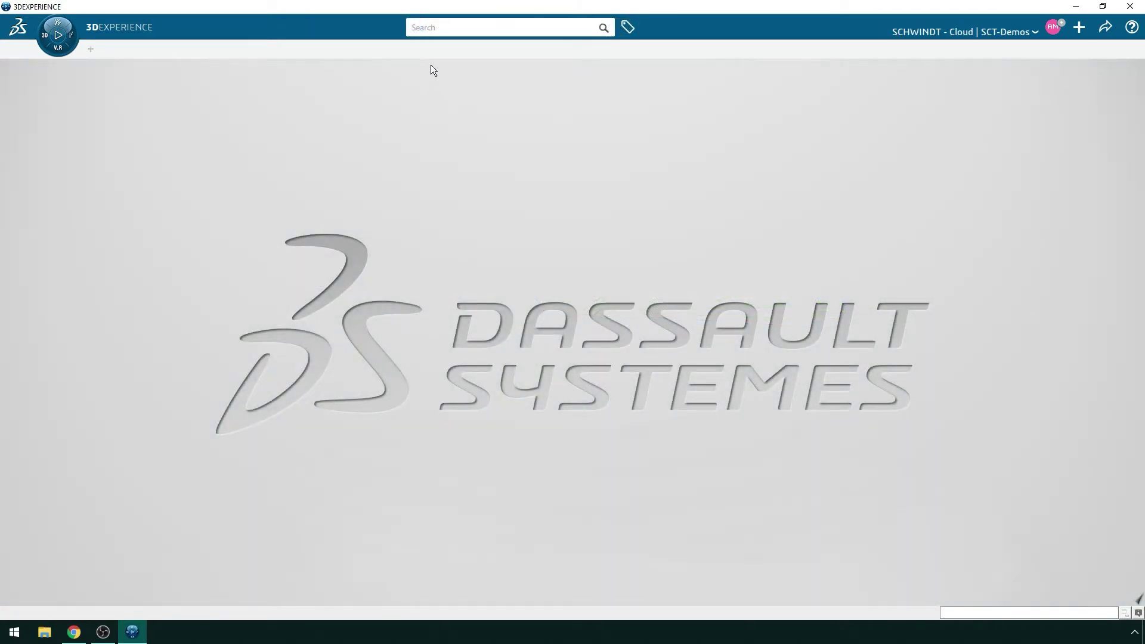
Step: Search for "hack saw" and filter the results by the first listed person and the SCT-Demos collaborative space
left_click(440, 28)
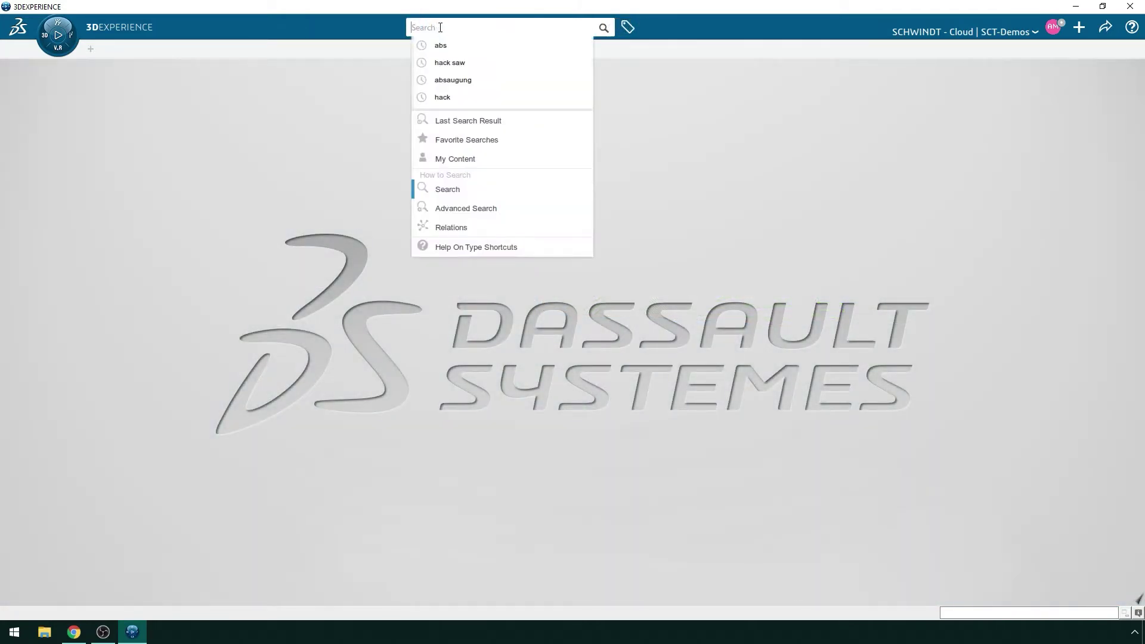
left_click(452, 63)
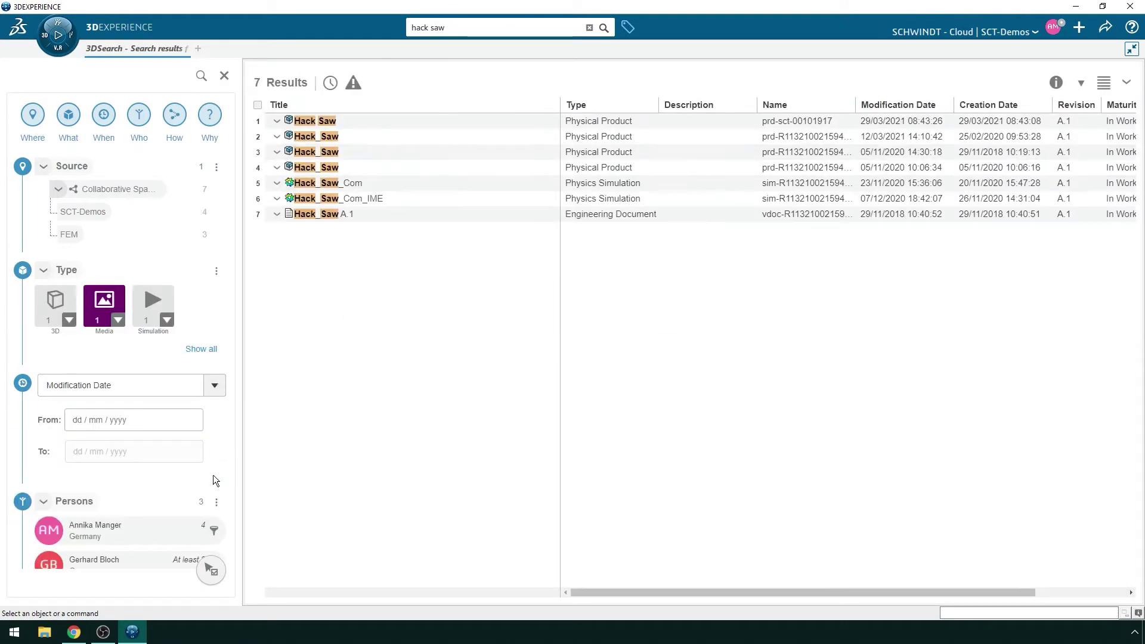
left_click(136, 523)
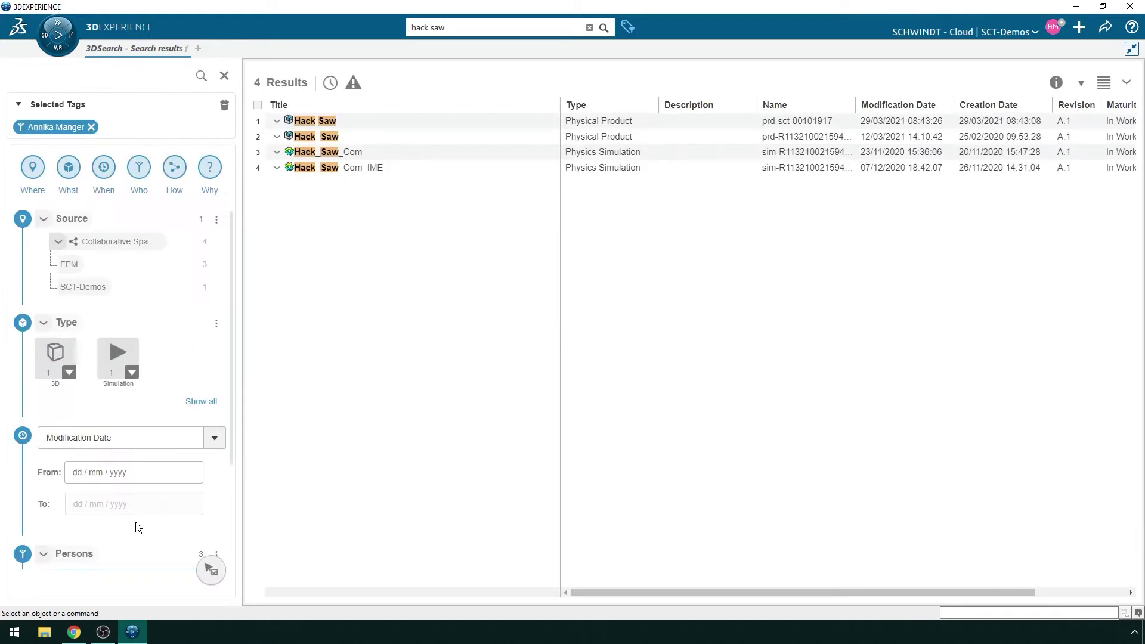
left_click(80, 283)
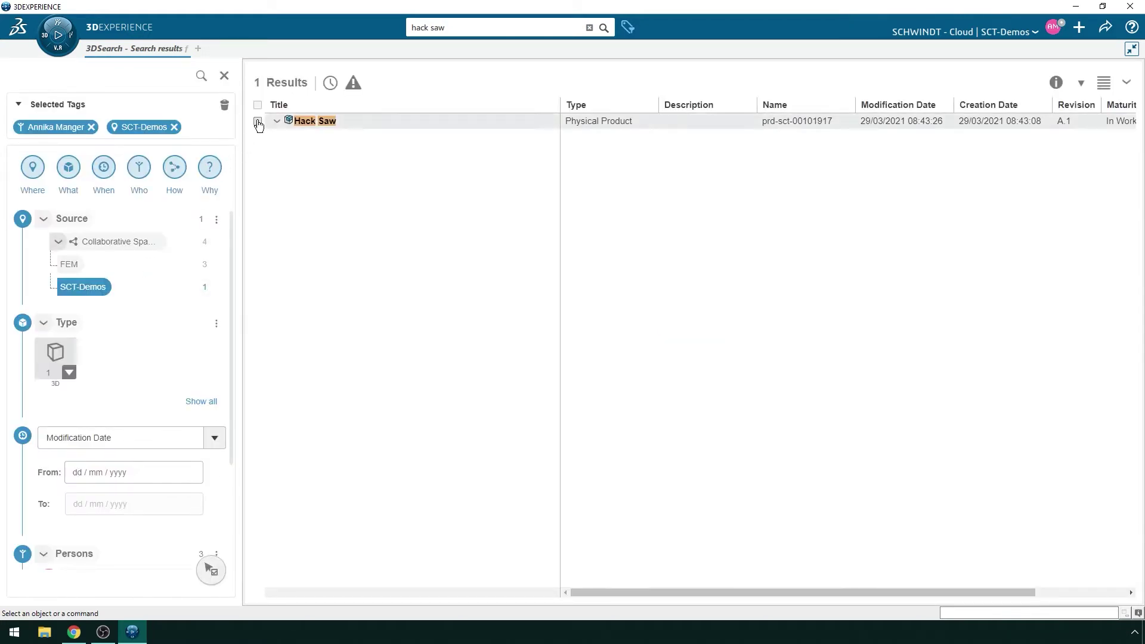
Step: Open the filtered Hack Saw physical product in the Assembly Design app
left_click(258, 122)
left_click(53, 50)
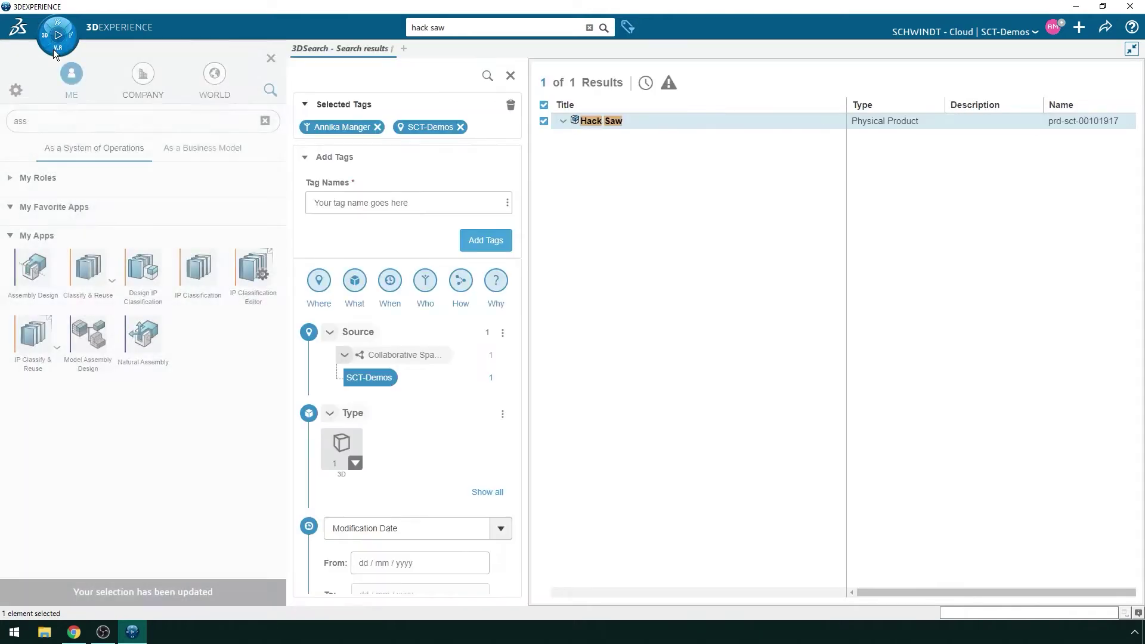
left_click(32, 263)
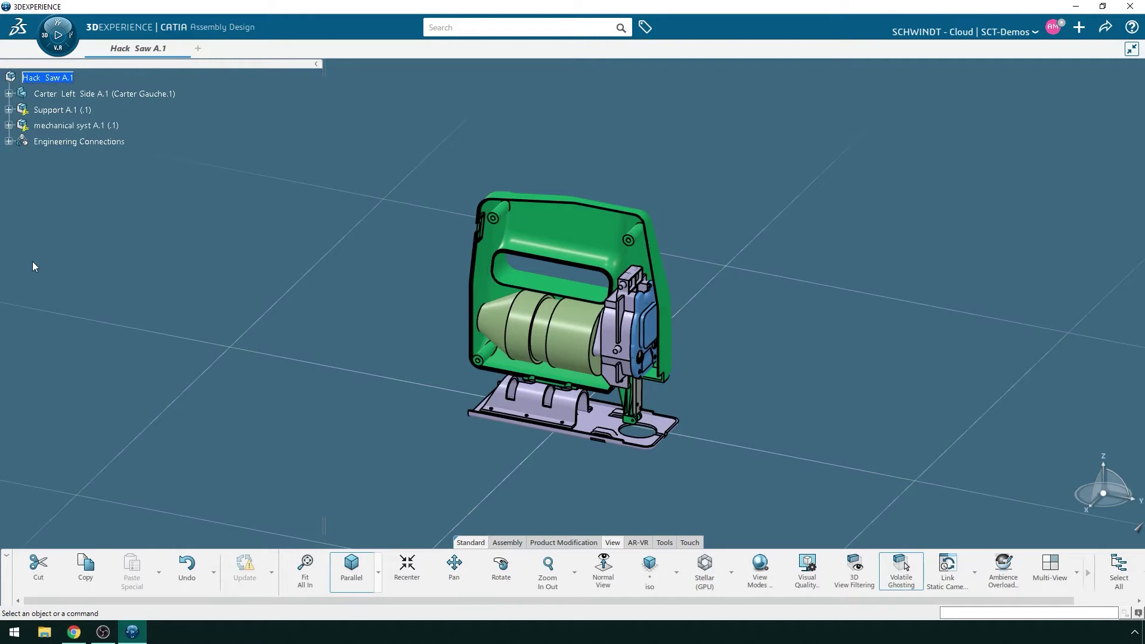
Step: Insert a new 3D Part under the Hack Saw root product
right_click(65, 78)
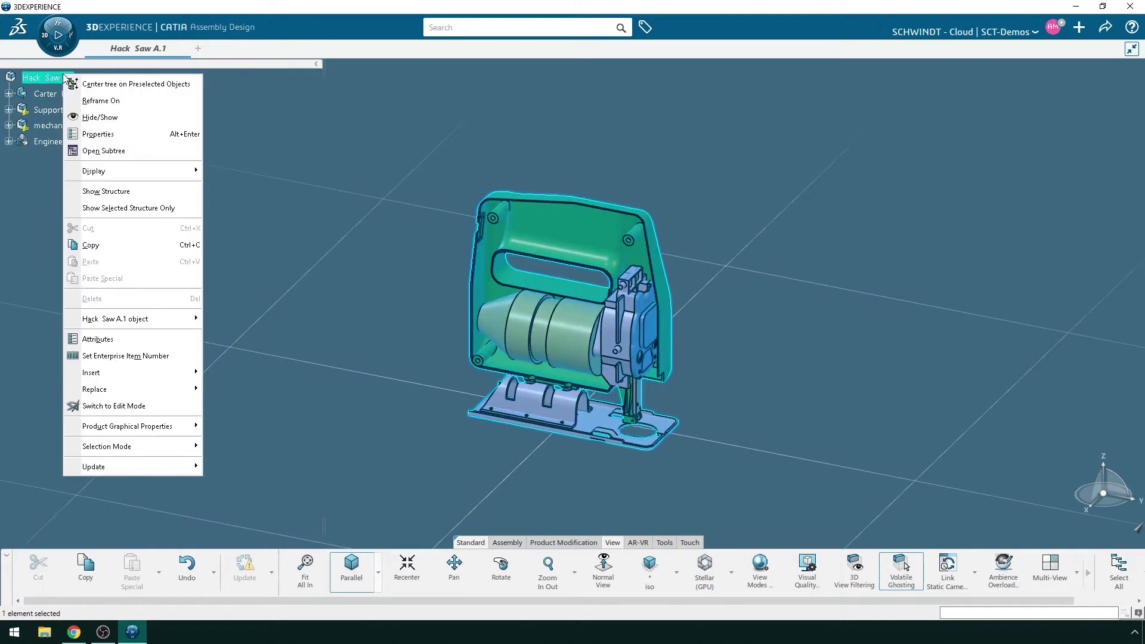
mouse_move(126, 380)
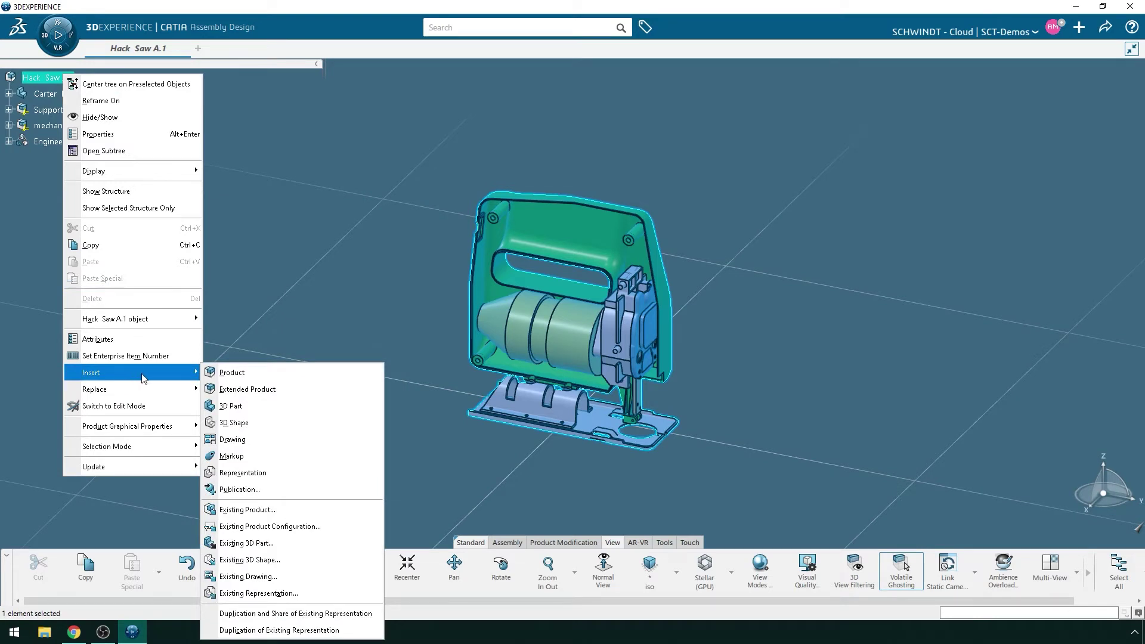
left_click(236, 406)
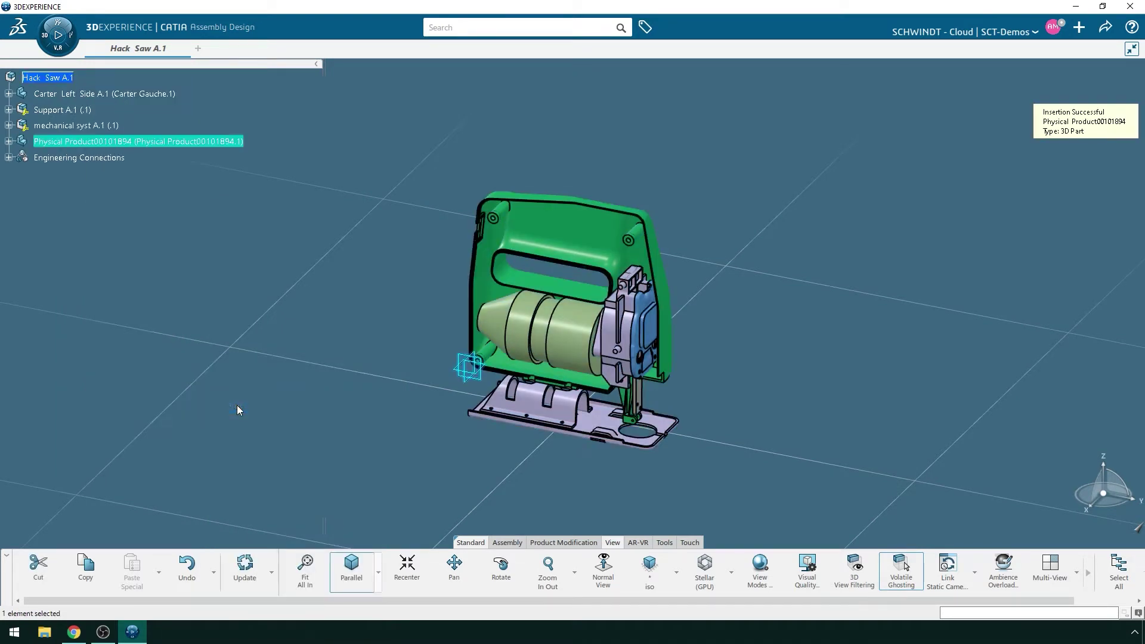
Step: Set both the title and the instance title of the newly inserted part to Absaugung
key("alt+Return")
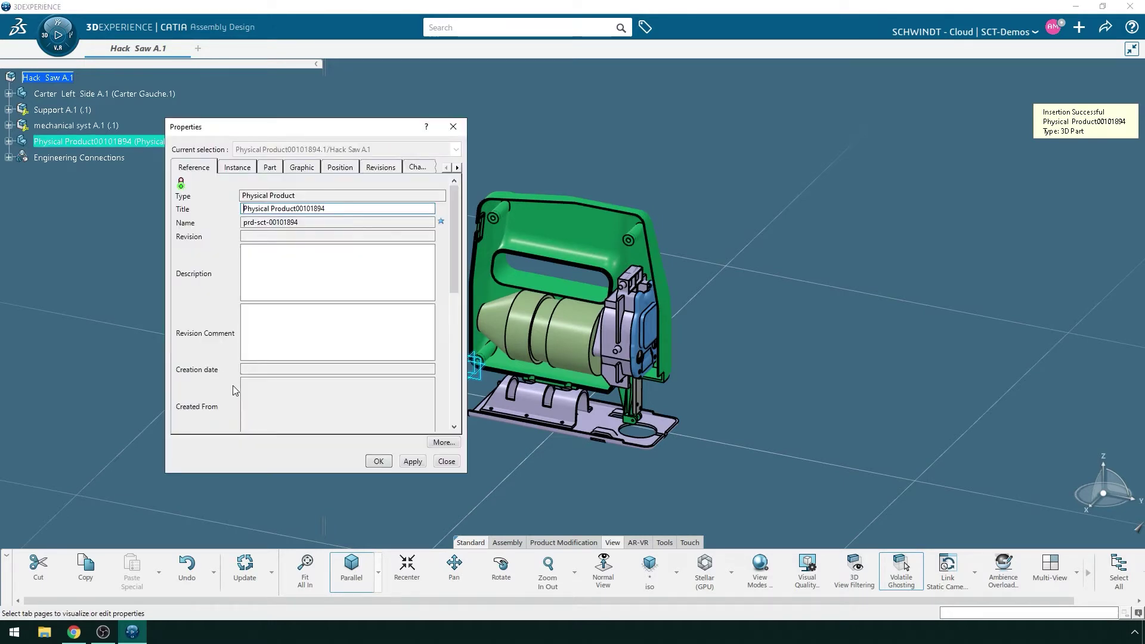
left_click_drag(324, 208, 232, 203)
type("Ab")
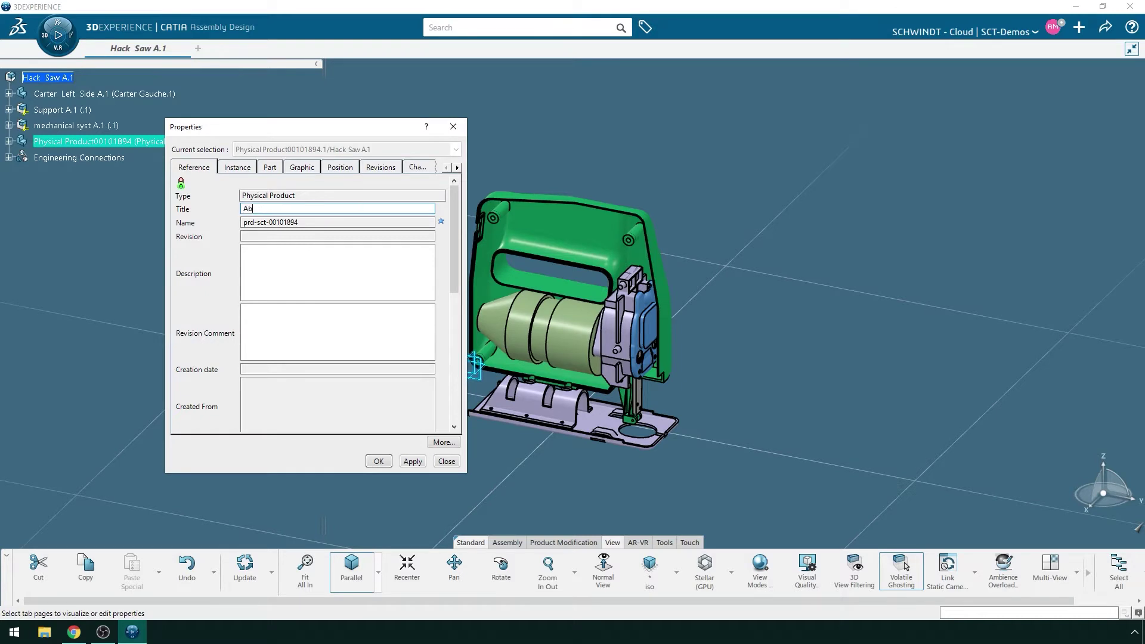
type("saugung")
left_click(249, 167)
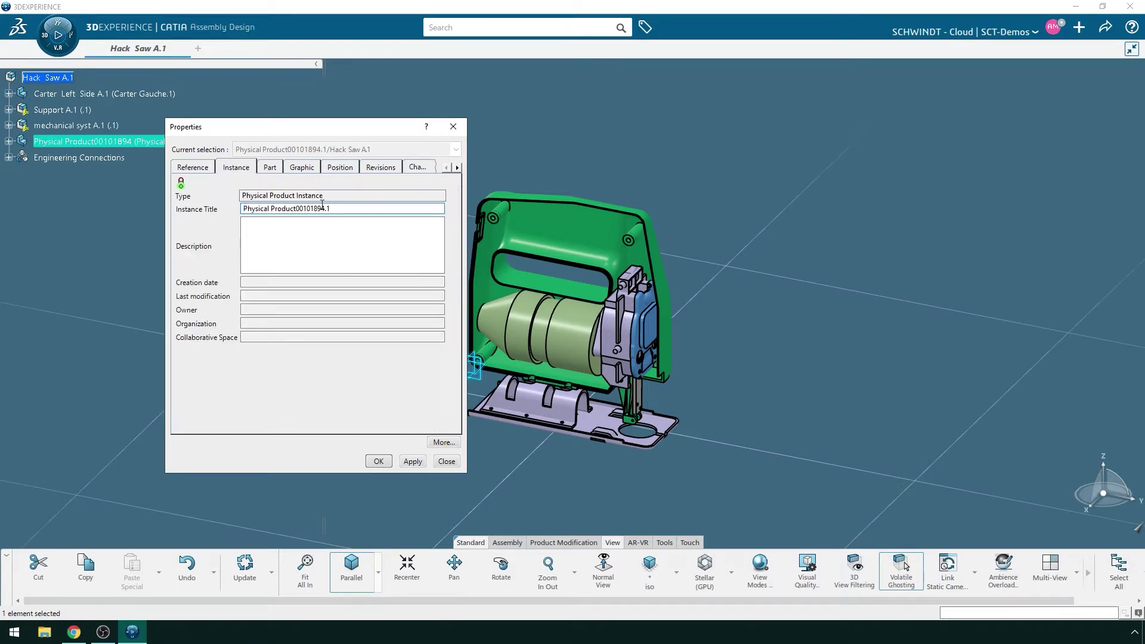
left_click_drag(329, 208, 238, 203)
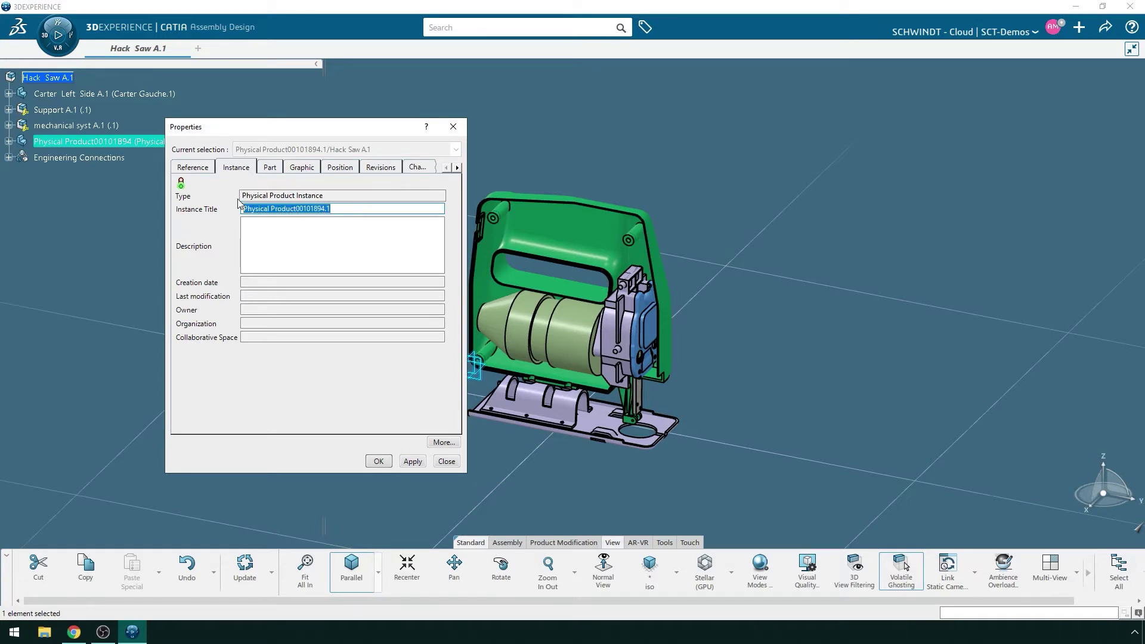
type("Absaugung")
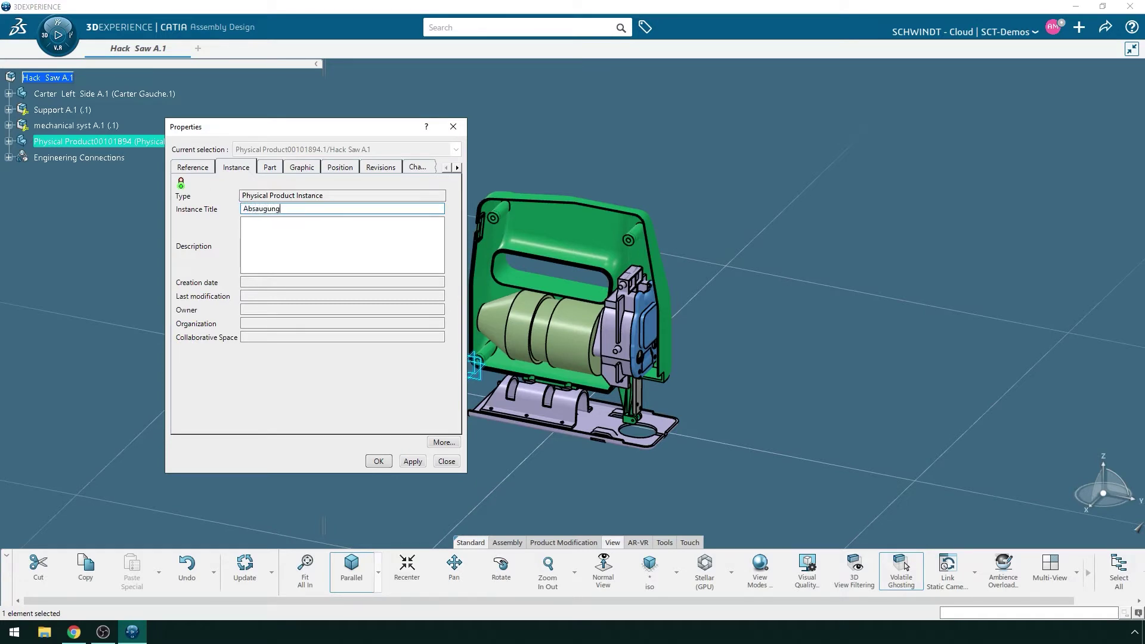
key("Return")
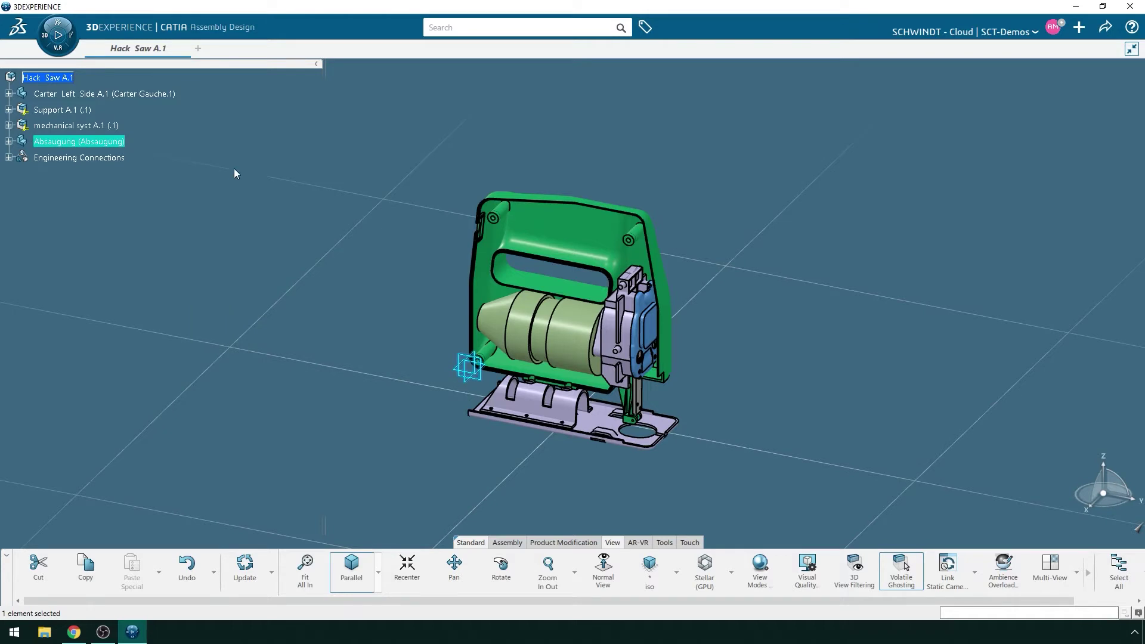
Step: Hide the xy, yz and zx planes of the Absaugung part and activate its 3D Shape for editing
left_click(9, 141)
left_click(20, 157)
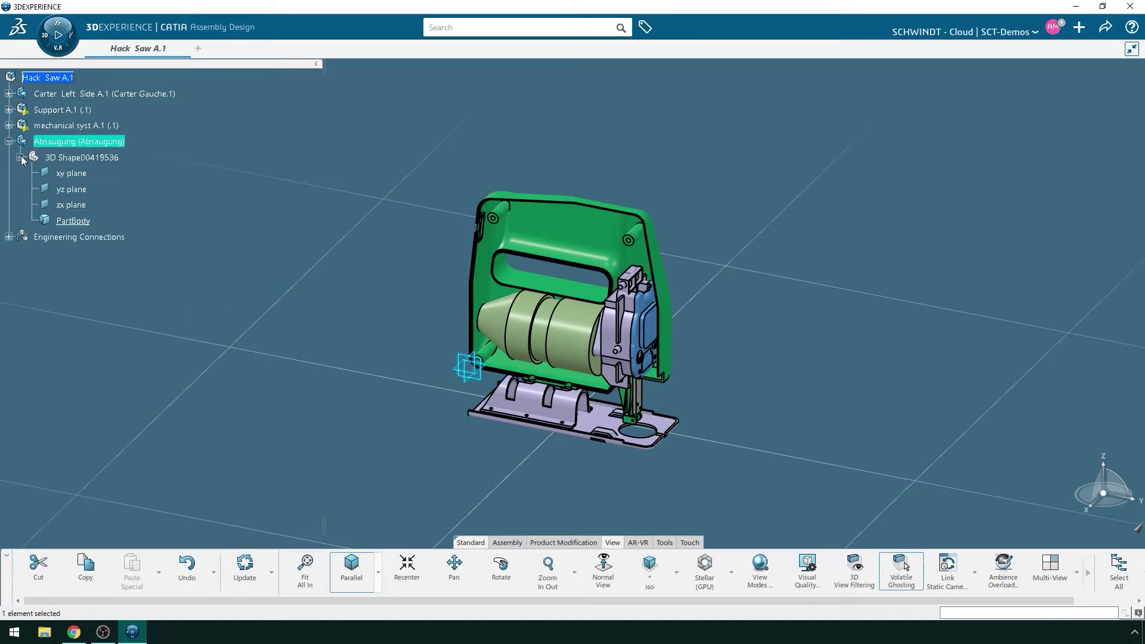
left_click(86, 173)
left_click(74, 190, "ctrl")
left_click(76, 205, "ctrl")
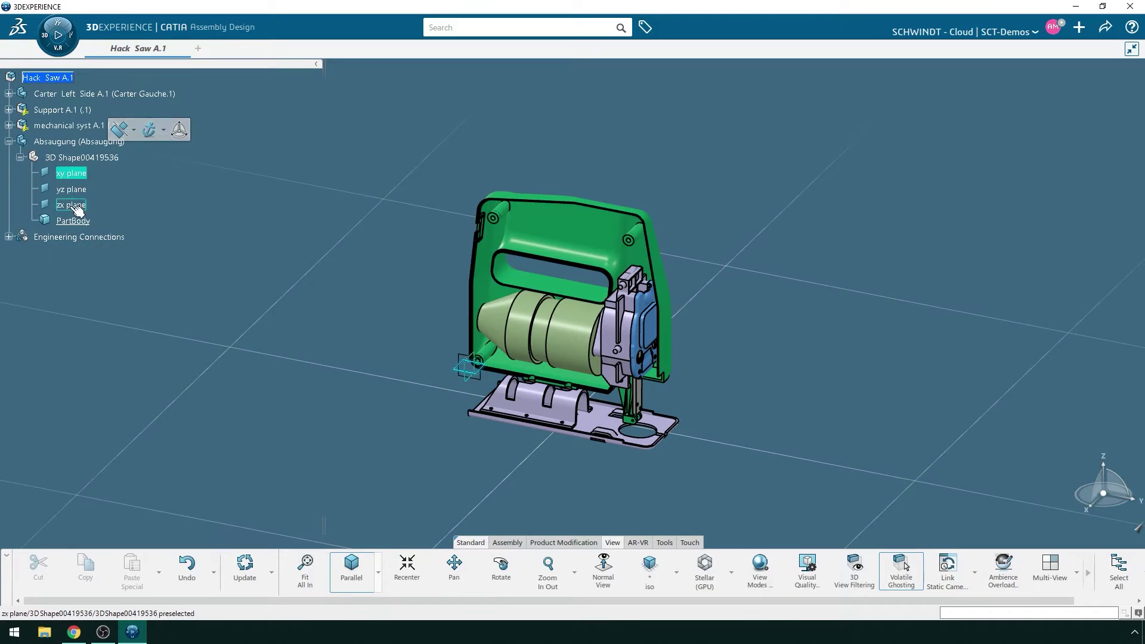
right_click(76, 209)
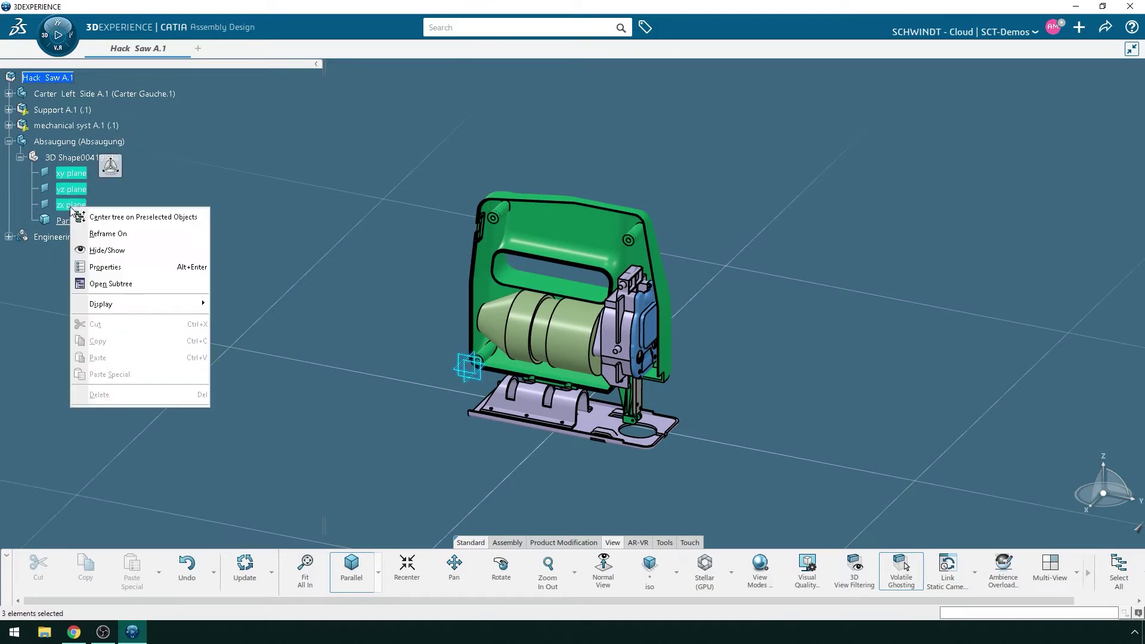
left_click(98, 255)
double_click(93, 159)
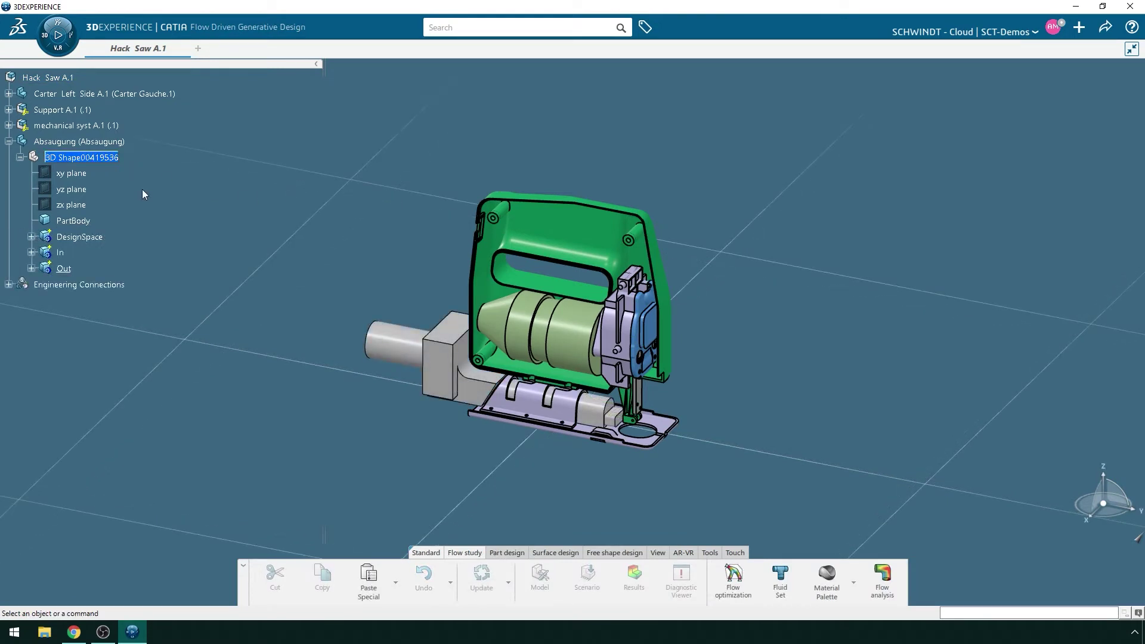
Step: Reactivate the Hack Saw root product and save it with options, including the new Absaugung part
double_click(52, 78)
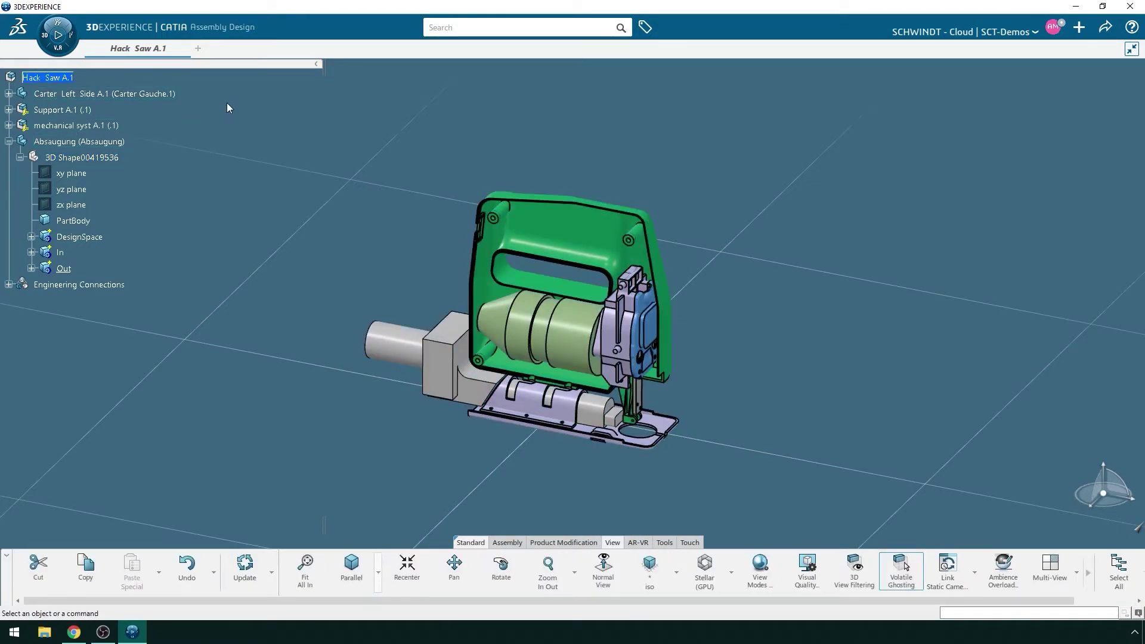
left_click(1106, 28)
left_click(1109, 49)
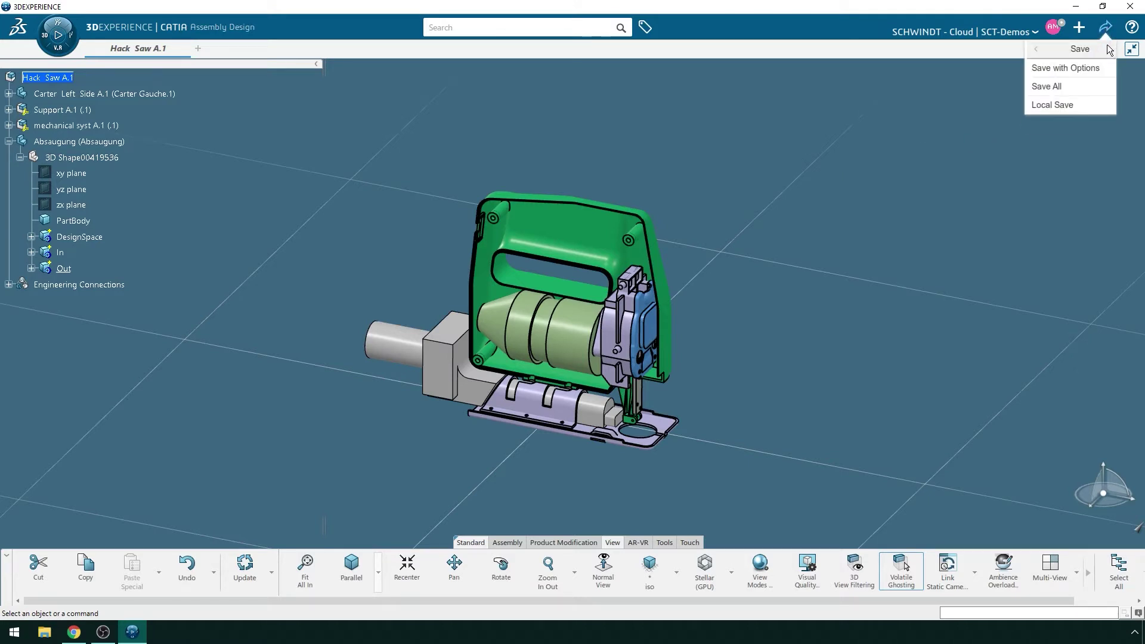
left_click(1097, 69)
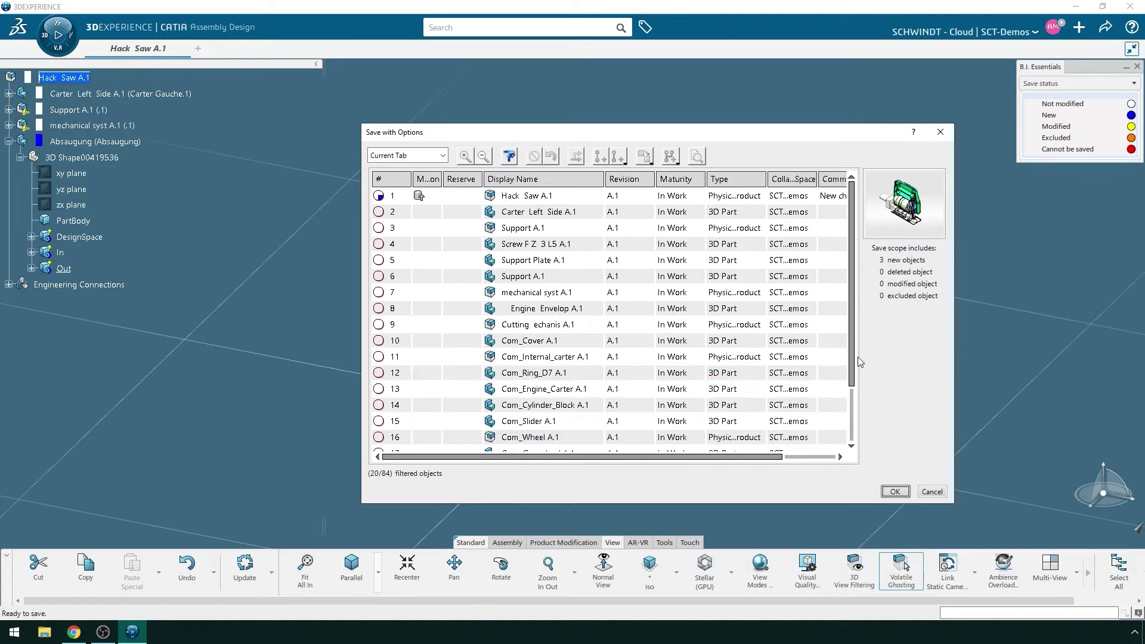
left_click_drag(856, 362, 866, 420)
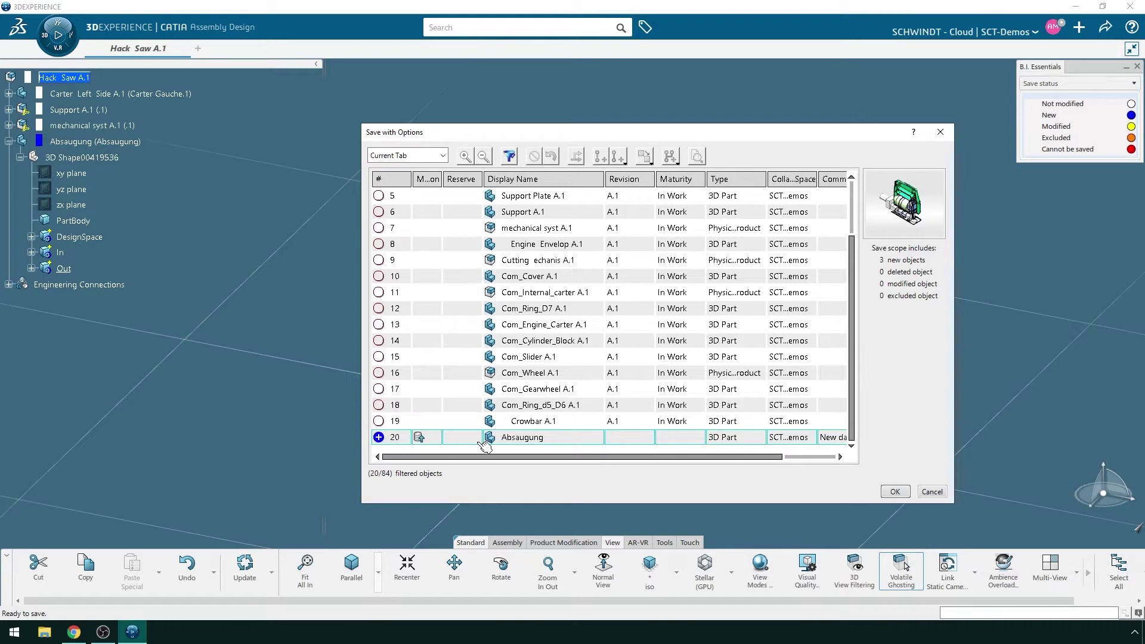
left_click(902, 492)
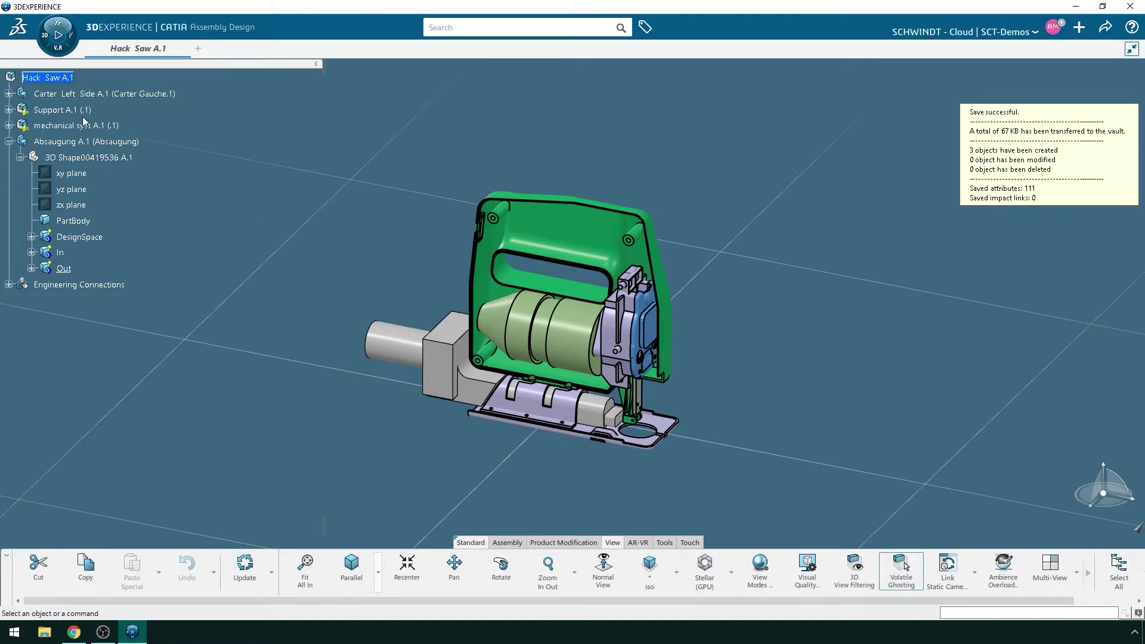
Step: Open the Absaugung part on its own in a separate window and close the Hack Saw assembly
left_click(82, 143)
right_click(82, 144)
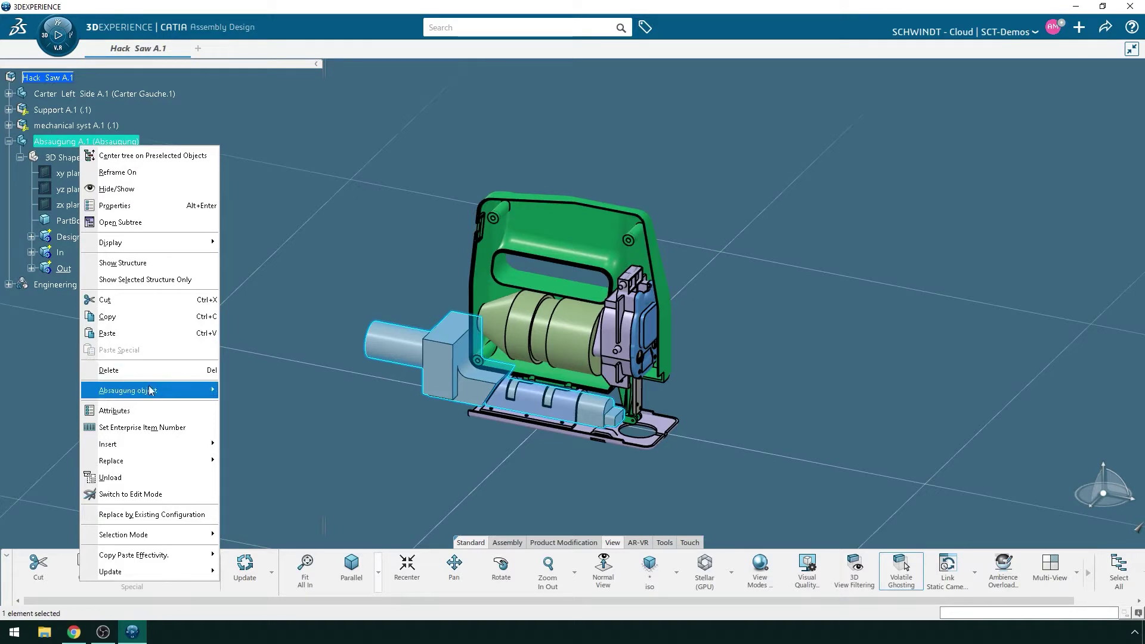
mouse_move(151, 393)
left_click(262, 407)
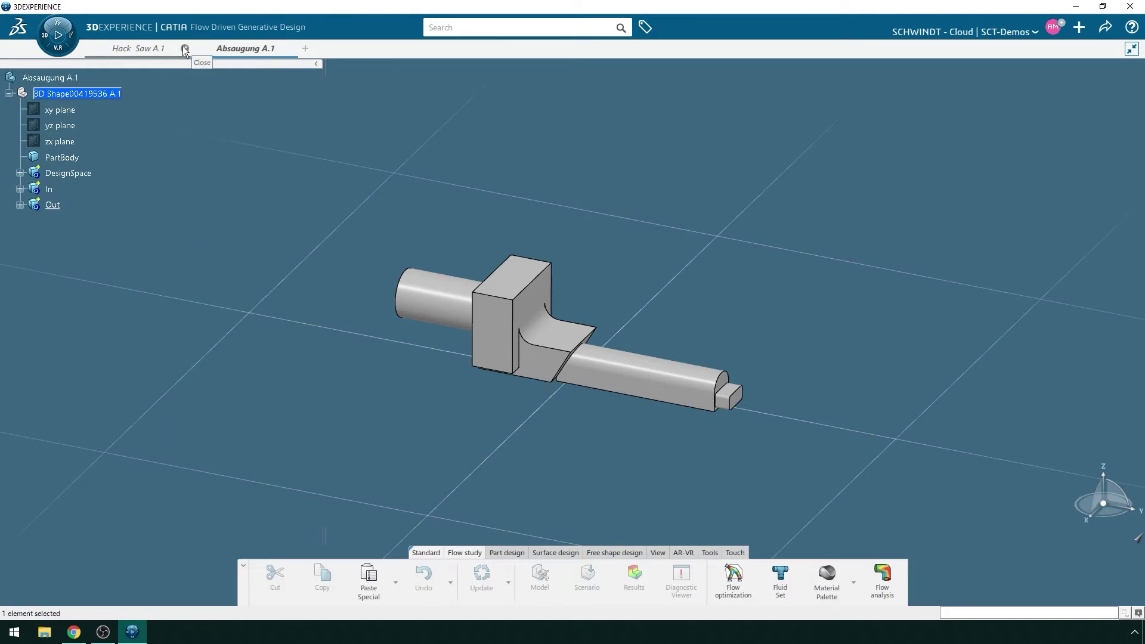
left_click(183, 48)
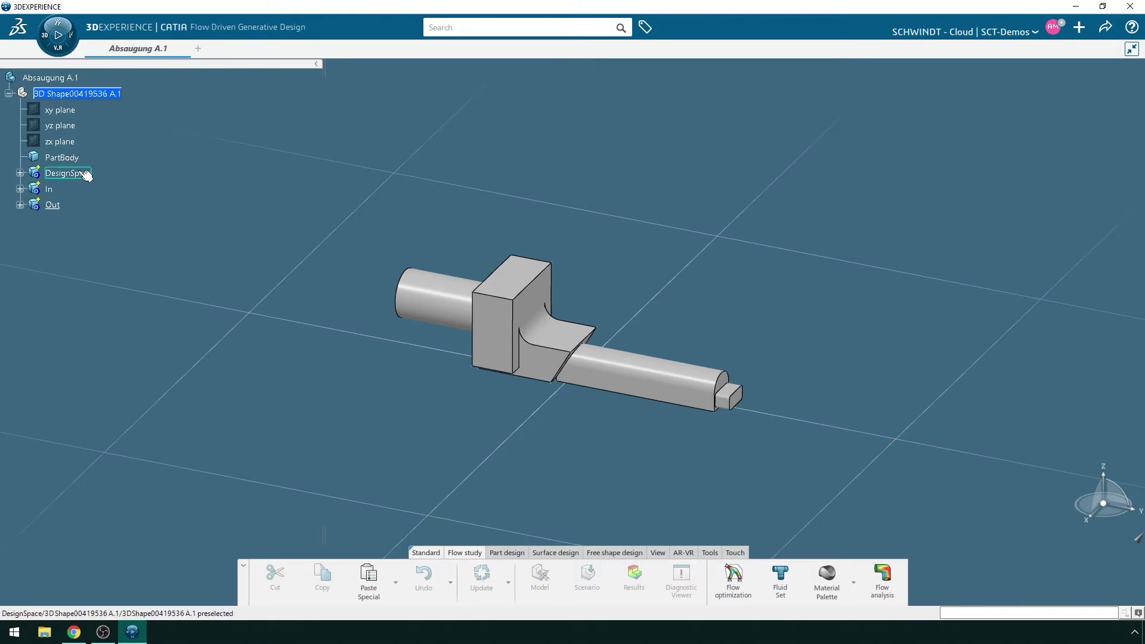
Step: Search the available roles and apps for "gdf" and dismiss the app list
left_click(59, 48)
type("ass")
key("ctrl+a")
type("gdf")
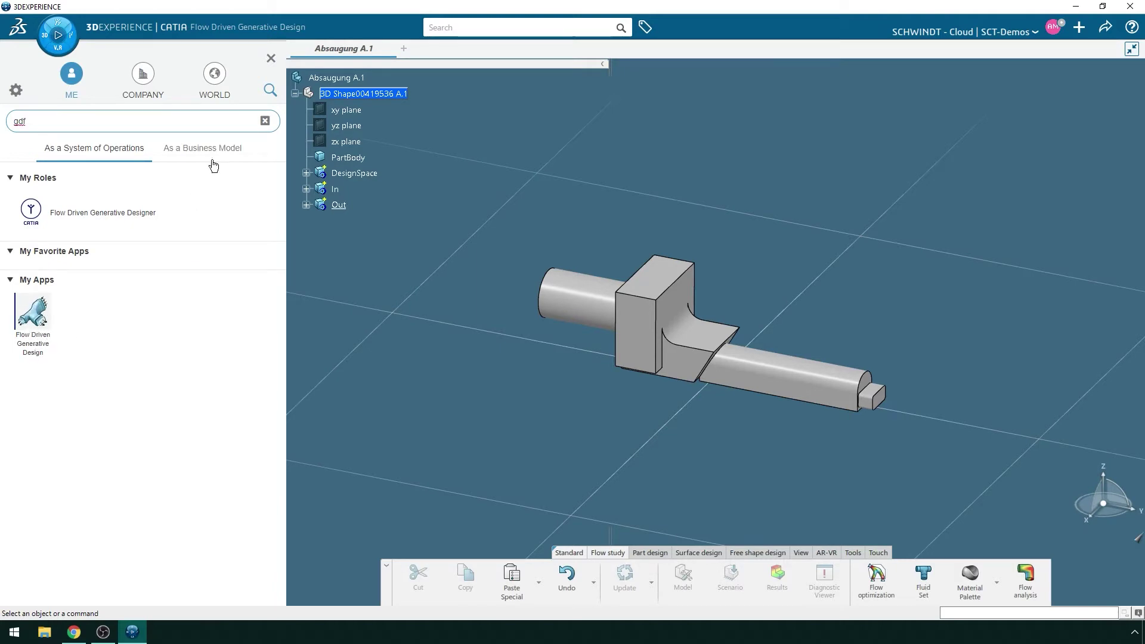
left_click(270, 58)
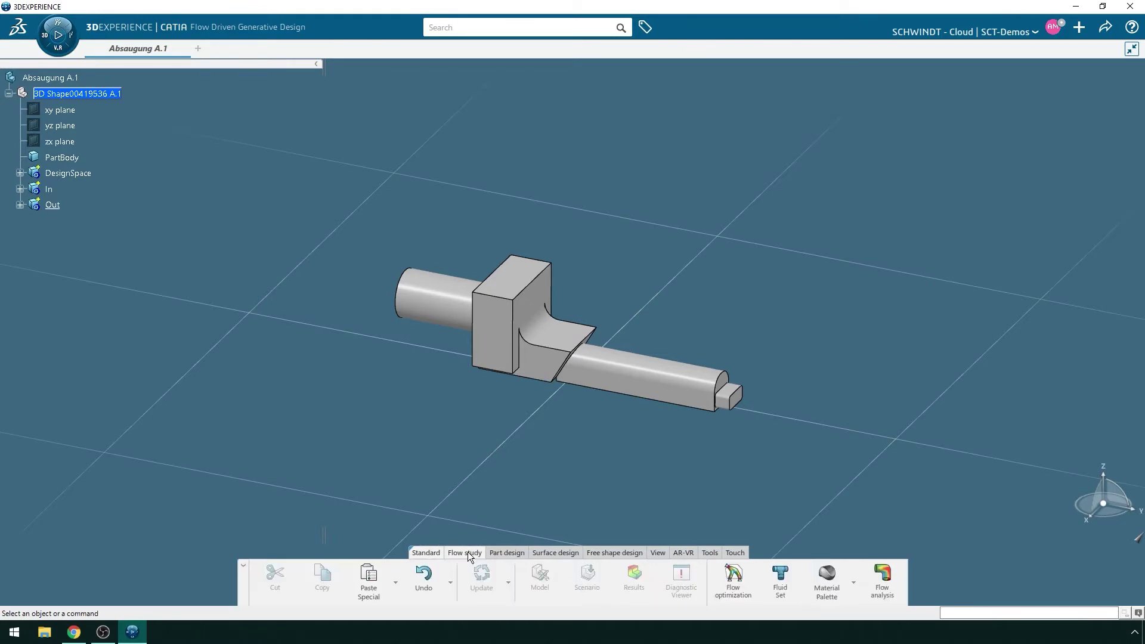
Step: Review the part design, surface design, free shape design, view and tools commands, and expand the command area to two rows
left_click(507, 553)
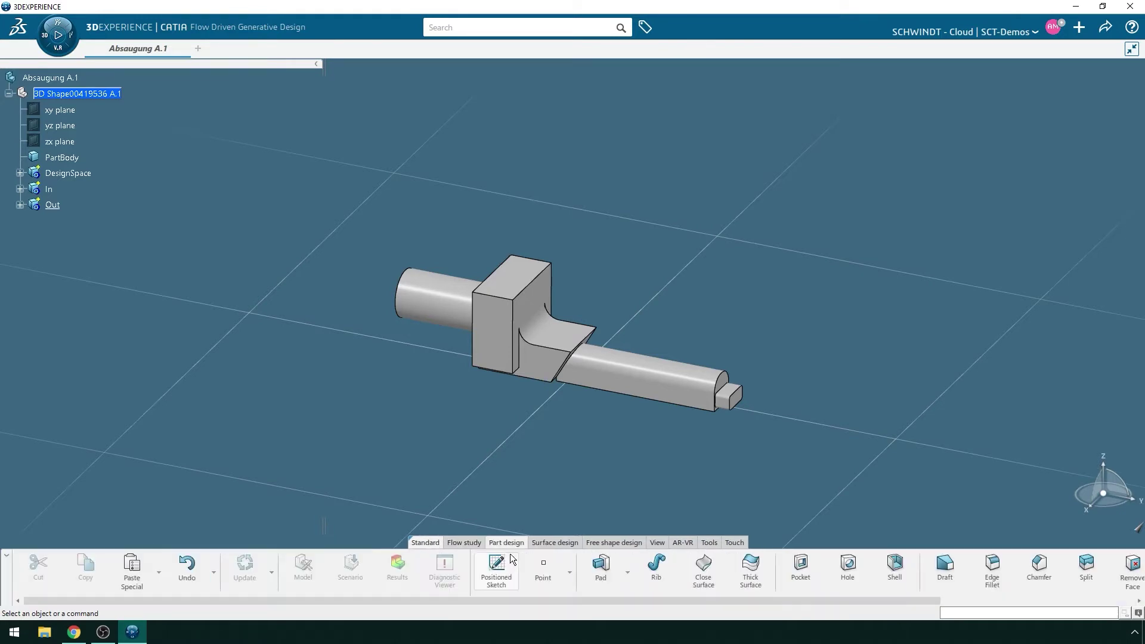
left_click(563, 543)
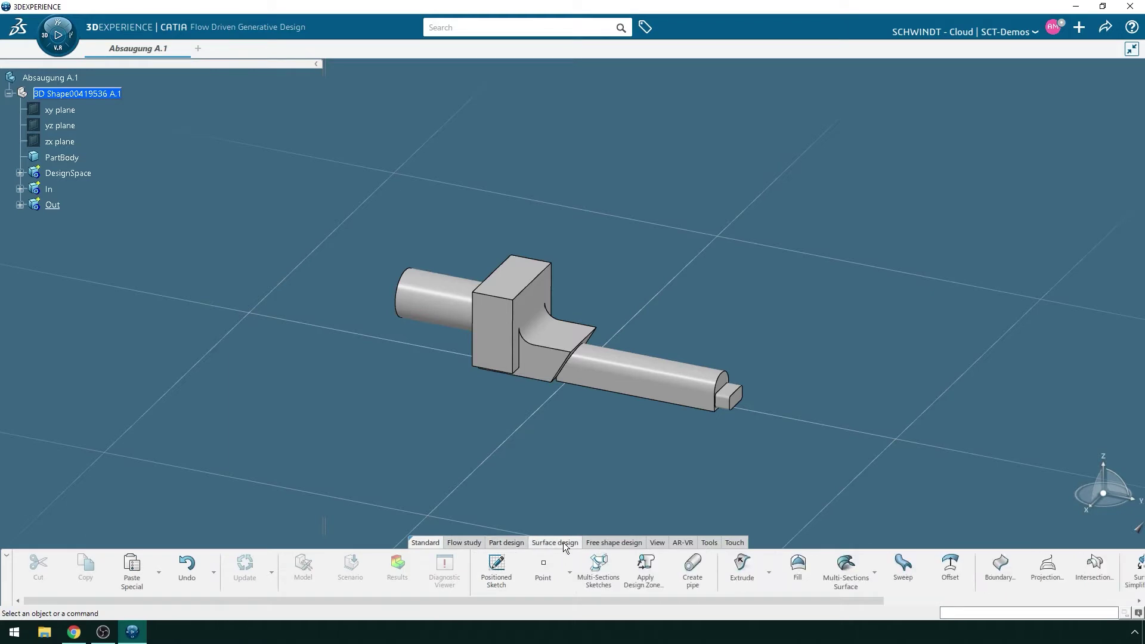
left_click(611, 543)
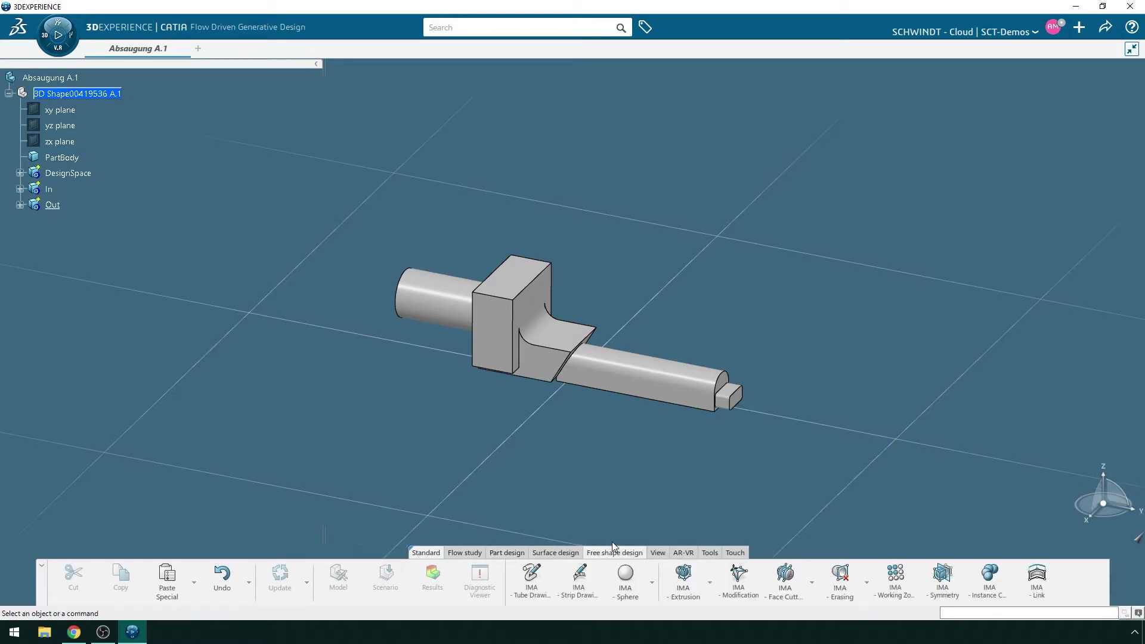
left_click(658, 553)
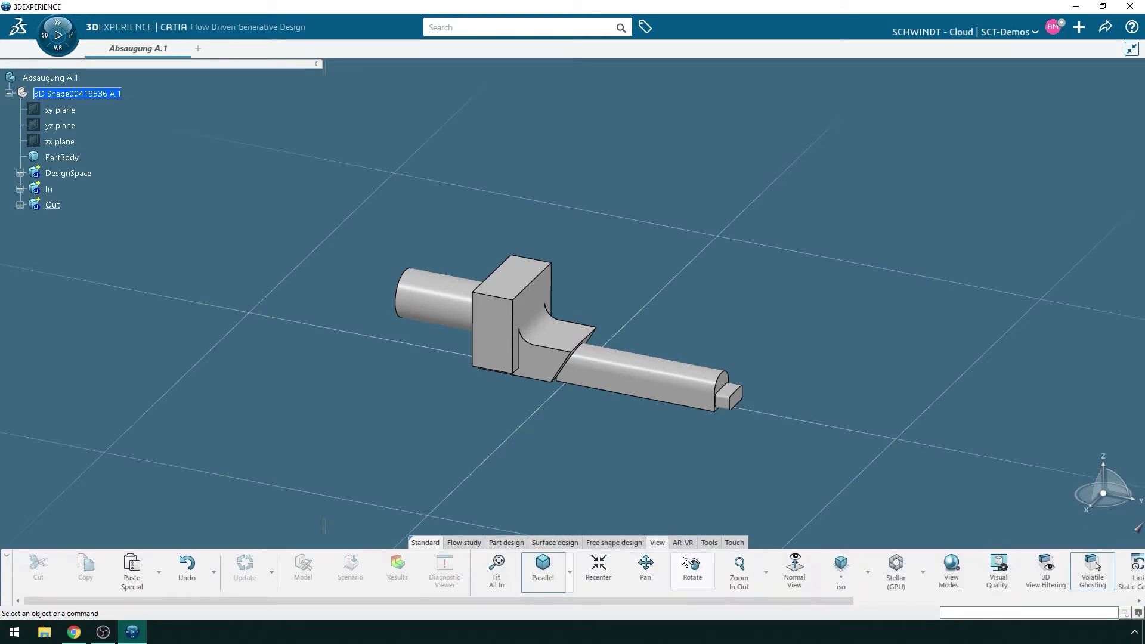
left_click(714, 541)
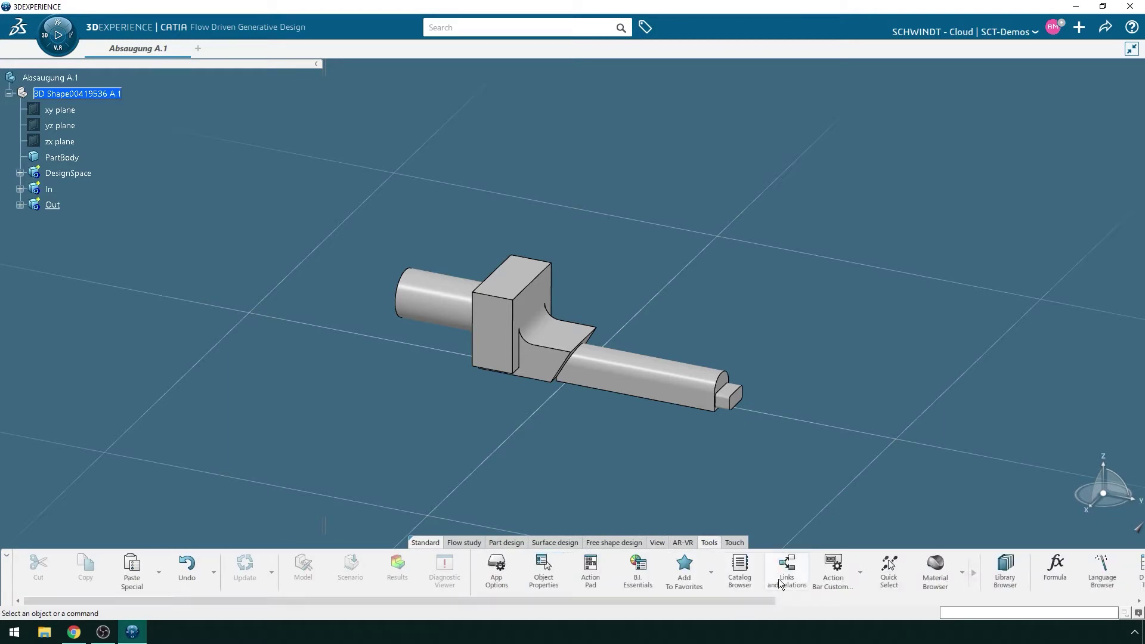
left_click_drag(776, 548, 787, 496)
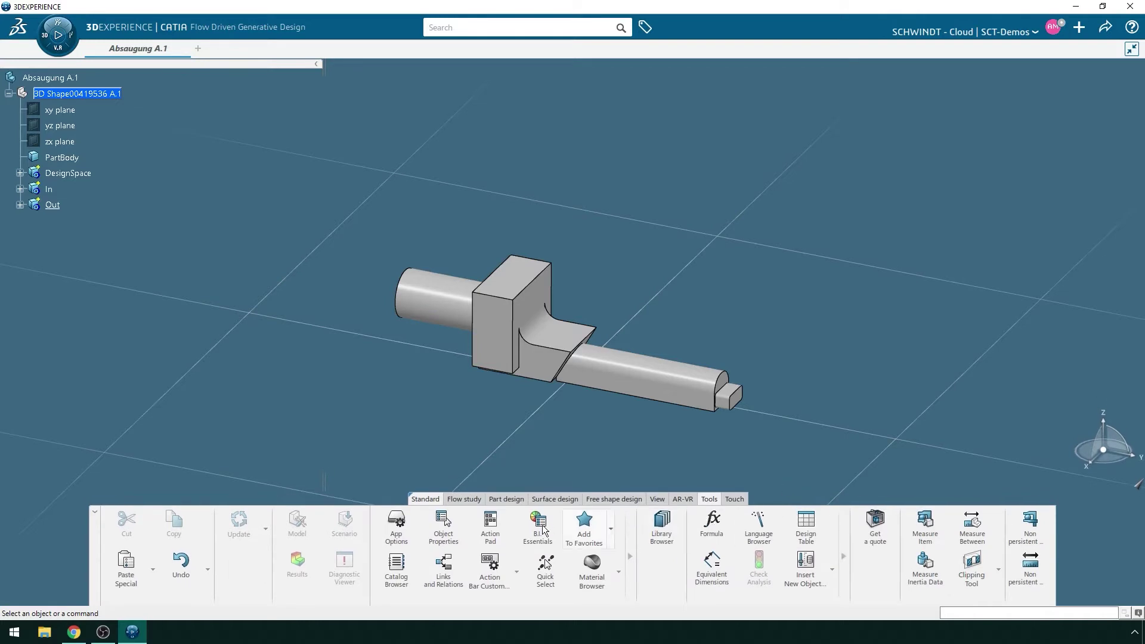
Step: Create a new flow optimization simulation, Sim_Absaugung, for the Absaugung part
left_click(465, 499)
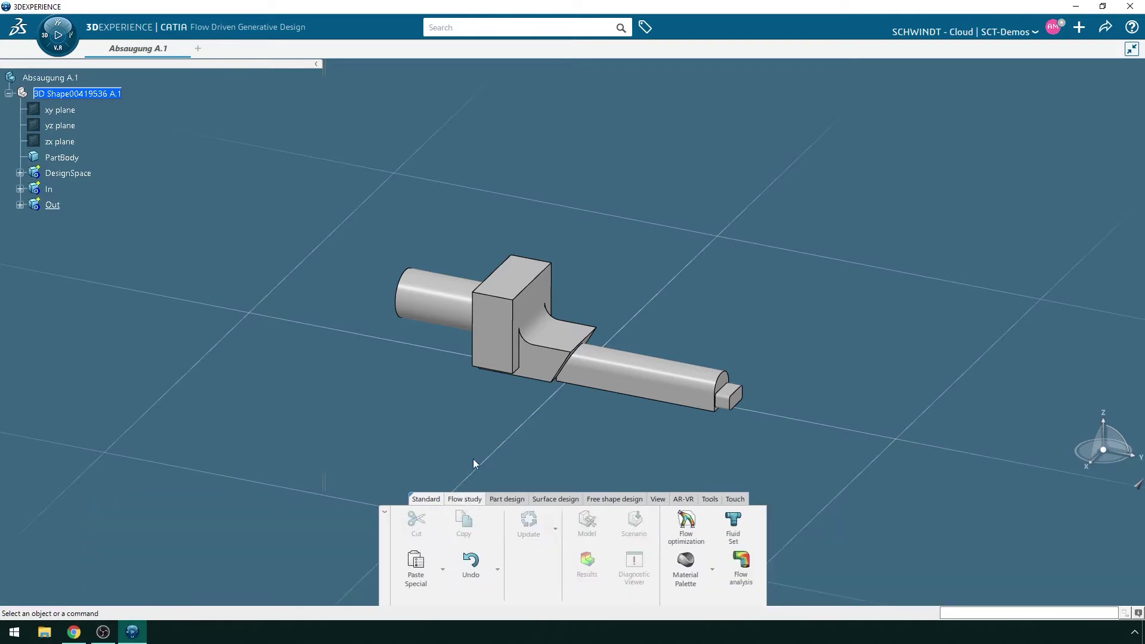
left_click(687, 523)
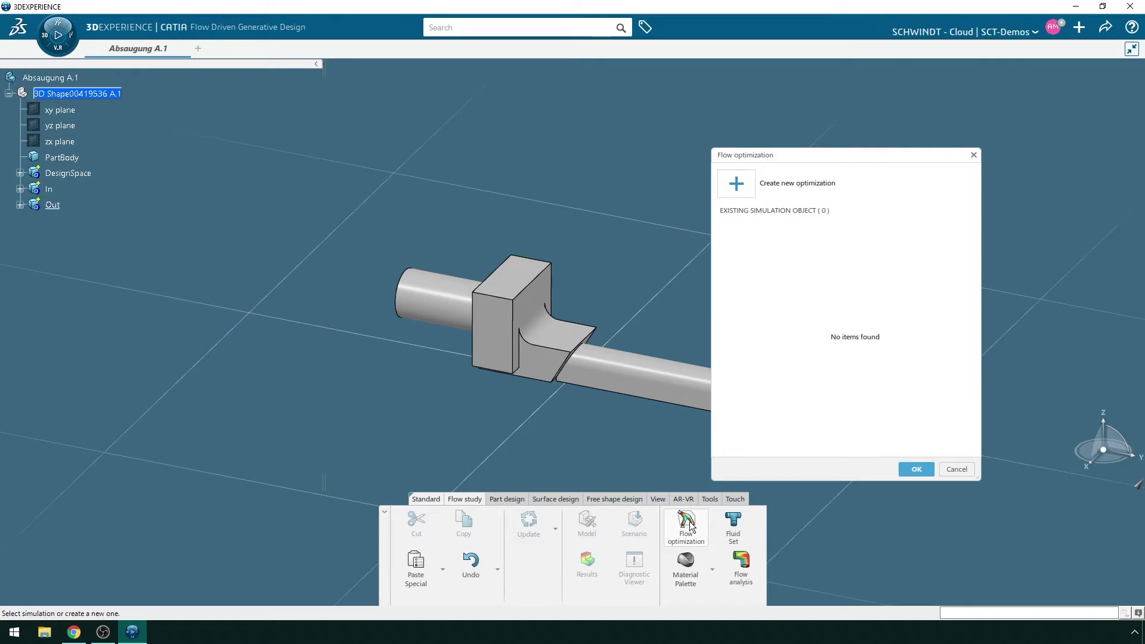
left_click(736, 186)
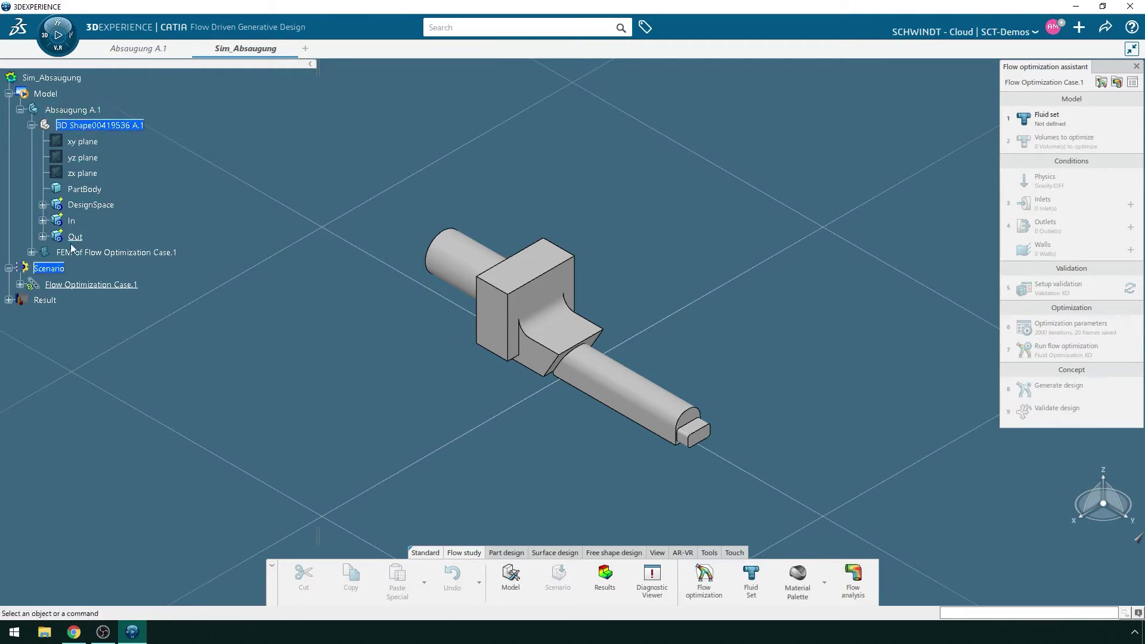
Step: Expand the FEM, Flow Optimization Case.1 and Result branches of the simulation tree to examine their contents
left_click(31, 253)
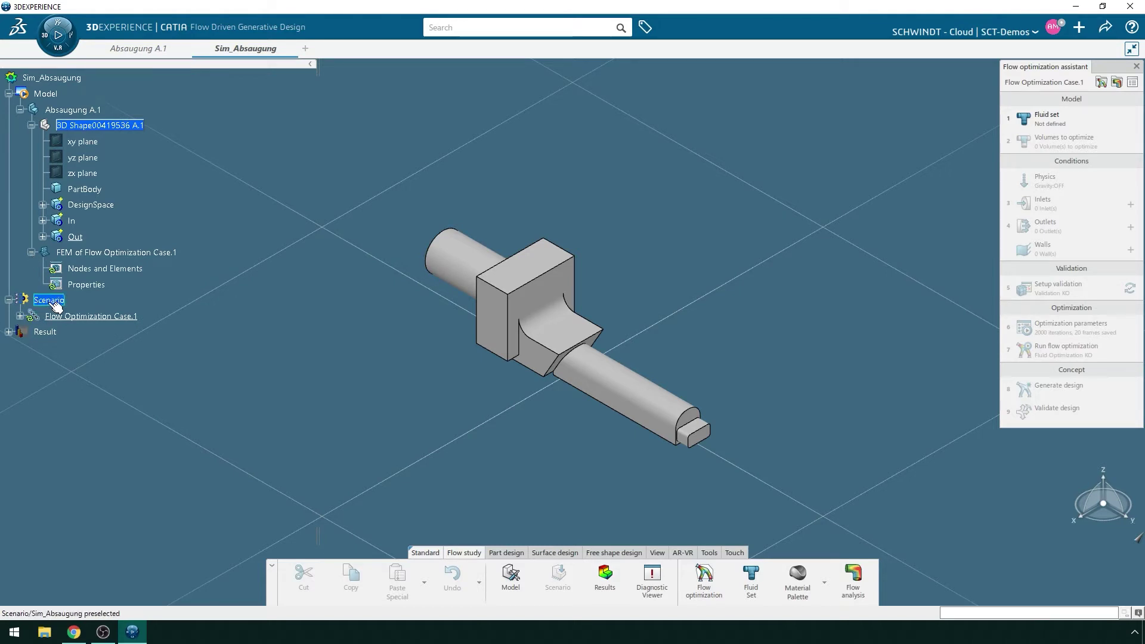
left_click(21, 316)
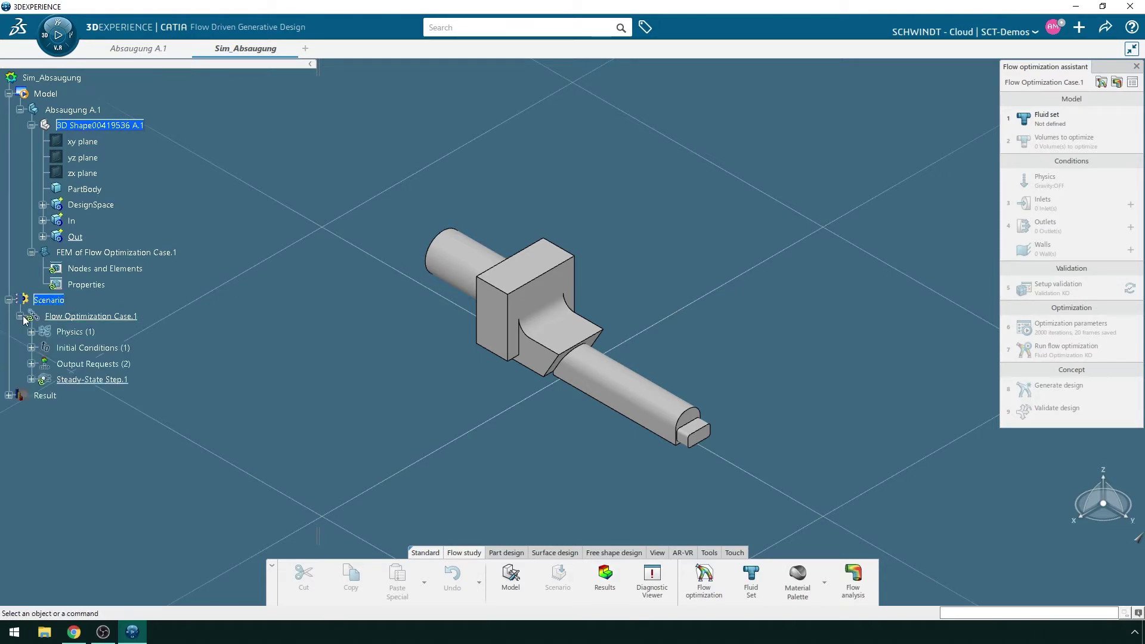
left_click(8, 395)
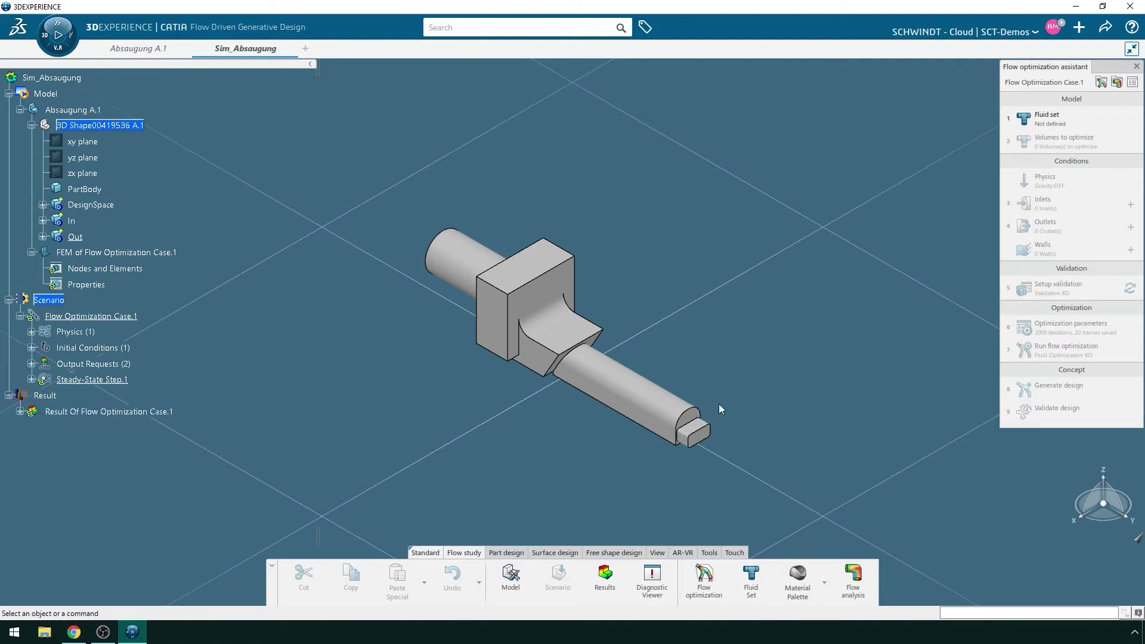
Step: Create a fluid set with DesignSpace, In and Out as its elements, each with the Fluid volume type
left_click(1035, 120)
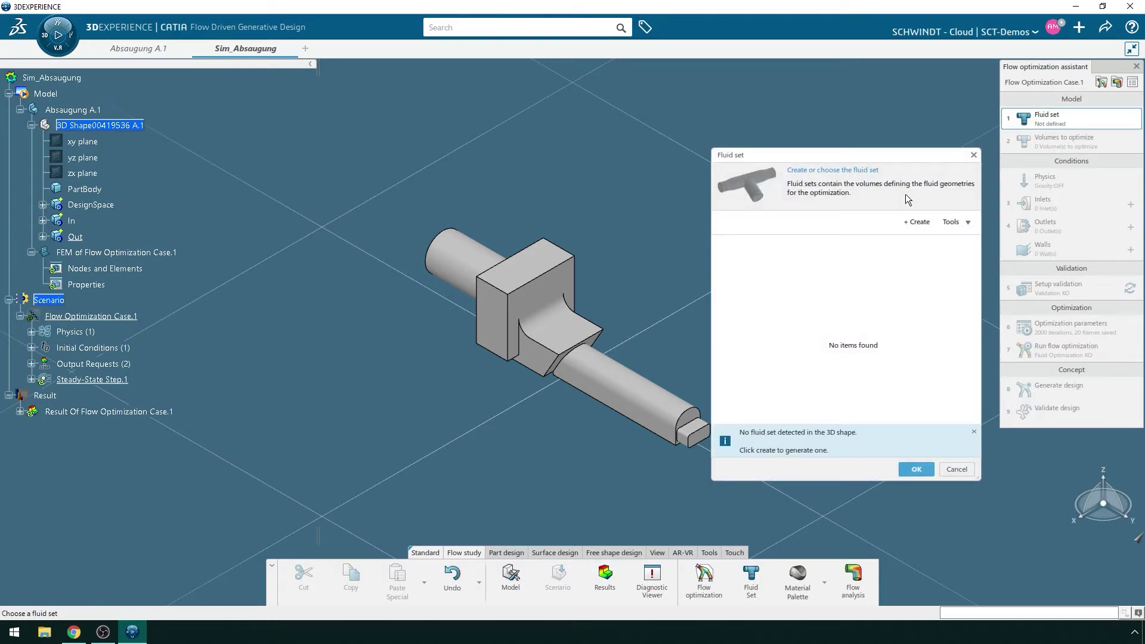
left_click(917, 224)
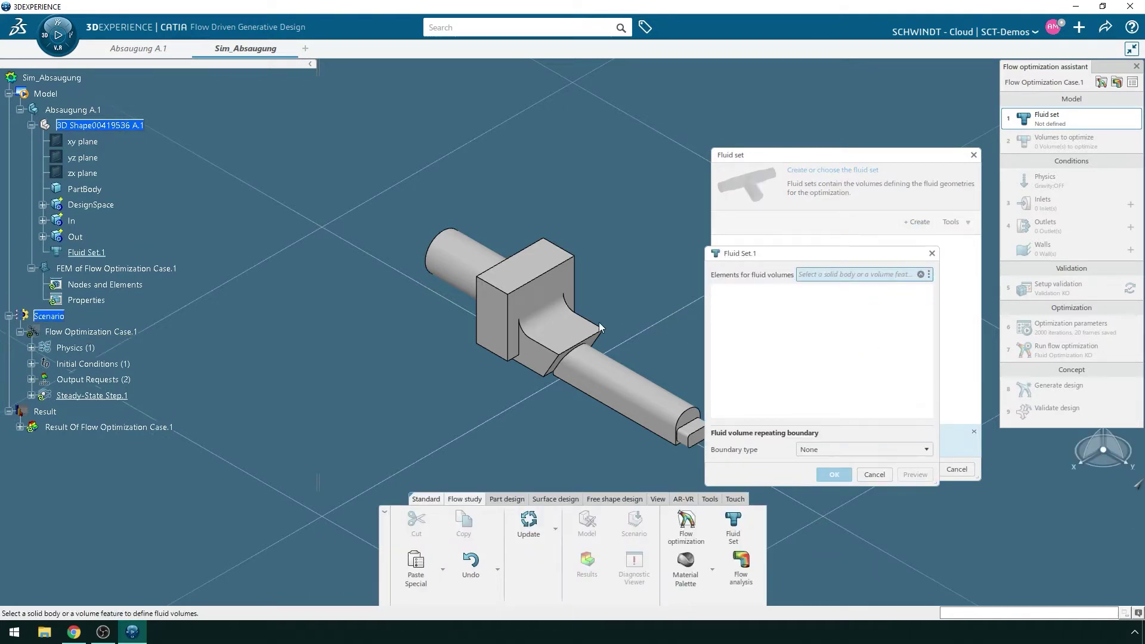
left_click(580, 327)
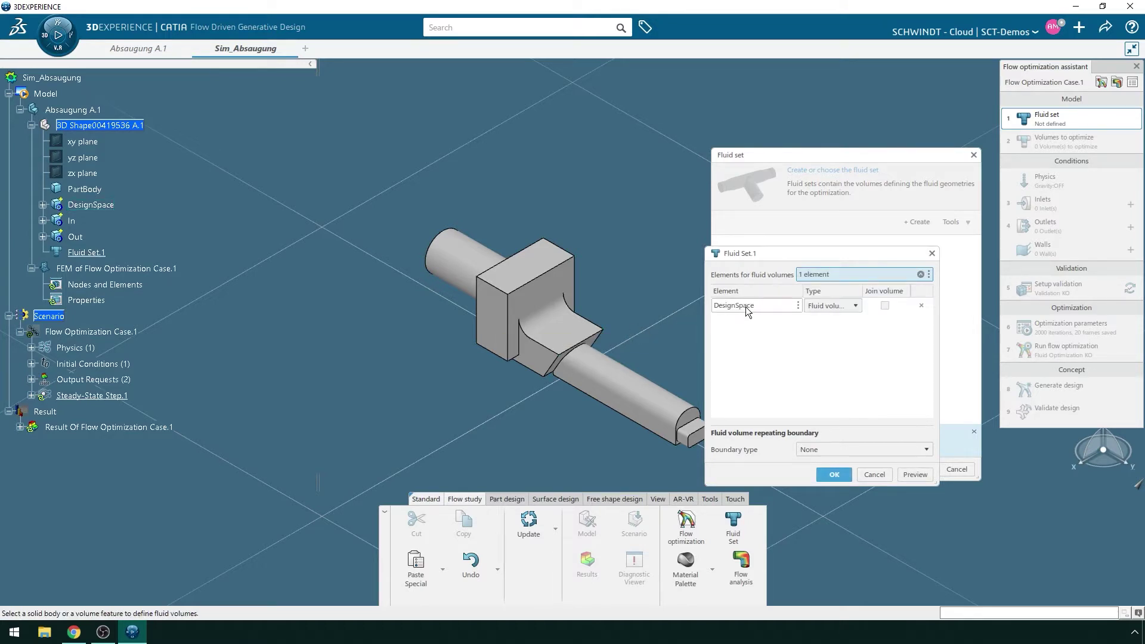
left_click(99, 205)
left_click(100, 205)
left_click(856, 307)
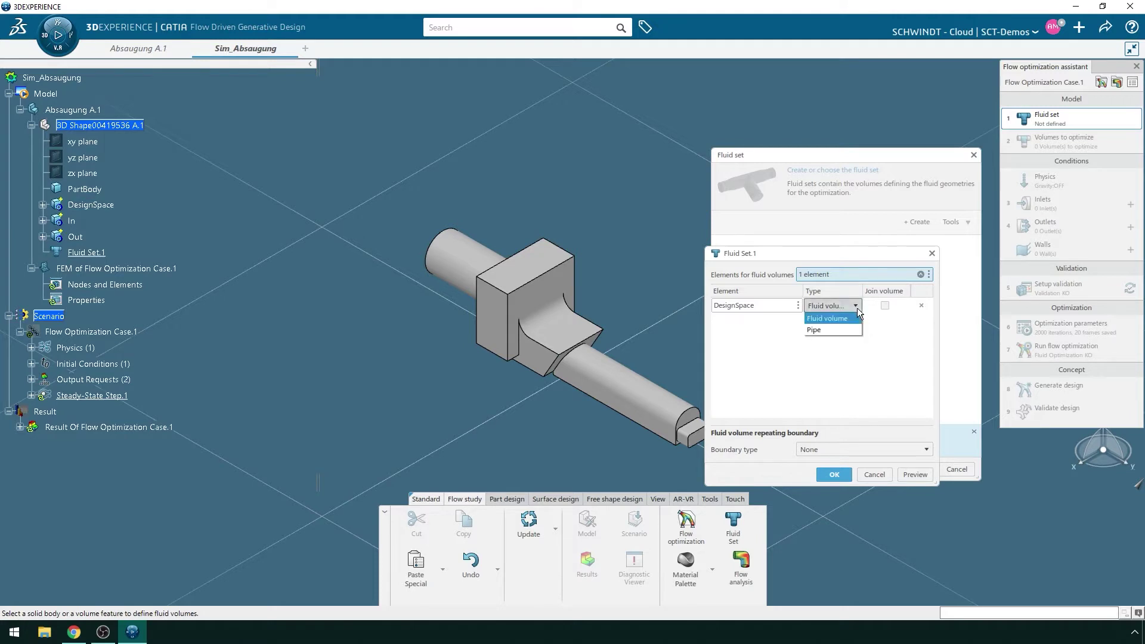
left_click(856, 308)
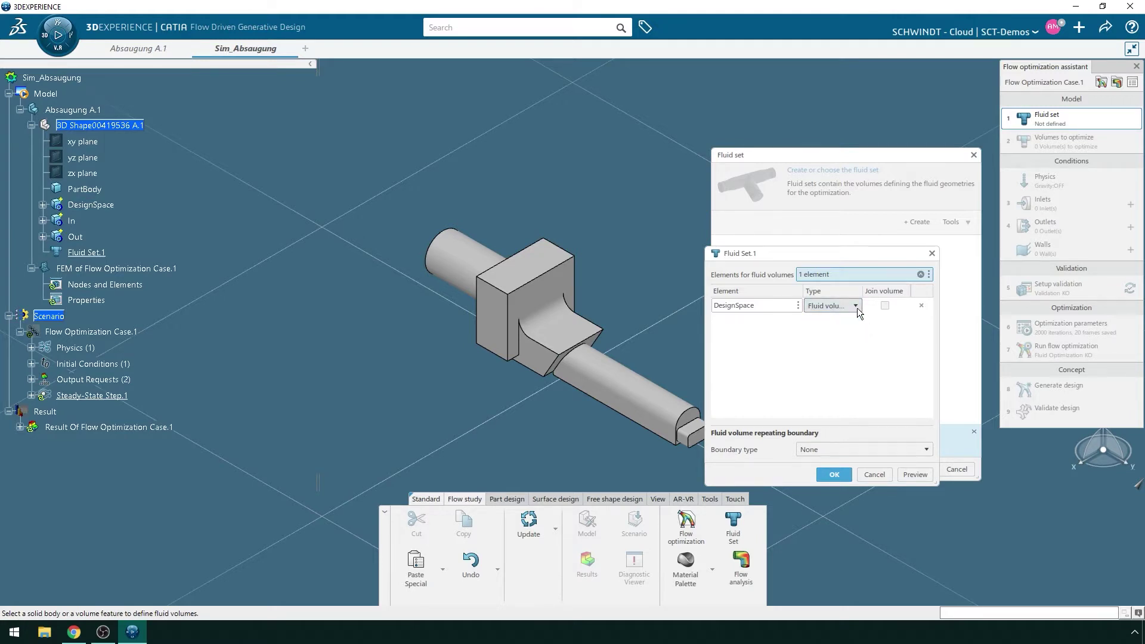
left_click(696, 435)
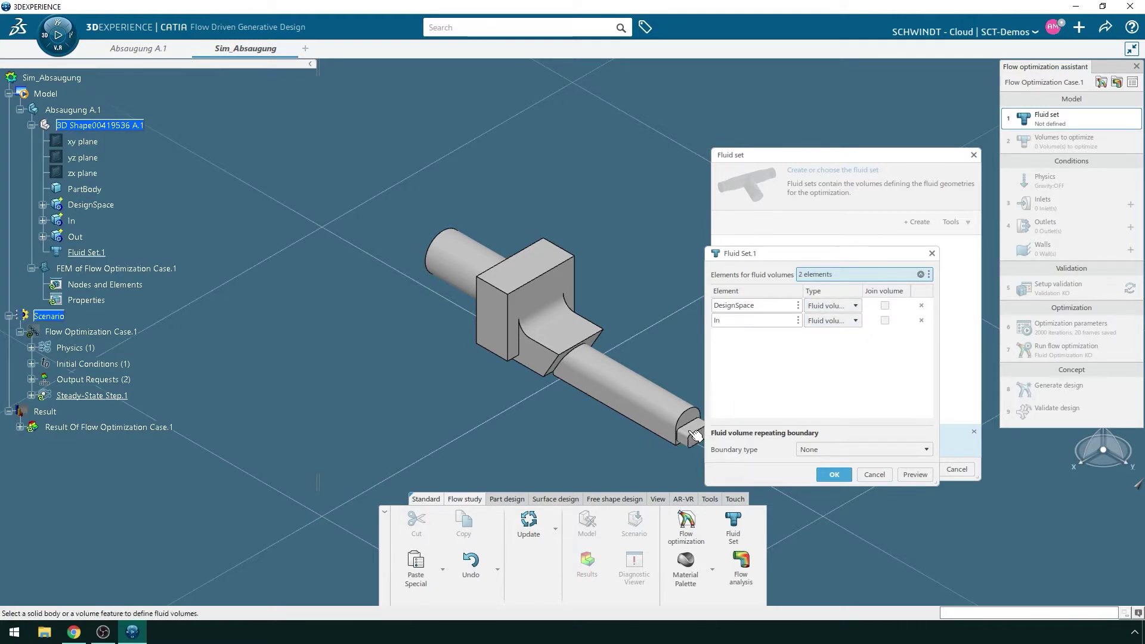
middle_click_drag(535, 462, 412, 390)
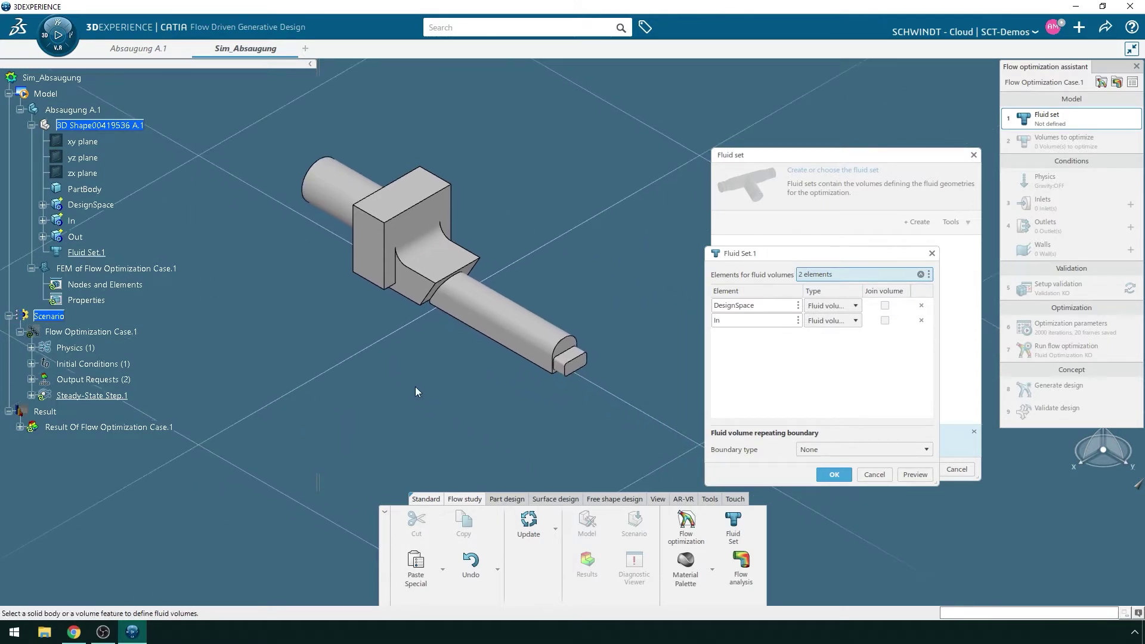
left_click(335, 183)
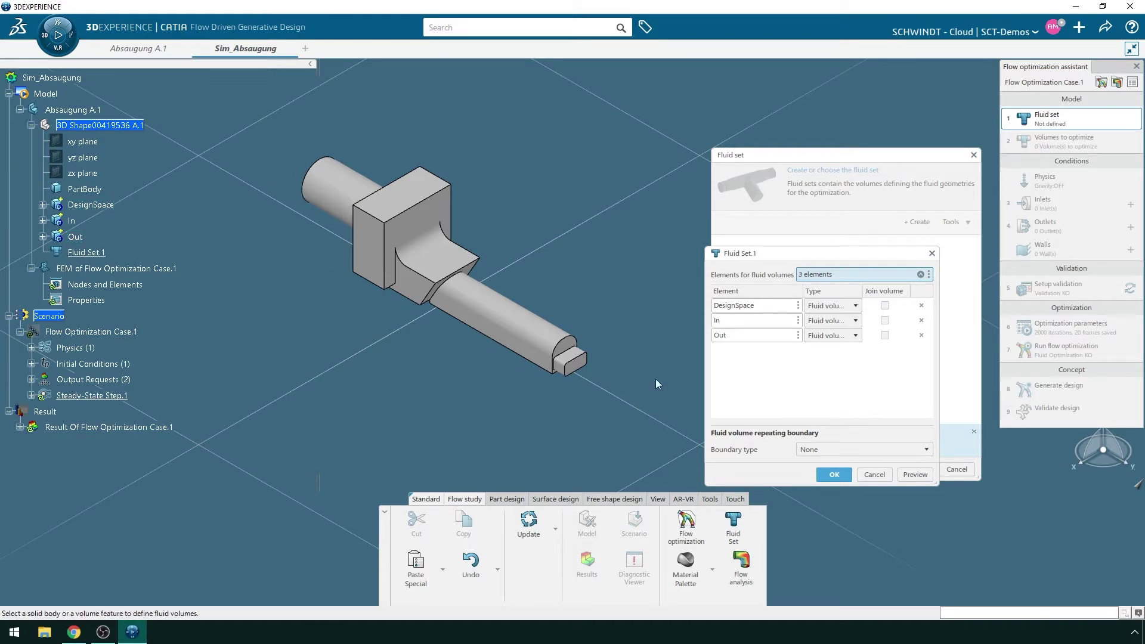
left_click(834, 475)
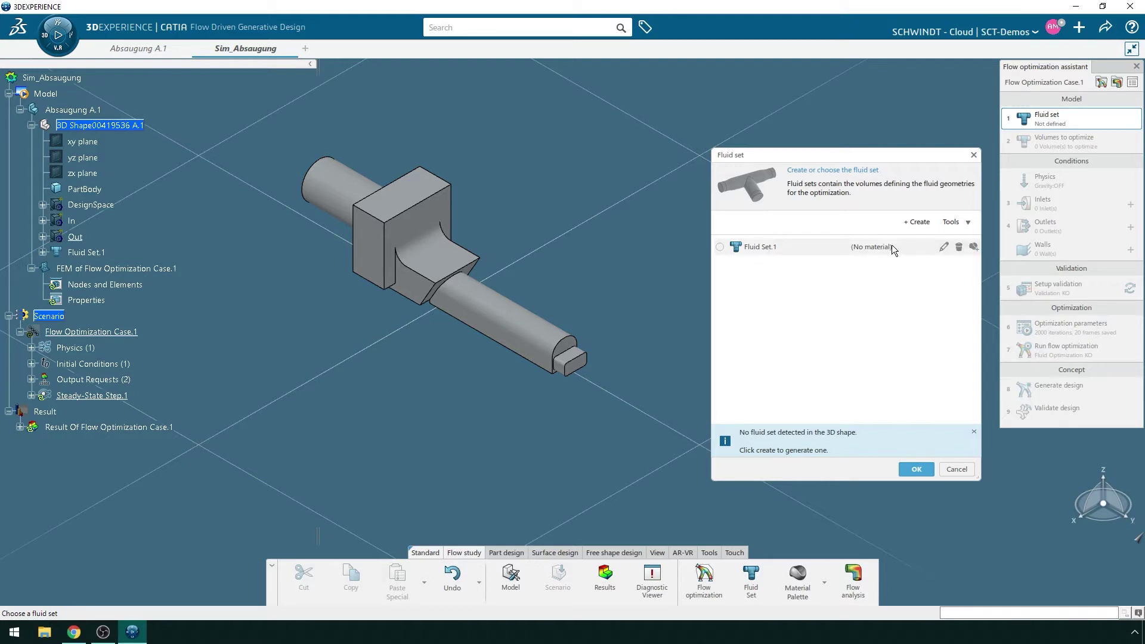
Step: Start assigning a material to the new fluid set and search the database for "Air"
left_click(972, 247)
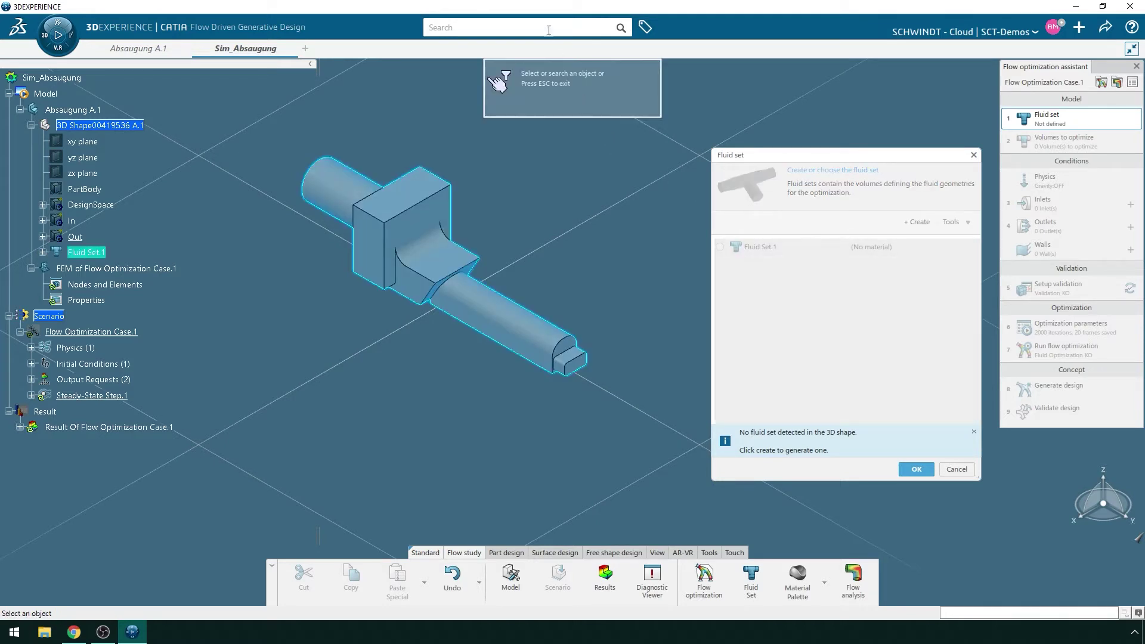
left_click(548, 29)
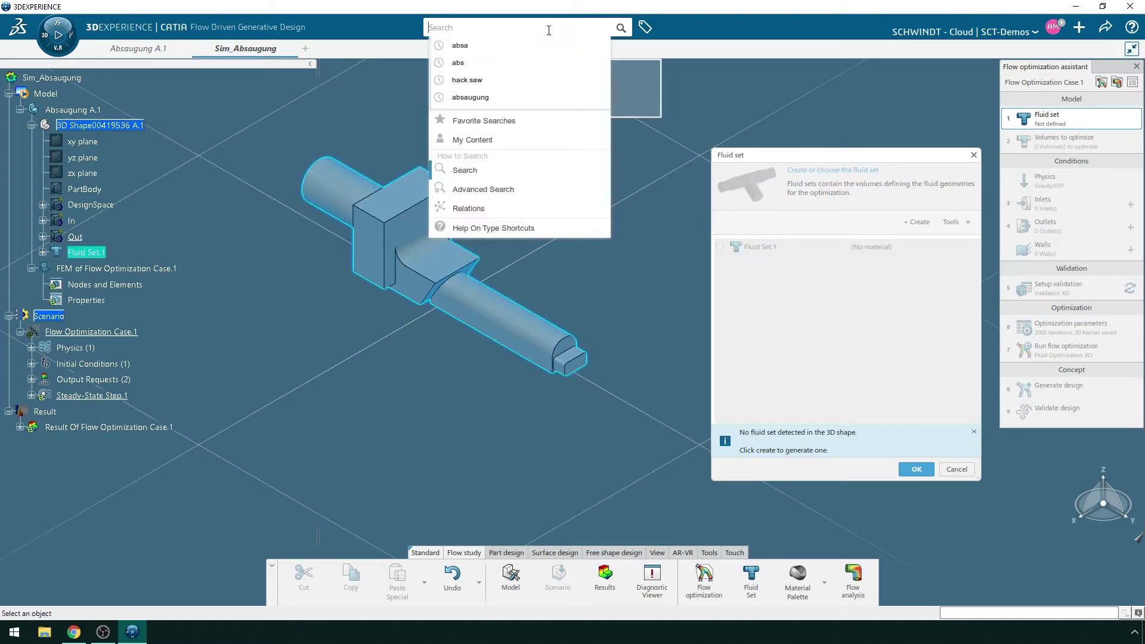
type("Air")
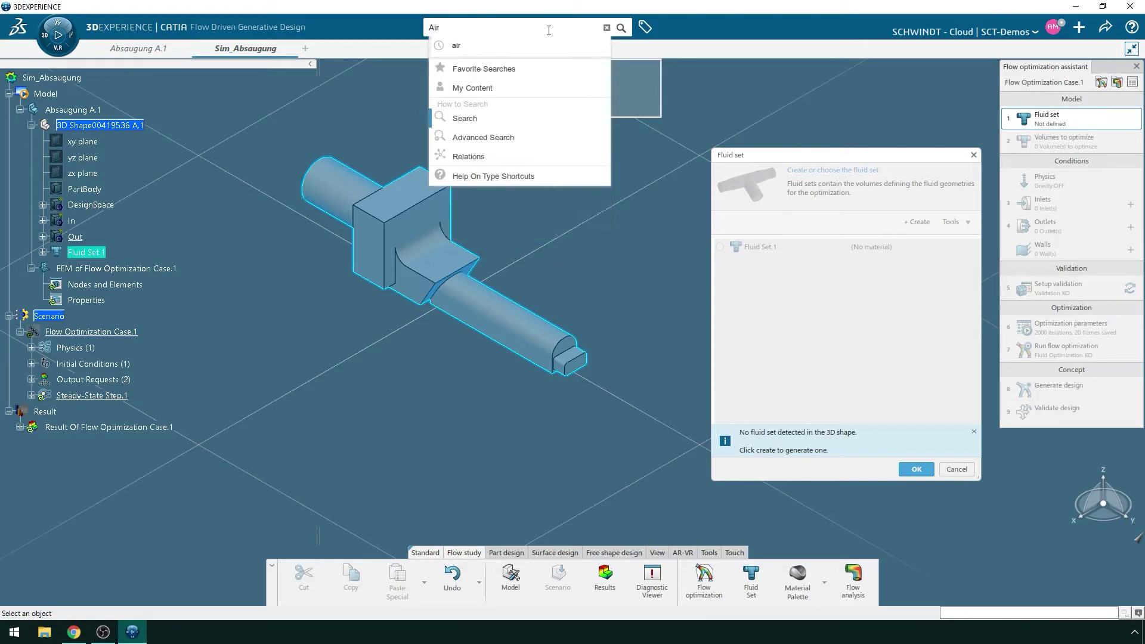
key("Return")
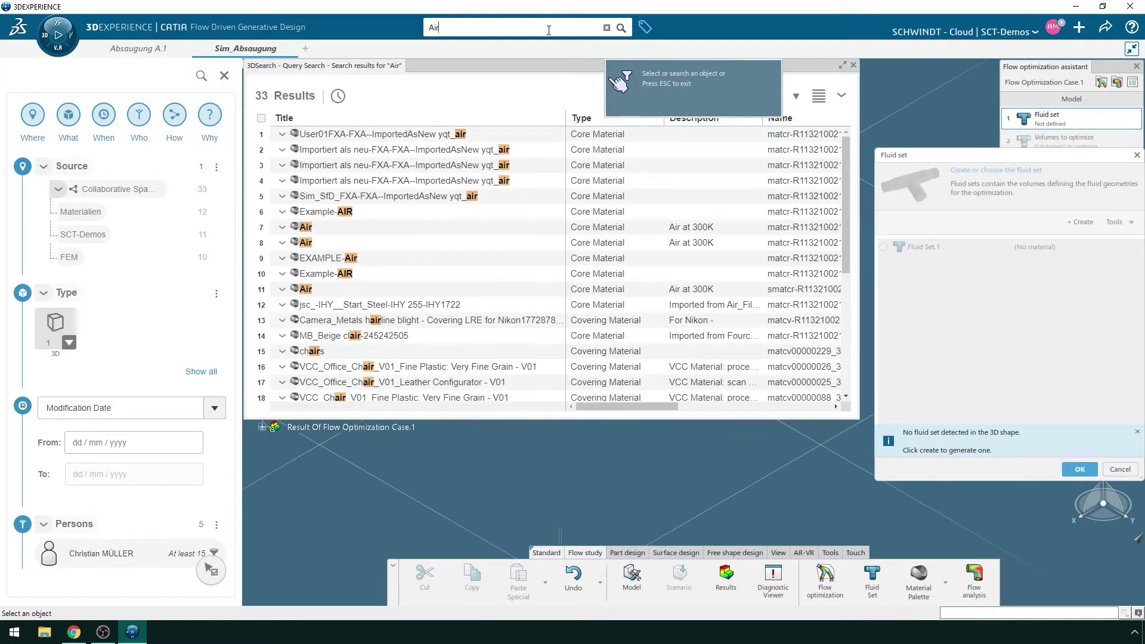
Step: Filter the search results by Simulation Material Domain and the Materialien space, and apply the Air core material to the fluid set
scroll(97, 314, "down", 3)
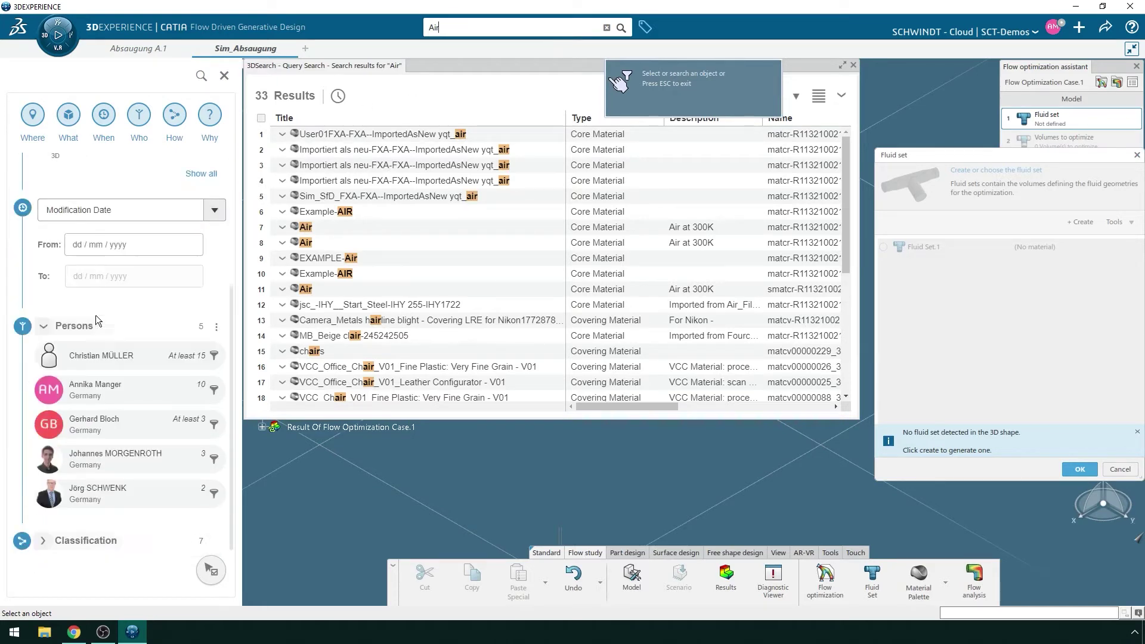
scroll(97, 320, "down", 1)
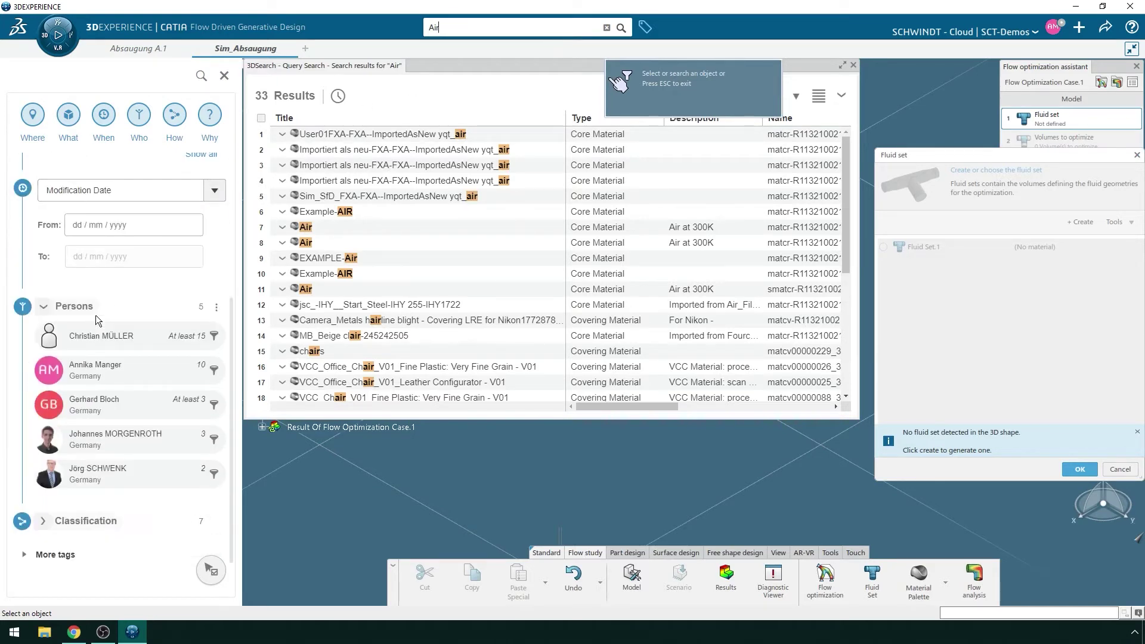
left_click(23, 554)
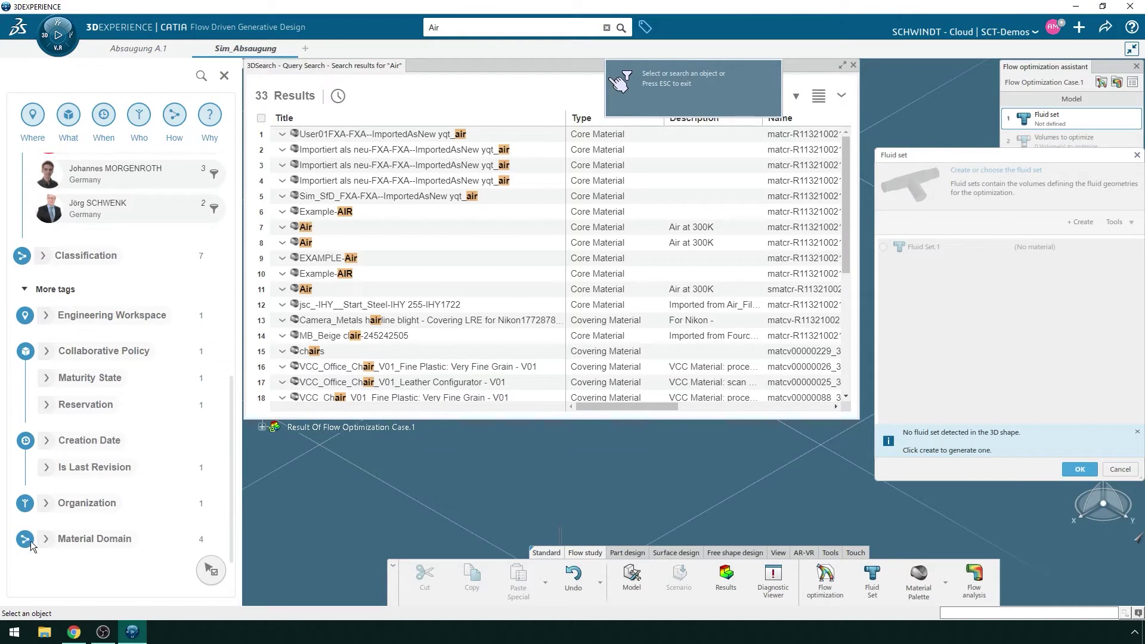
left_click(46, 538)
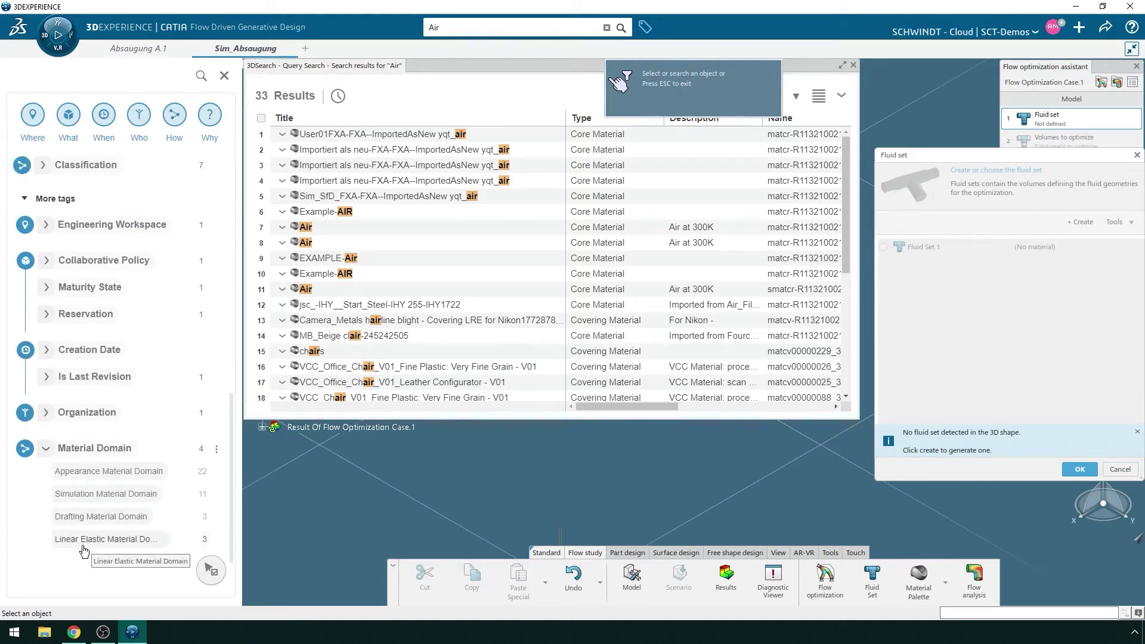
left_click(91, 502)
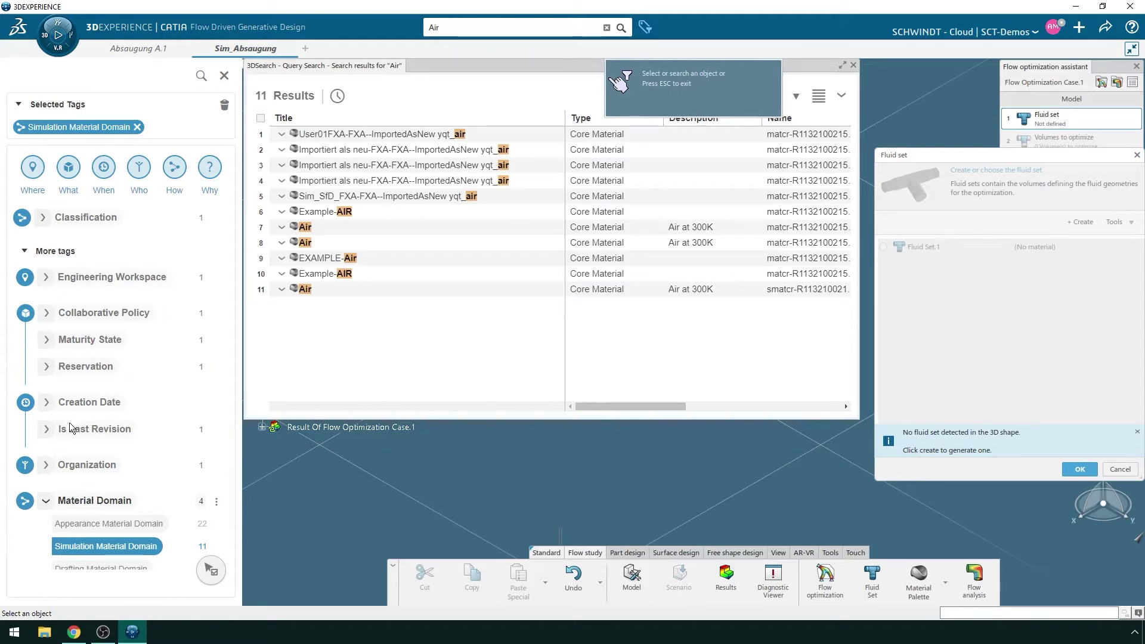
scroll(50, 322, "up", 3)
scroll(51, 322, "up", 5)
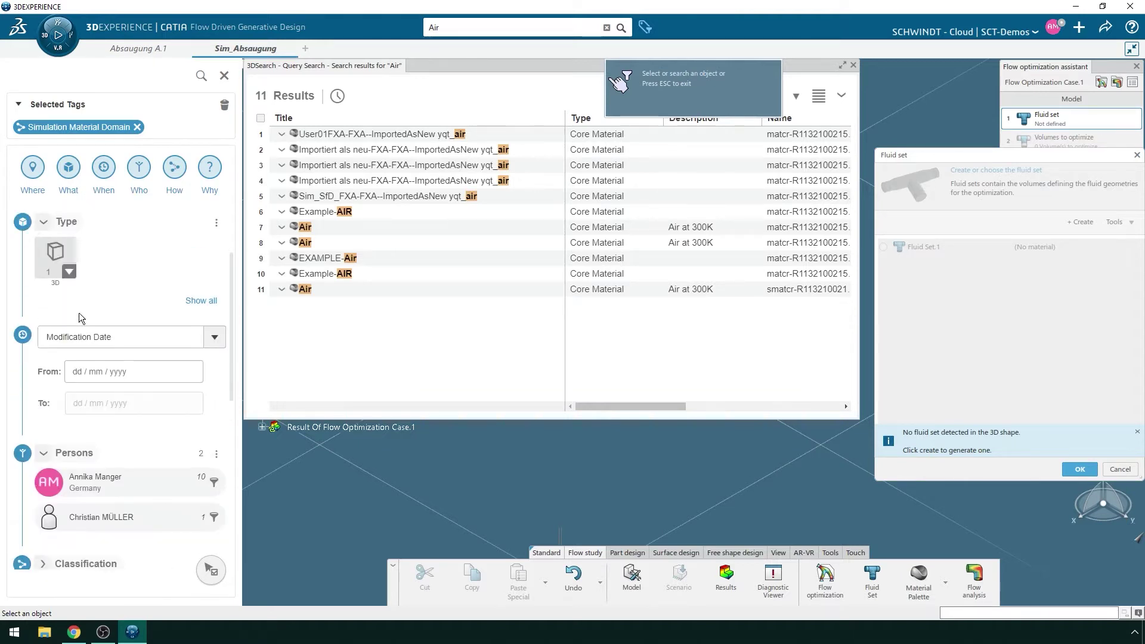
left_click(133, 295)
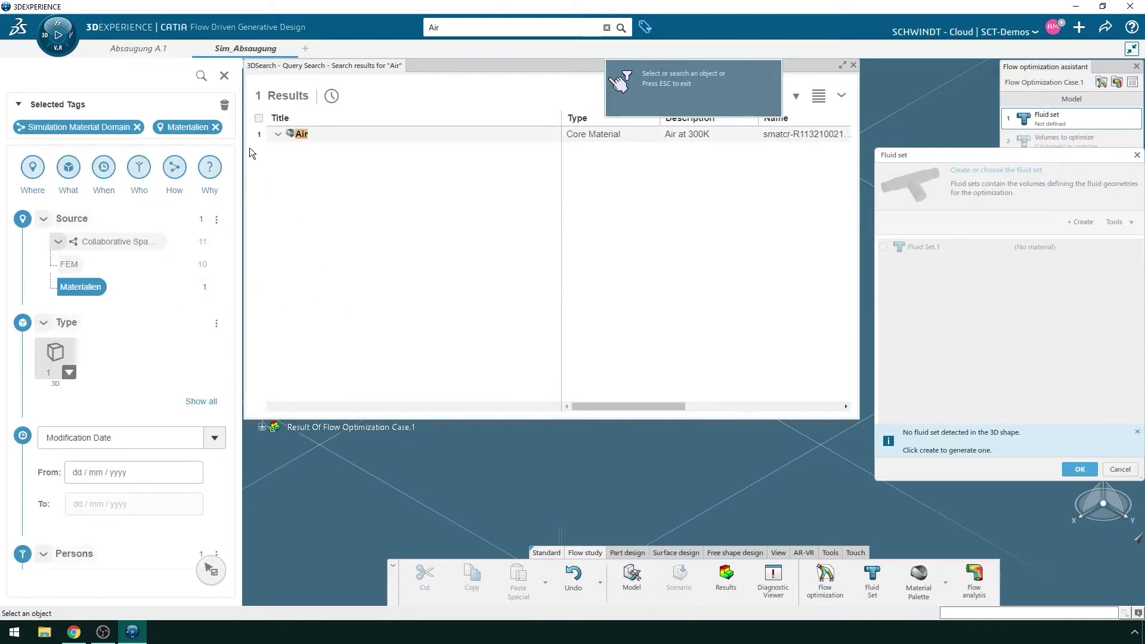
left_click(258, 135)
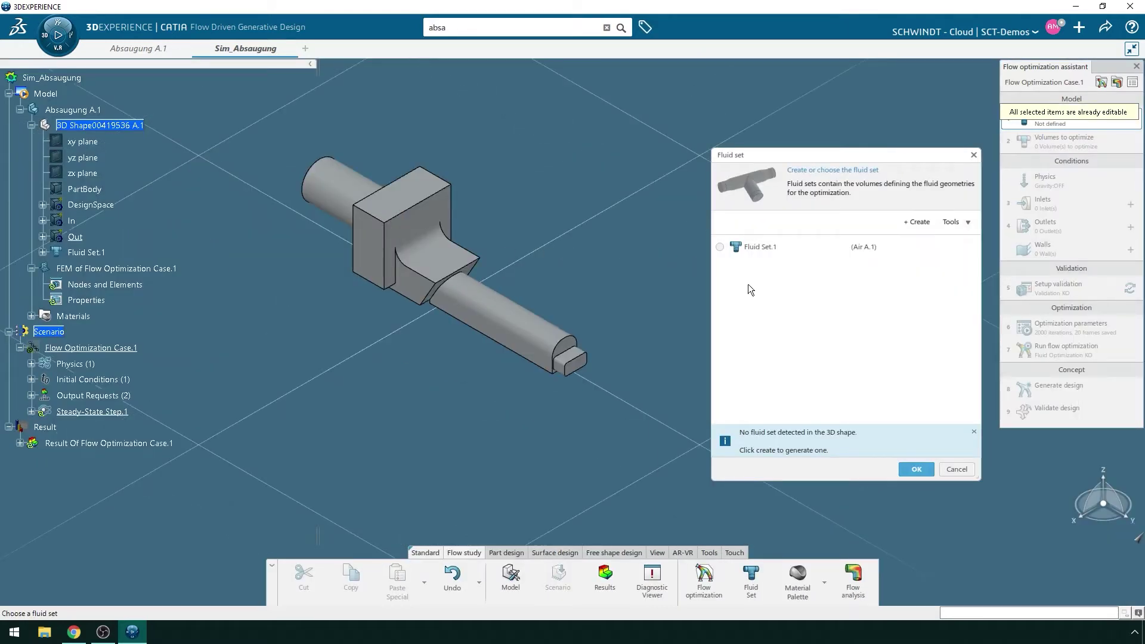
Step: Choose Fluid Set.1 for the optimization case and define the DesignSpace fluid volume as the only volume to optimize
left_click(720, 247)
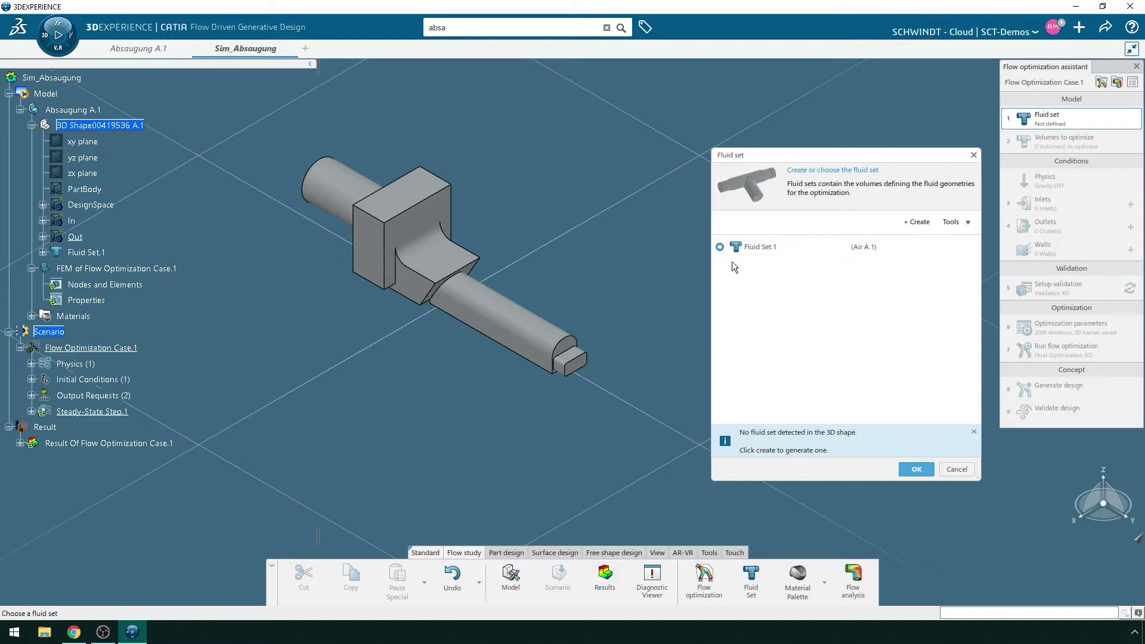
left_click(916, 469)
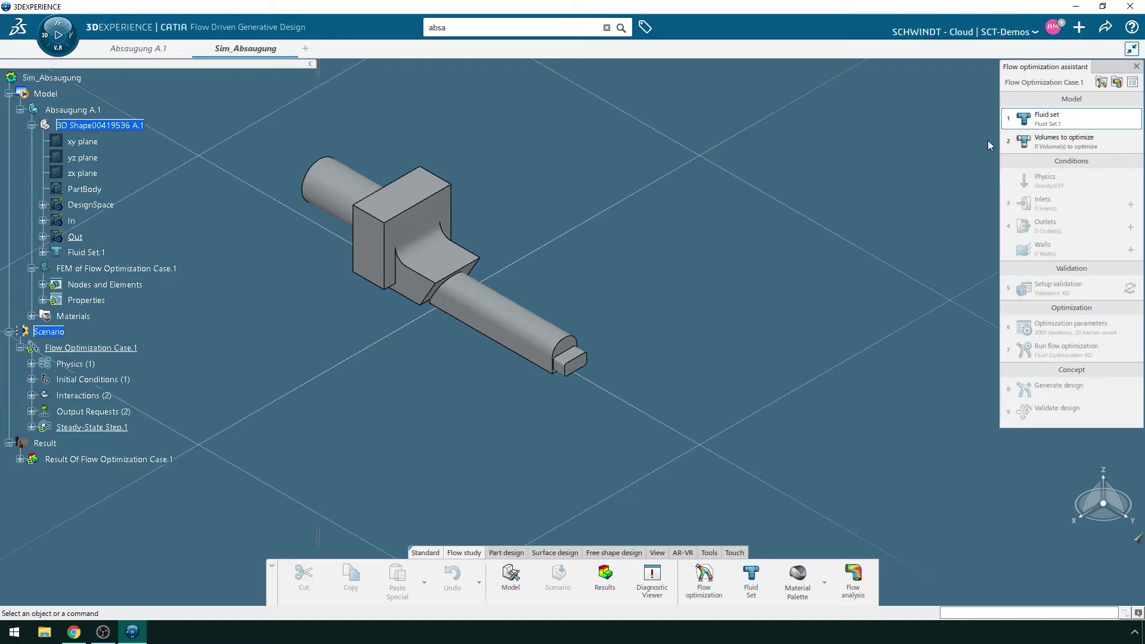
left_click(1027, 146)
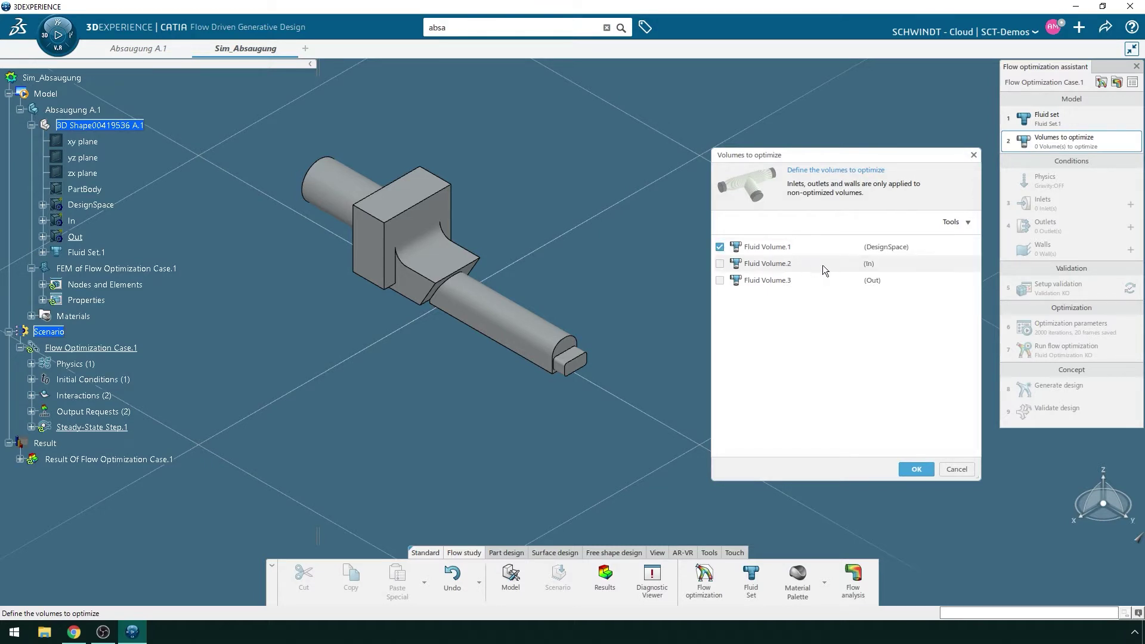
left_click(966, 224)
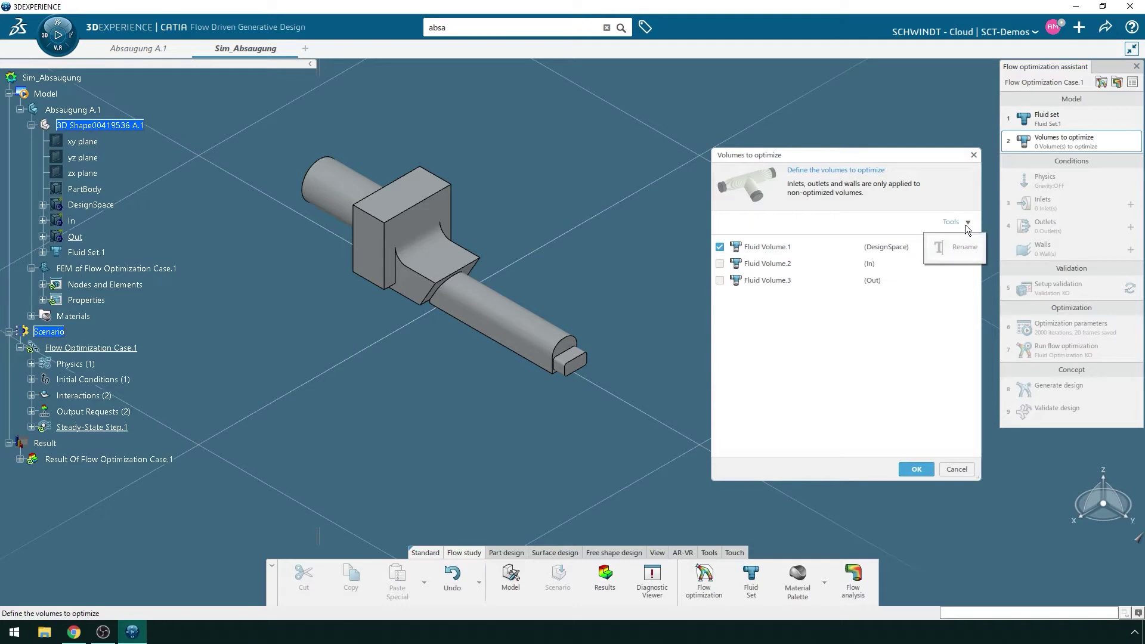
left_click(965, 224)
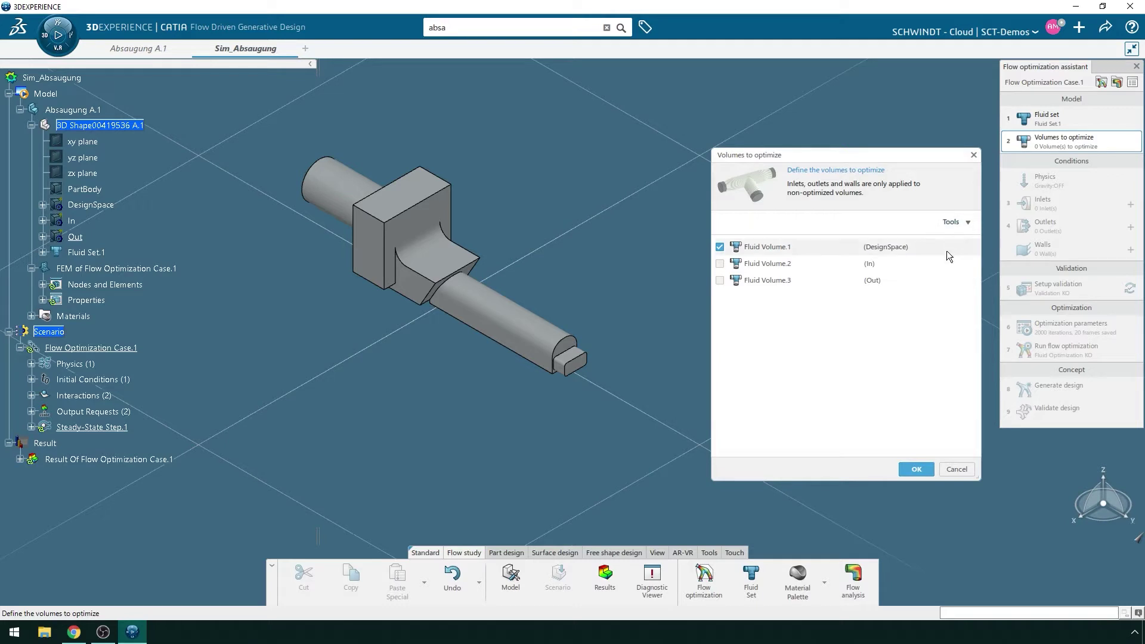
left_click(916, 468)
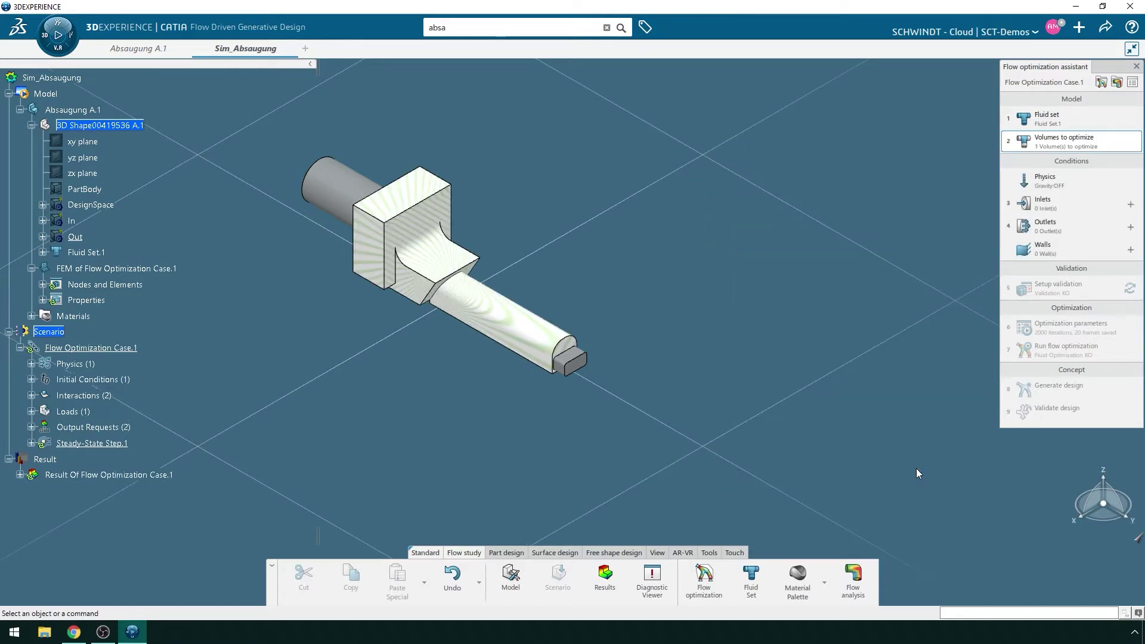
Step: Add a volume flow rate inlet of 0,005 m3_s on the free end face of the small rectangular In volume
middle_click_drag(473, 404, 733, 410)
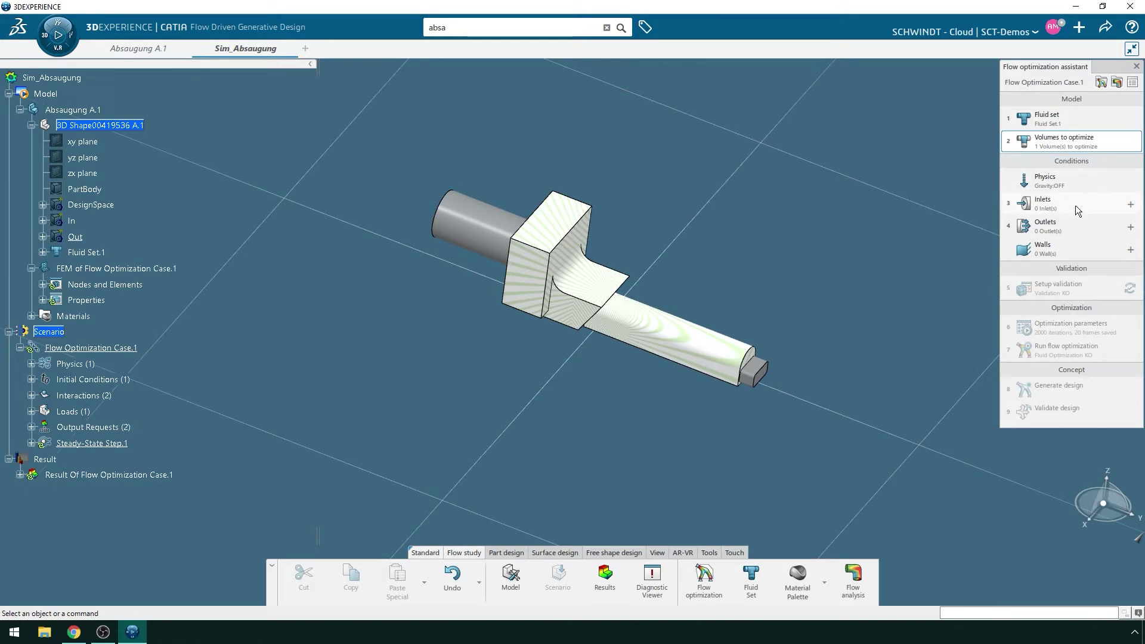
left_click(1130, 205)
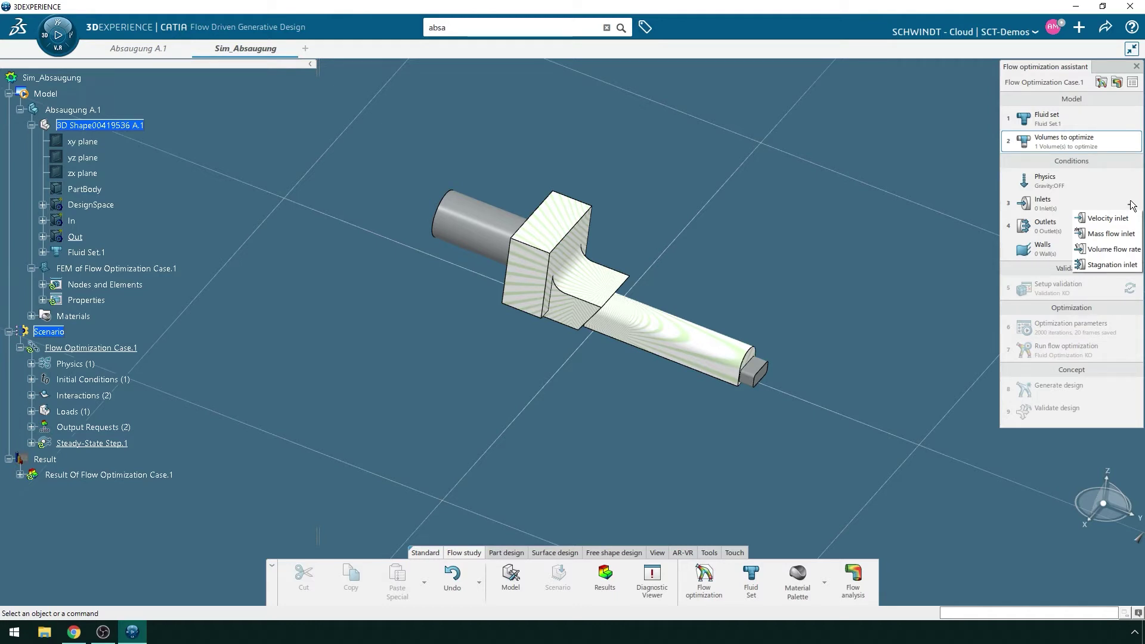
left_click(1110, 249)
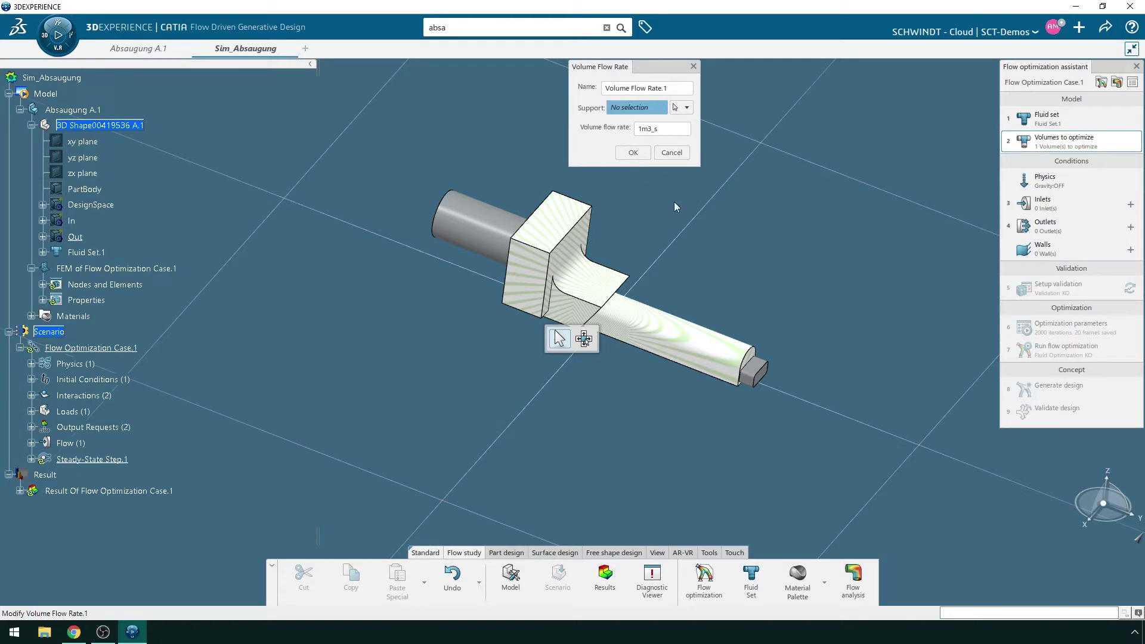
left_click(770, 375)
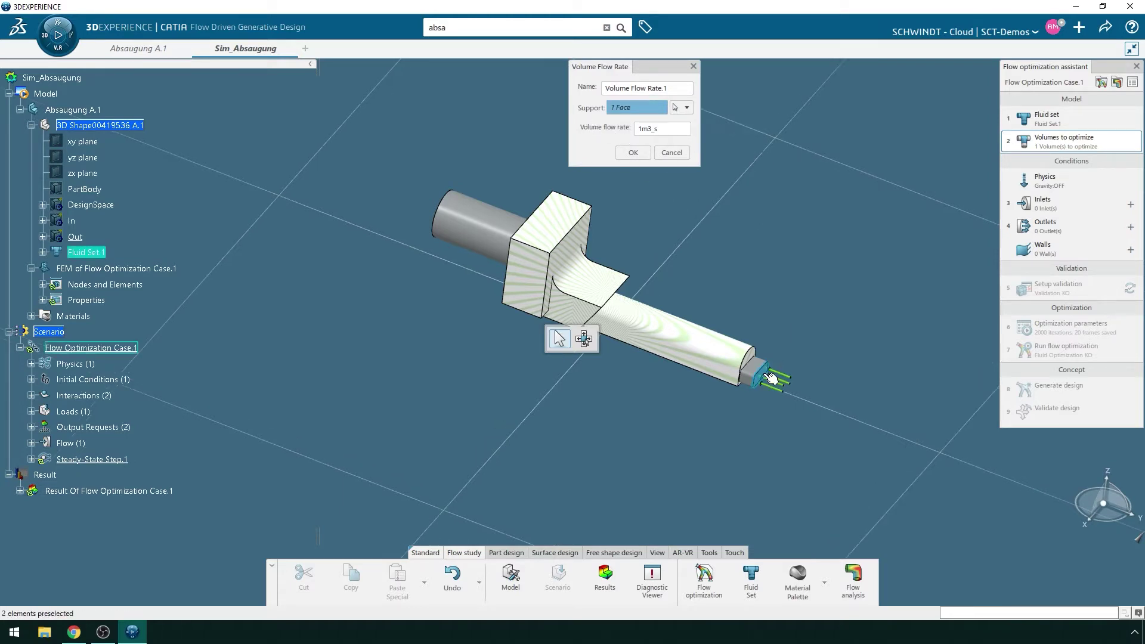
left_click(642, 128)
key("BackSpace")
type("0,00")
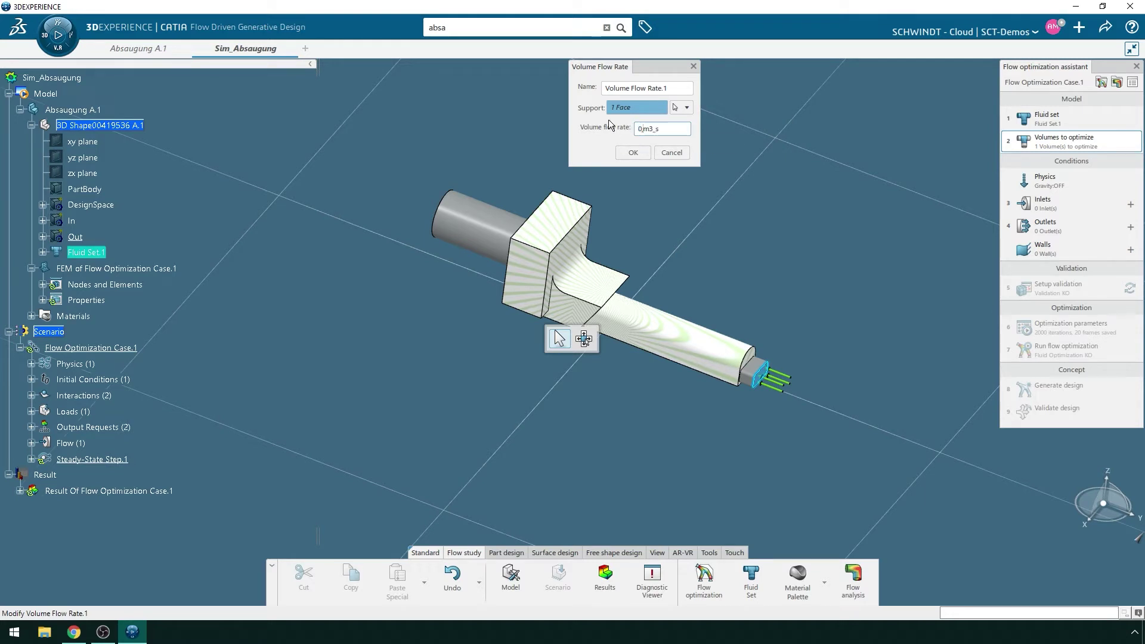
type("5")
left_click(633, 152)
middle_click_drag(609, 184, 816, 370)
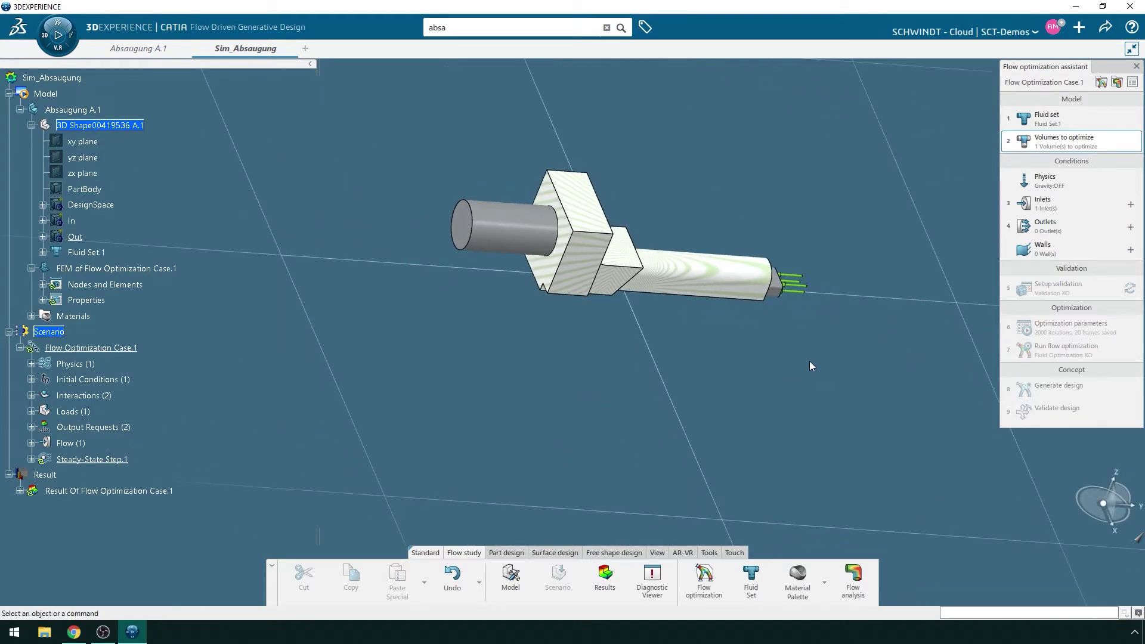
left_click(1130, 227)
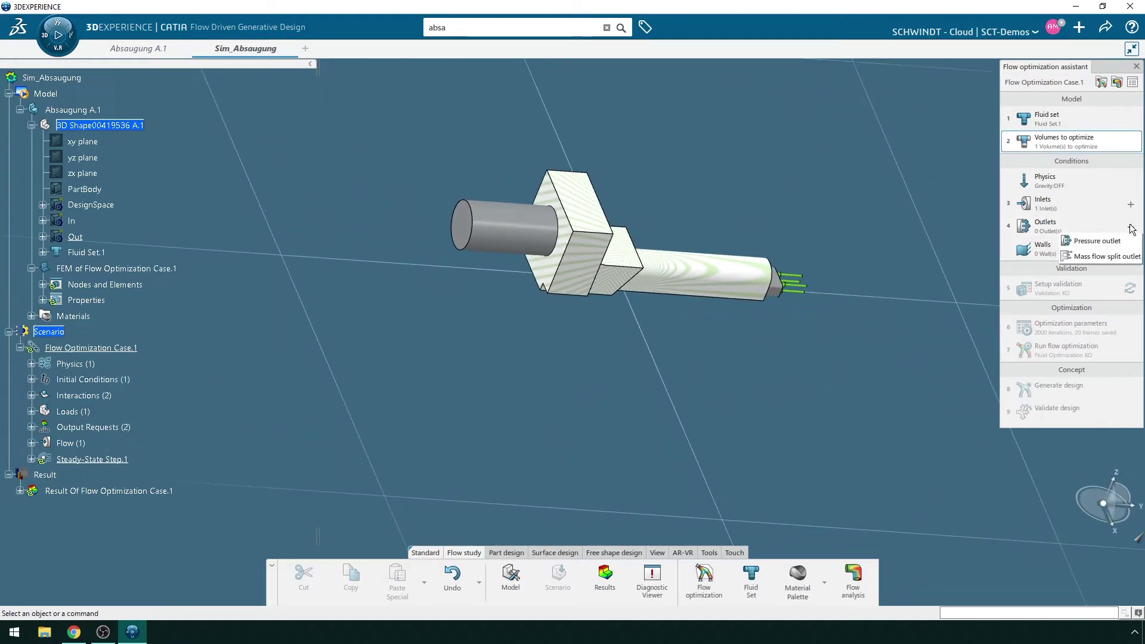
left_click(1127, 258)
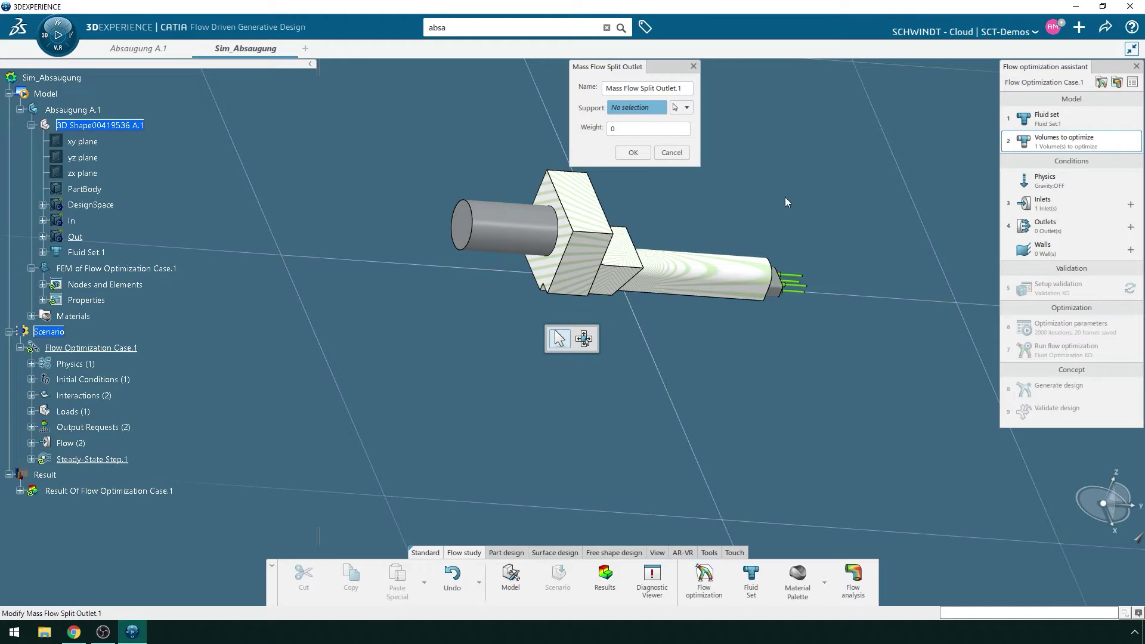
left_click(680, 156)
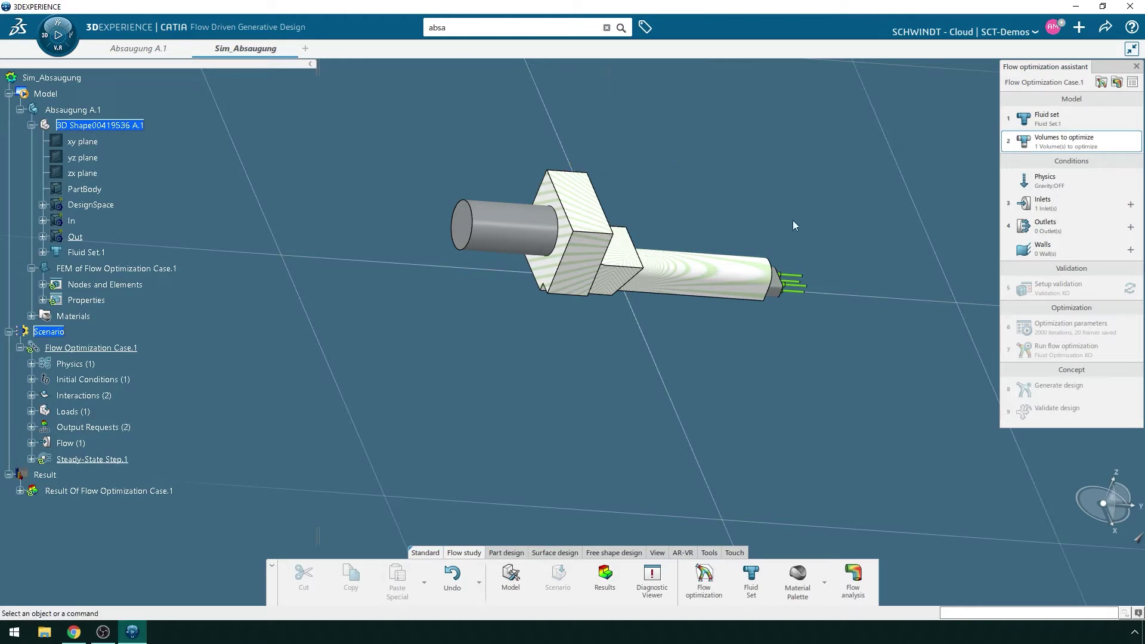
Step: Add a pressure outlet on the free circular end face of the cylindrical volume, keeping the static gauge pressure at 0 MPa
left_click(1130, 227)
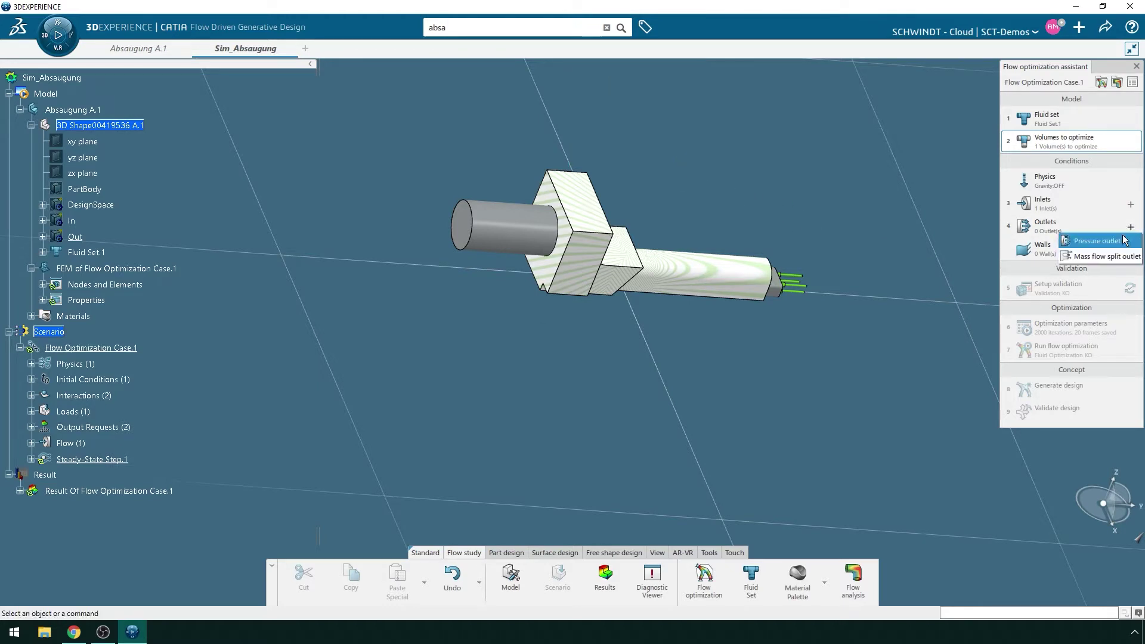
left_click(1124, 241)
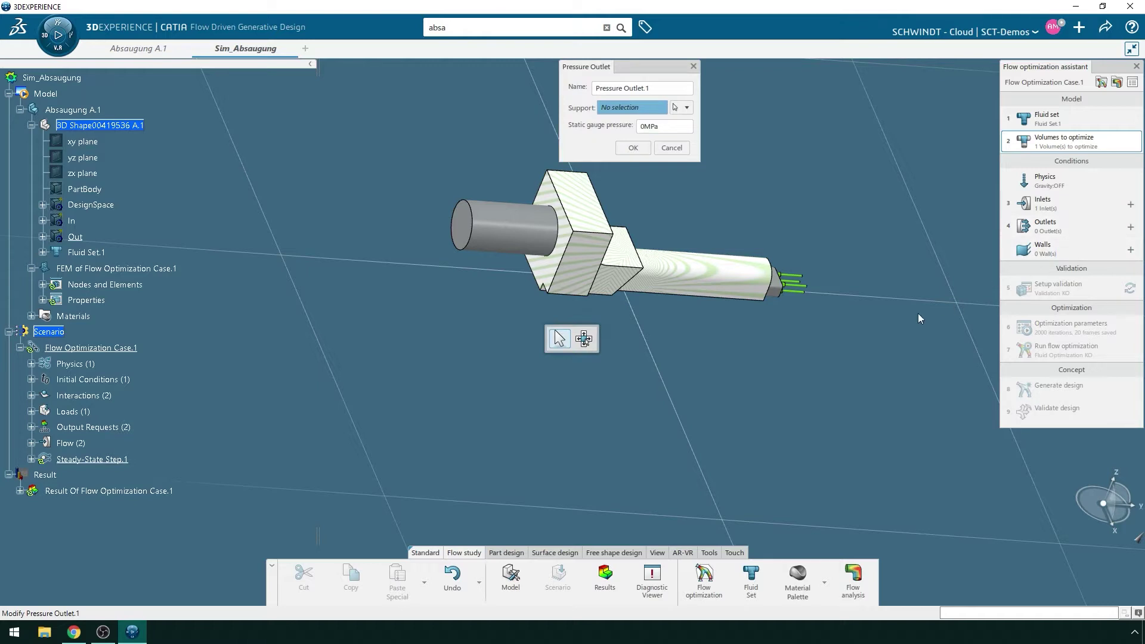
left_click(468, 238)
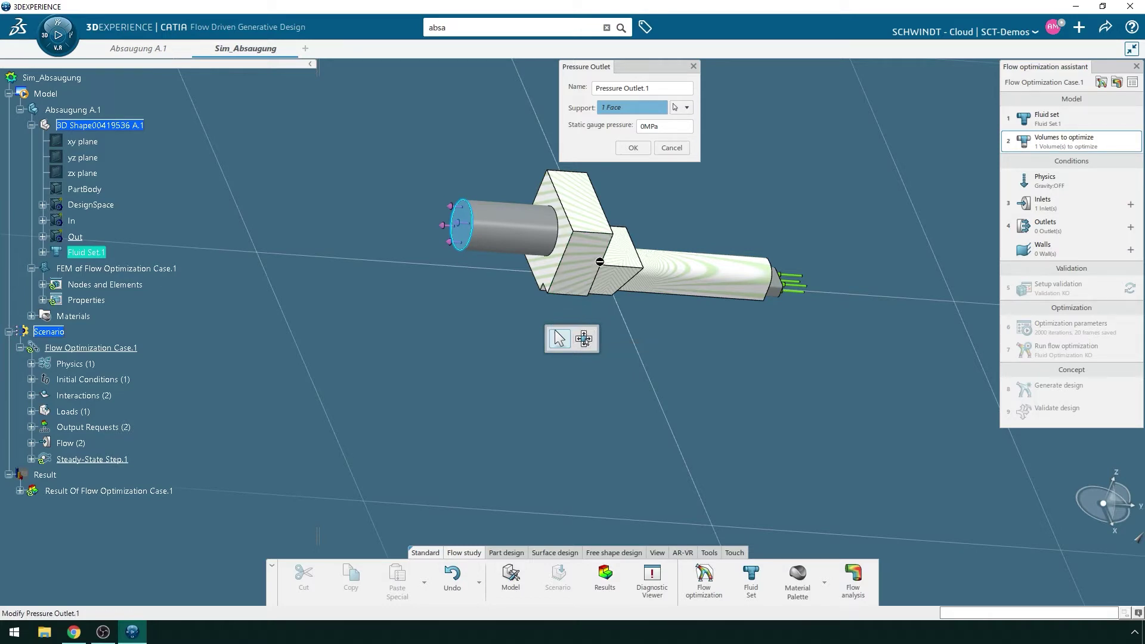
left_click(633, 148)
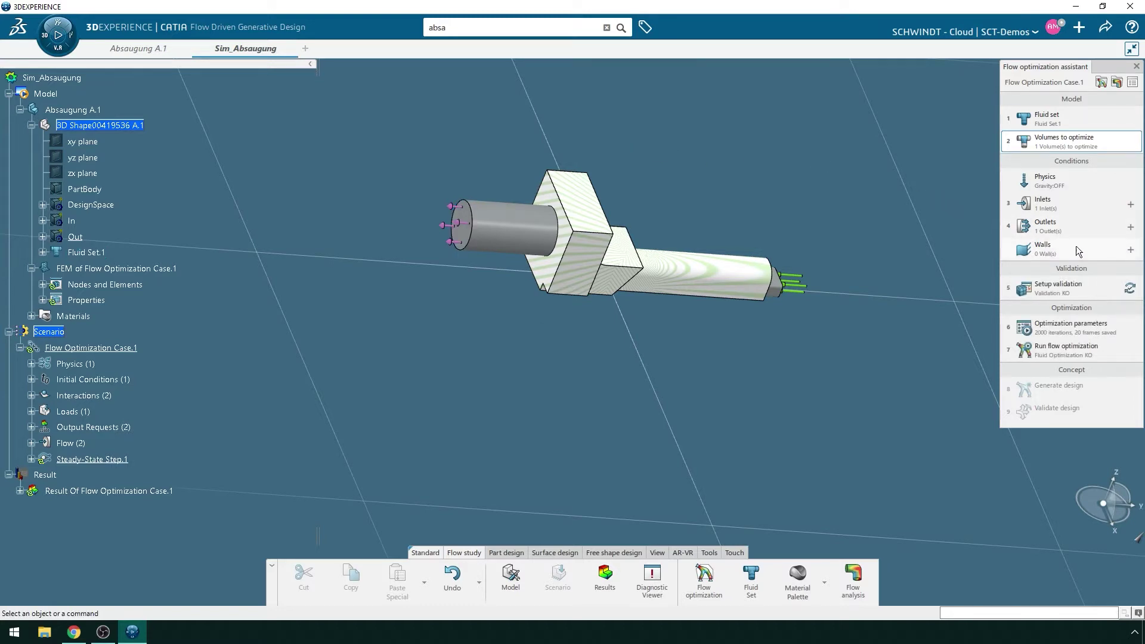
left_click(1130, 250)
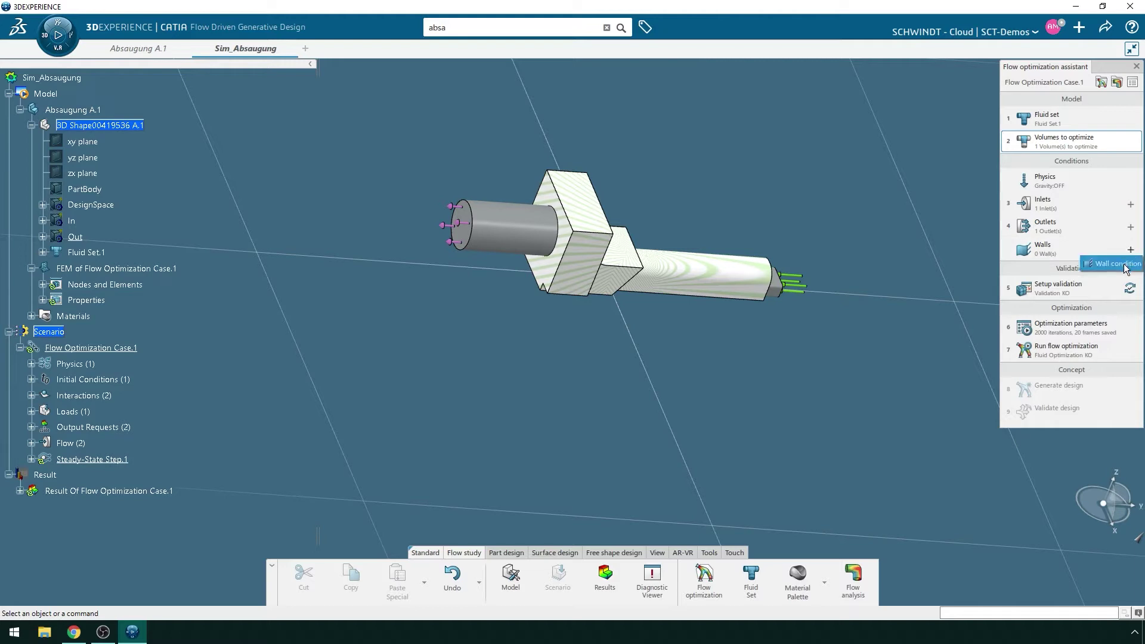
left_click(1124, 267)
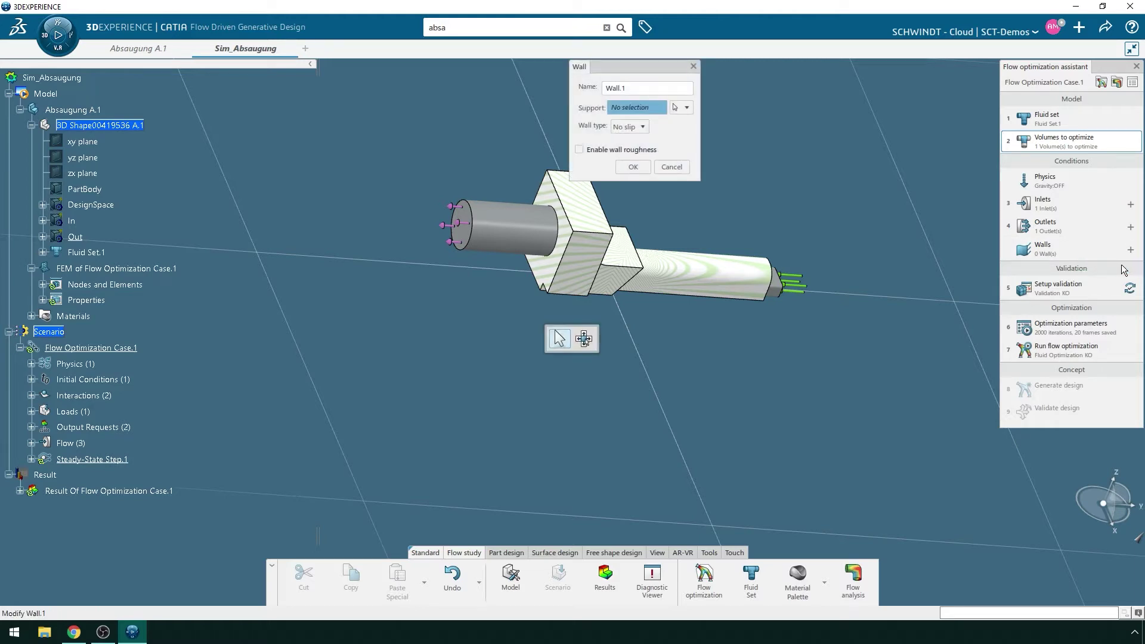
left_click(642, 127)
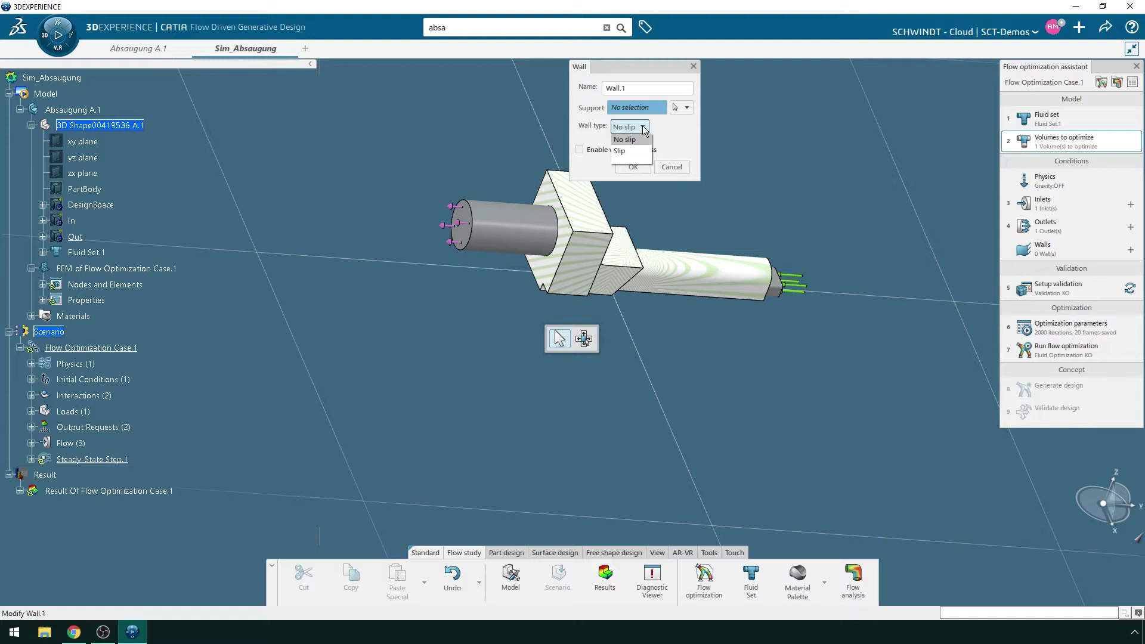
left_click(642, 127)
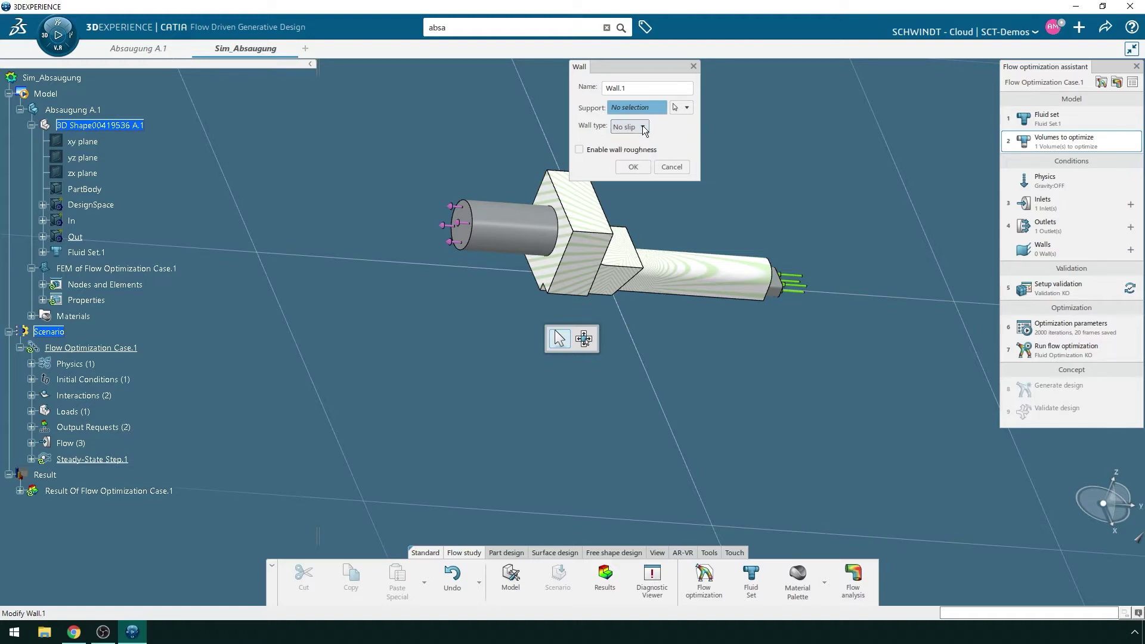
left_click(588, 150)
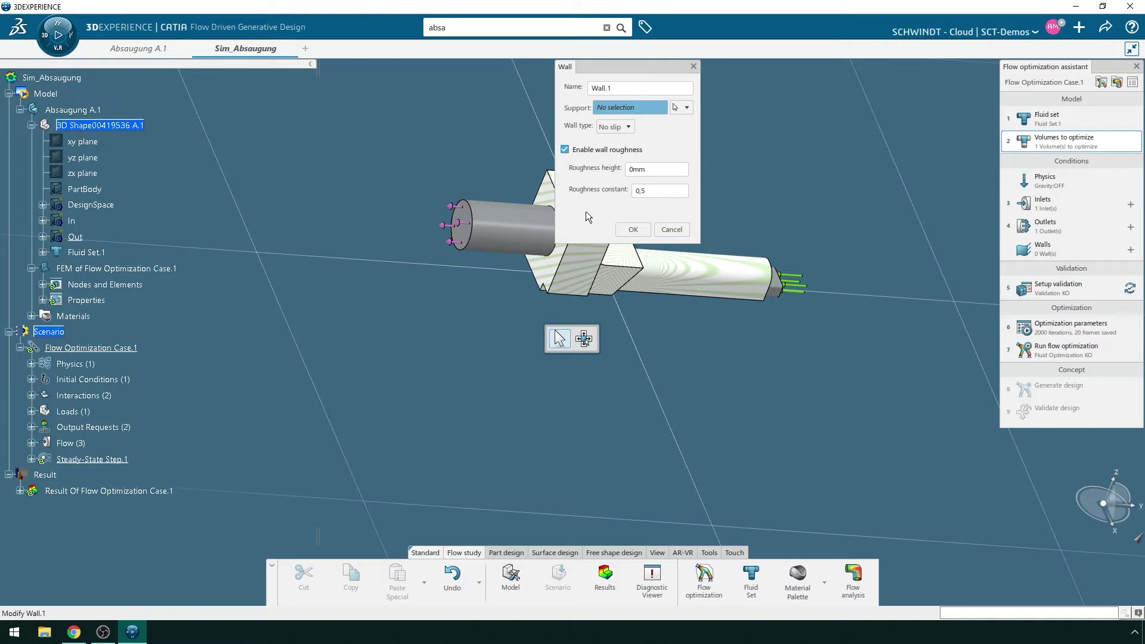
left_click(672, 230)
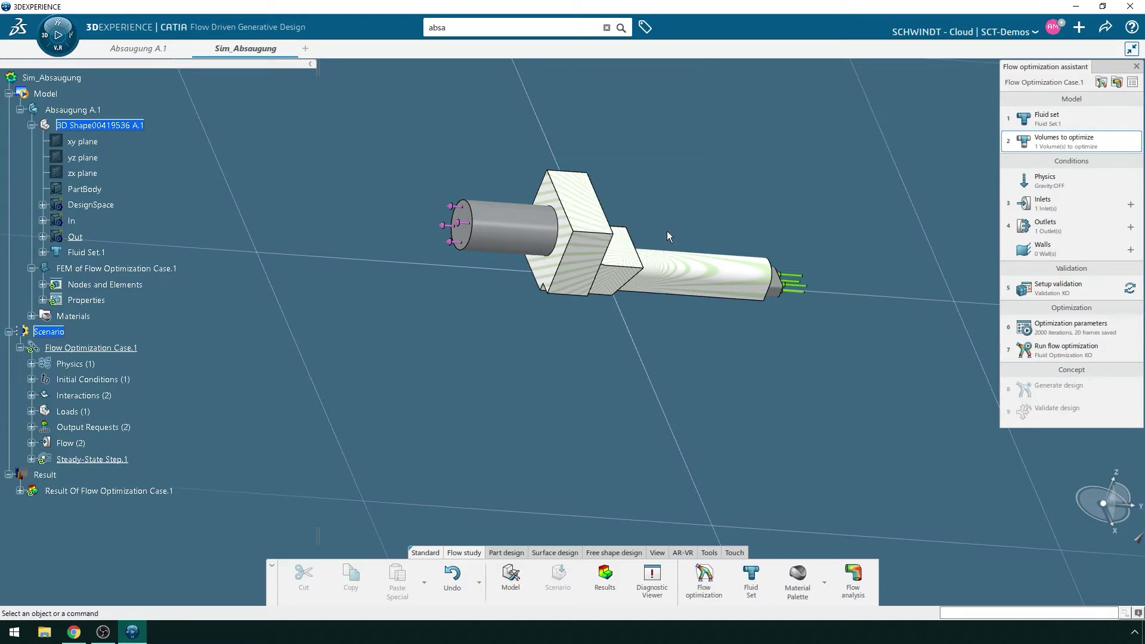
Step: Open the setup validation's mesh configuration with its expert options, and update the mesh to display its meshing information
middle_click_drag(596, 316, 524, 285)
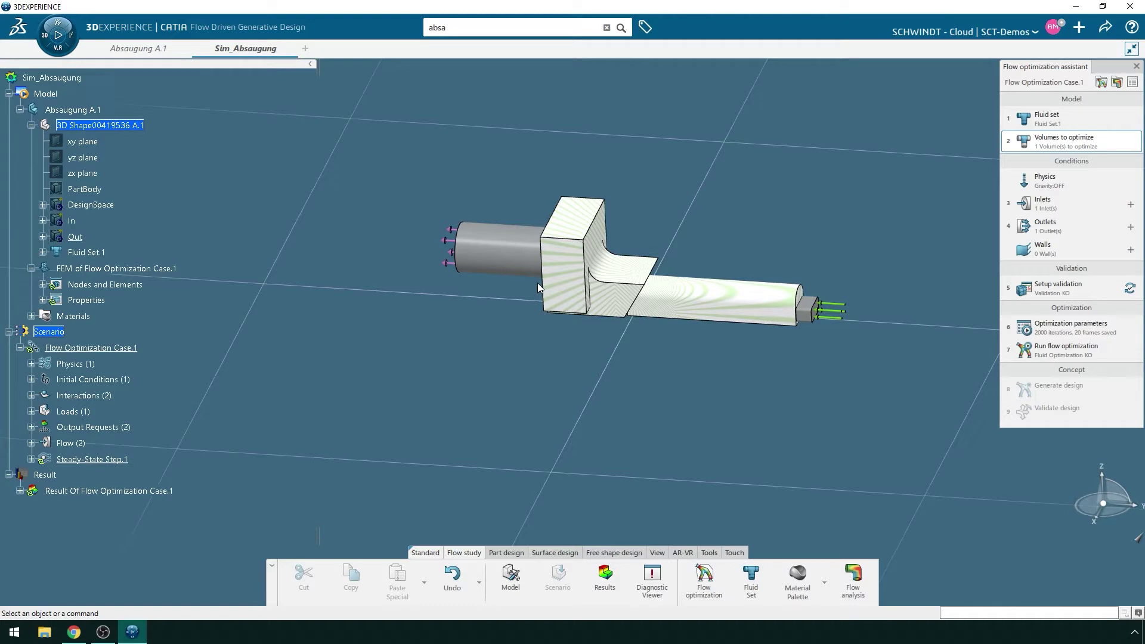
left_click(1036, 288)
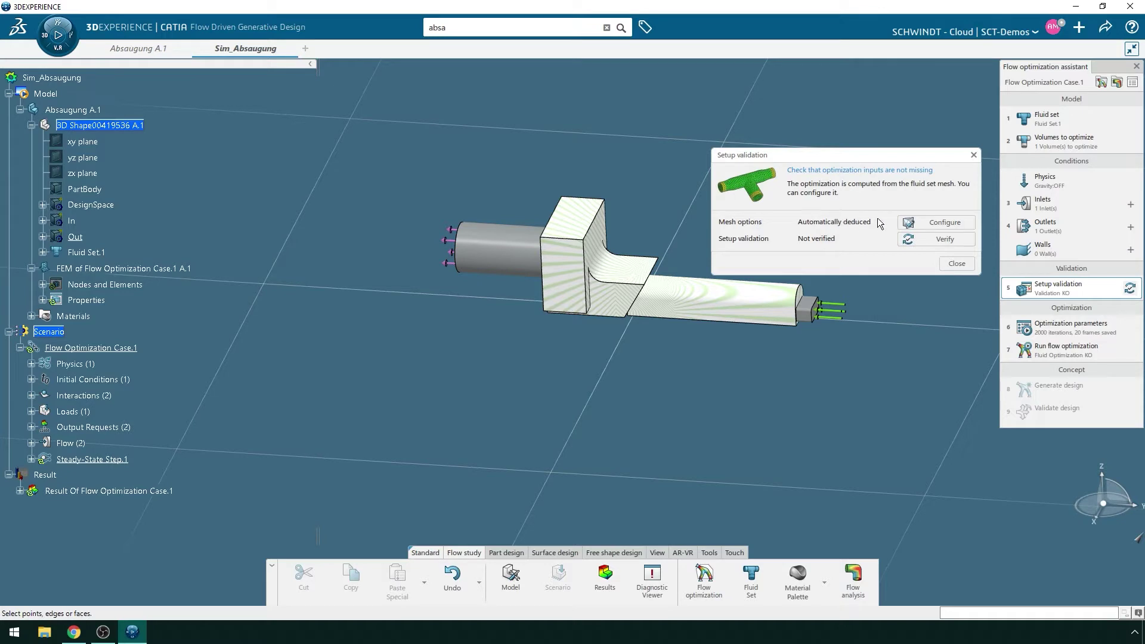
left_click(945, 222)
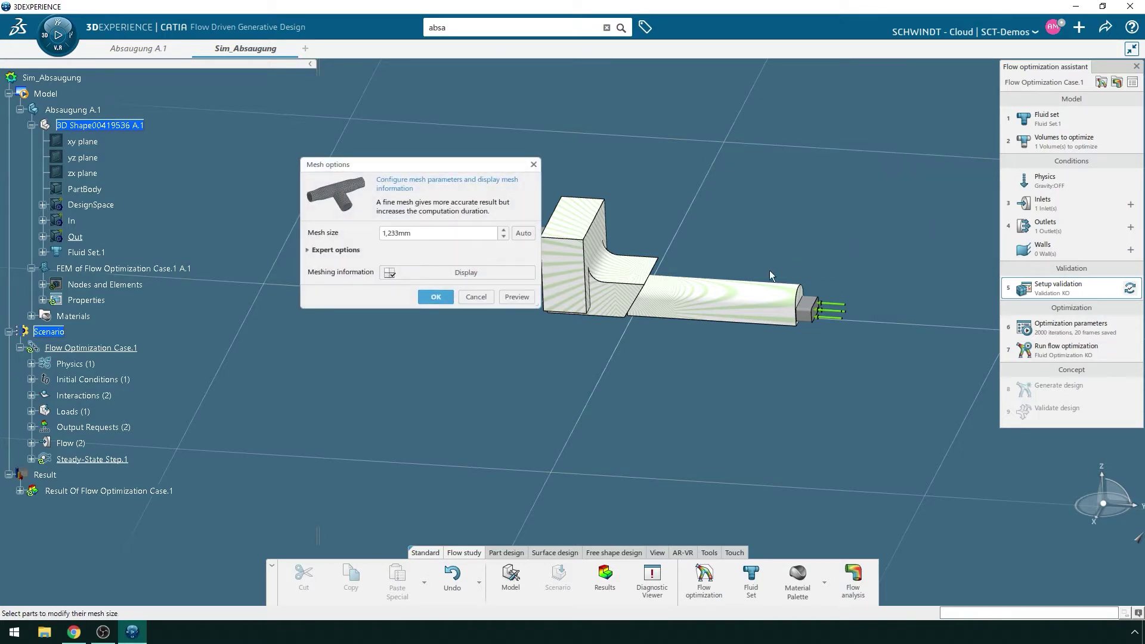
left_click(305, 248)
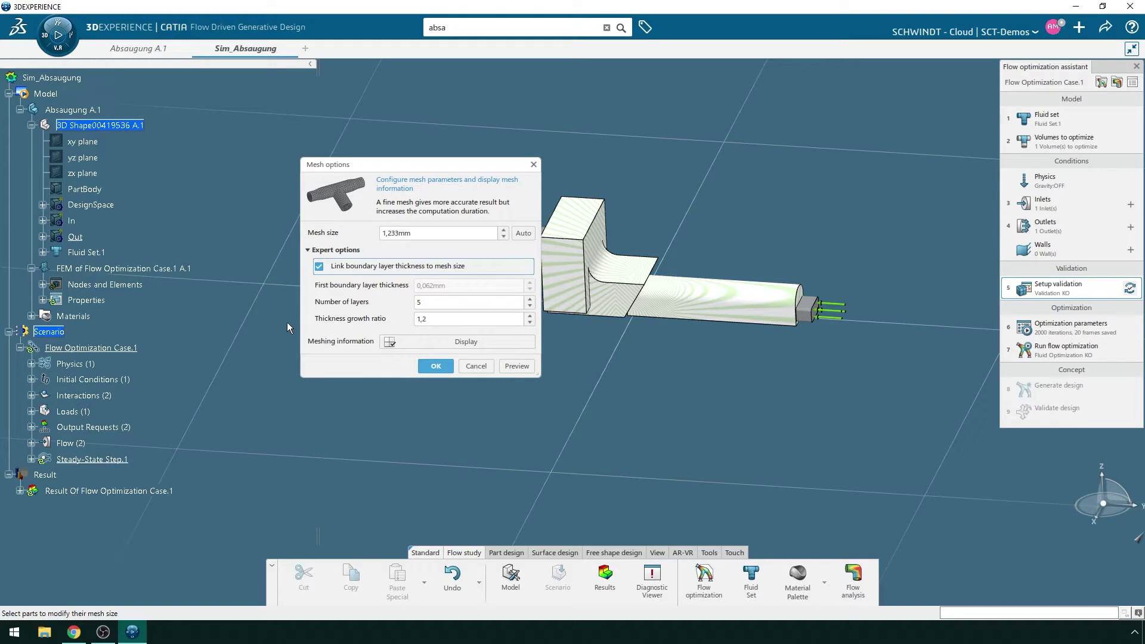
left_click(402, 341)
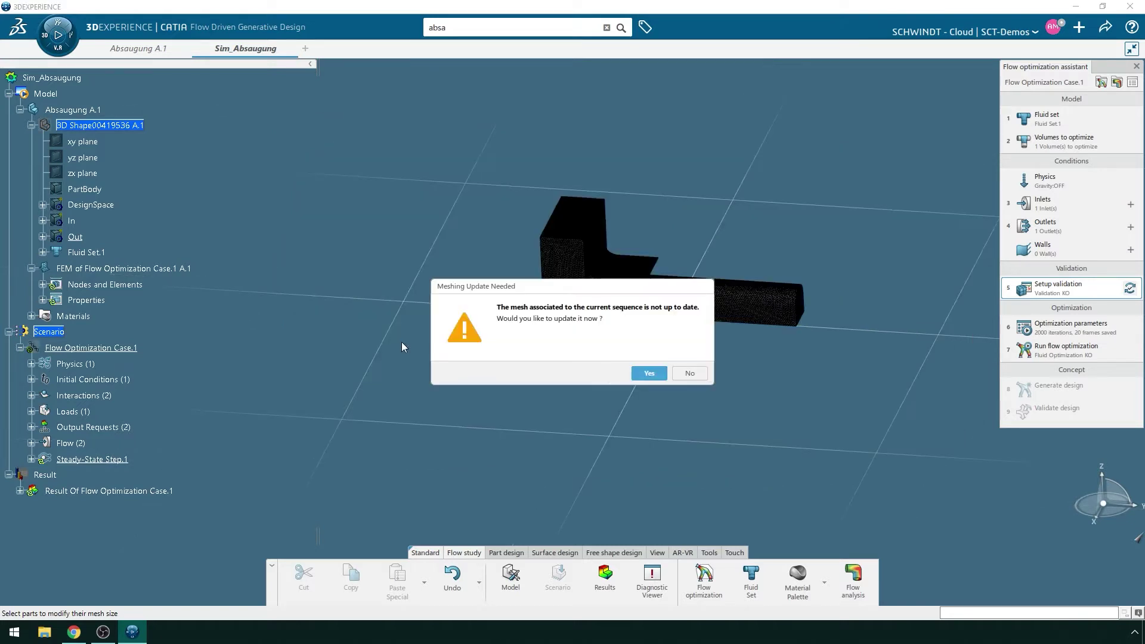
left_click(645, 375)
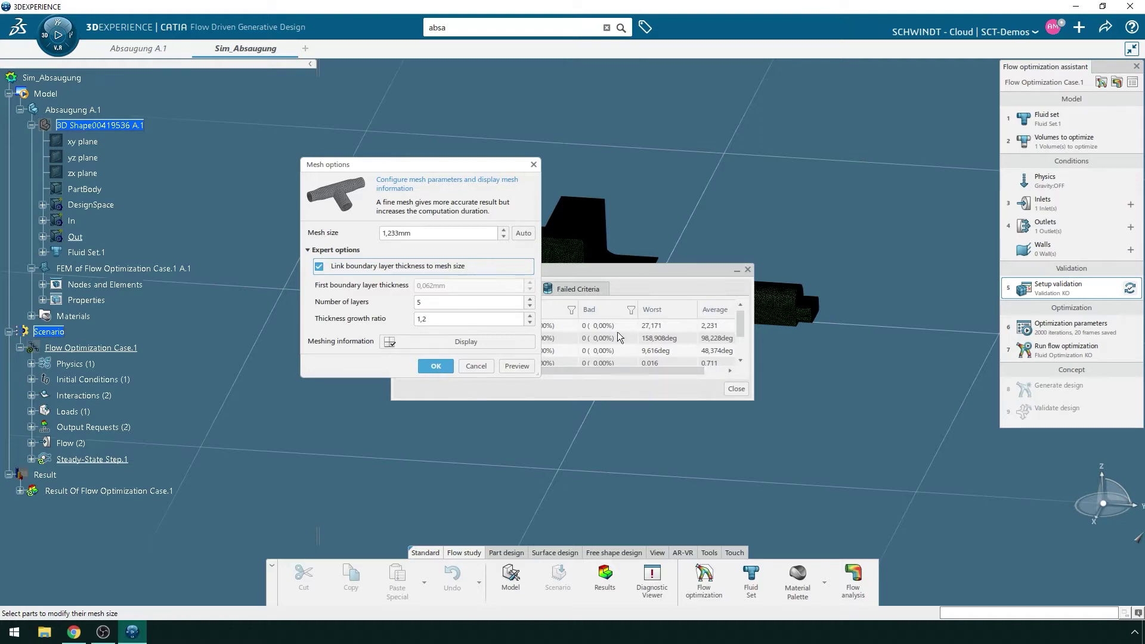
Step: Examine the fluid mesh's quality, connectivity and failed criteria reports
left_click(617, 269)
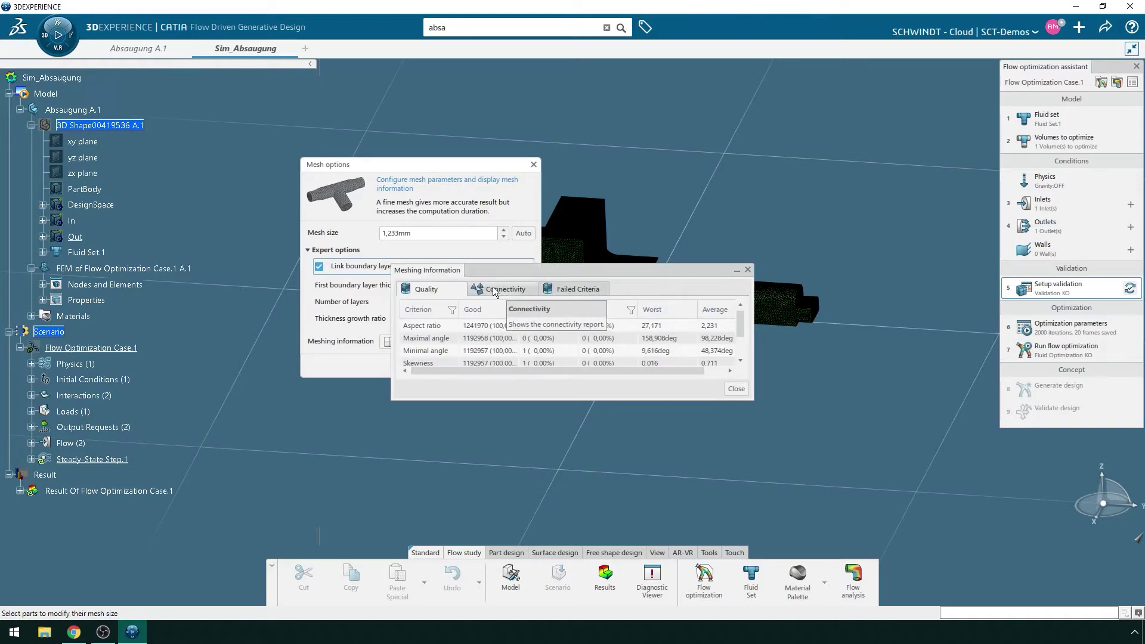
left_click_drag(506, 400, 505, 474)
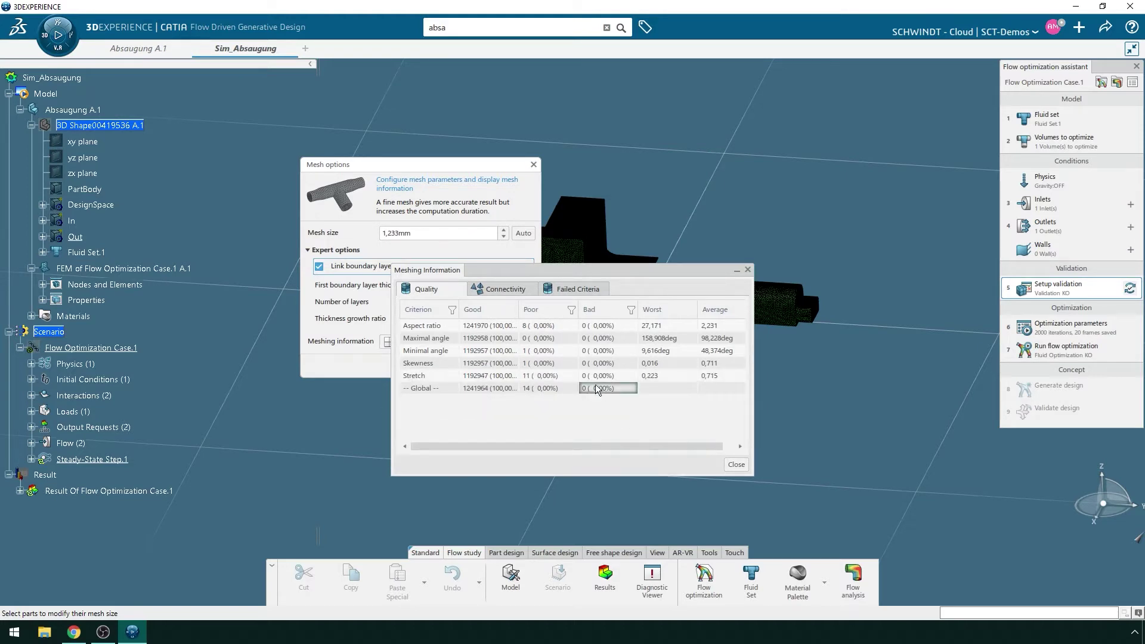
left_click(515, 291)
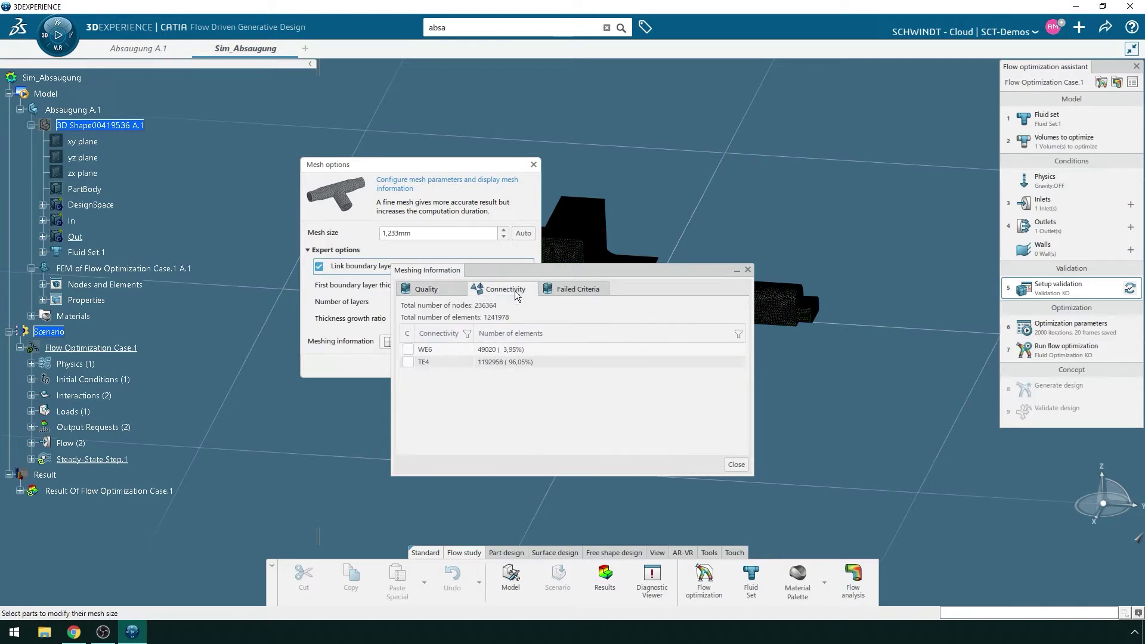
left_click(561, 292)
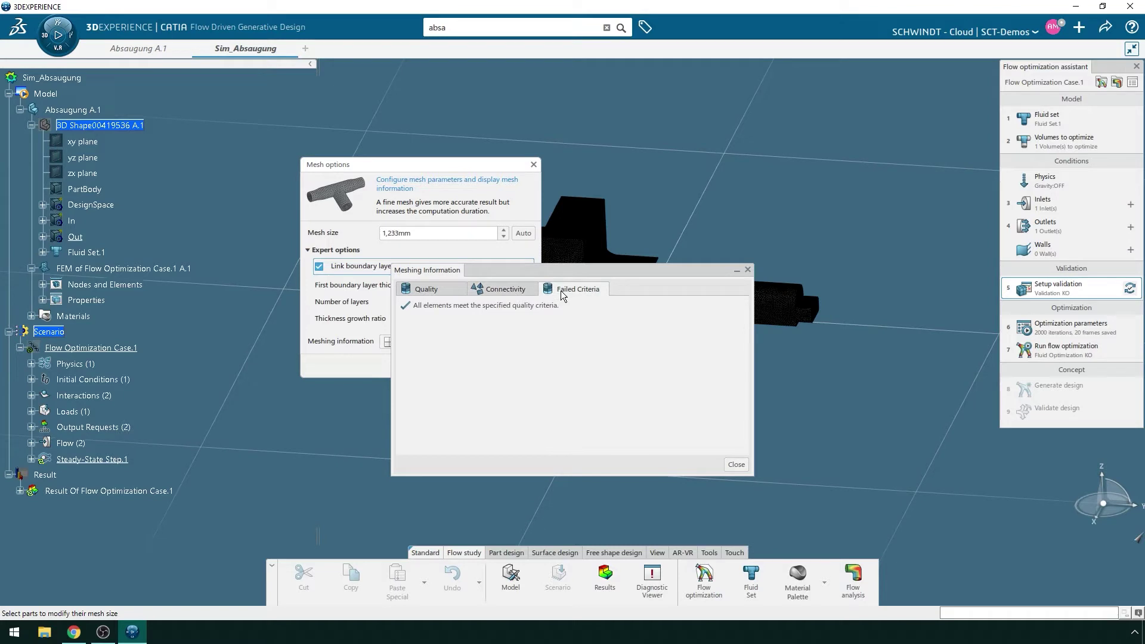
left_click(735, 464)
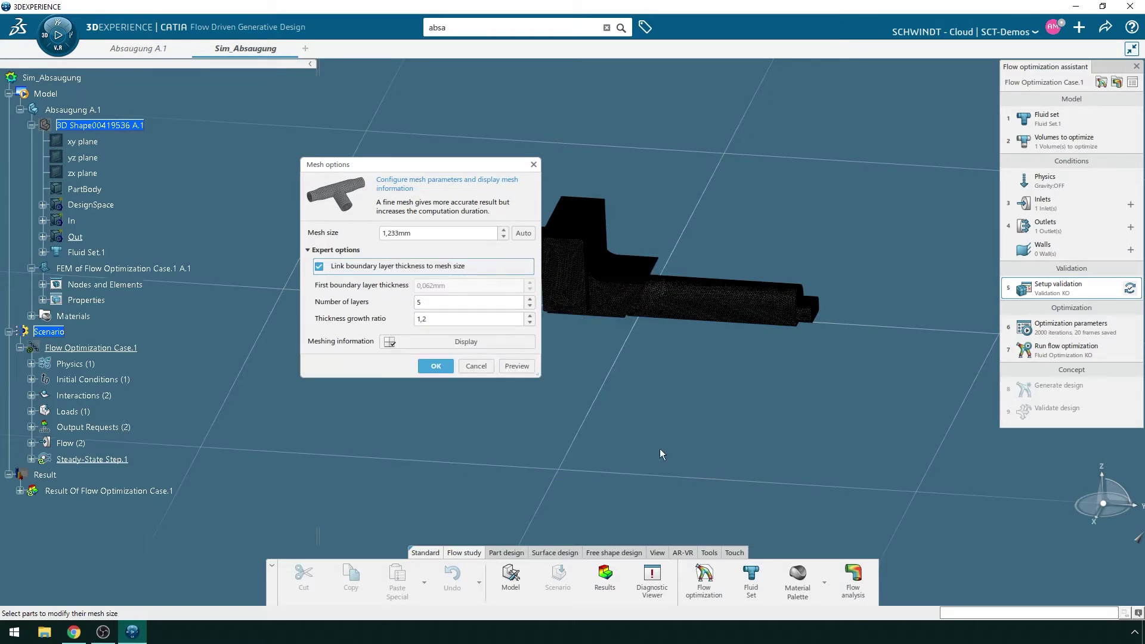
Step: Accept the mesh options with the 1,233 mm mesh size and verify the optimization setup
left_click(439, 365)
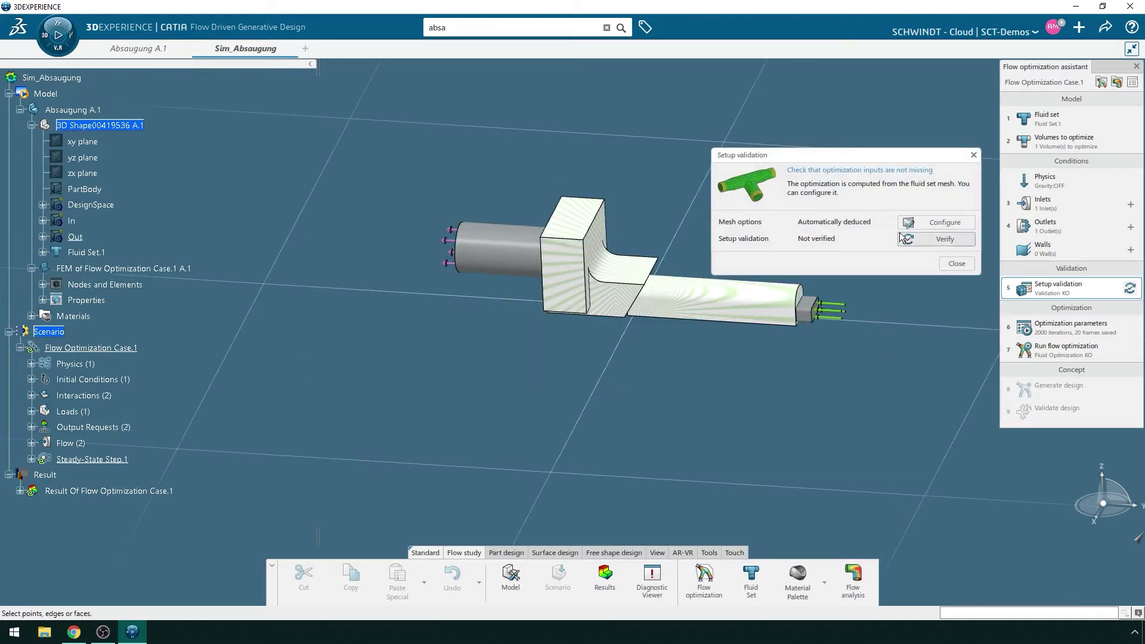
left_click(922, 240)
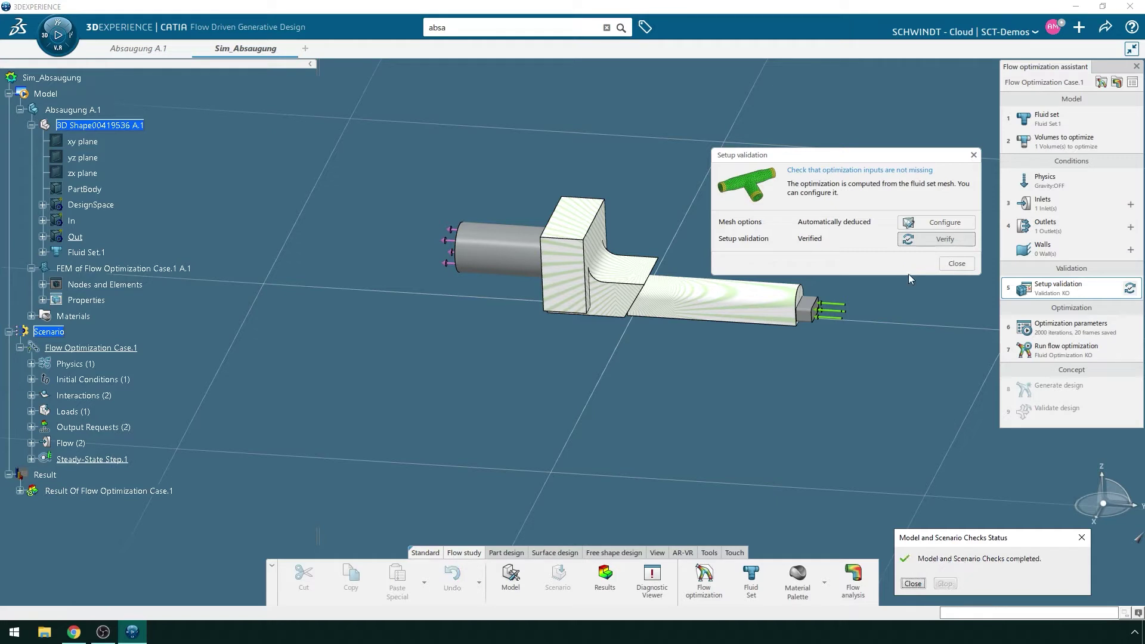
key("Escape")
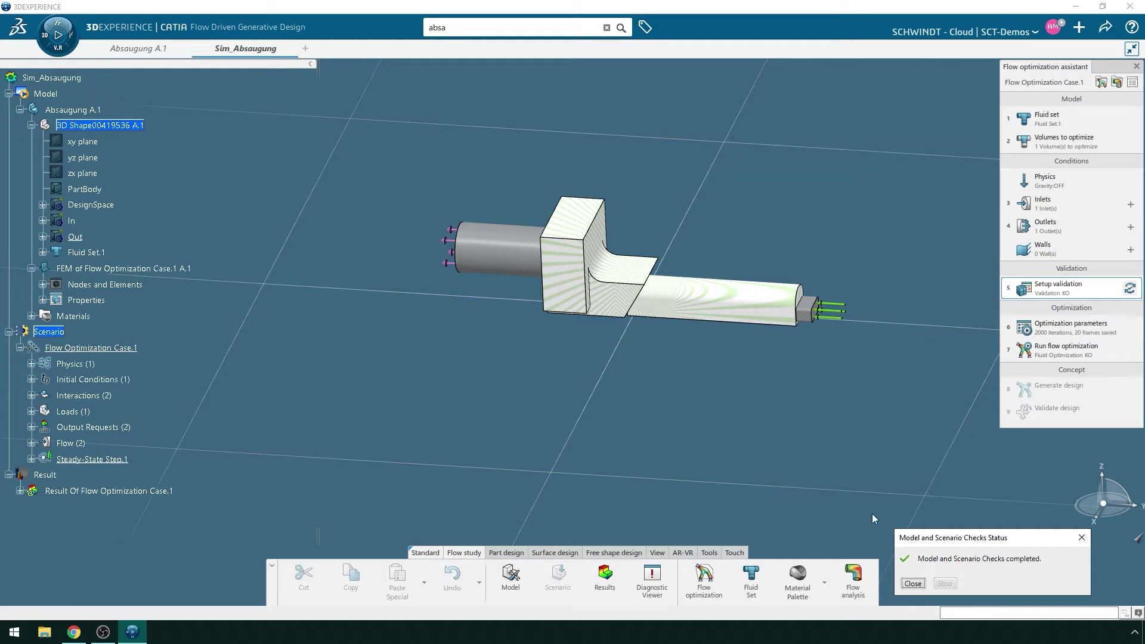
left_click(913, 584)
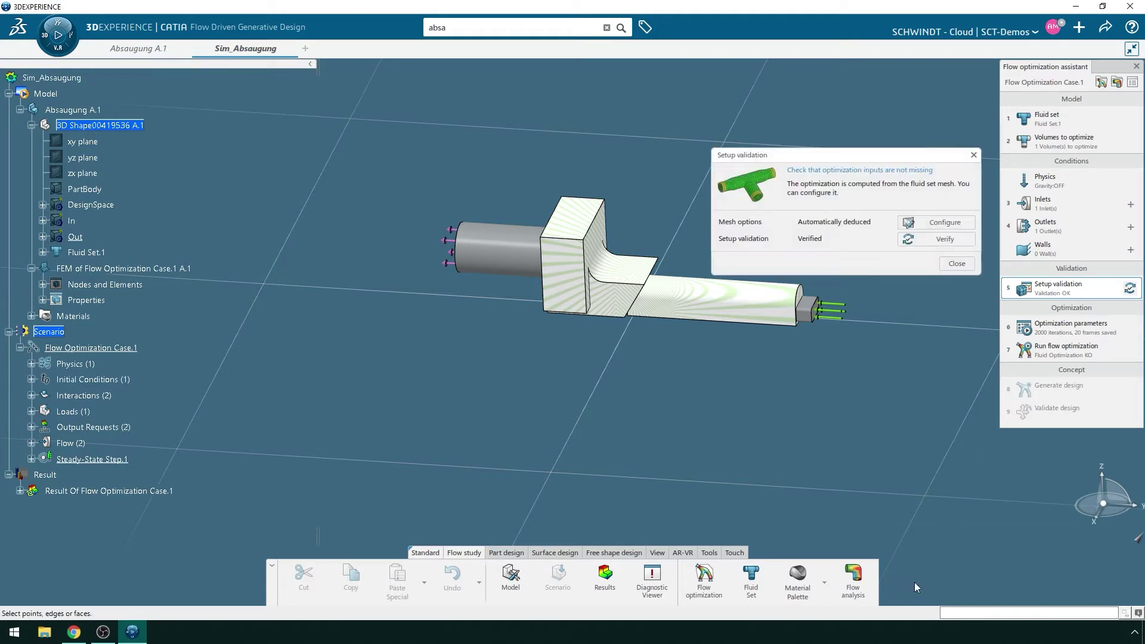
left_click(967, 263)
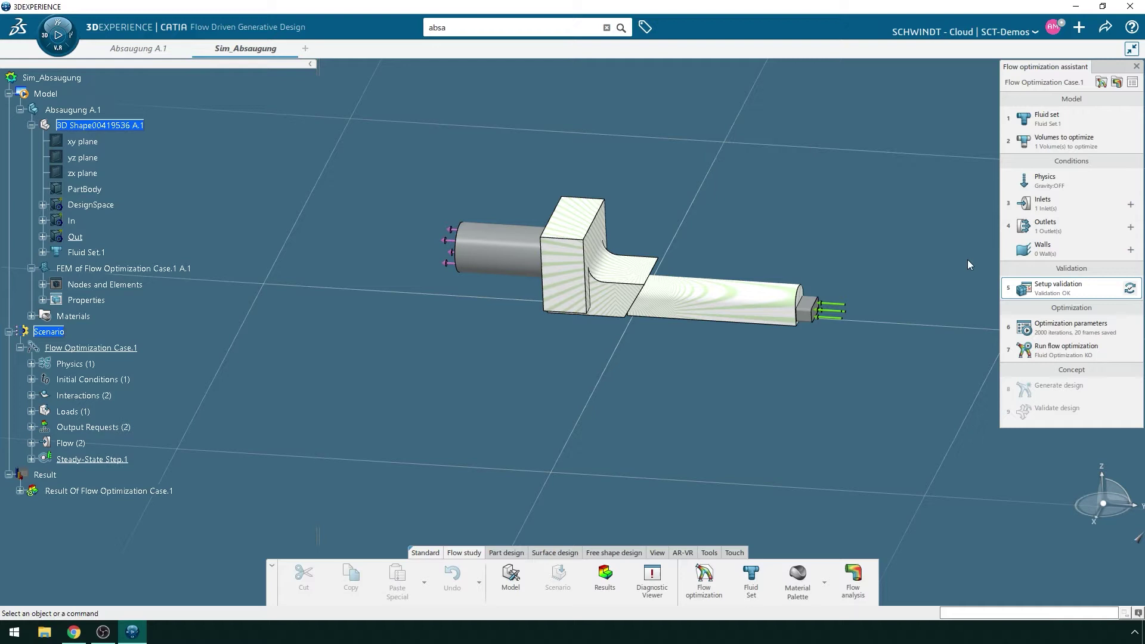
Step: Accept the optimization parameters with 2000 iterations, save intervals of 100, an initialization delay of 300 and a backflow tolerance of 0,5
left_click(1061, 327)
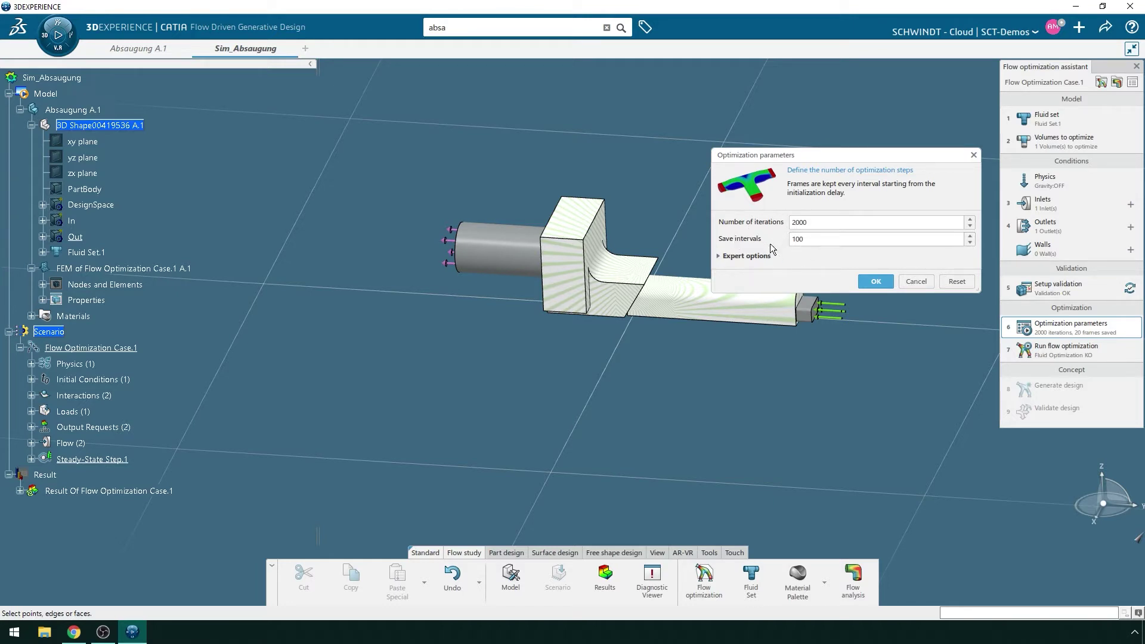
left_click(720, 257)
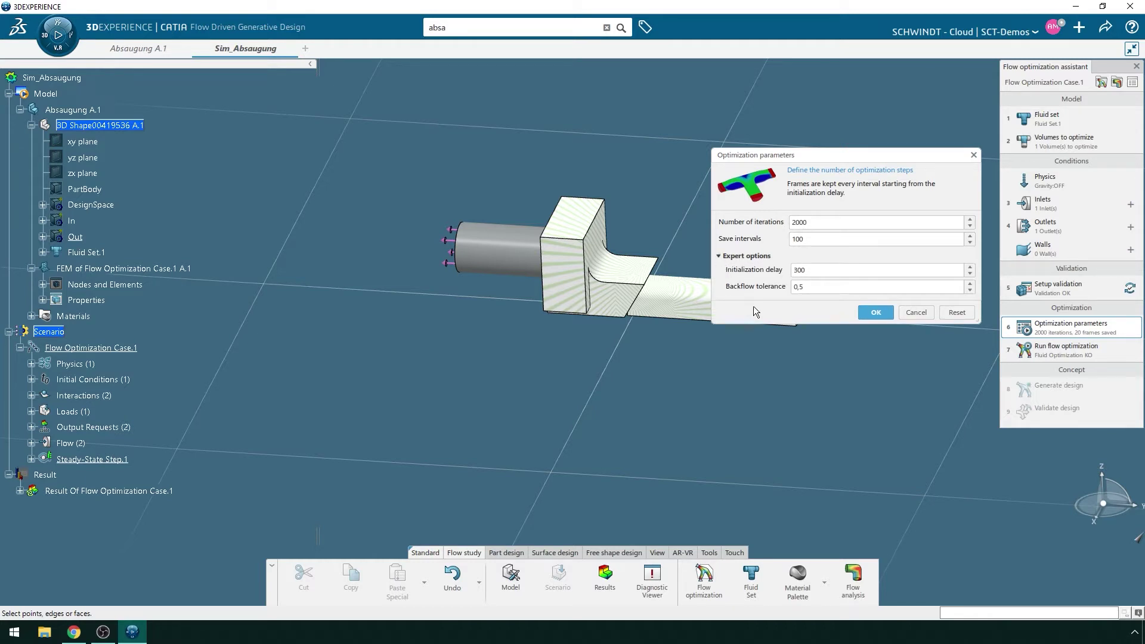
left_click(875, 313)
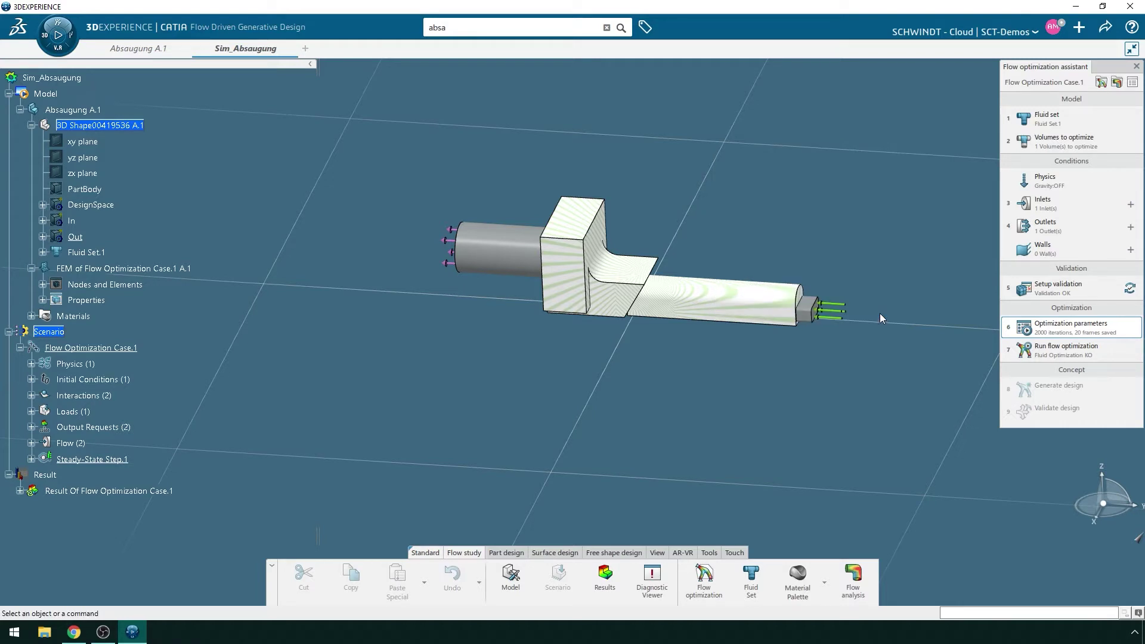
Step: Run the flow optimization at the Local interactive location with the Tokens license and 16 cores
left_click(1036, 350)
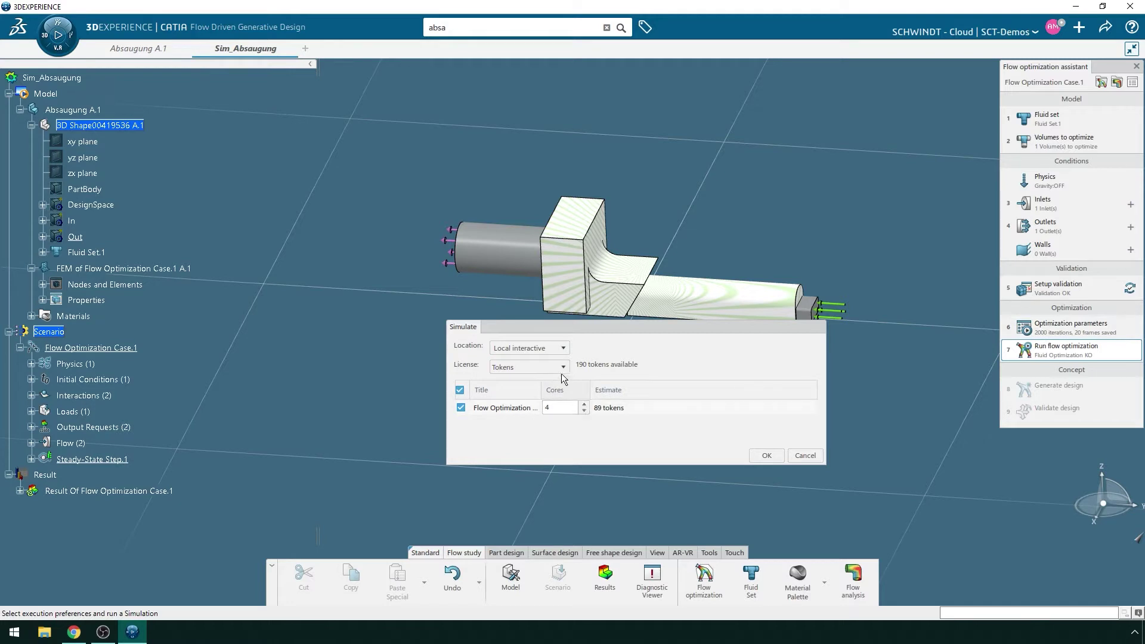
left_click(564, 349)
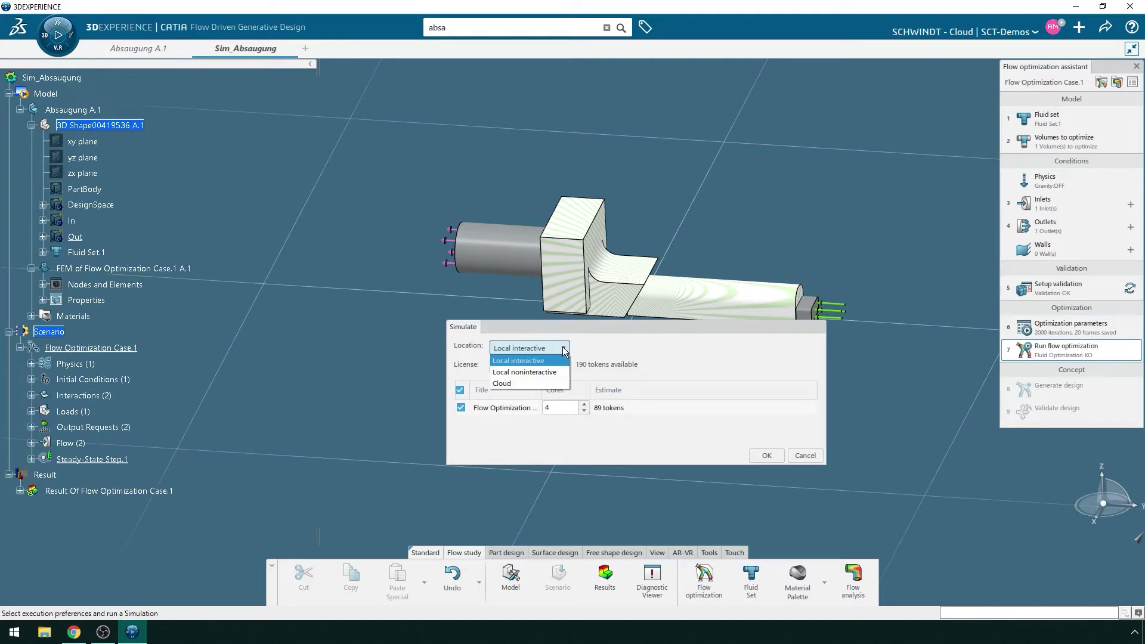
left_click(576, 345)
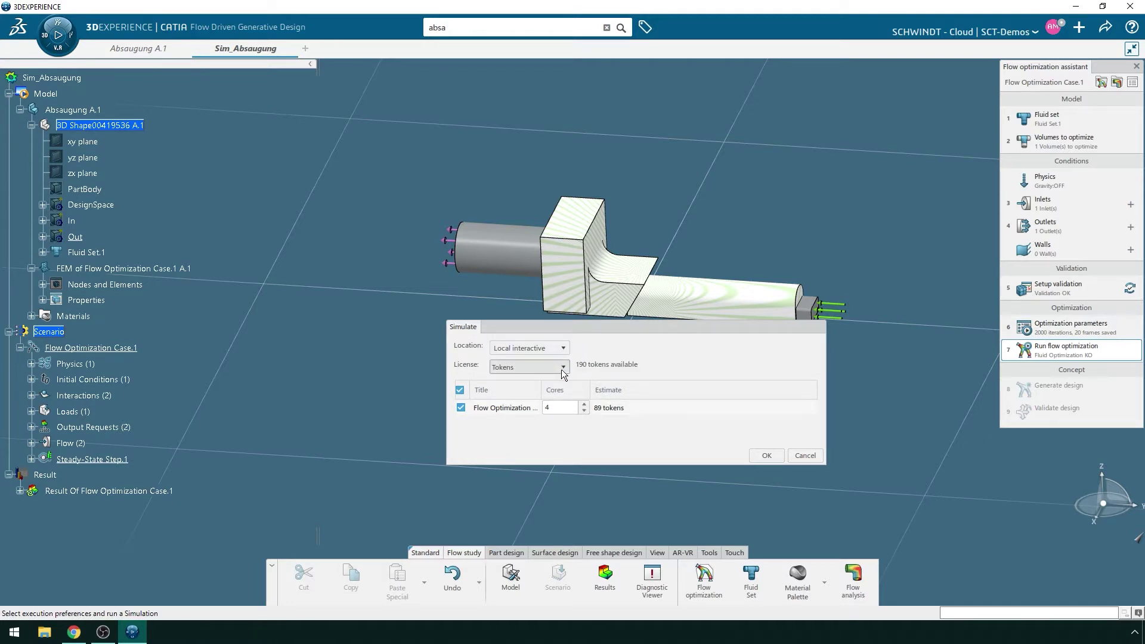
left_click(563, 369)
left_click(610, 338)
left_click(585, 404)
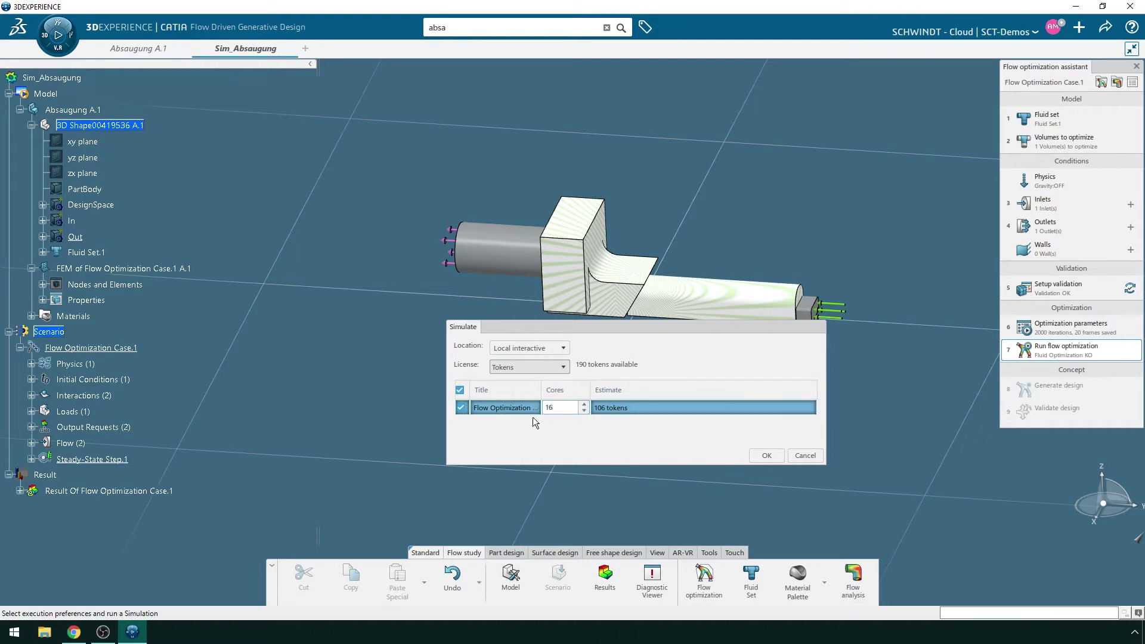
left_click(550, 437)
left_click(636, 422)
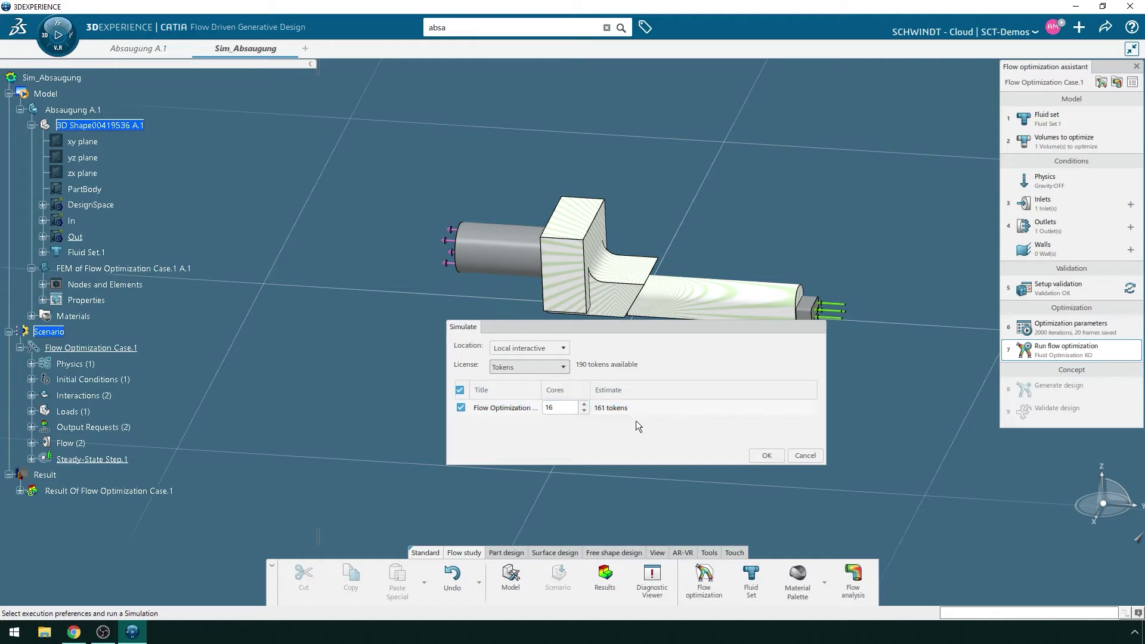
left_click(766, 455)
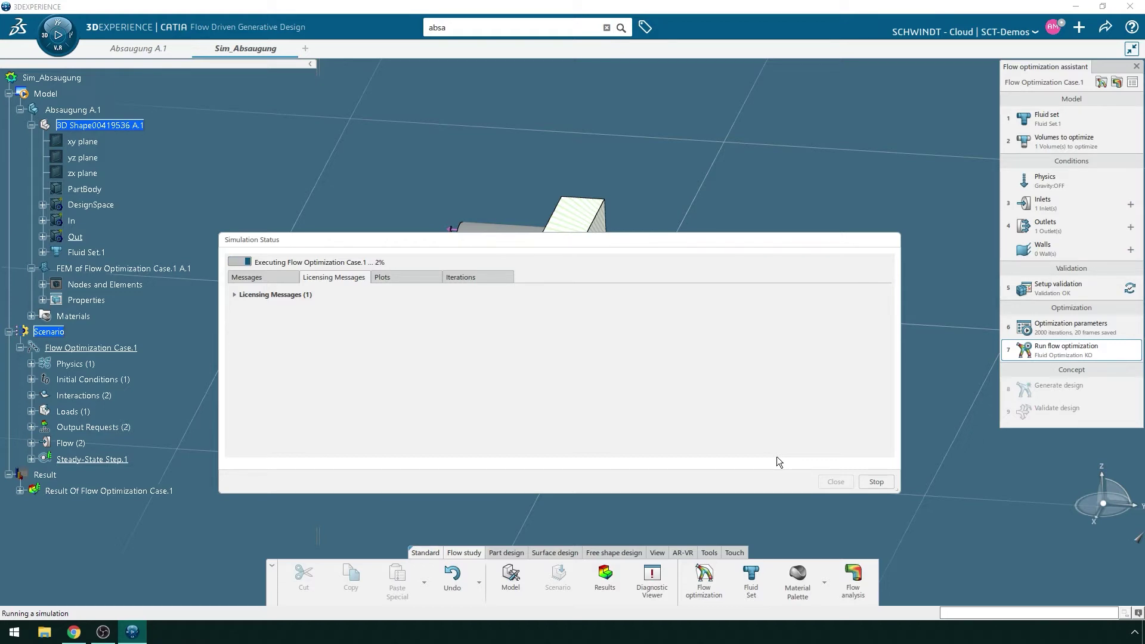
Step: Examine the running simulation's plots, iteration curves and messages in the simulation status
left_click(382, 277)
left_click(480, 305)
left_click(478, 340)
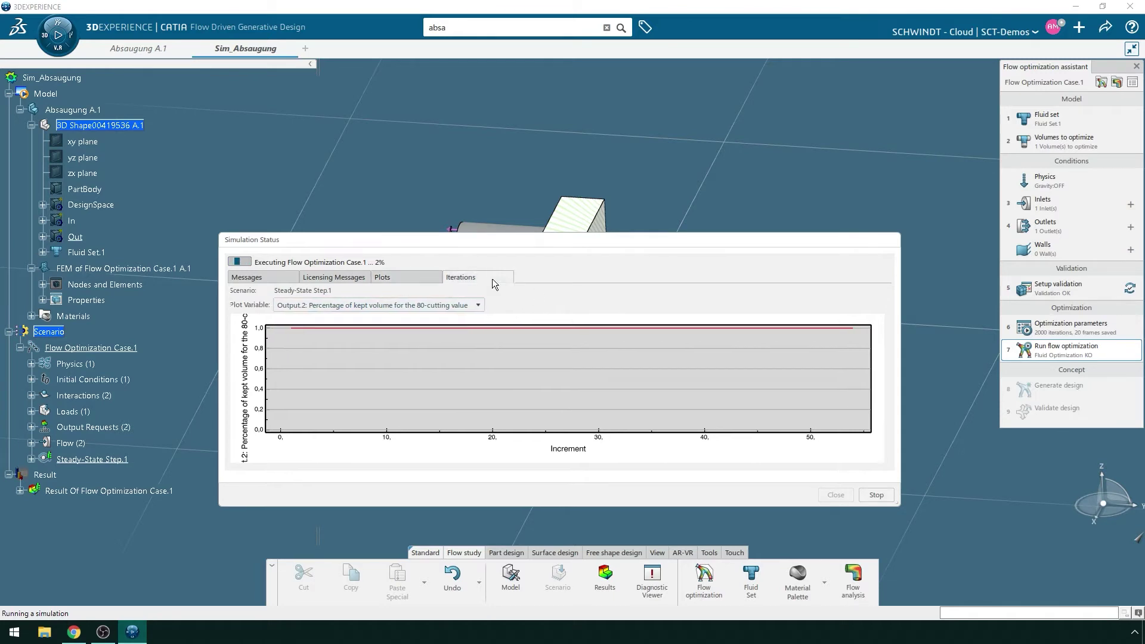
left_click(491, 278)
left_click_drag(882, 305, 884, 406)
left_click(262, 277)
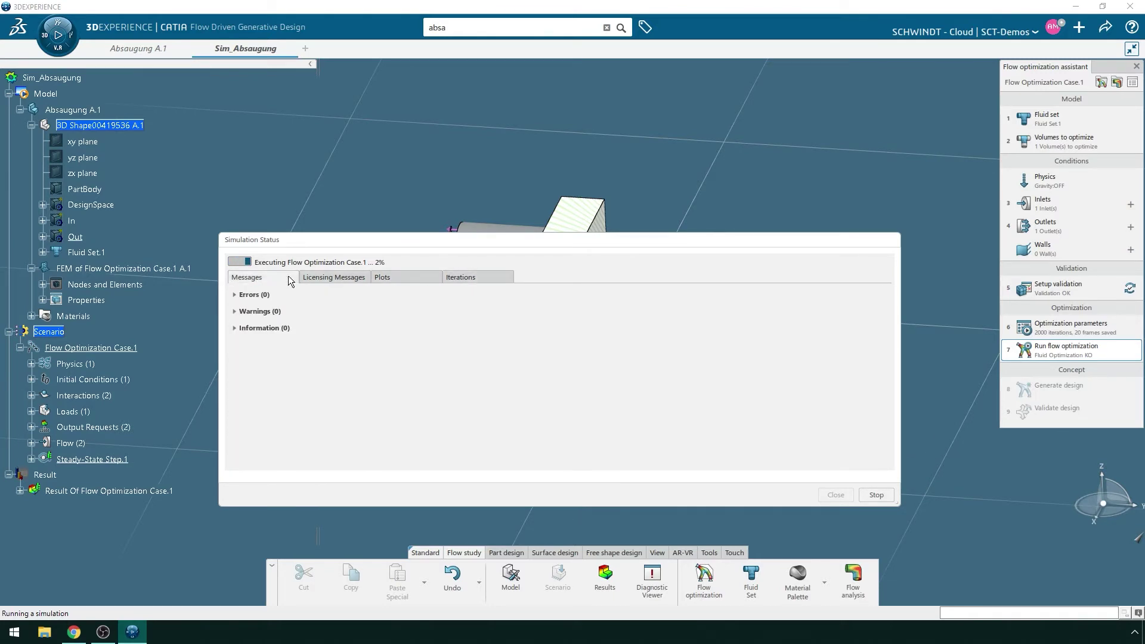
left_click(385, 277)
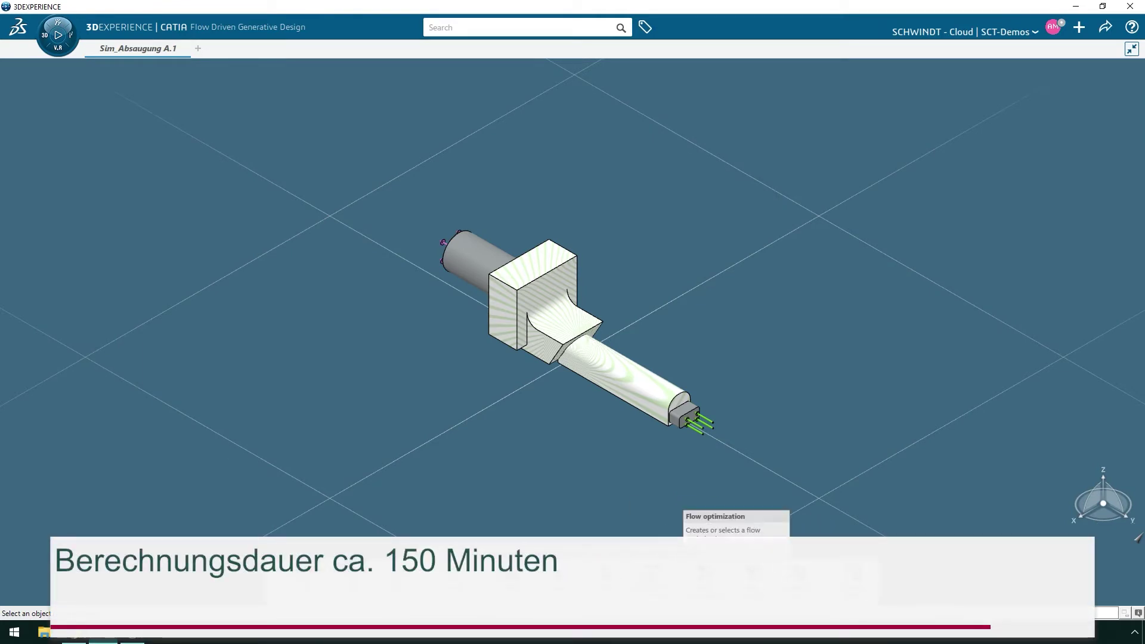
Step: Open the computed Flow Optimization Case.1 and start generating a design from its result
left_click(704, 577)
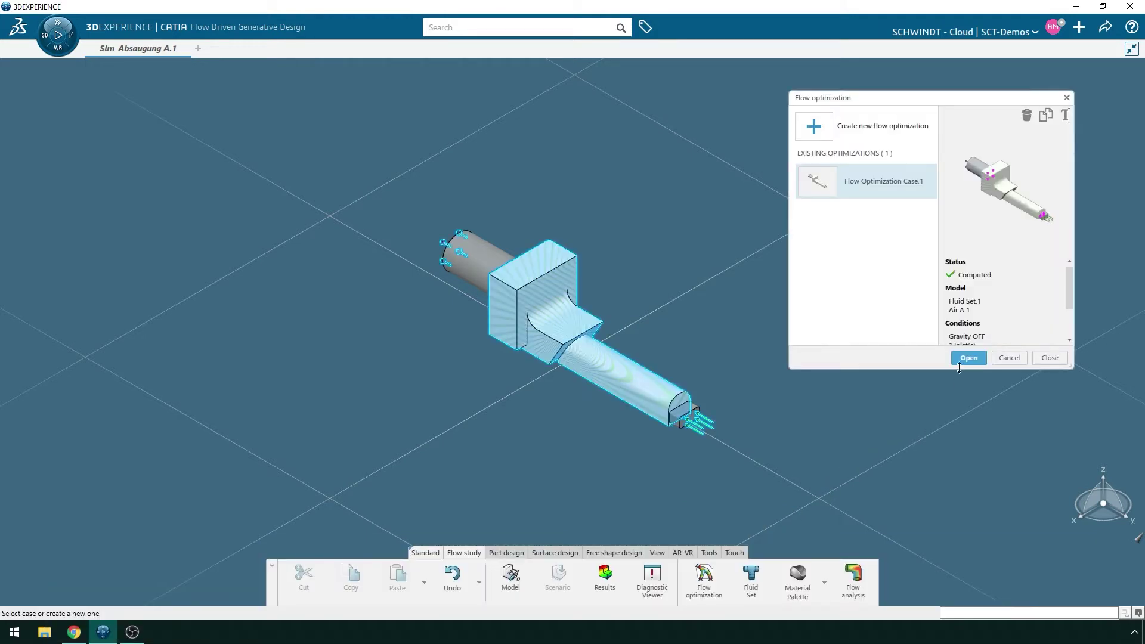
left_click(968, 358)
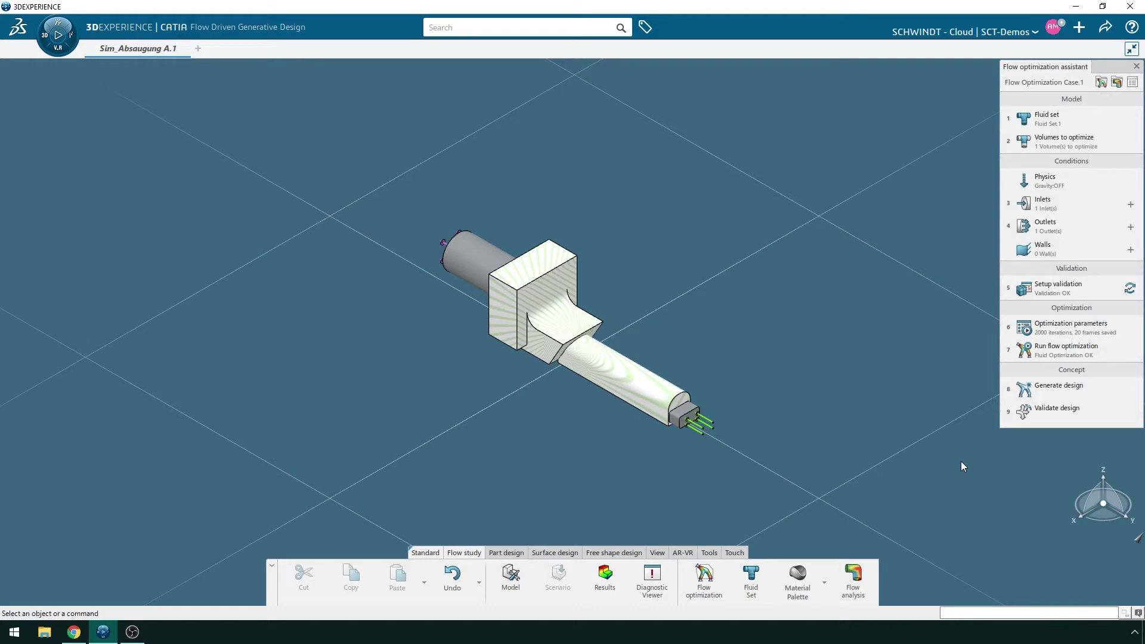
left_click(1058, 390)
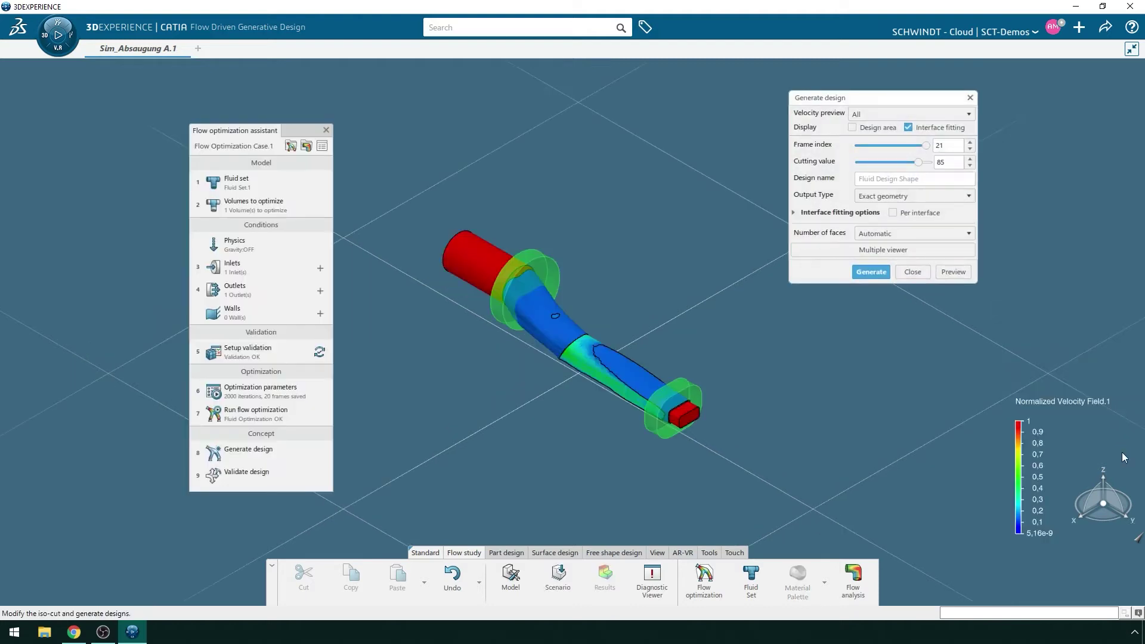
Step: Keep the velocity preview on All, and show the design area around the optimized shape briefly before hiding it again
left_click(934, 113)
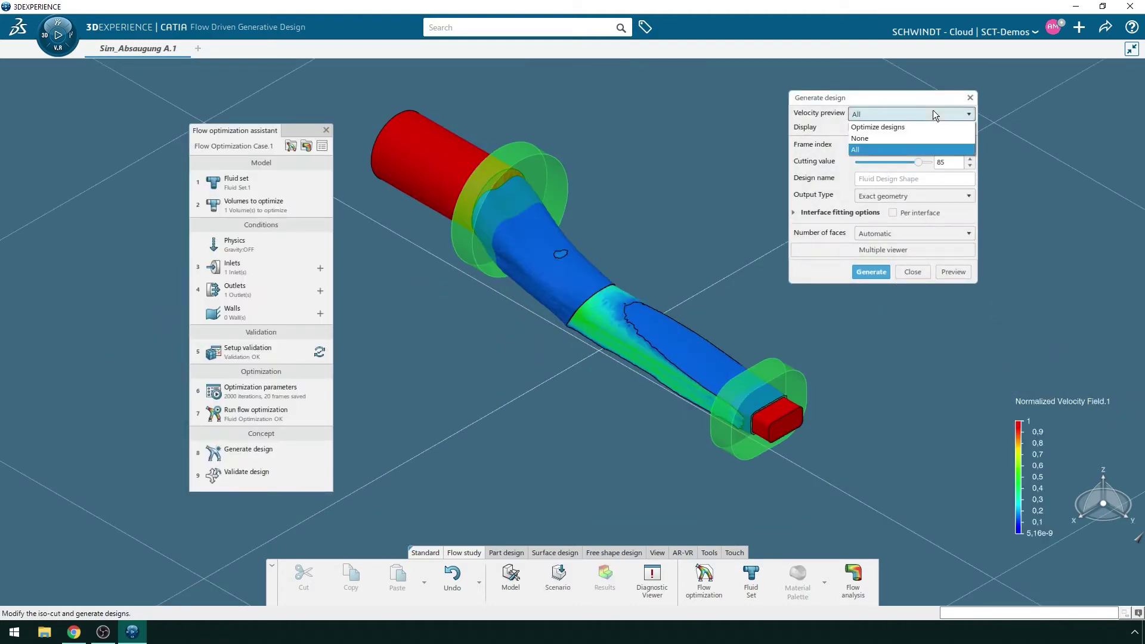
left_click(932, 113)
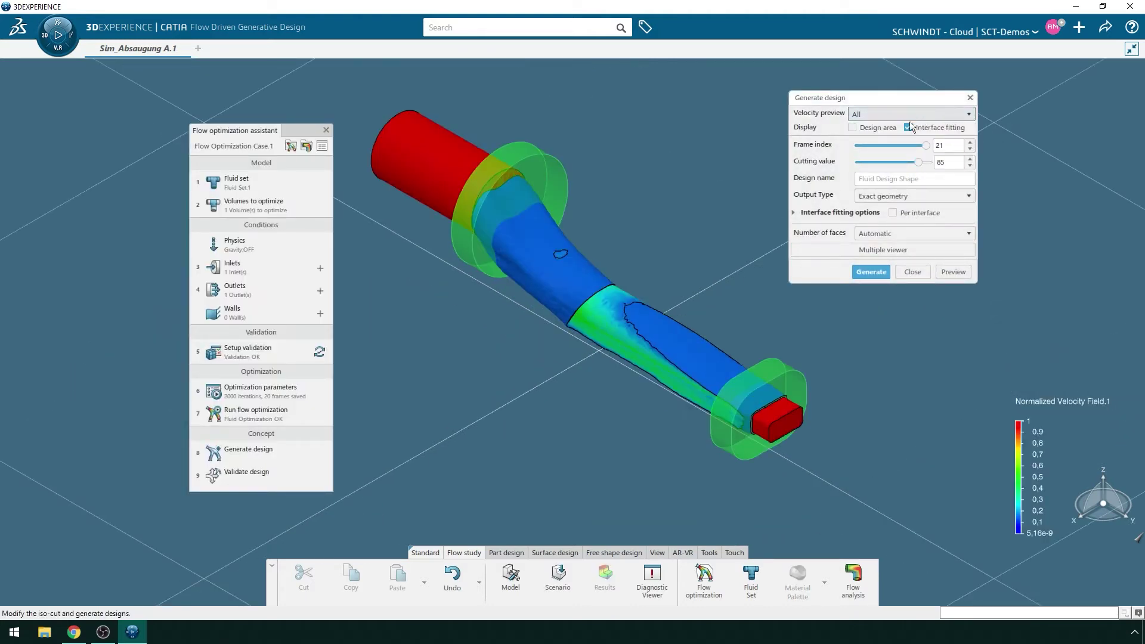
left_click(880, 129)
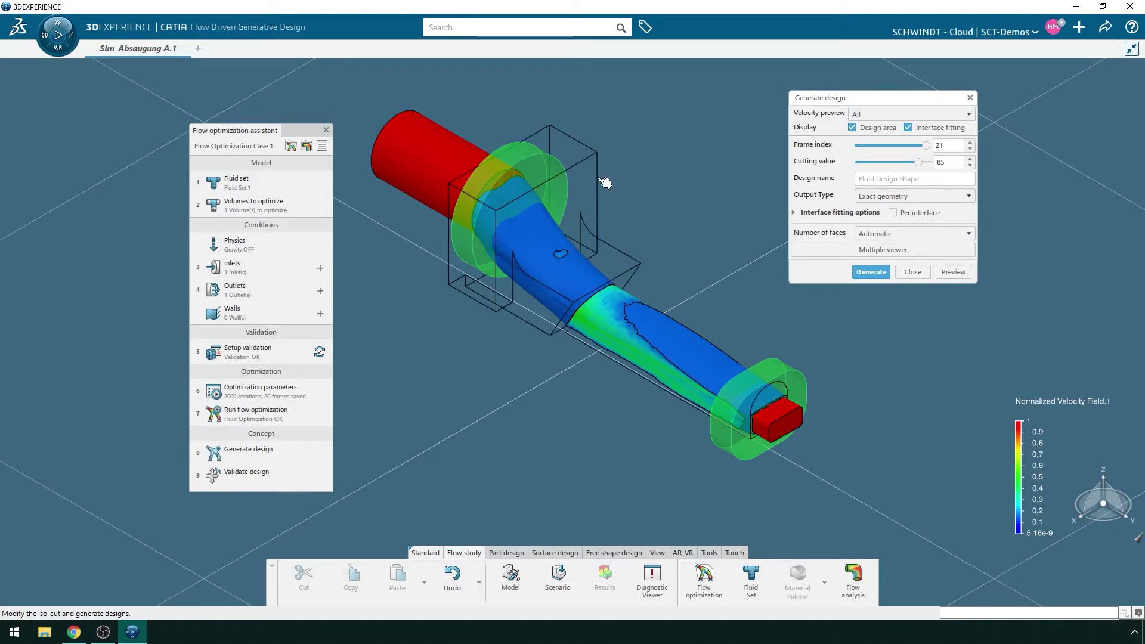
left_click(853, 128)
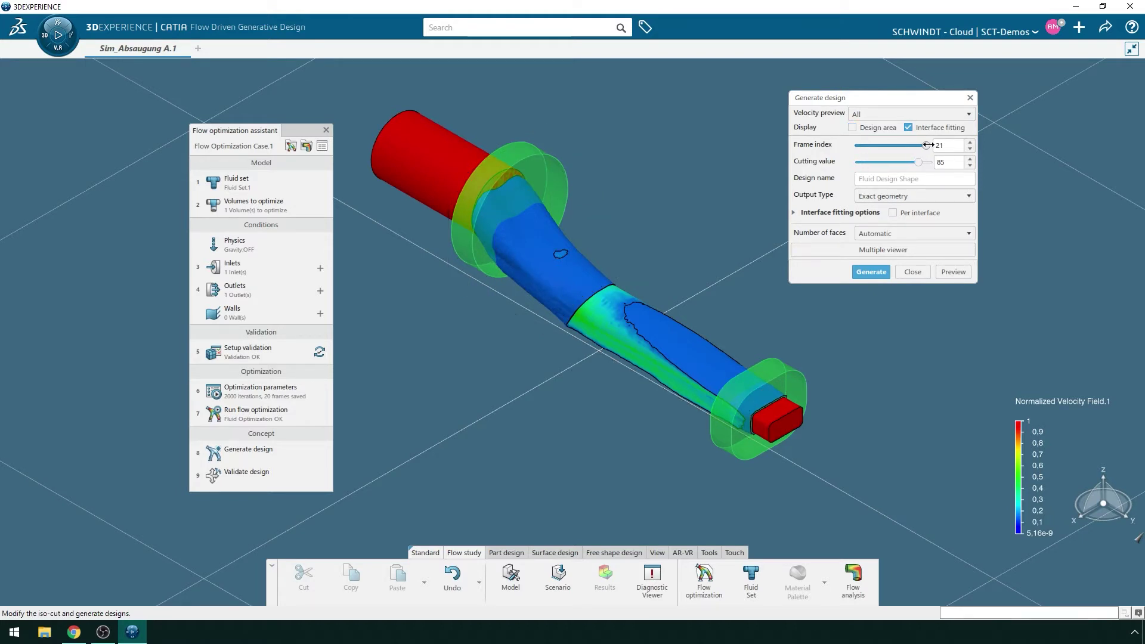
Step: Preview the optimized shape with a cutting value of 20, and return the cutting value to 85
double_click(940, 162)
type("20")
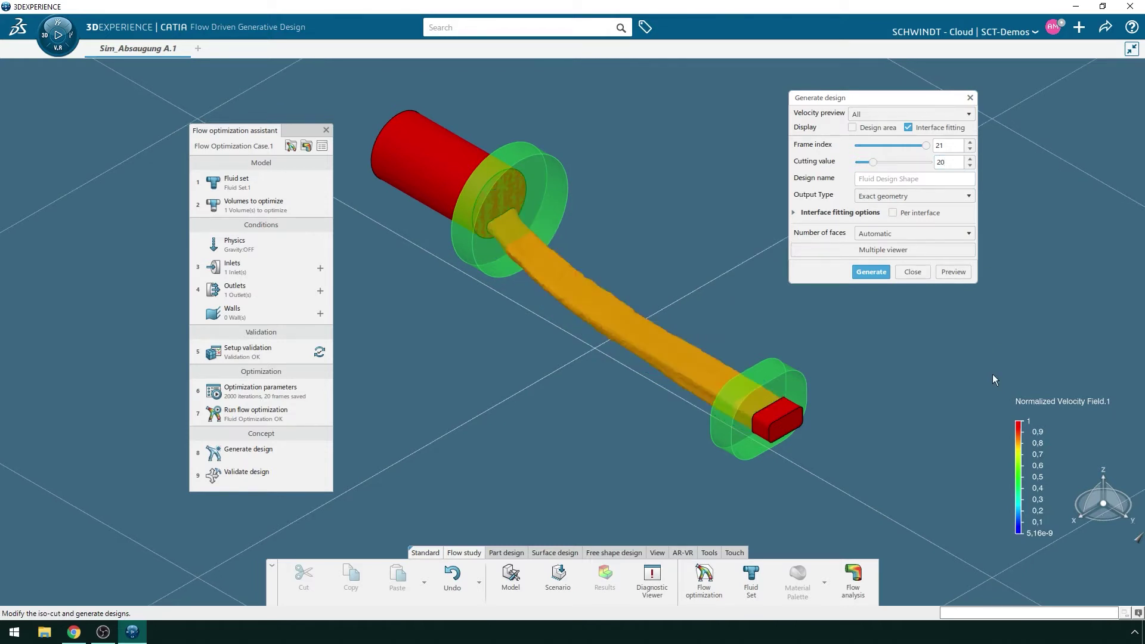
double_click(956, 163)
type("85")
key("Return")
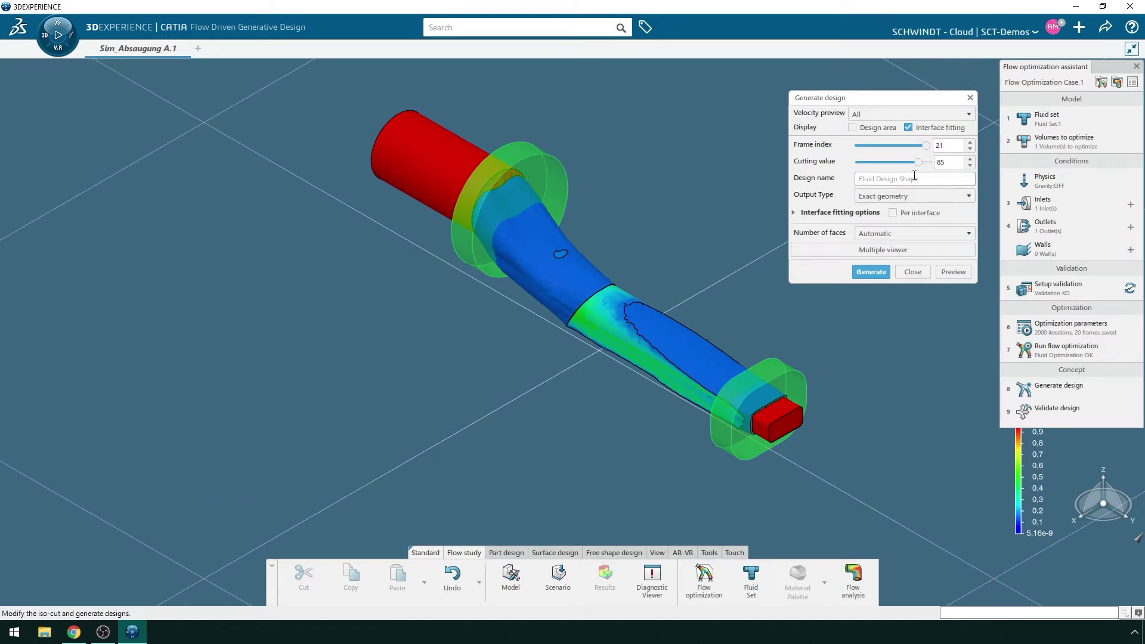
Step: Name the design Fluid_Design_Shape, keep Exact geometry as its output type, and expand the interface fitting options
type("Fluid_Design_Shape")
left_click(971, 197)
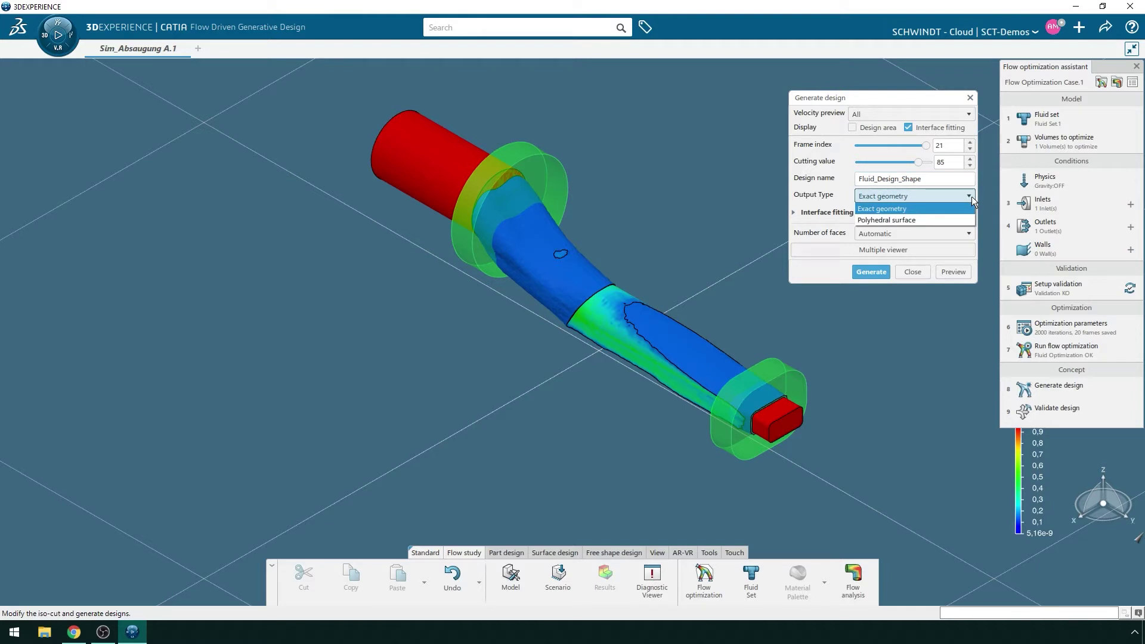
left_click(971, 197)
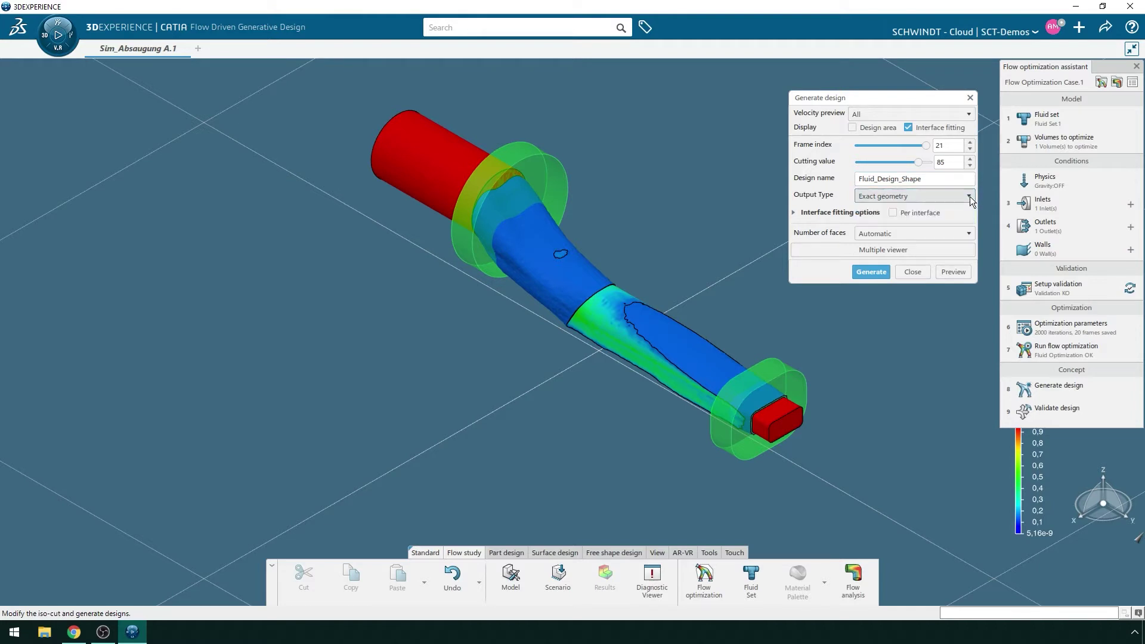
left_click(795, 212)
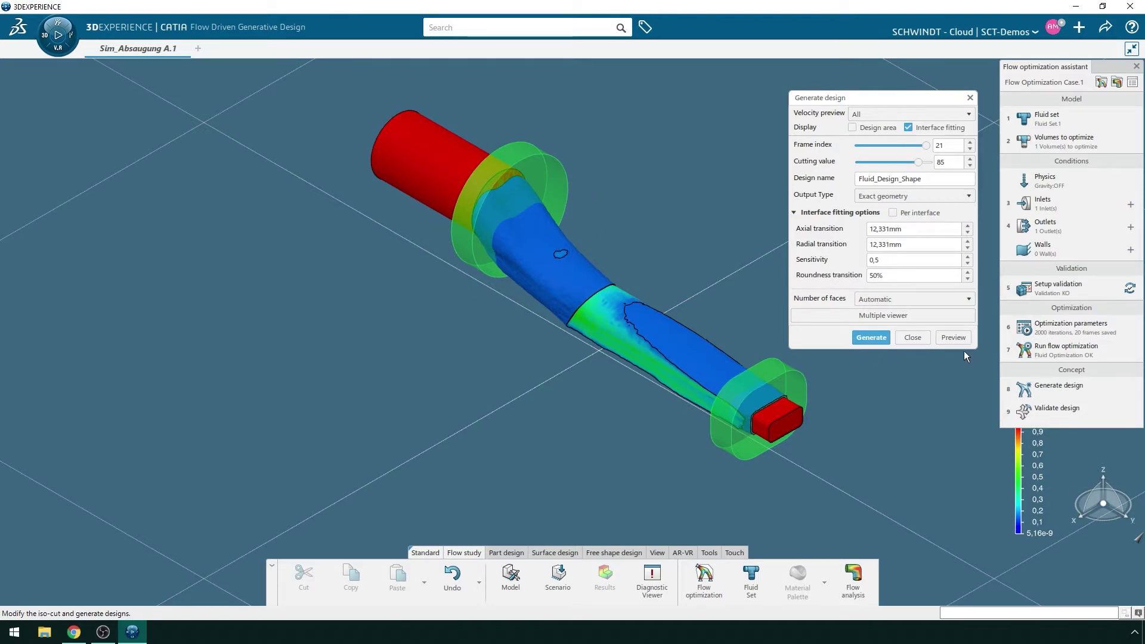
Step: Try the Global target and Axial/Radial targets options for the number of faces, and return it to Automatic
left_click(954, 298)
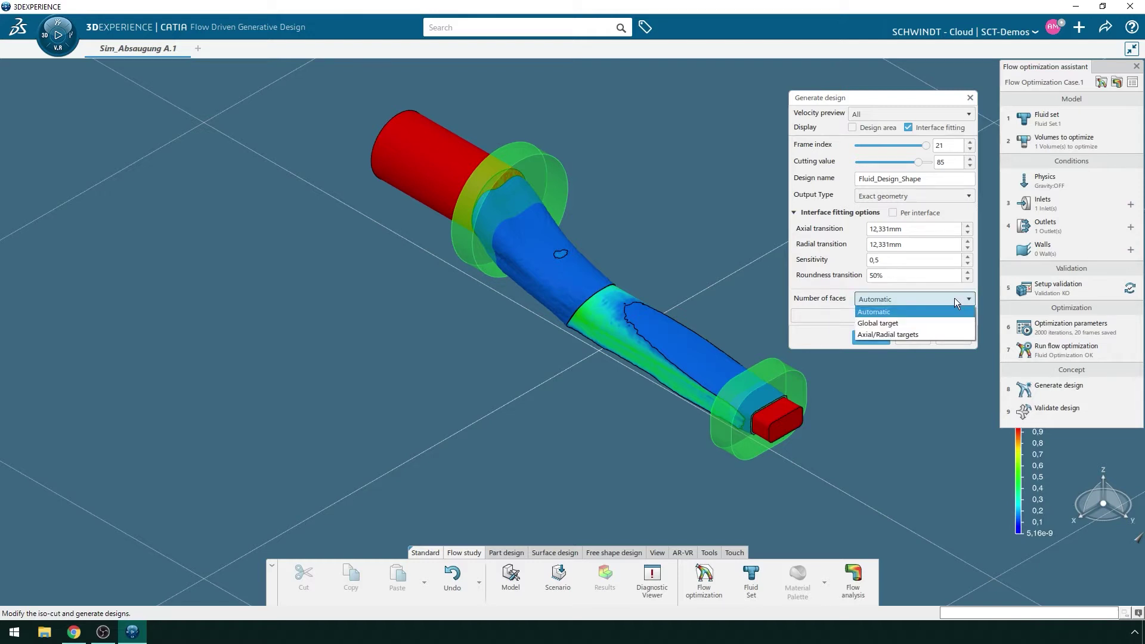
left_click(943, 322)
left_click(943, 299)
left_click(924, 335)
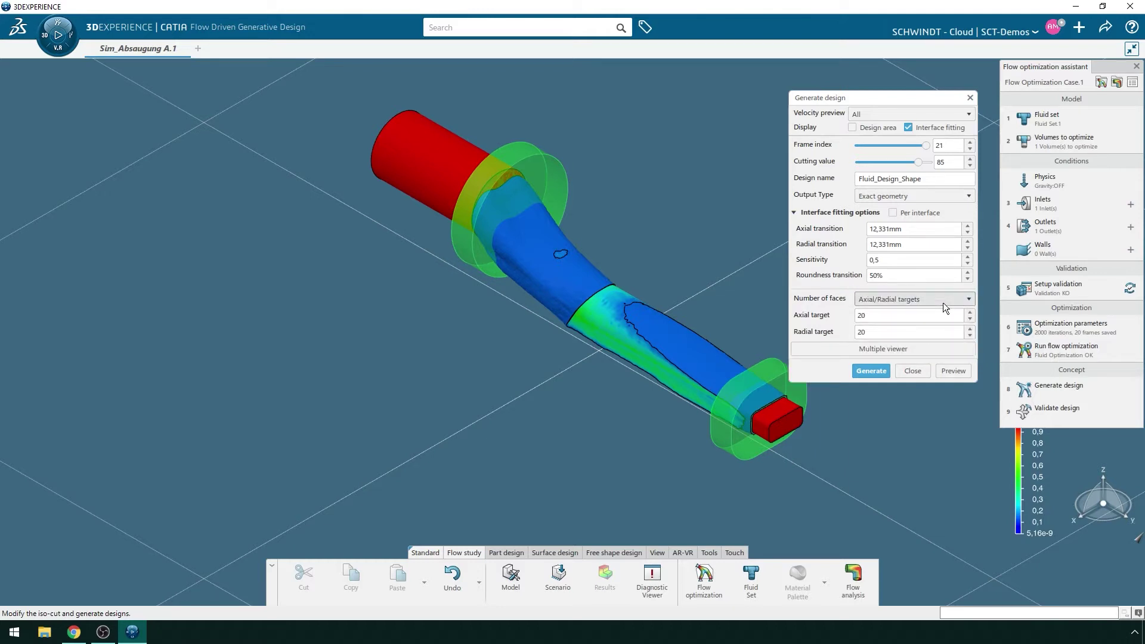
left_click(943, 302)
left_click(926, 311)
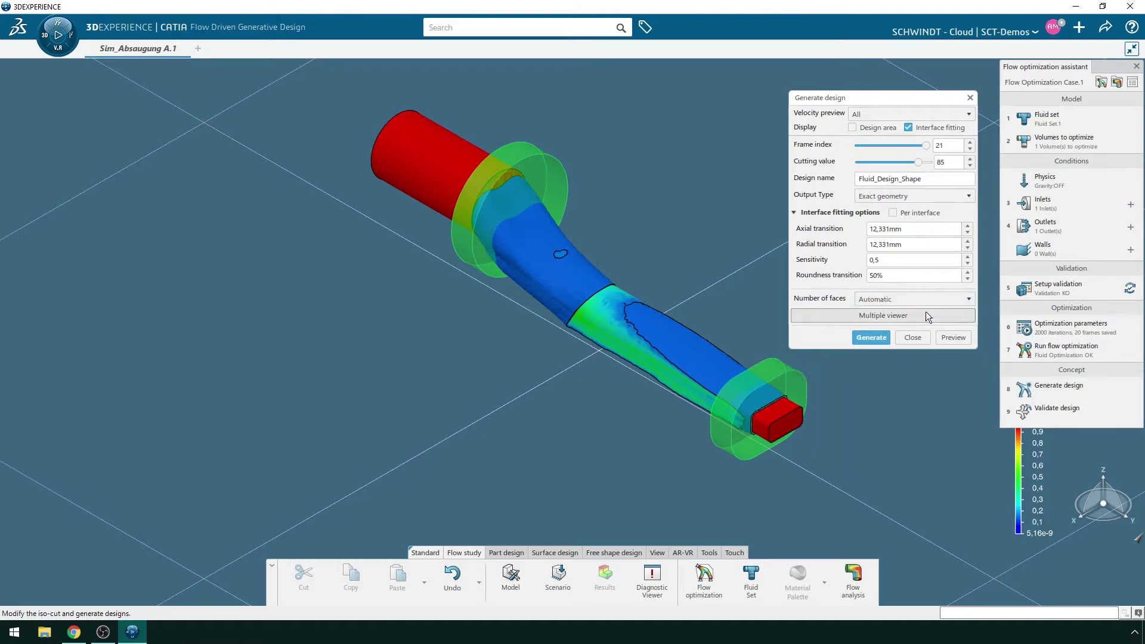
Step: Compare design variants in the multiple viewer using cutting values of 85, 40 and 20, and cancel the comparison
left_click(924, 316)
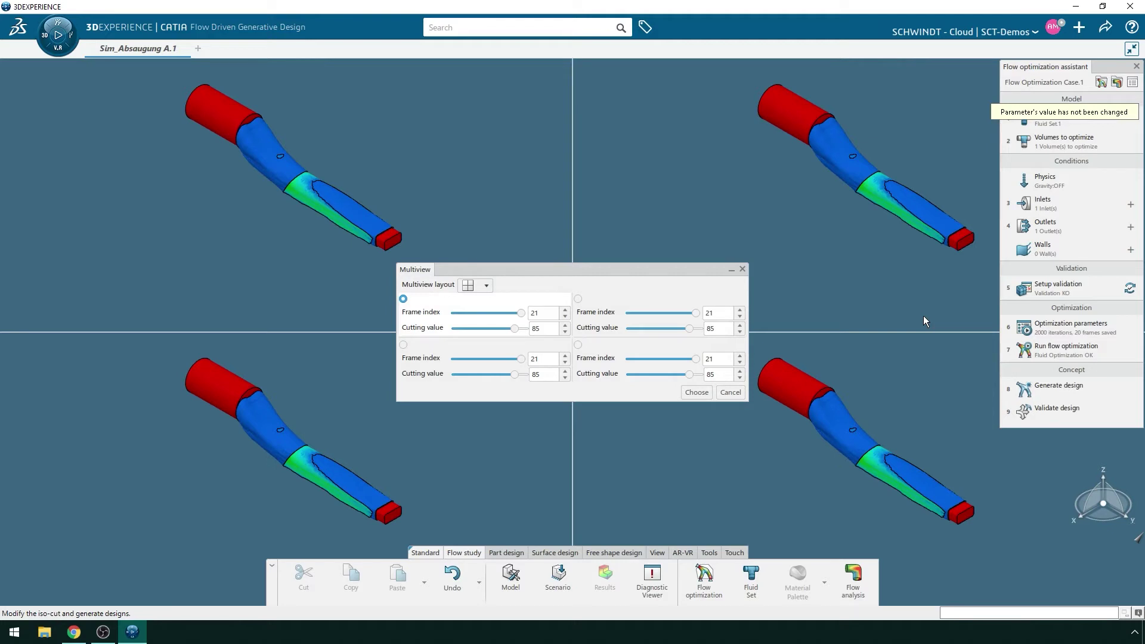
left_click_drag(689, 328, 658, 328)
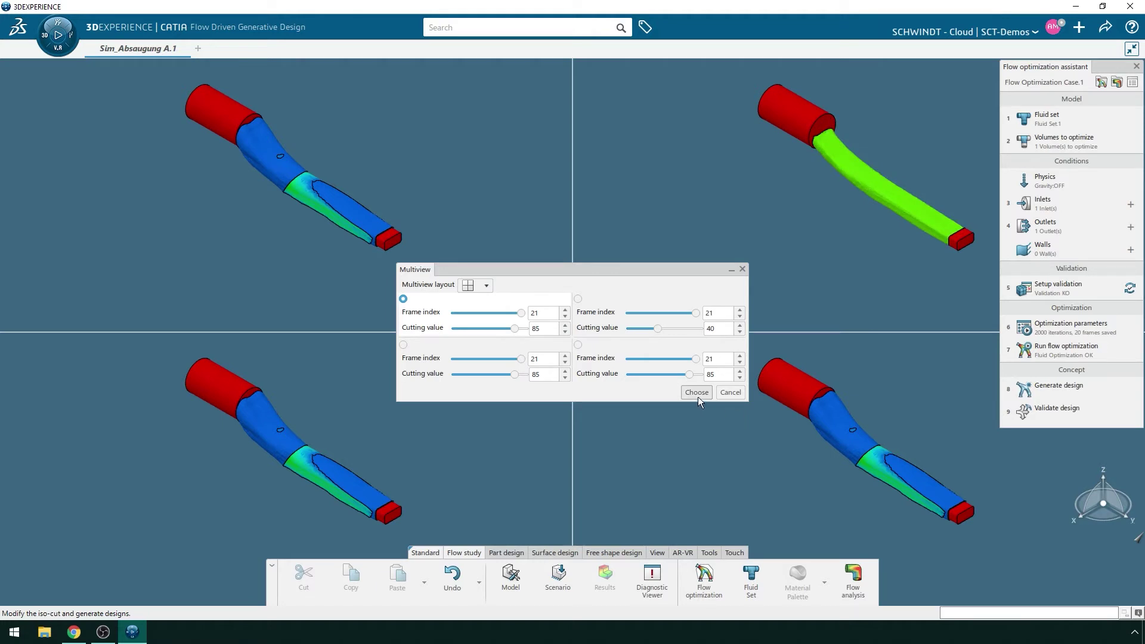
left_click_drag(688, 374, 643, 374)
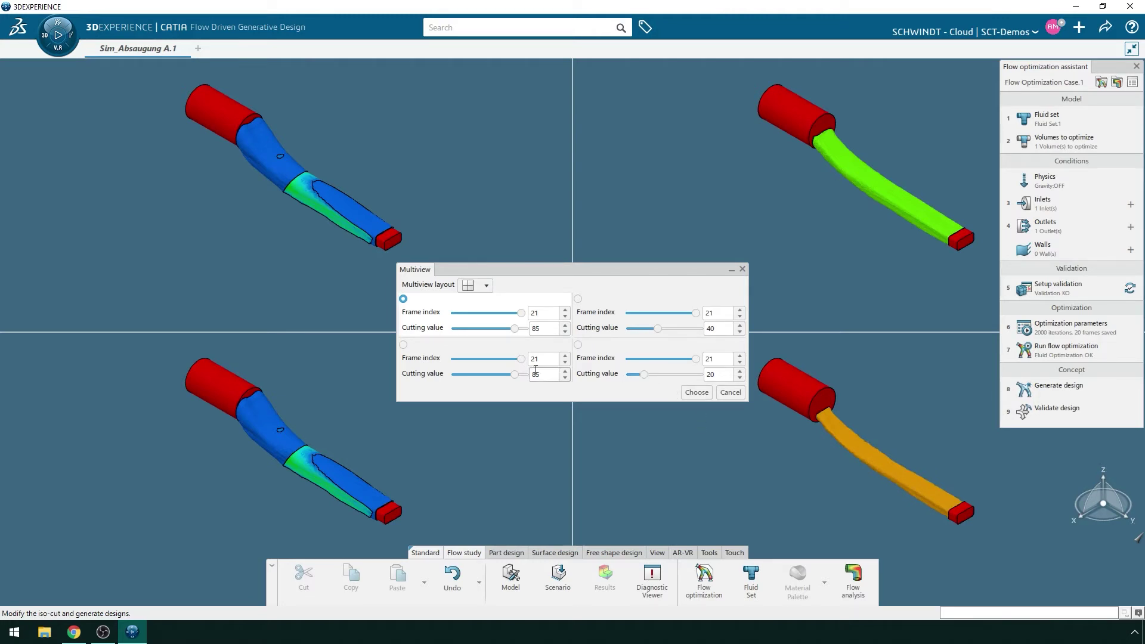
mouse_move(520, 360)
left_mouse_down()
mouse_move(489, 356)
mouse_move(528, 362)
left_mouse_up()
left_click_drag(528, 364, 592, 381)
left_click(726, 393)
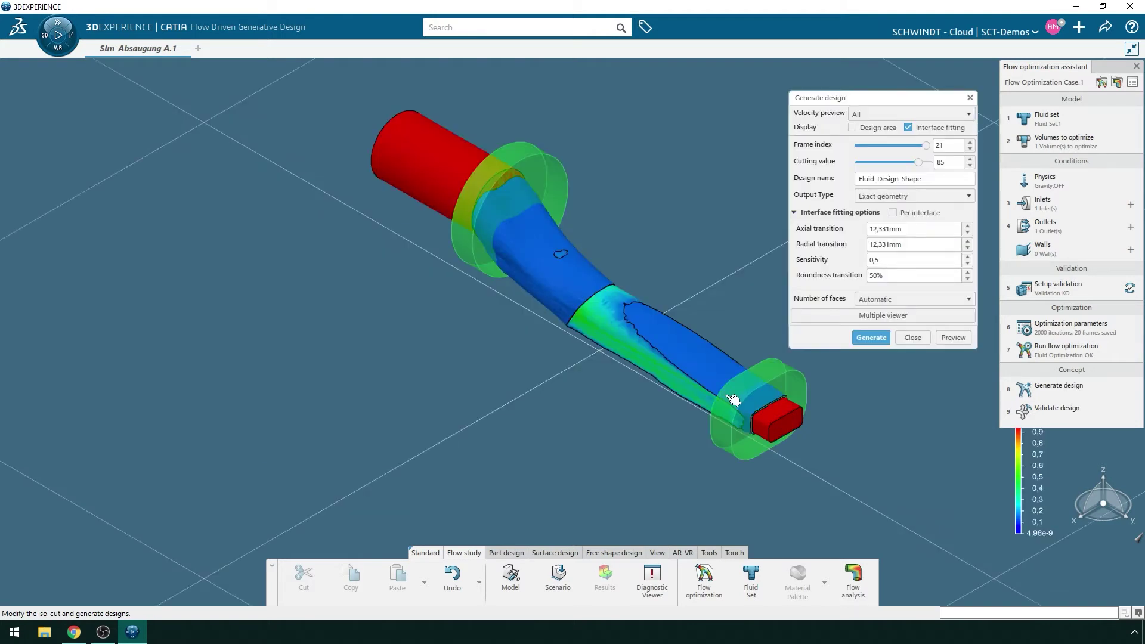
Step: Generate the Fluid_Design_Shape geometry, finish the reconstruction, and inspect the resulting duct from several angles
left_click(869, 338)
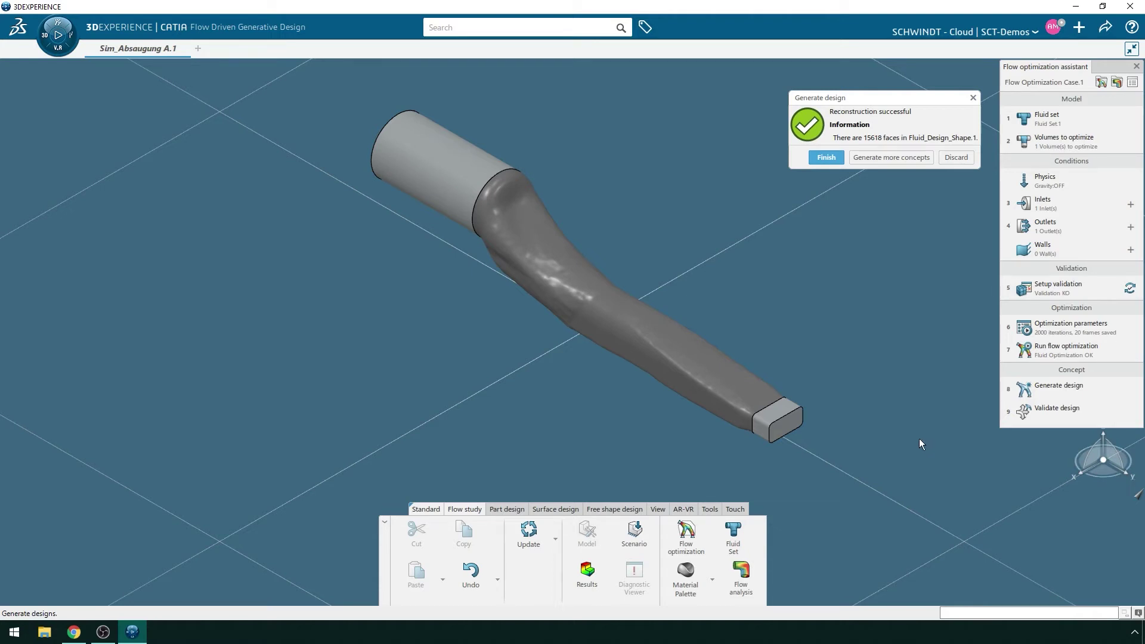
left_click(830, 158)
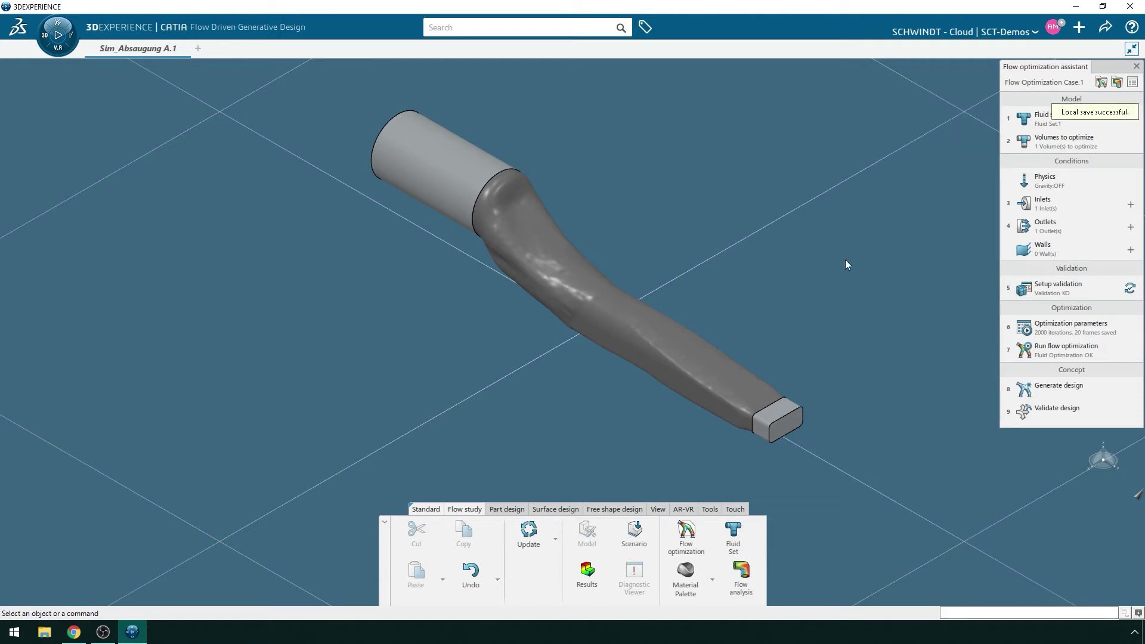
middle_click_drag(806, 325, 725, 332)
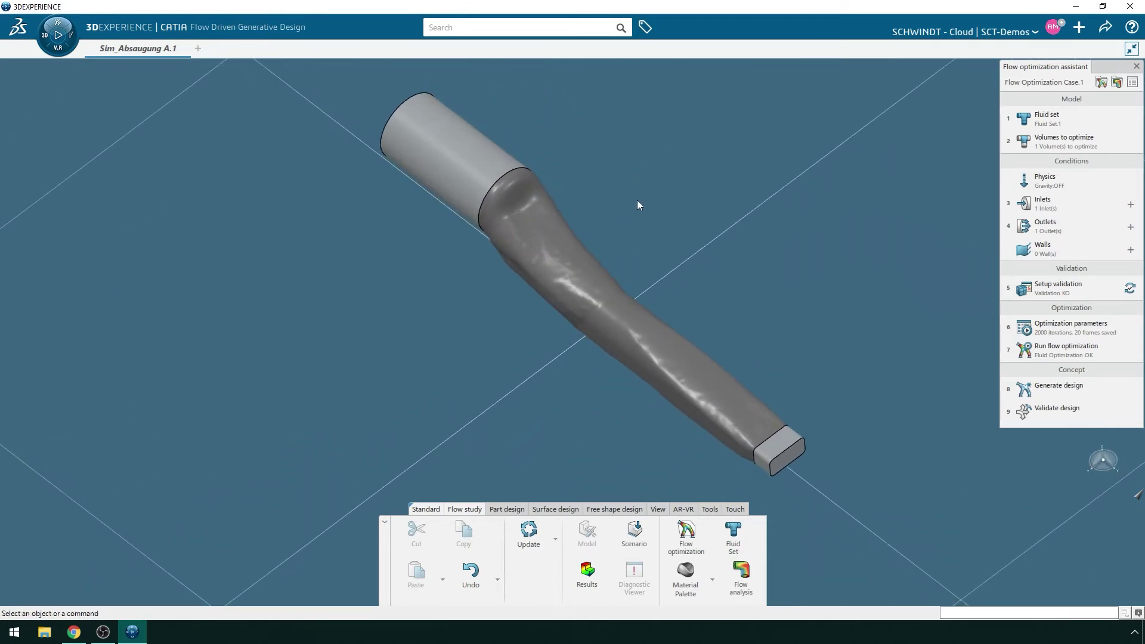
middle_click_drag(637, 201, 679, 152)
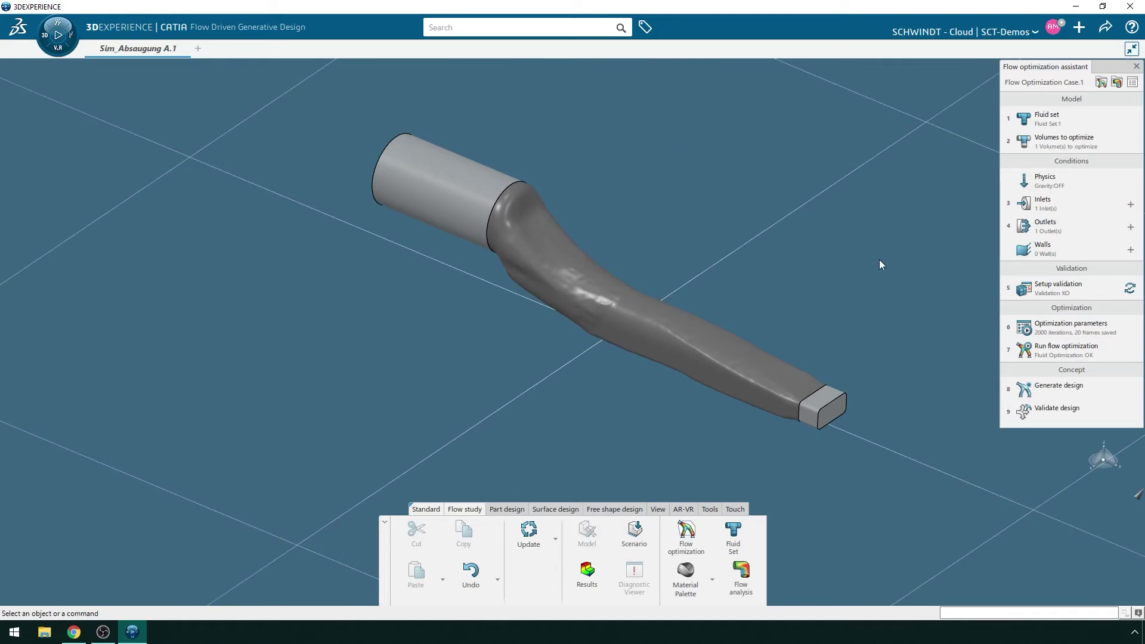
Step: Start a flow analysis of the generated duct, update its setup validation, and keep 2000 iterations in the analysis parameters
left_click(1055, 412)
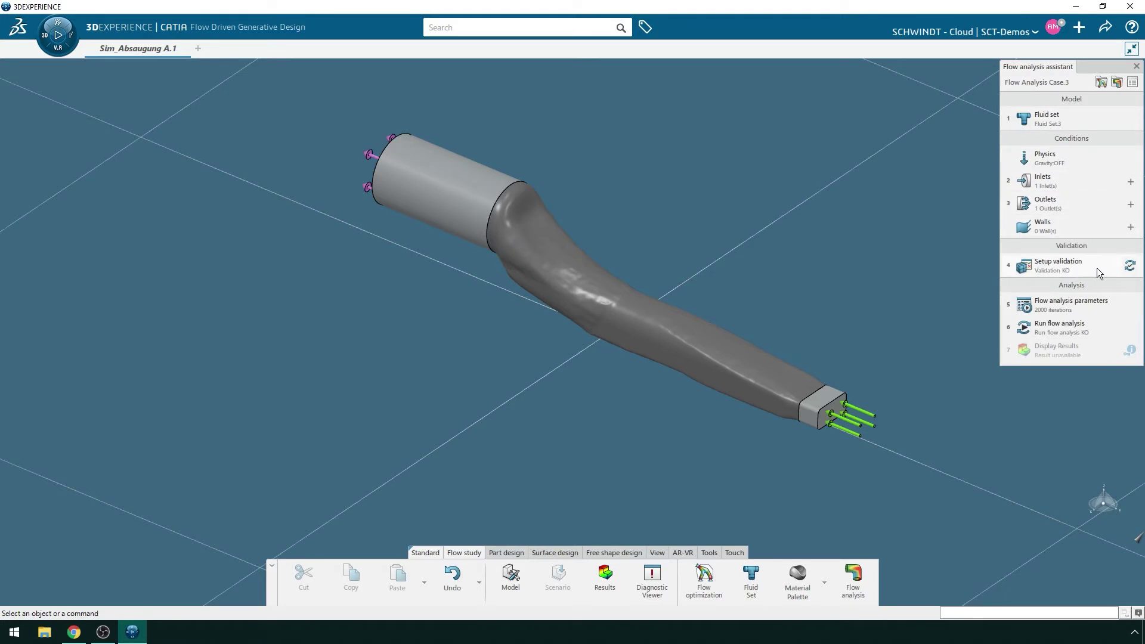
left_click(1129, 265)
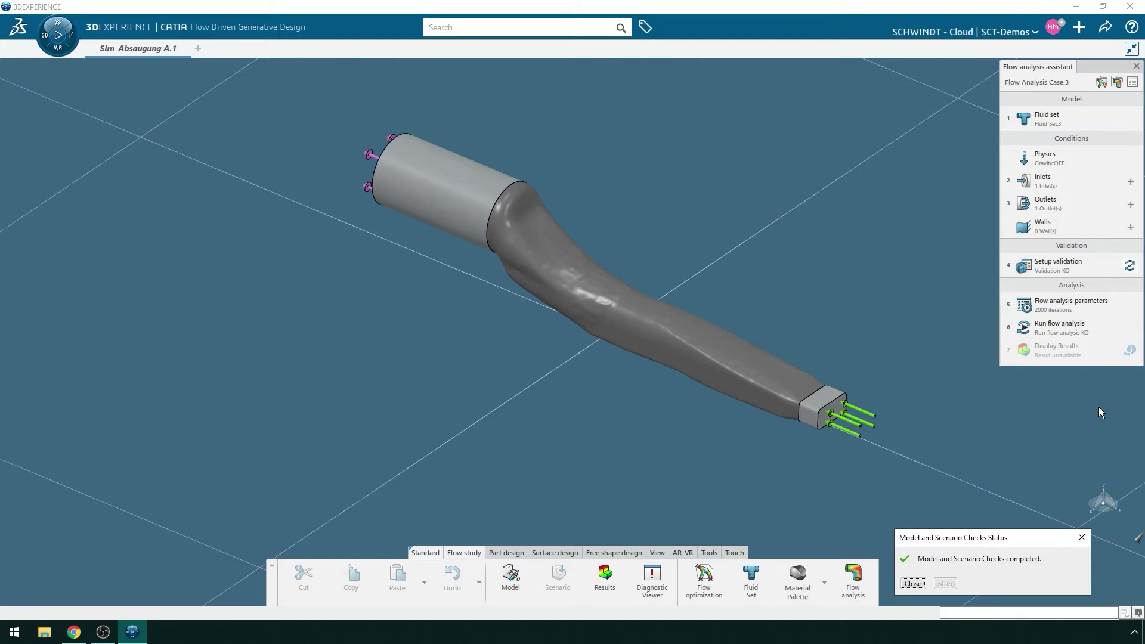
left_click(913, 583)
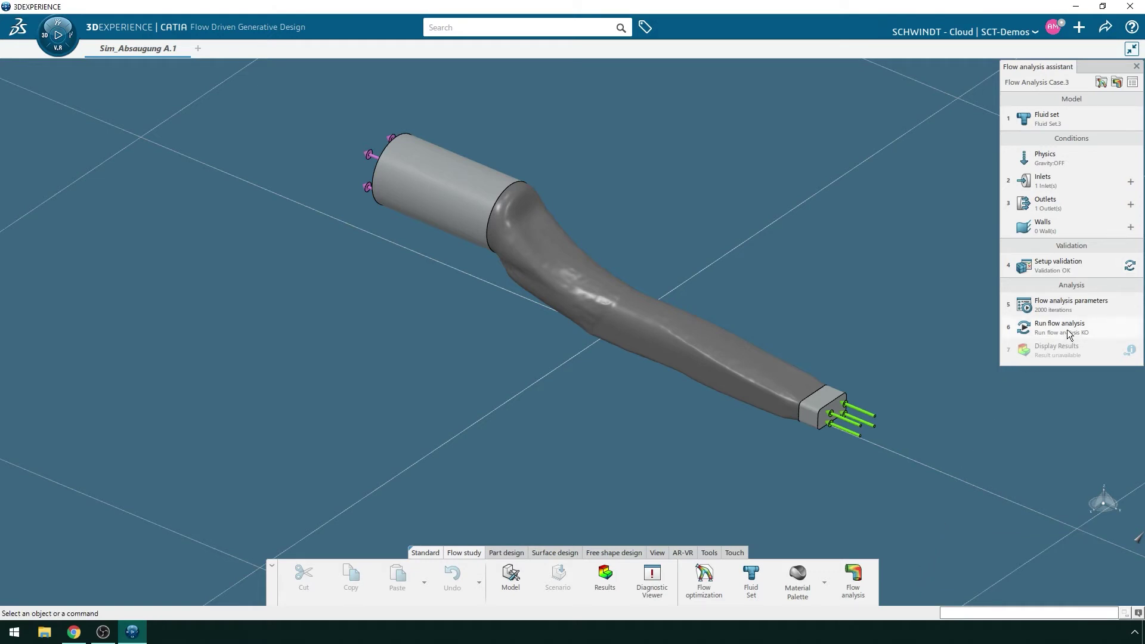
left_click(1072, 309)
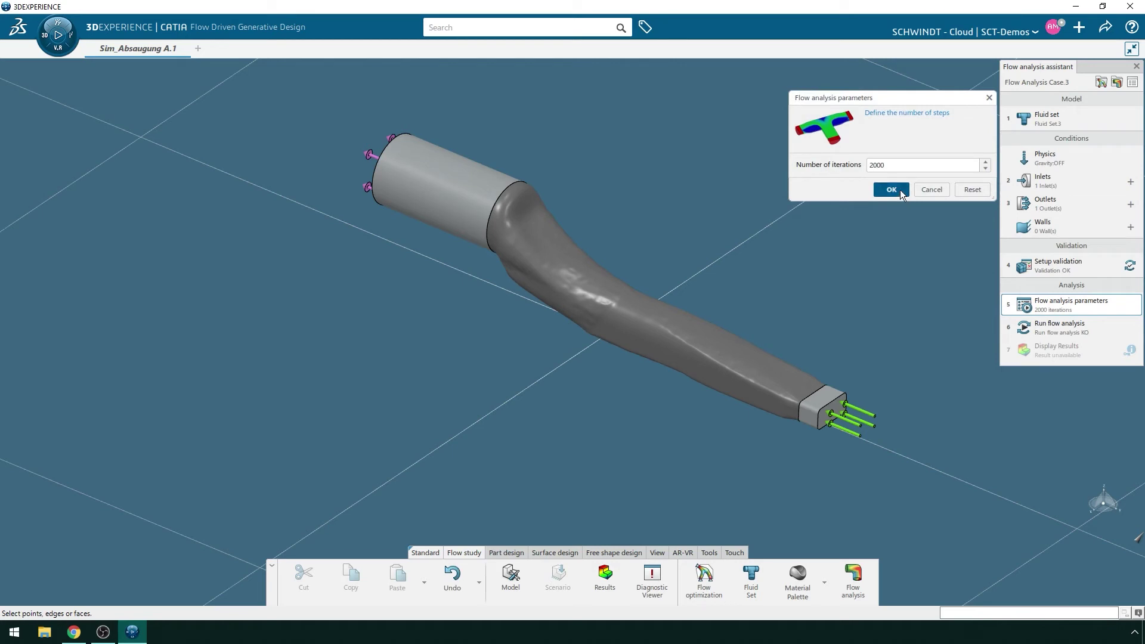
left_click(899, 189)
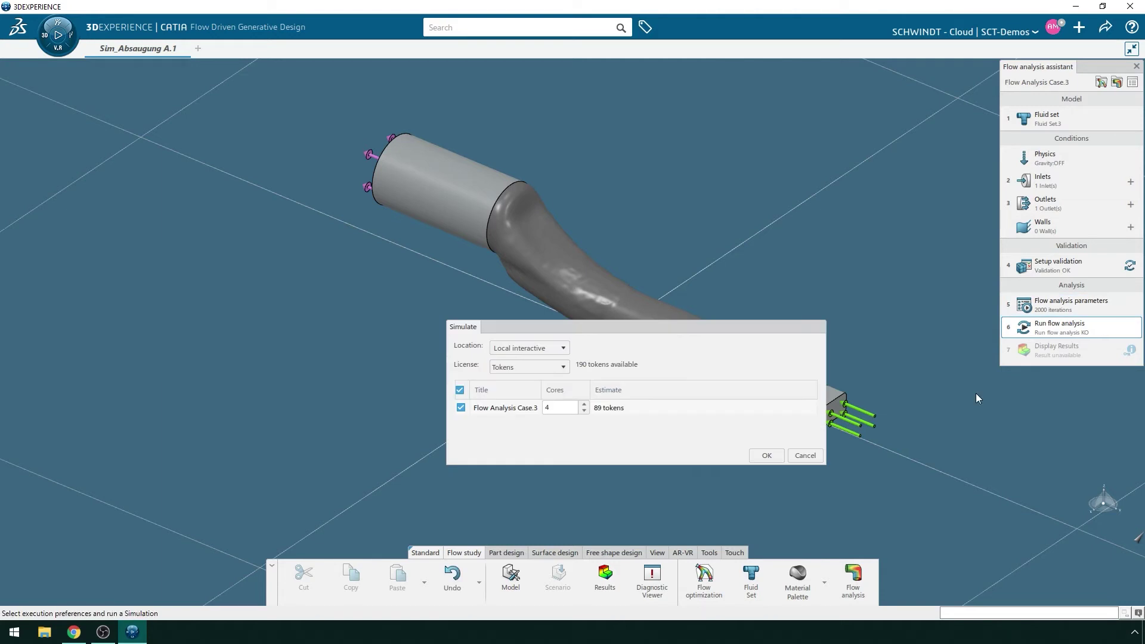
Step: Run the flow analysis with Local interactive as location, Tokens as license, and 16 cores
left_click(555, 349)
left_click(555, 361)
left_click(556, 363)
left_click(540, 390)
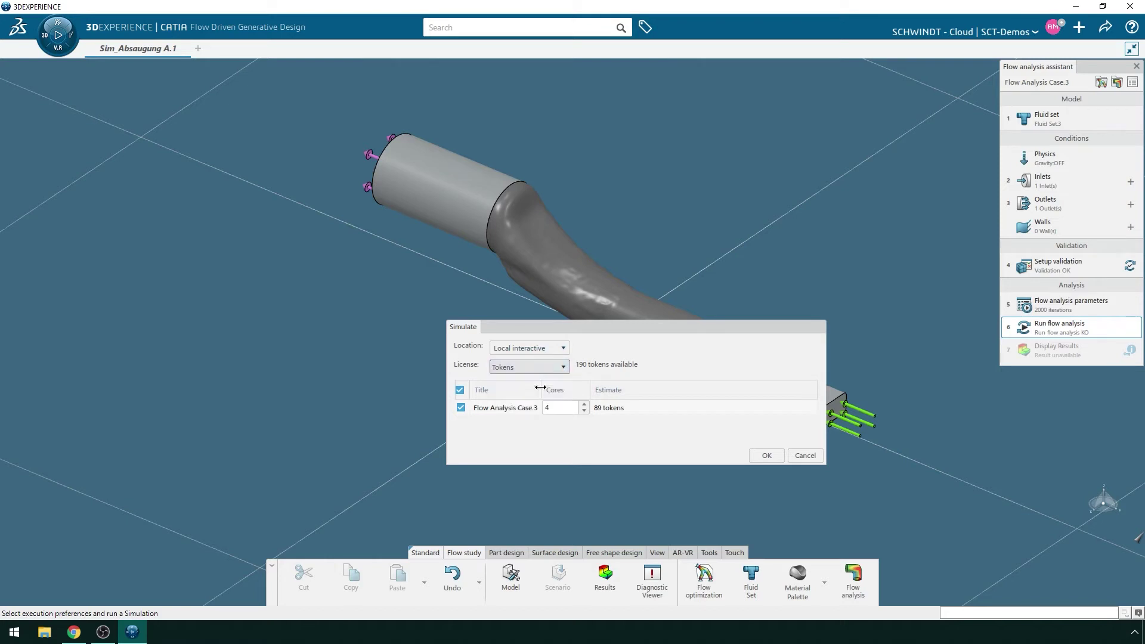
double_click(568, 407)
type("16")
left_click(584, 434)
left_click(766, 456)
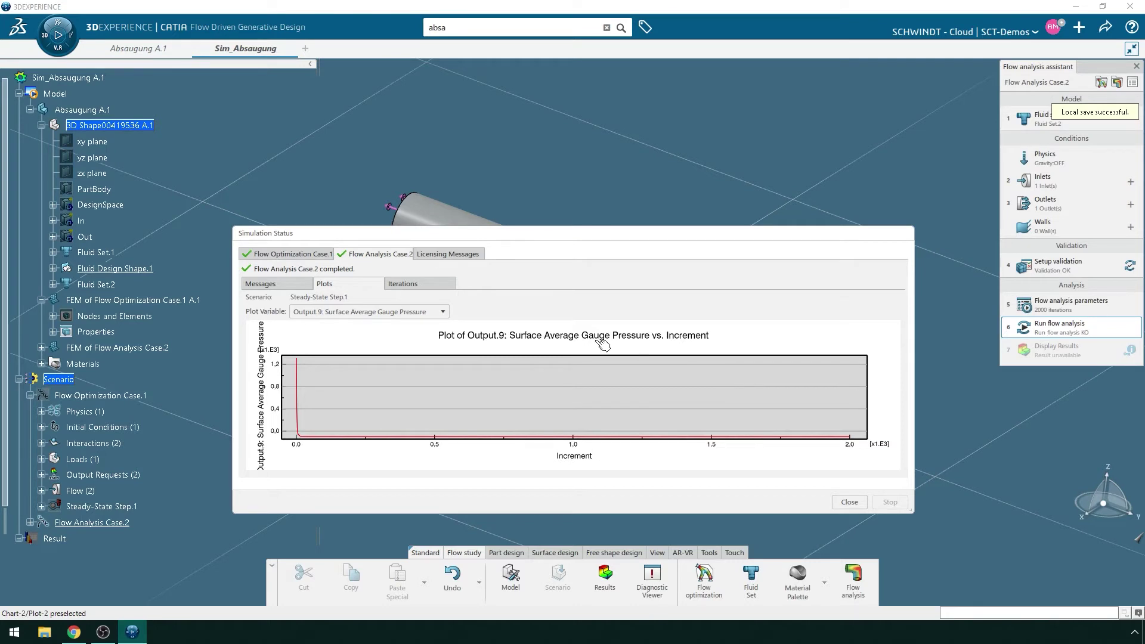
Step: Review the completed analysis's Output.10 Volume Flow plot, iteration table and licensing messages, and close the simulation status
left_click(441, 312)
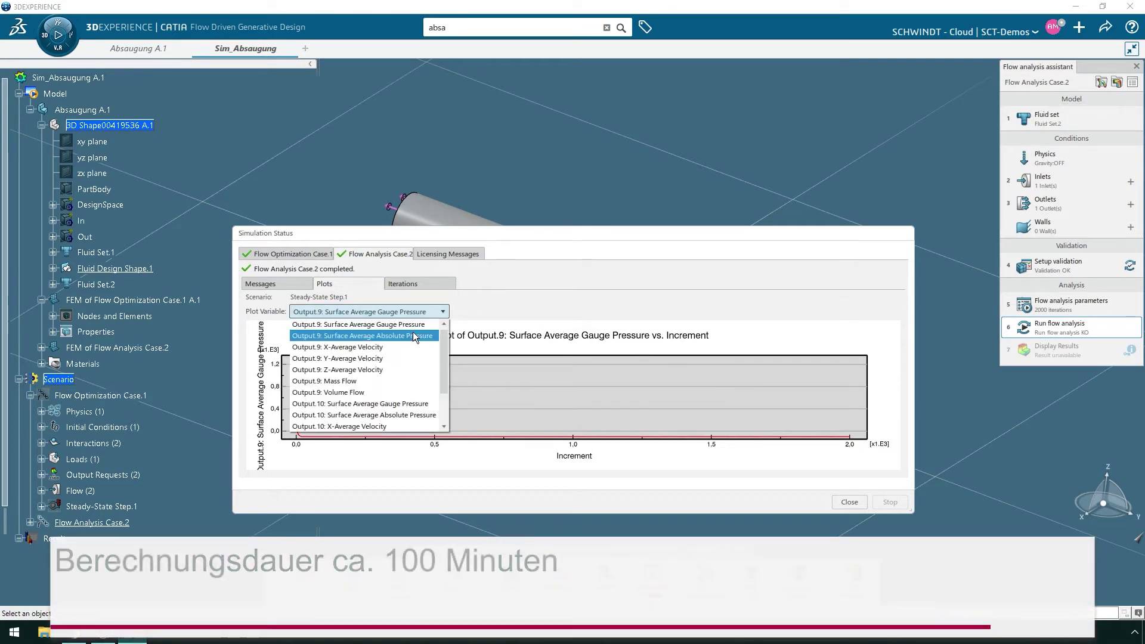
left_click_drag(445, 368, 443, 398)
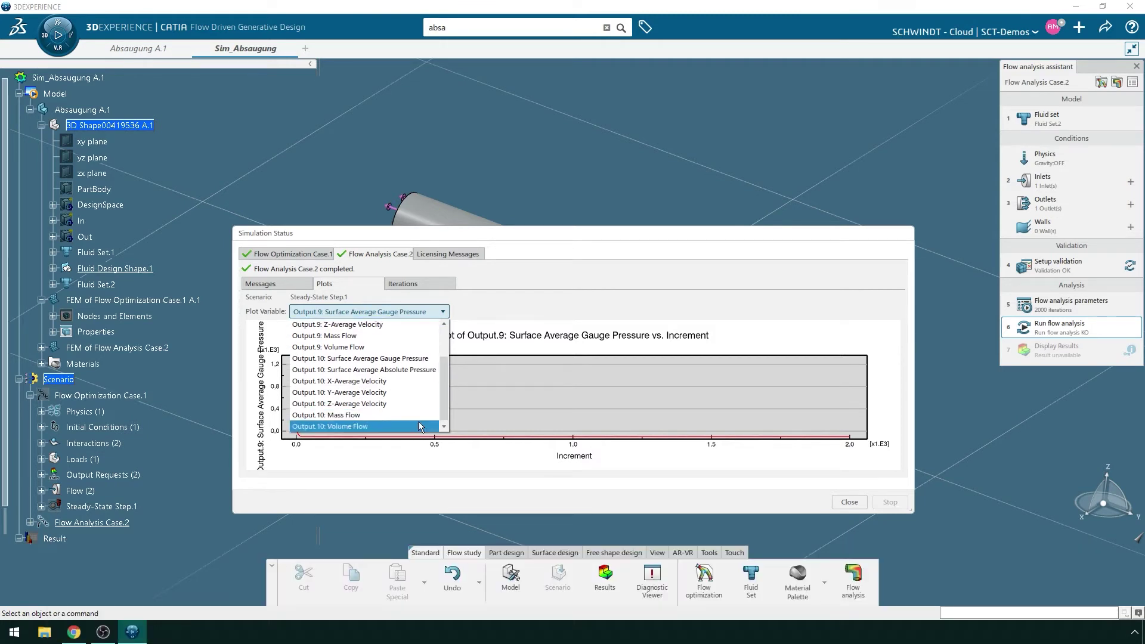
left_click(417, 427)
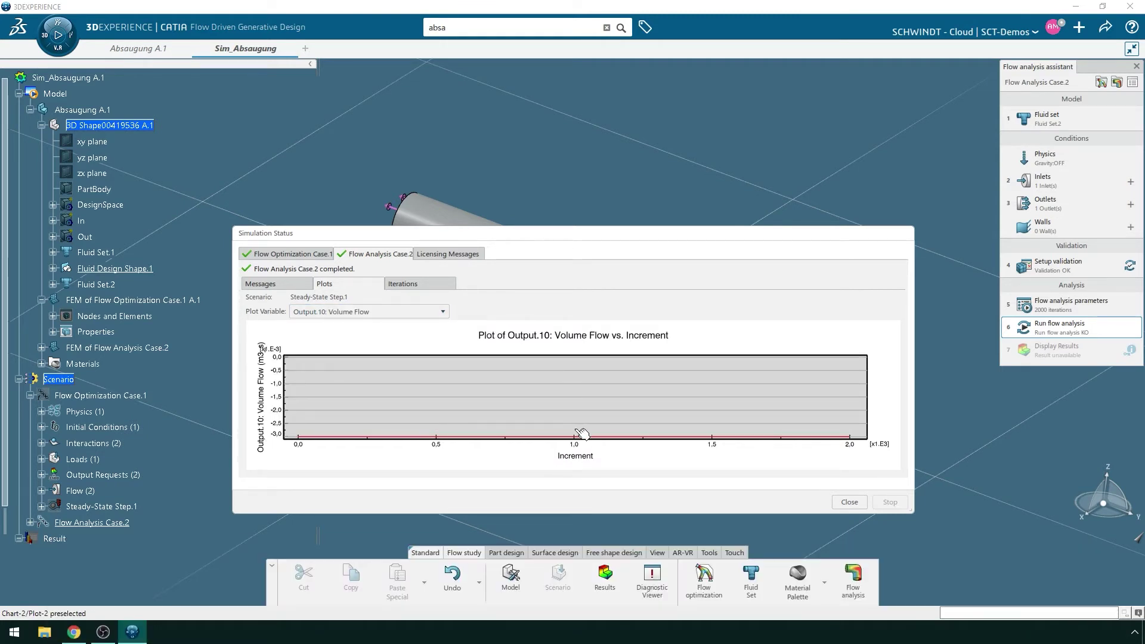
left_click(403, 283)
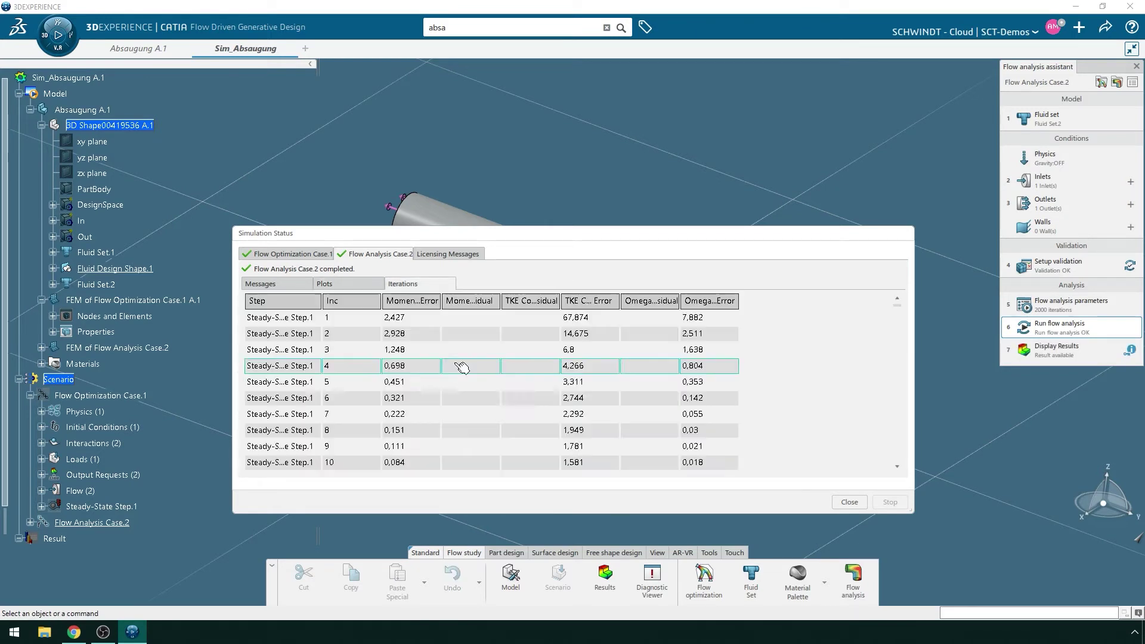
left_click(448, 254)
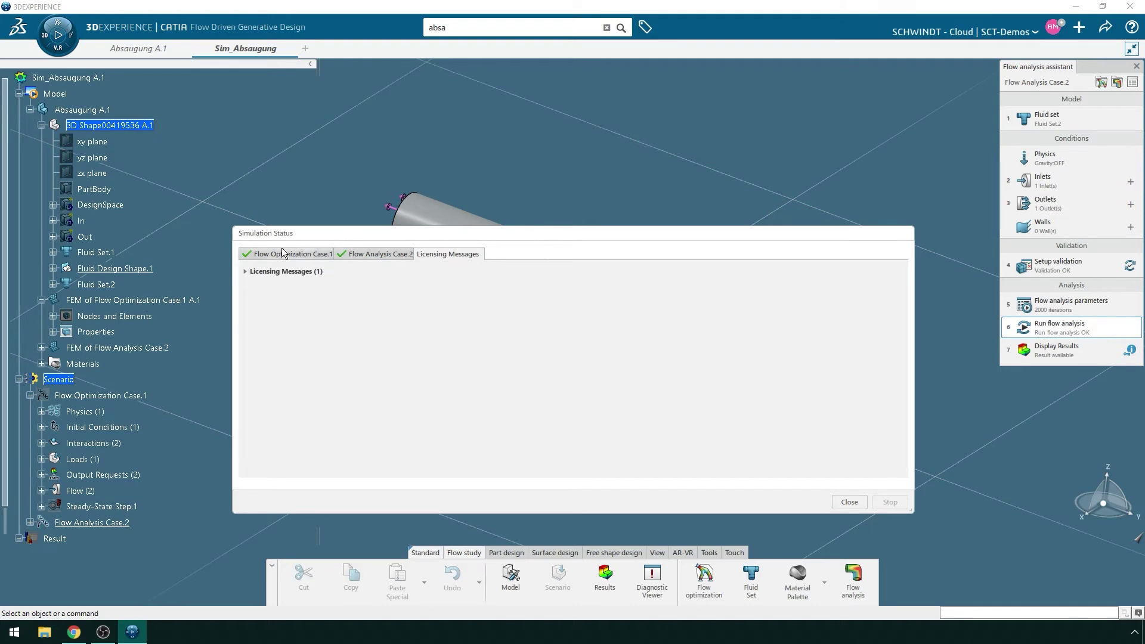
left_click(244, 272)
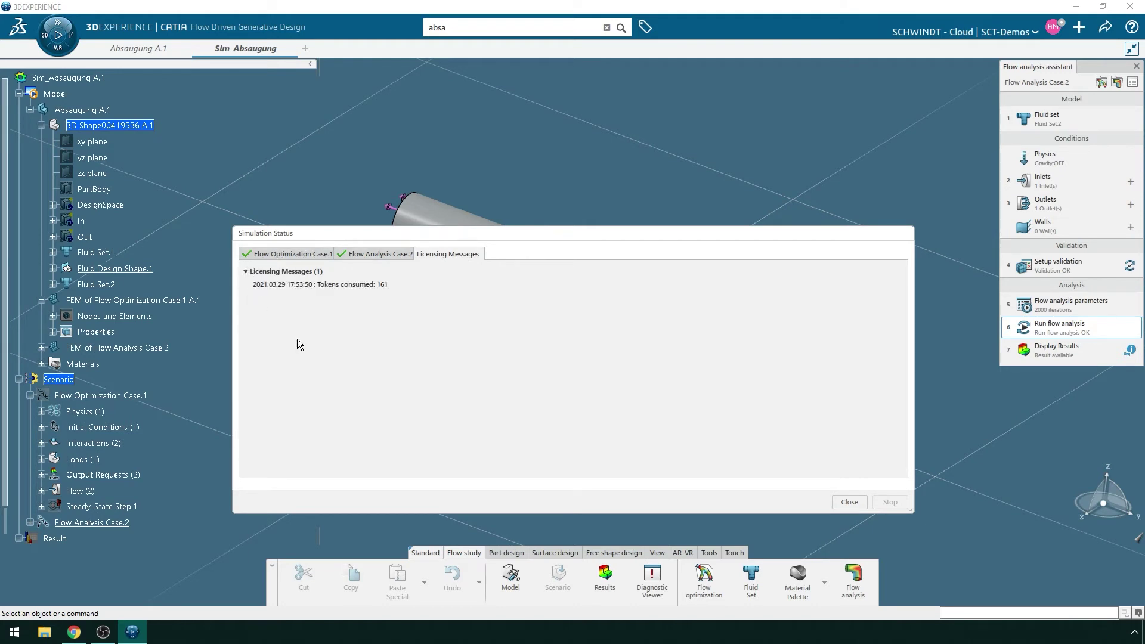
left_click(848, 502)
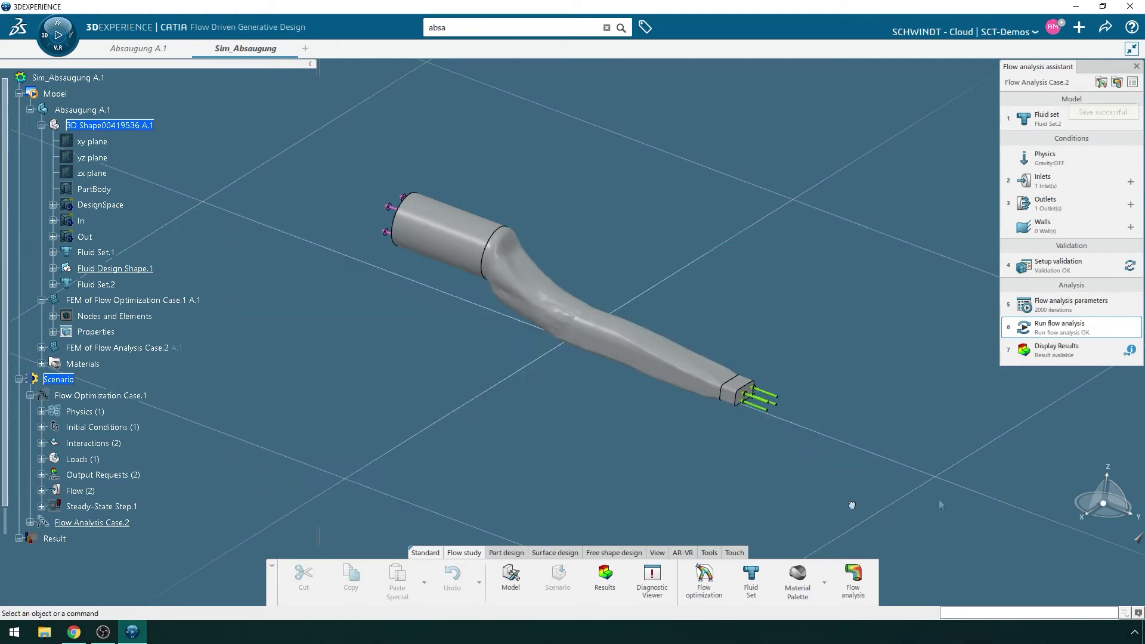
Step: Display the analysis results as Velocity on the pipe, comparing Fluid with streamlines against the plain Fluid plot
left_click(1070, 356)
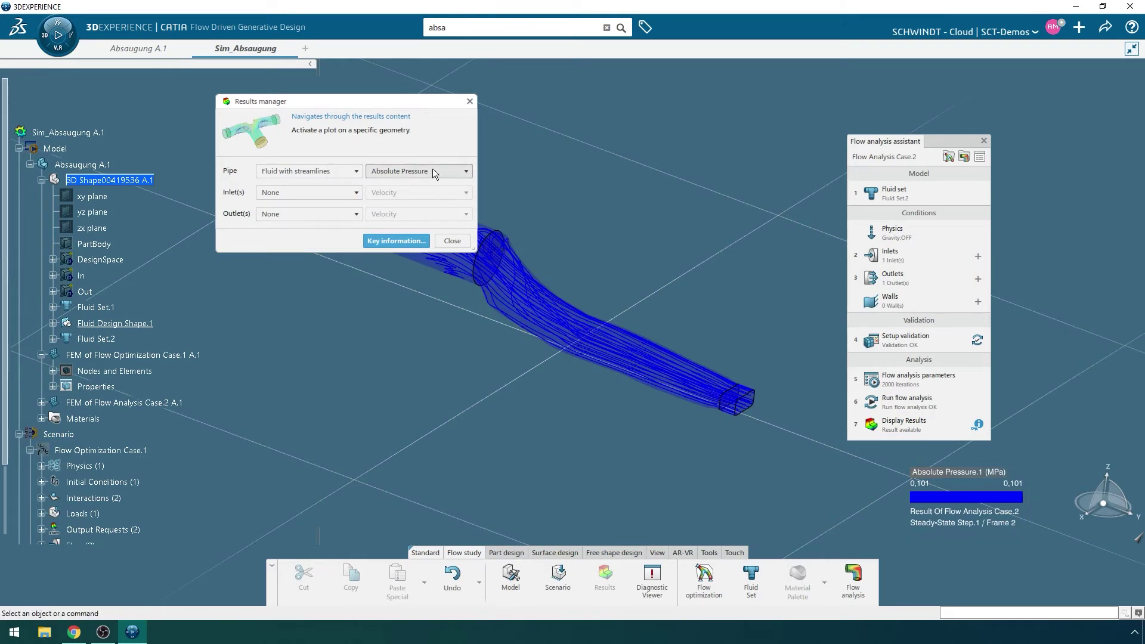
left_click(449, 171)
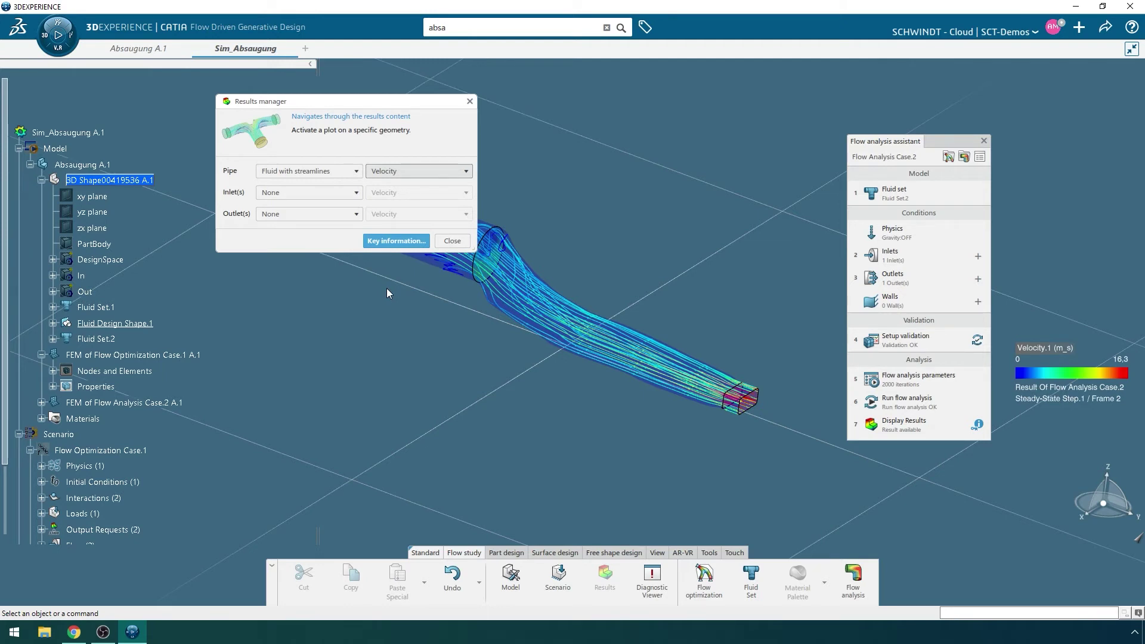
left_click(342, 172)
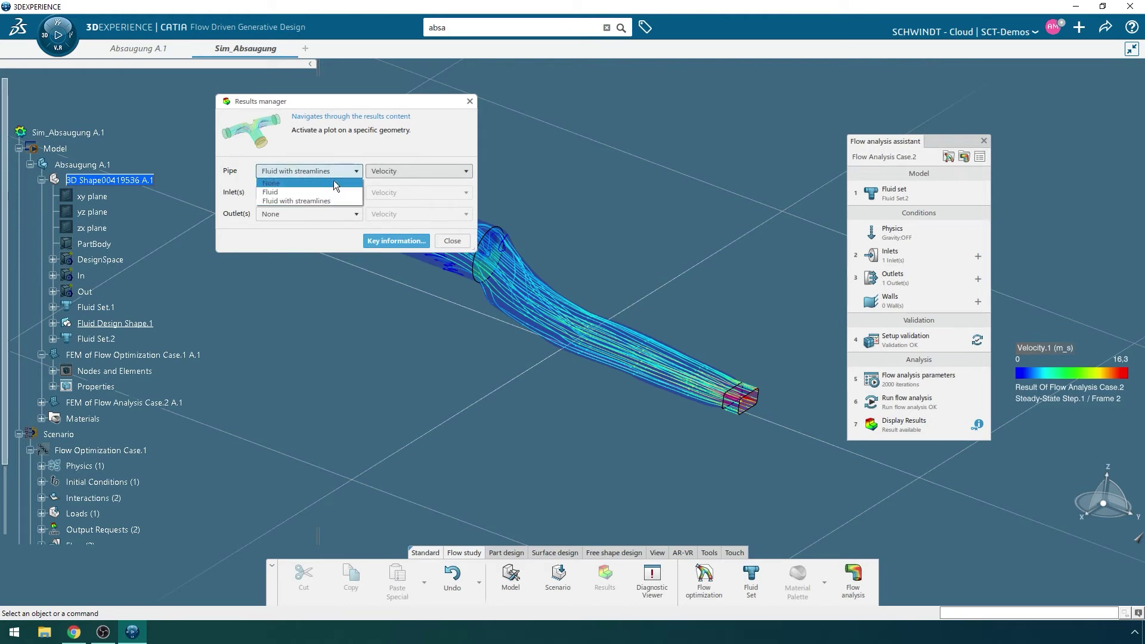
left_click(327, 194)
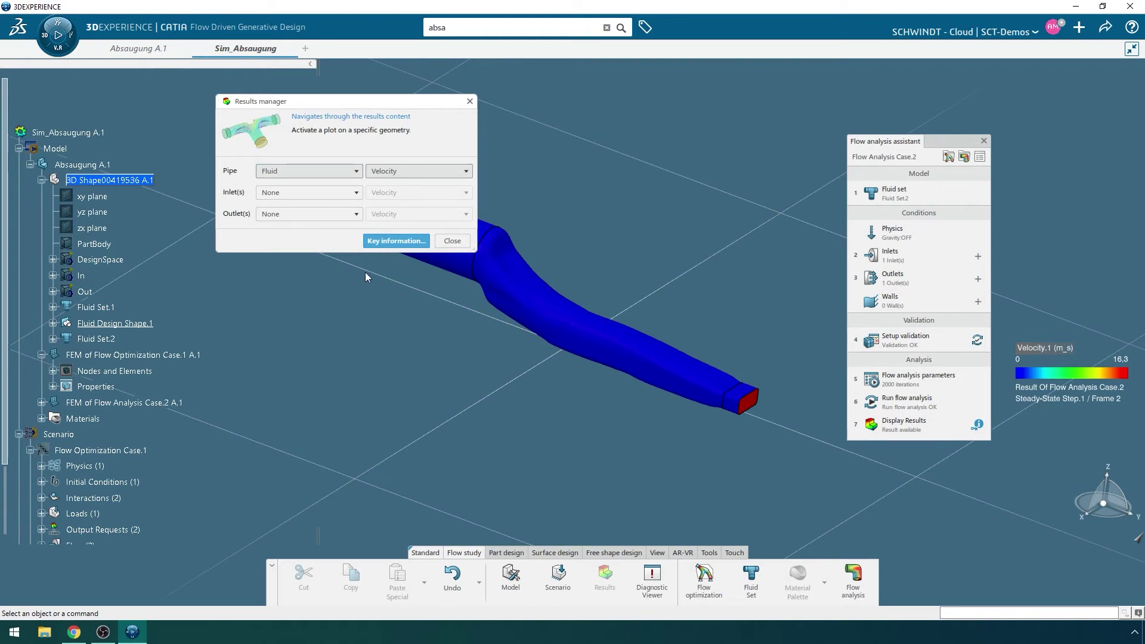
left_click(332, 170)
left_click(320, 201)
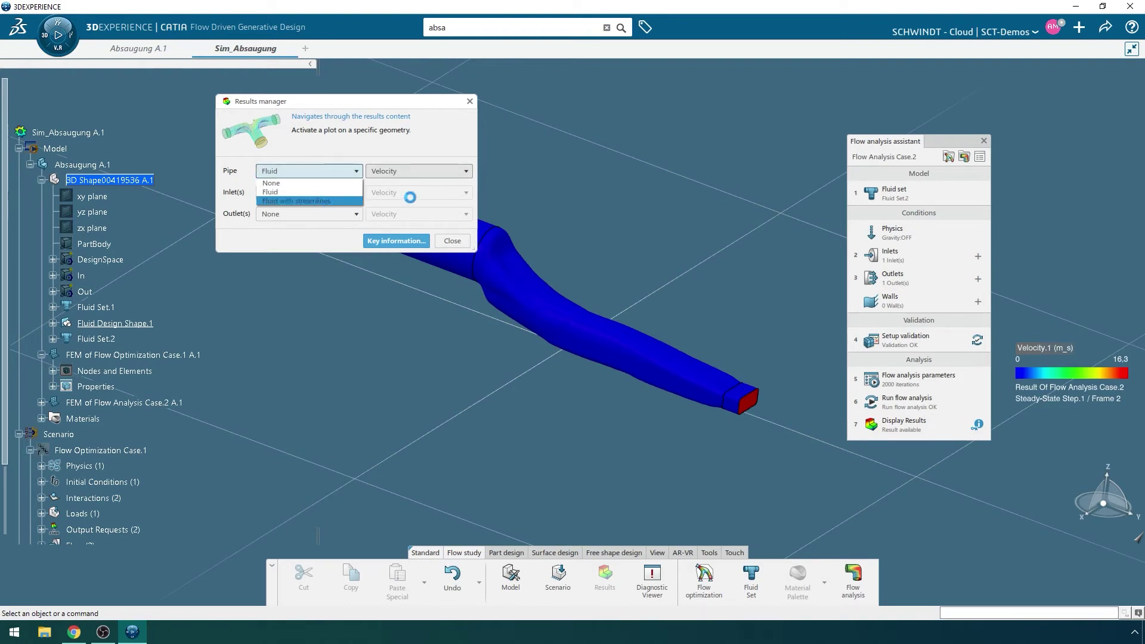
Step: Plot the Velocity Vector result on the pipe with streamlines and examine the flow close up
left_click(464, 172)
left_click(435, 192)
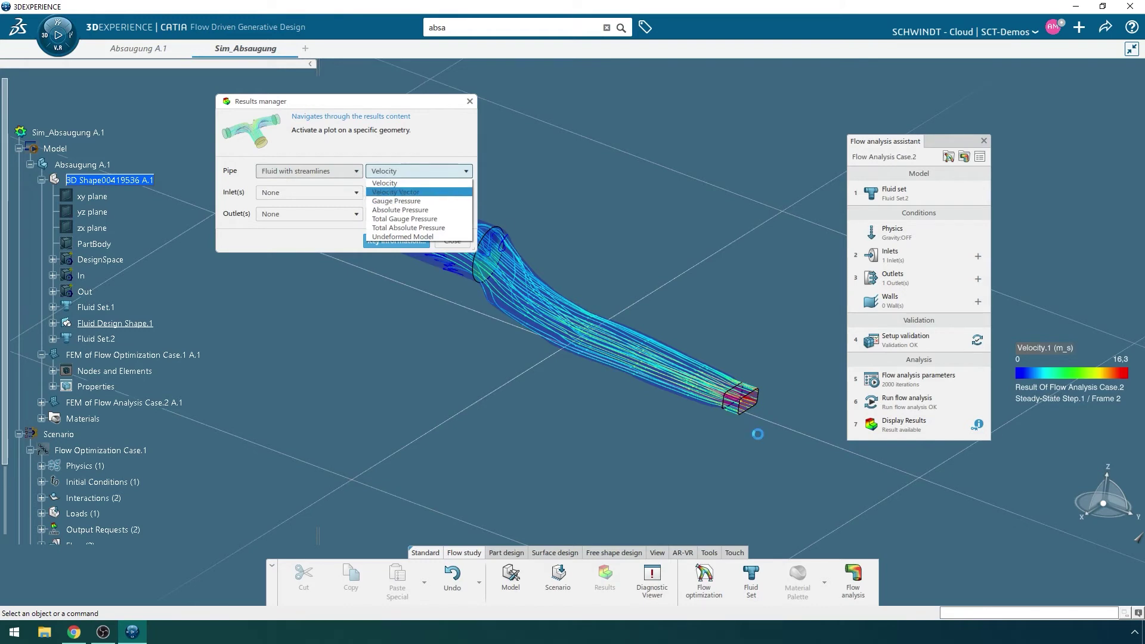
left_click(656, 552)
left_click(689, 569)
left_click_drag(697, 462, 676, 293)
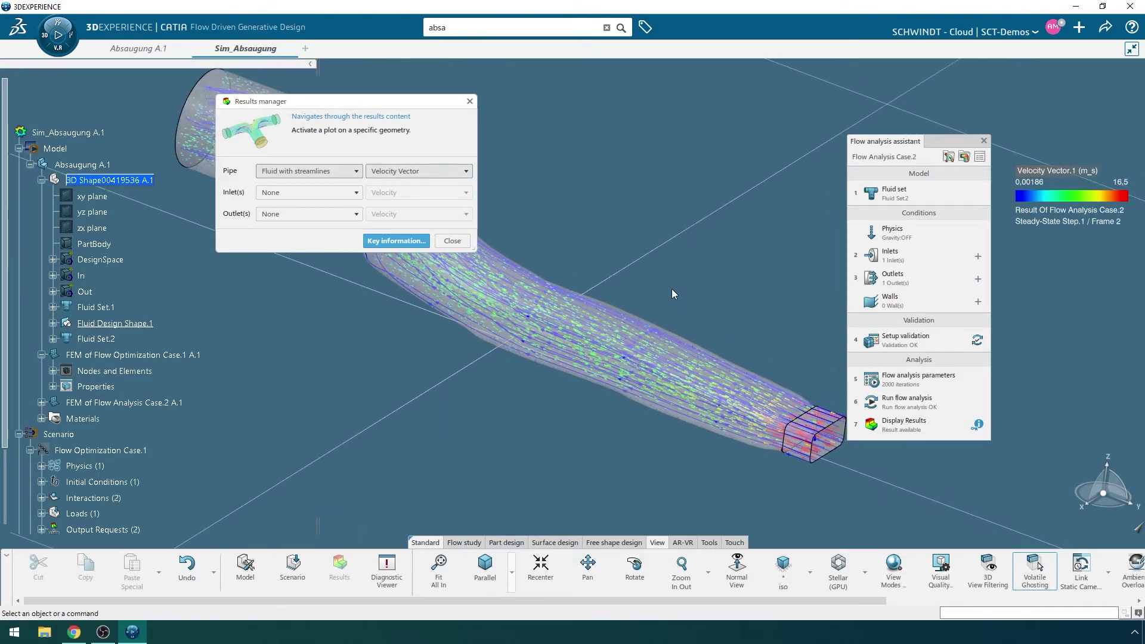
Step: Plot Gauge Pressure on the pipe and set the number format of its legend to Scientific
left_click(454, 171)
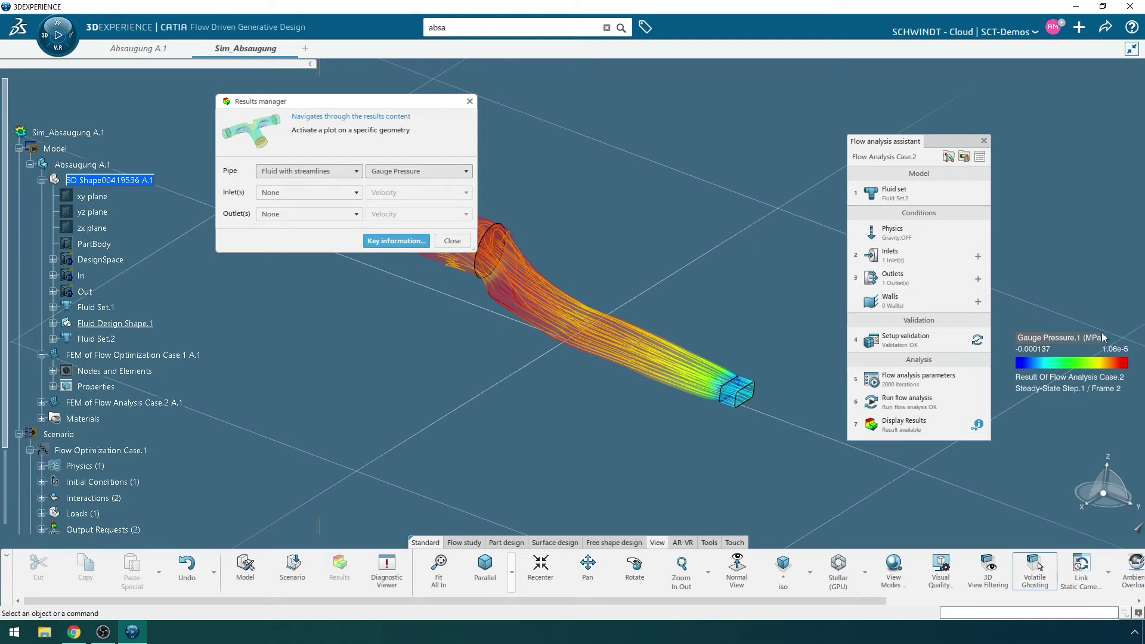
double_click(1113, 350)
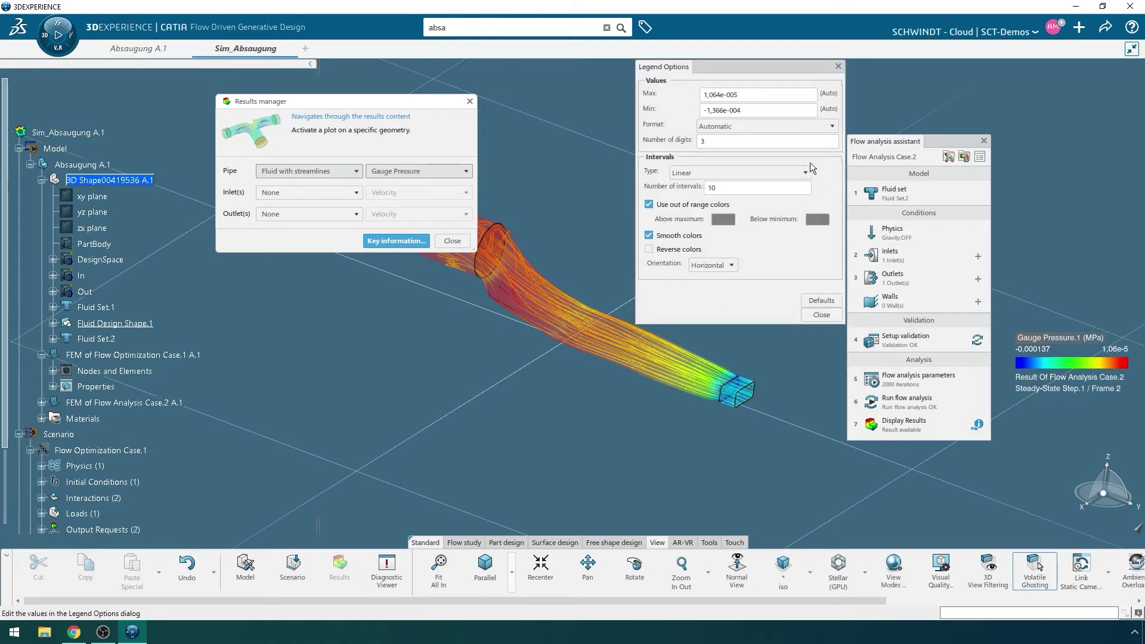
left_click(757, 125)
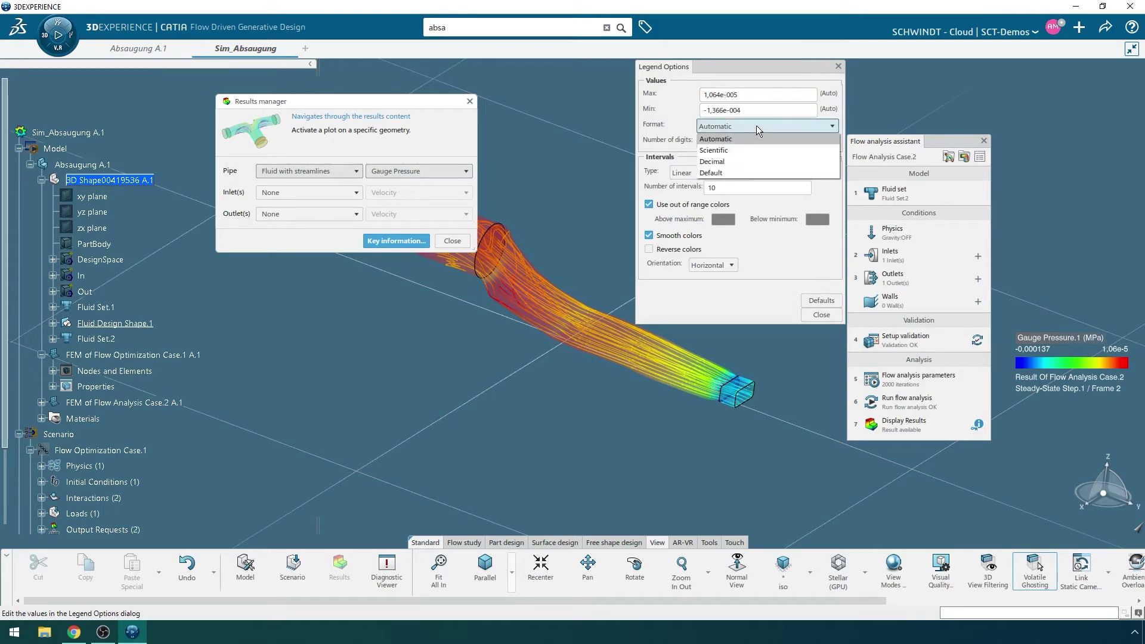
left_click(749, 150)
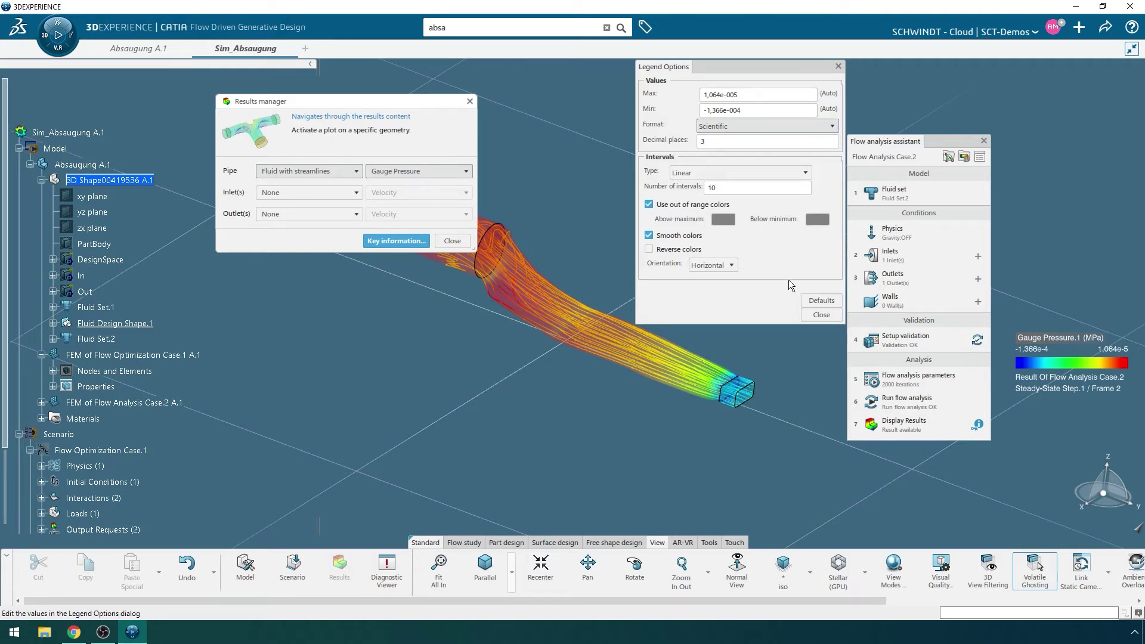
Step: Try a Vertical orientation for the gauge pressure legend and close the legend options
left_click(765, 172)
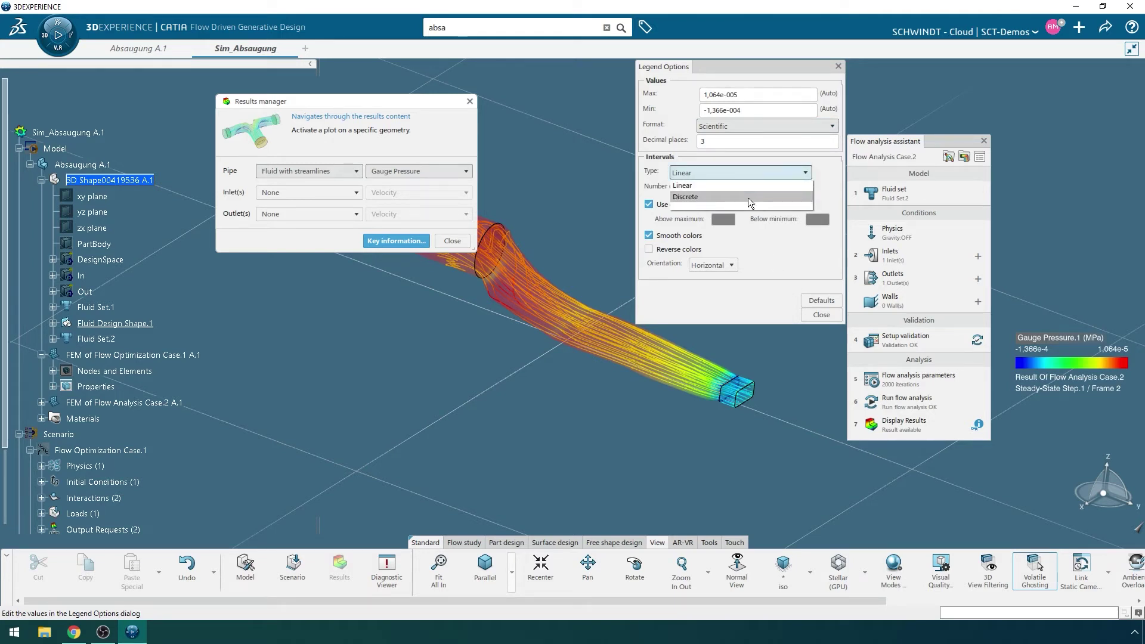
left_click(767, 263)
left_click(737, 262)
left_click(718, 287)
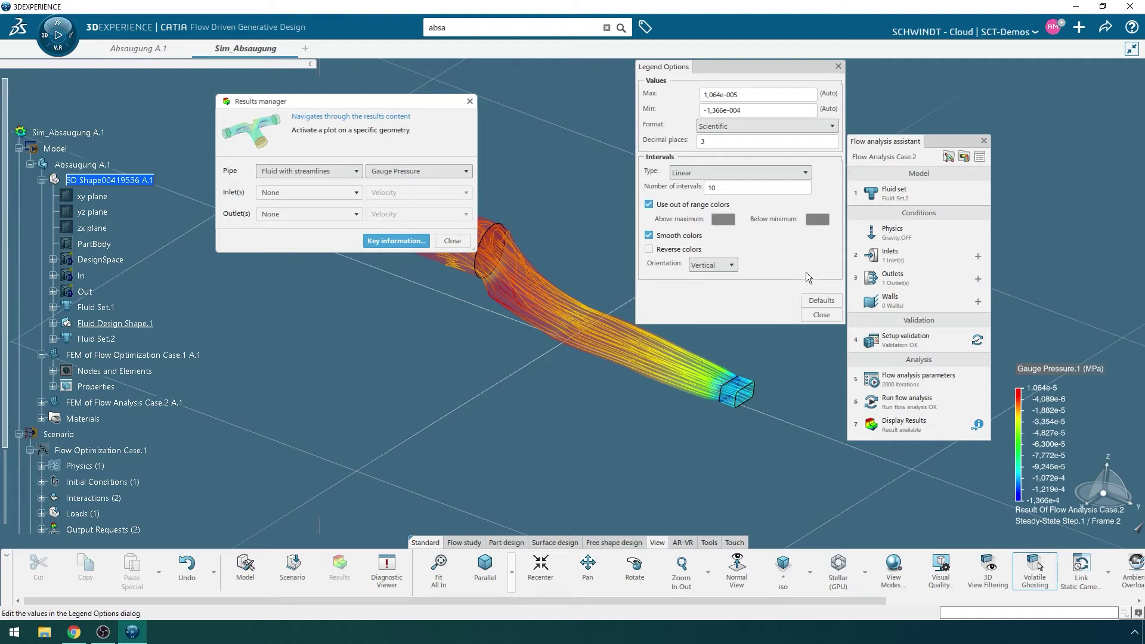
left_click(821, 314)
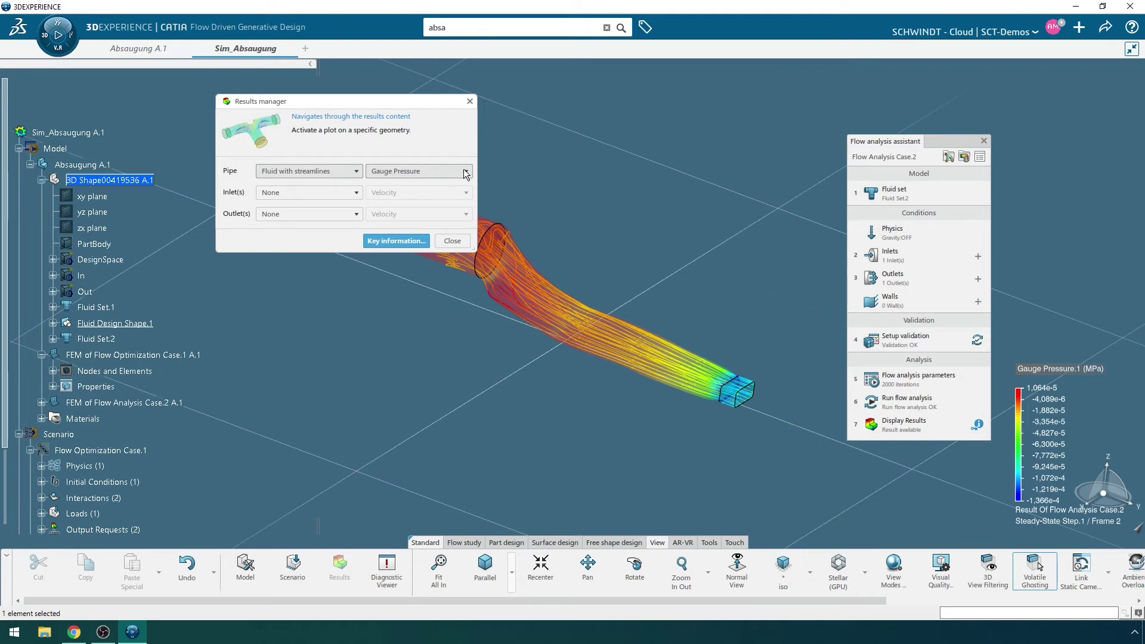
Step: Examine the key information with the Volume Flow Rate.1 mass flow and static pressure convergence plots, and close the results
left_click(376, 242)
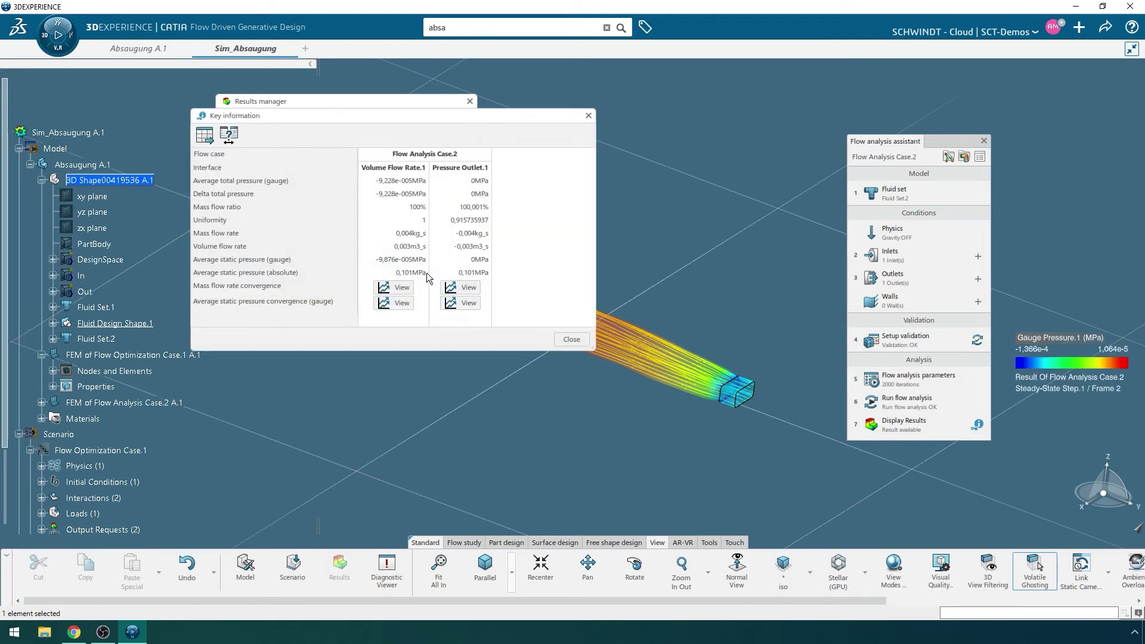
left_click_drag(516, 114, 777, 240)
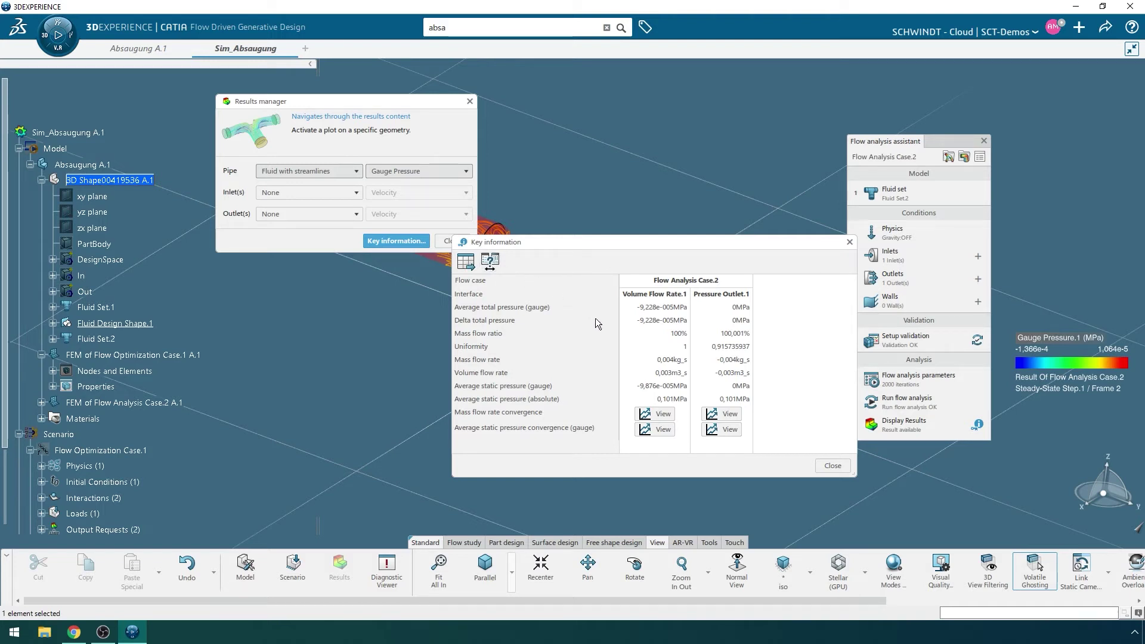
left_click(655, 413)
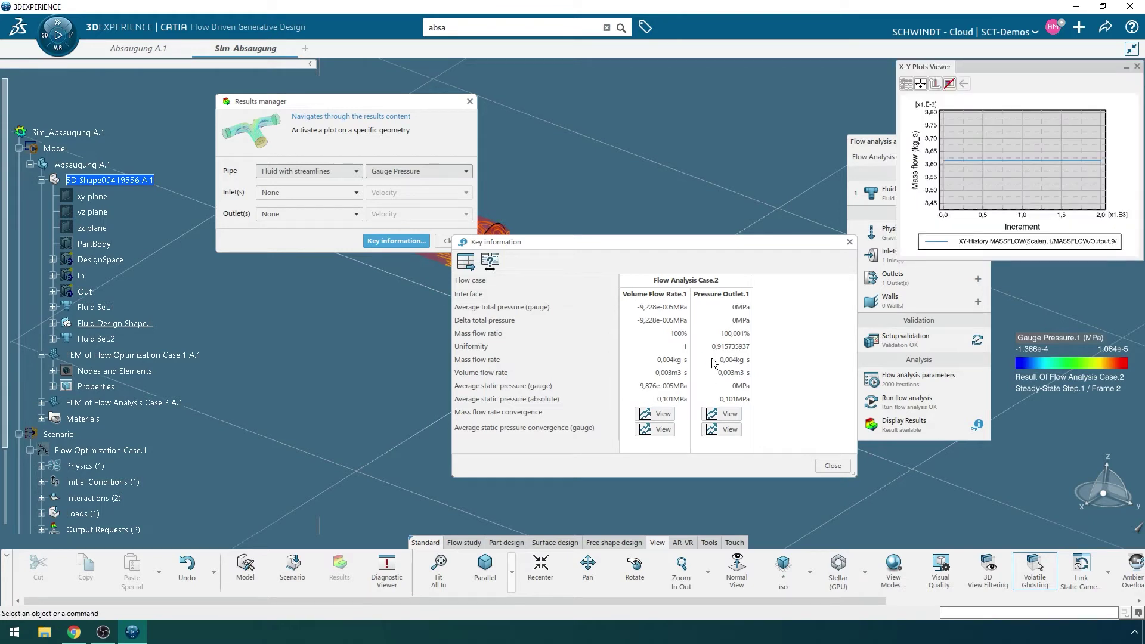
left_click(661, 430)
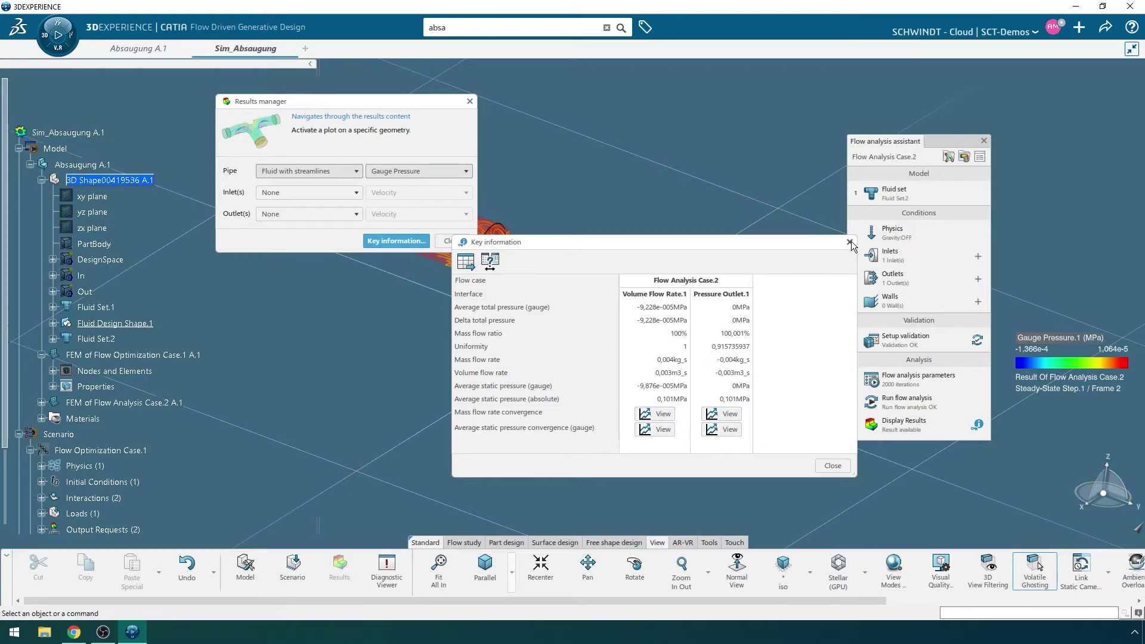
left_click(849, 241)
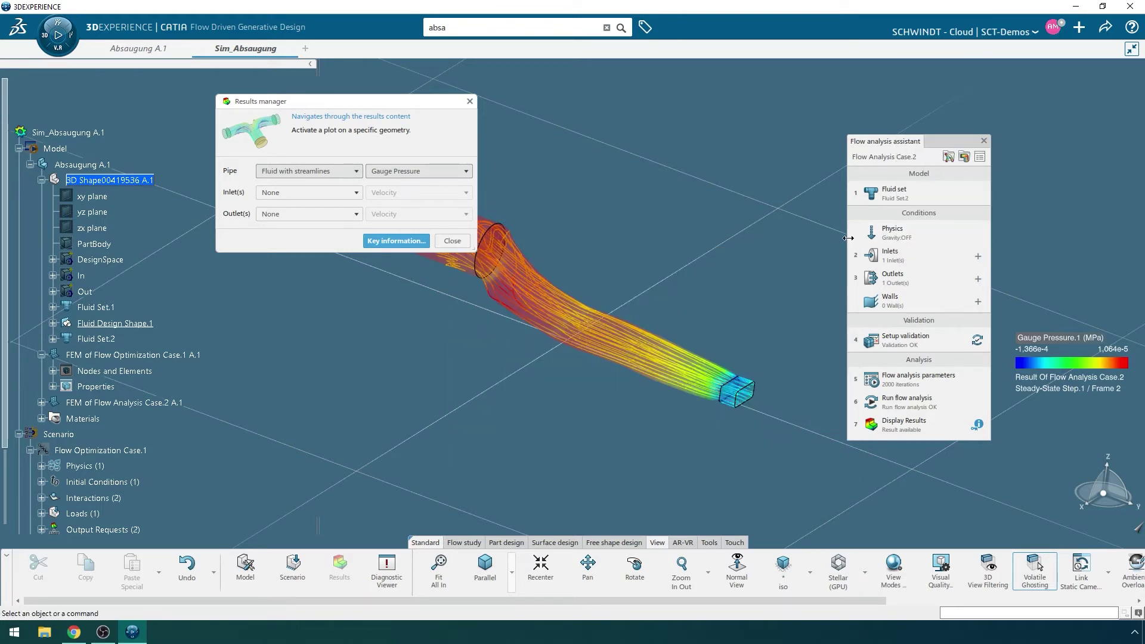
left_click(470, 101)
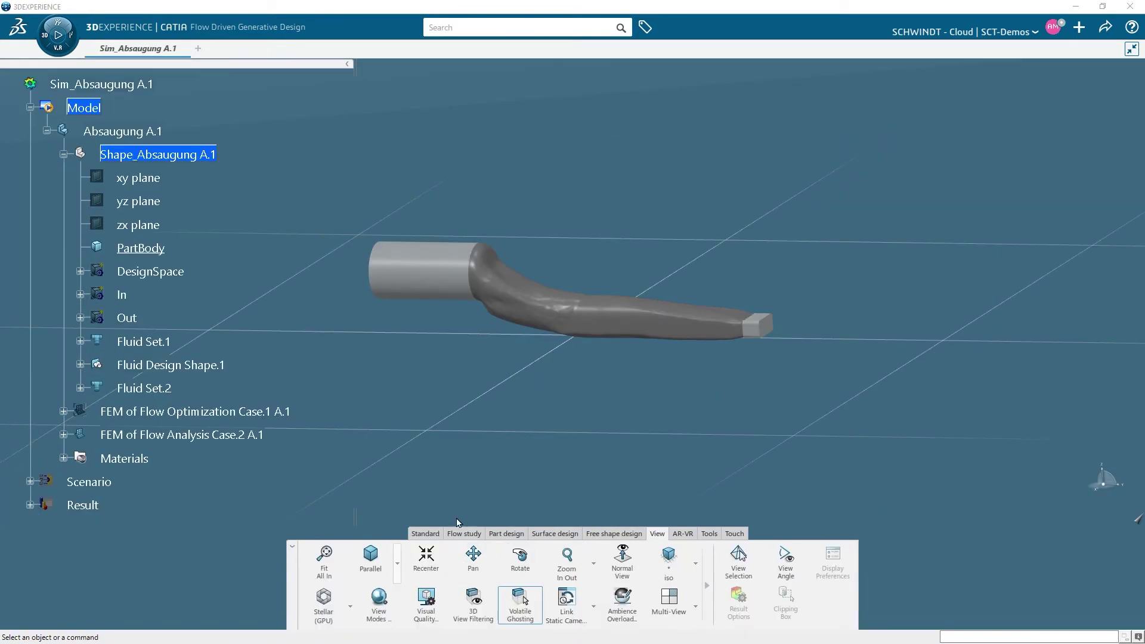
left_click(428, 534)
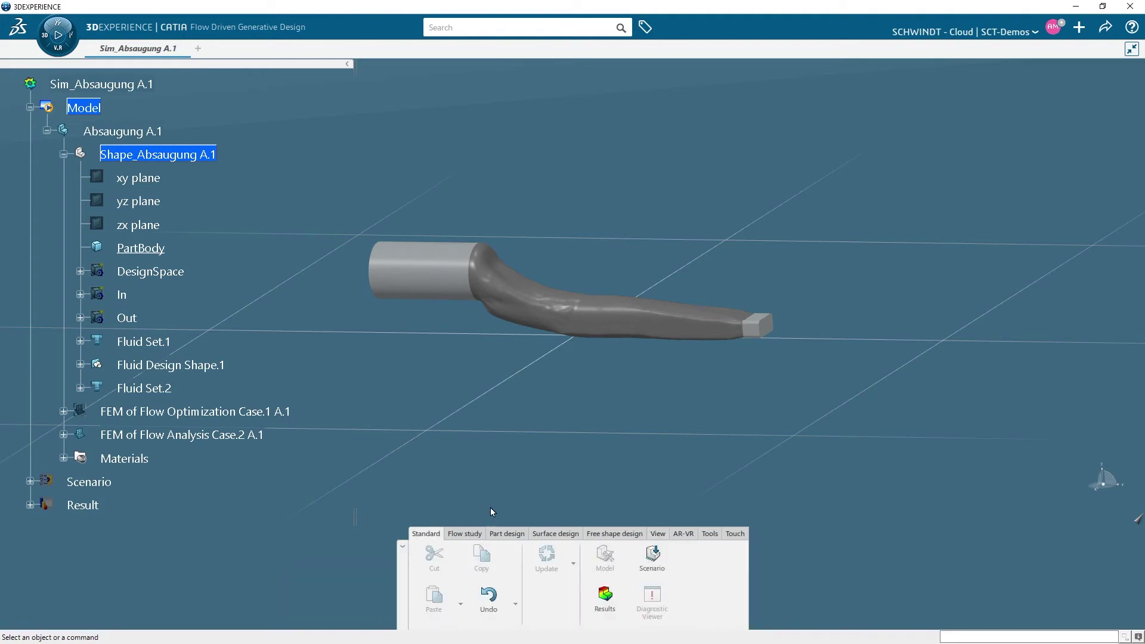
left_click(464, 536)
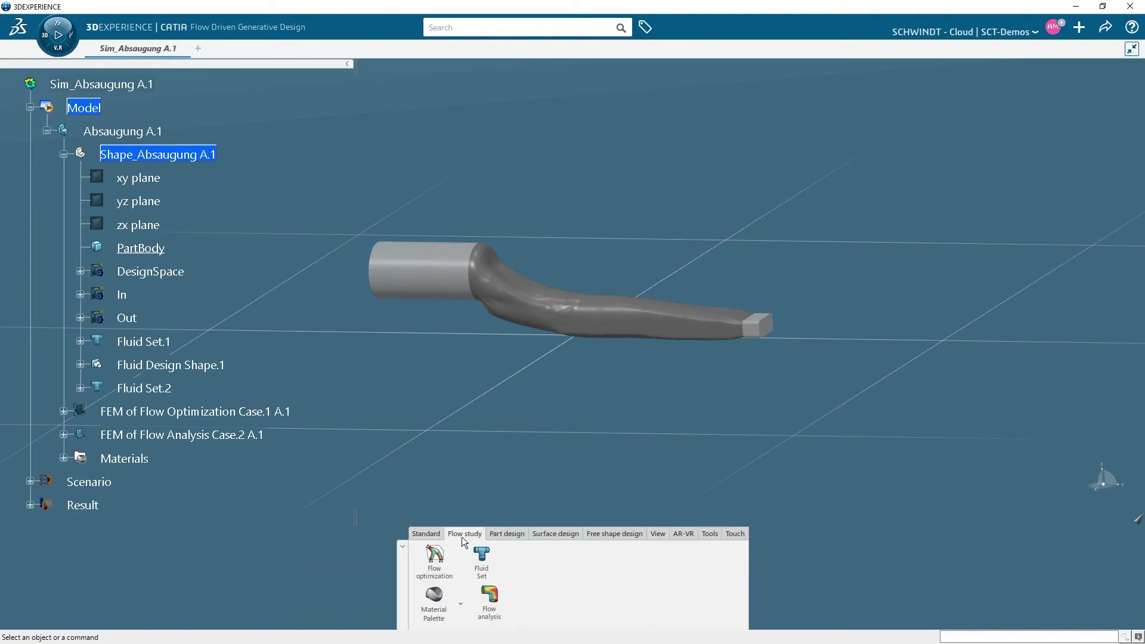
left_click(516, 533)
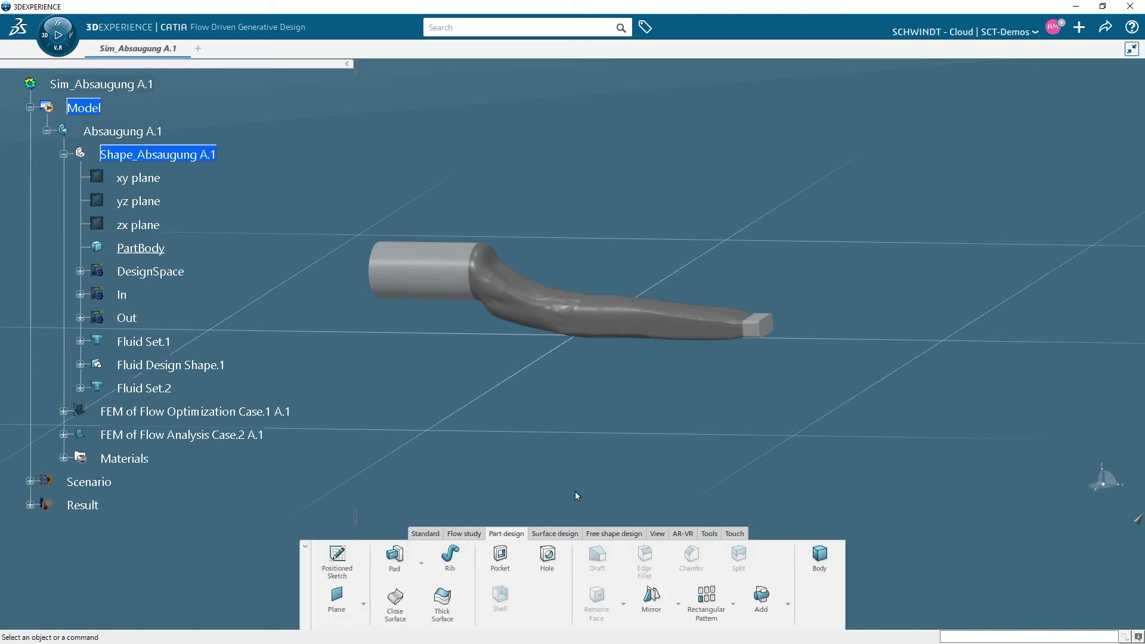
Step: Insert a new geometrical set under Shape_Absaugung A.1 and rename it Multi_Sections
left_click(557, 533)
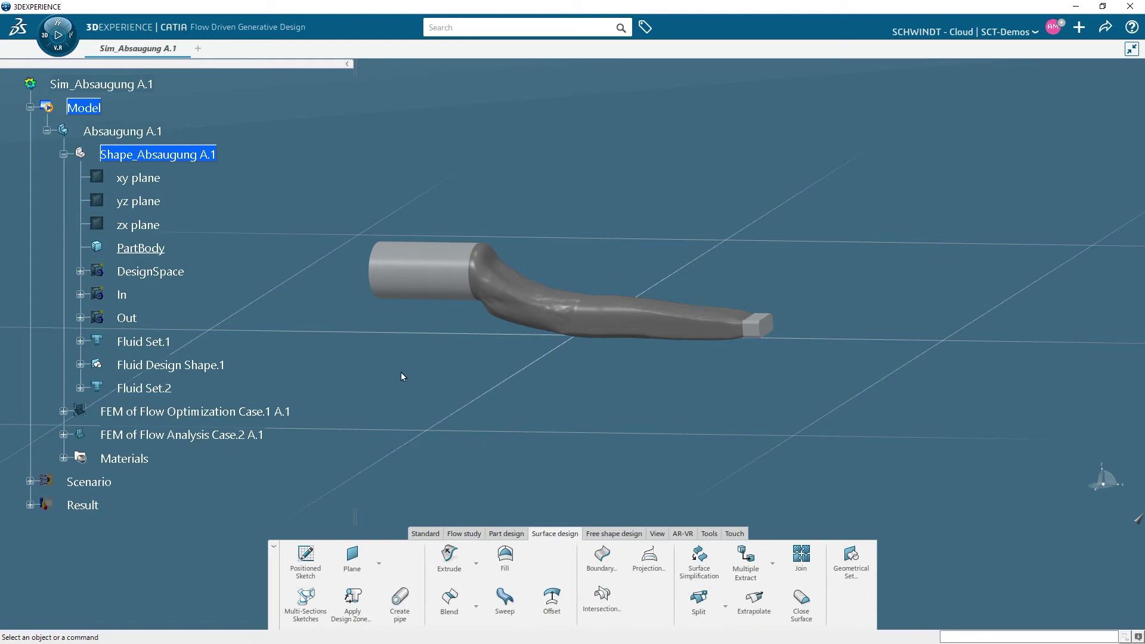
left_click(206, 154)
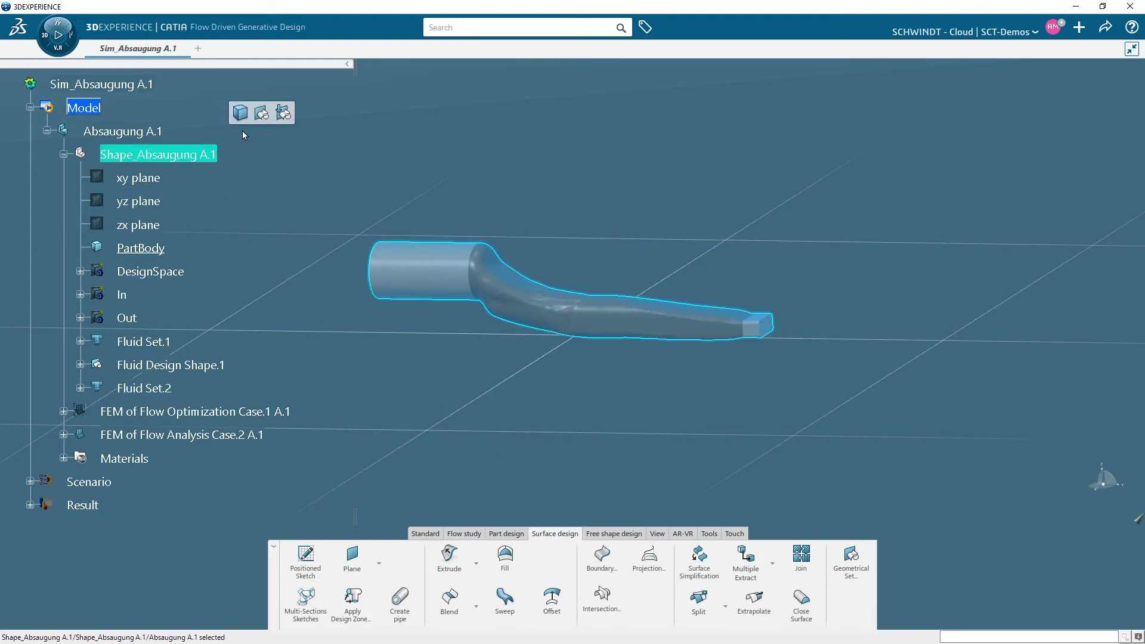
left_click(260, 113)
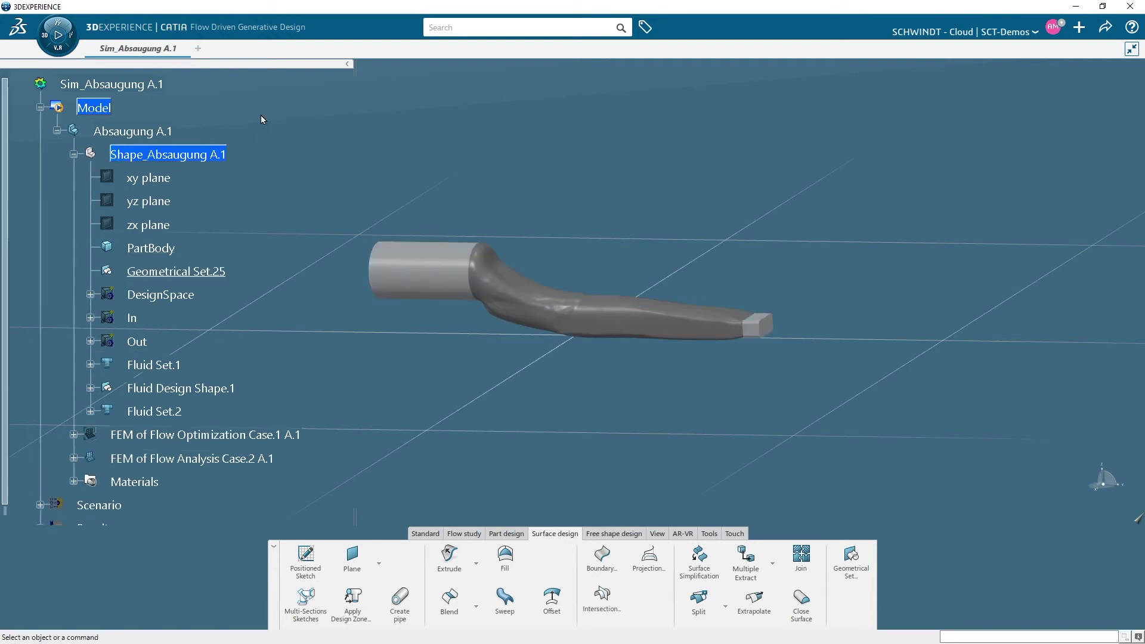
left_click(207, 273)
key("alt+Return")
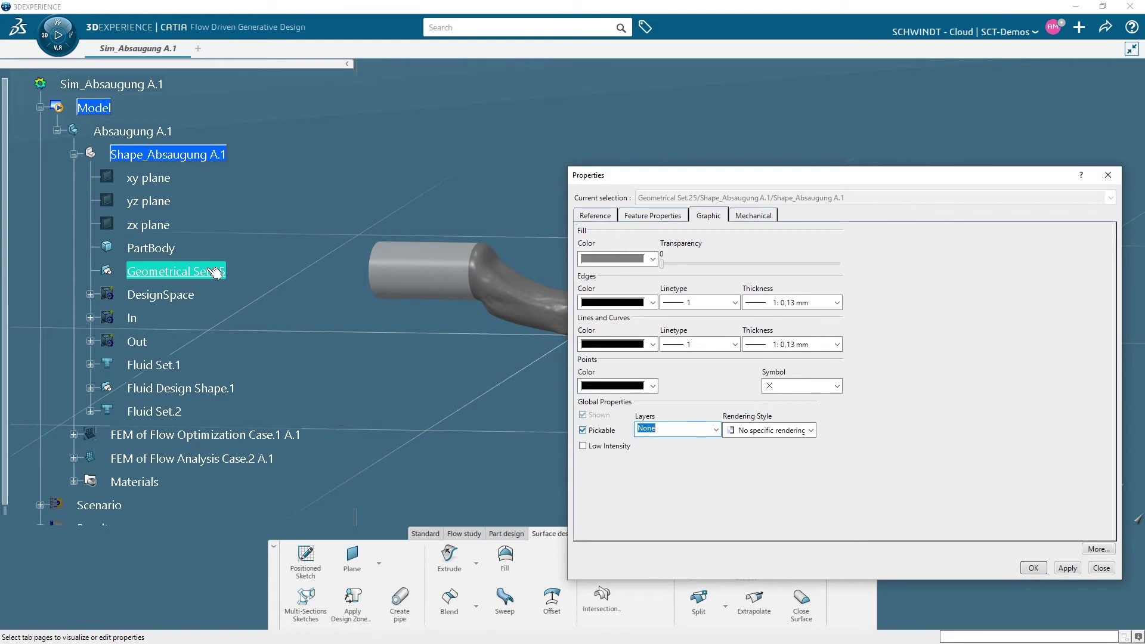
left_click(665, 216)
type("Multi_Sections")
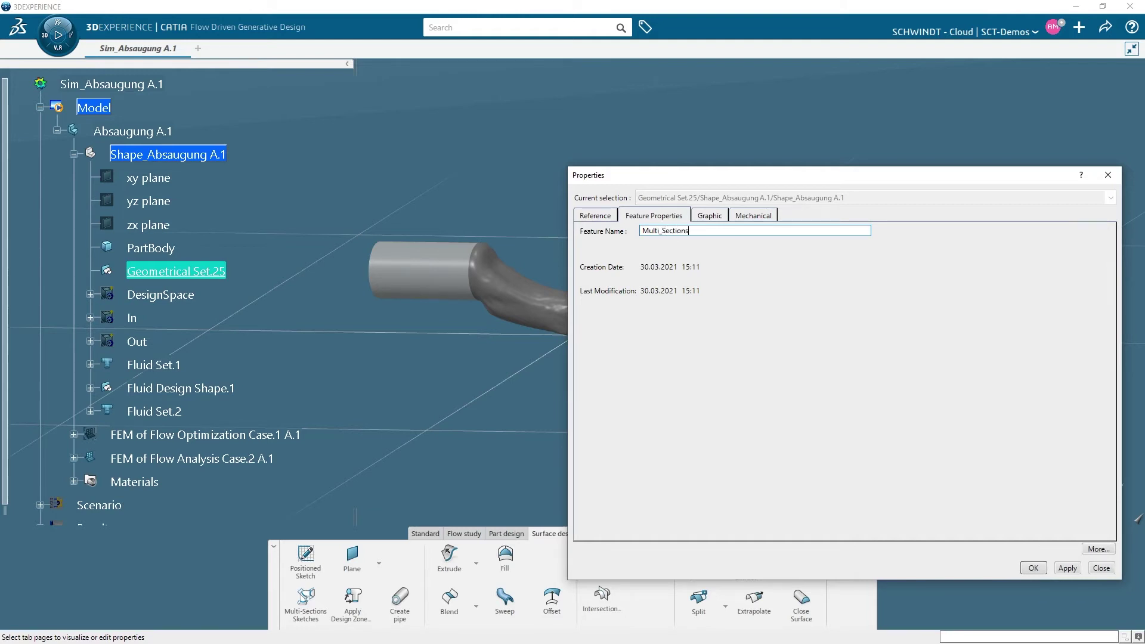
key("Return")
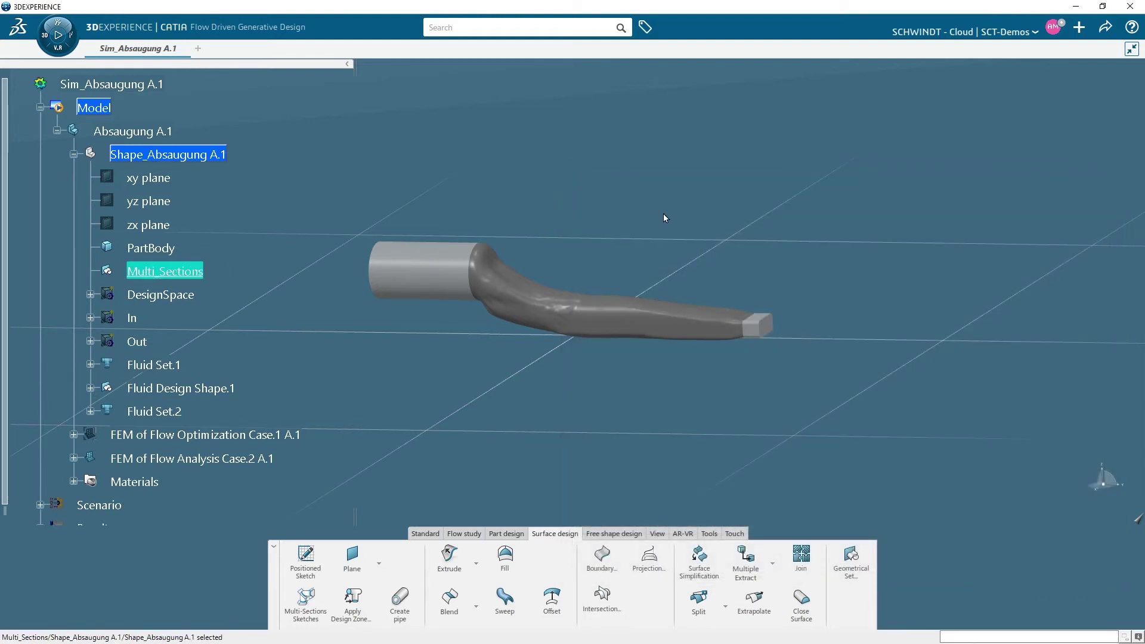
Step: Show the zx plane and create a plane offset 12 mm from it in the reversed direction, towards the duct's cylindrical end
right_click(143, 225)
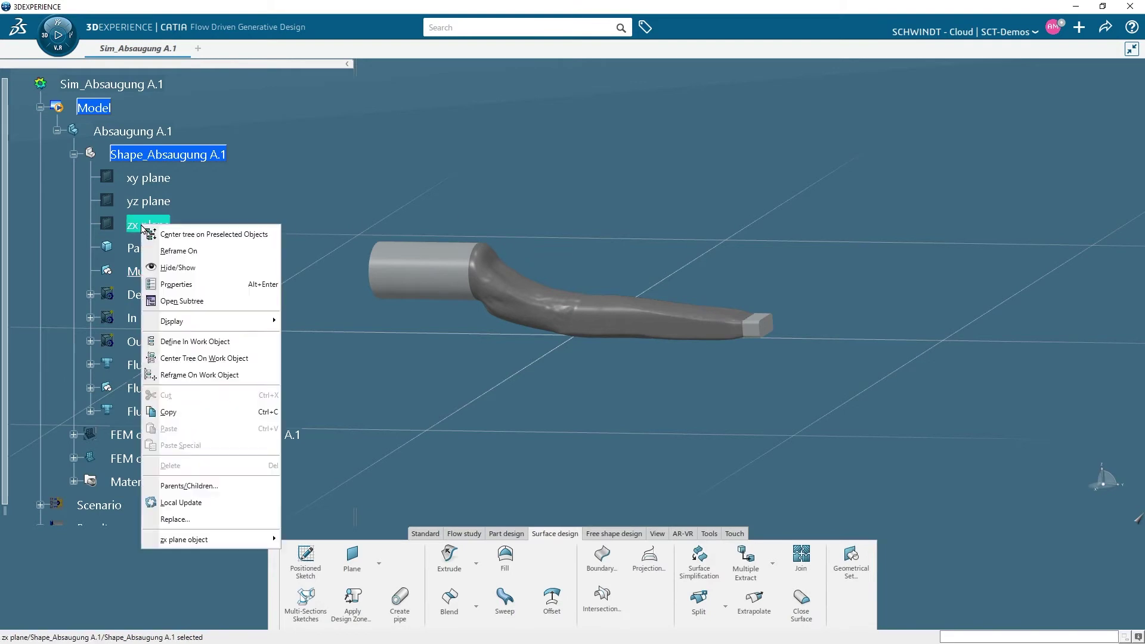
left_click(173, 267)
left_click(352, 557)
left_click(525, 293)
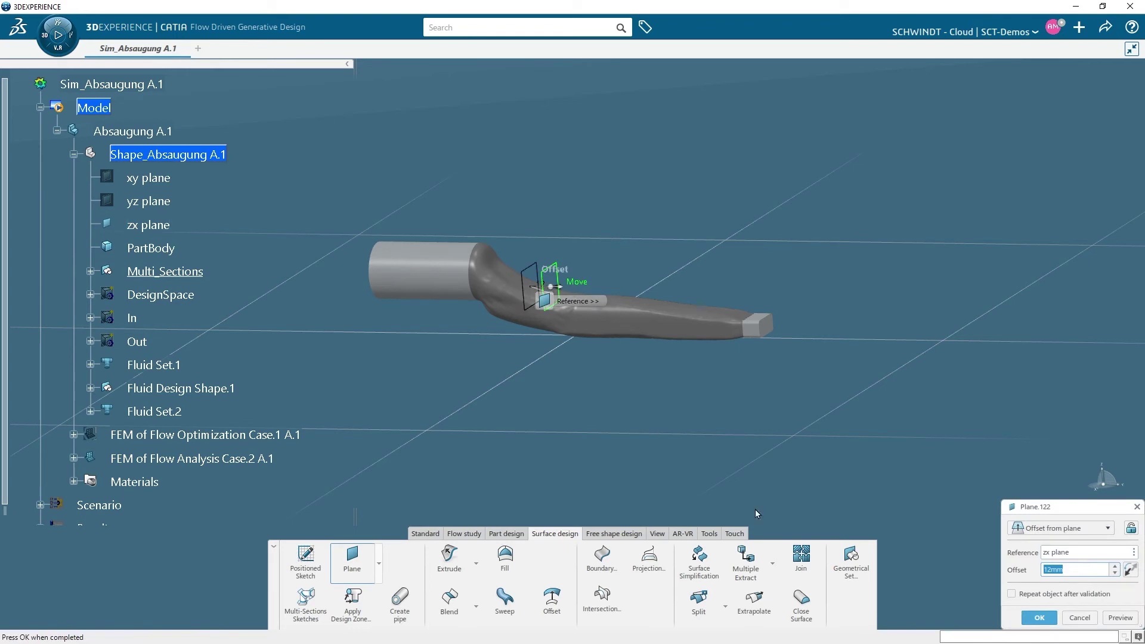
left_click(1129, 570)
left_click(1038, 618)
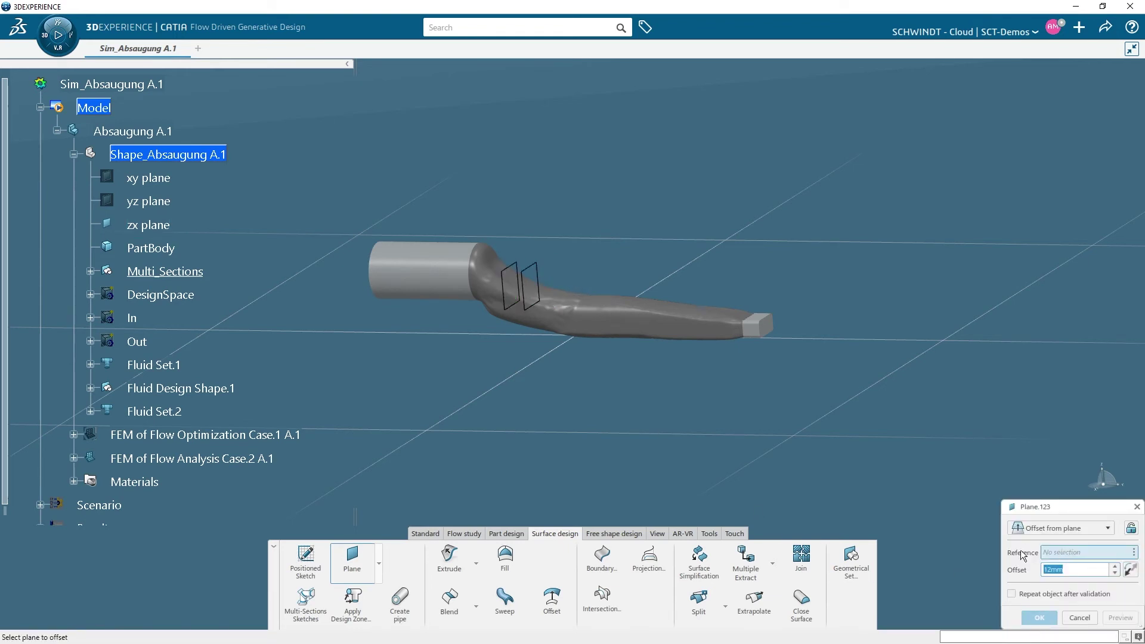
Step: Starting from the 12 mm offset plane, create two successive planes towards the rectangular end, each offset 33 mm from the preceding one
left_click(519, 265)
scroll(578, 282, "up", 4)
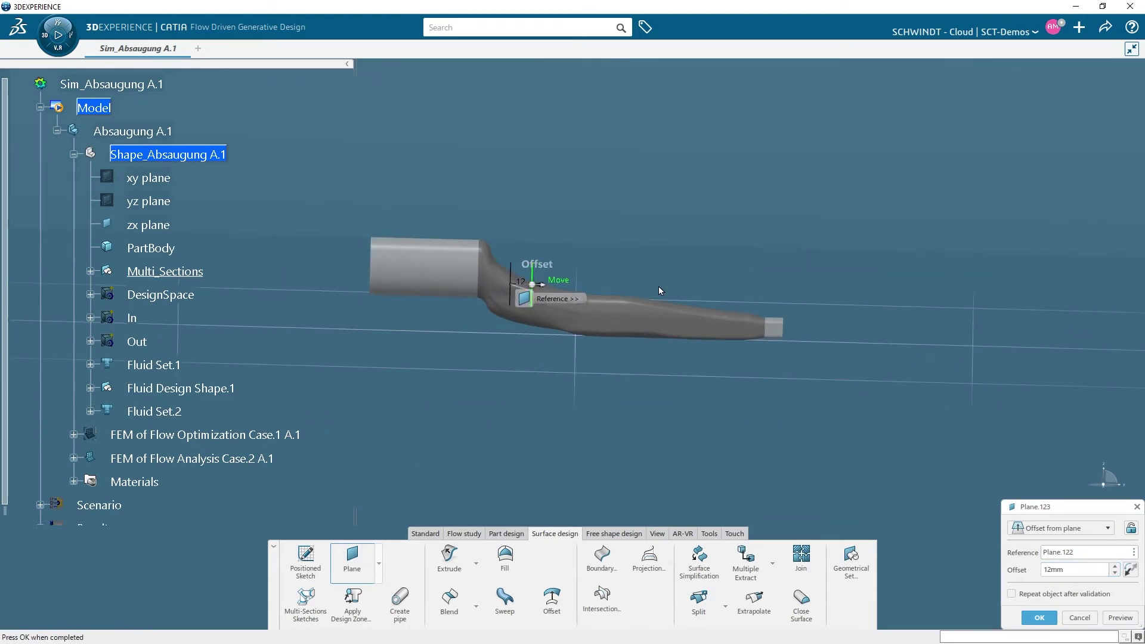
scroll(577, 282, "up", 1)
left_click_drag(487, 226, 564, 227)
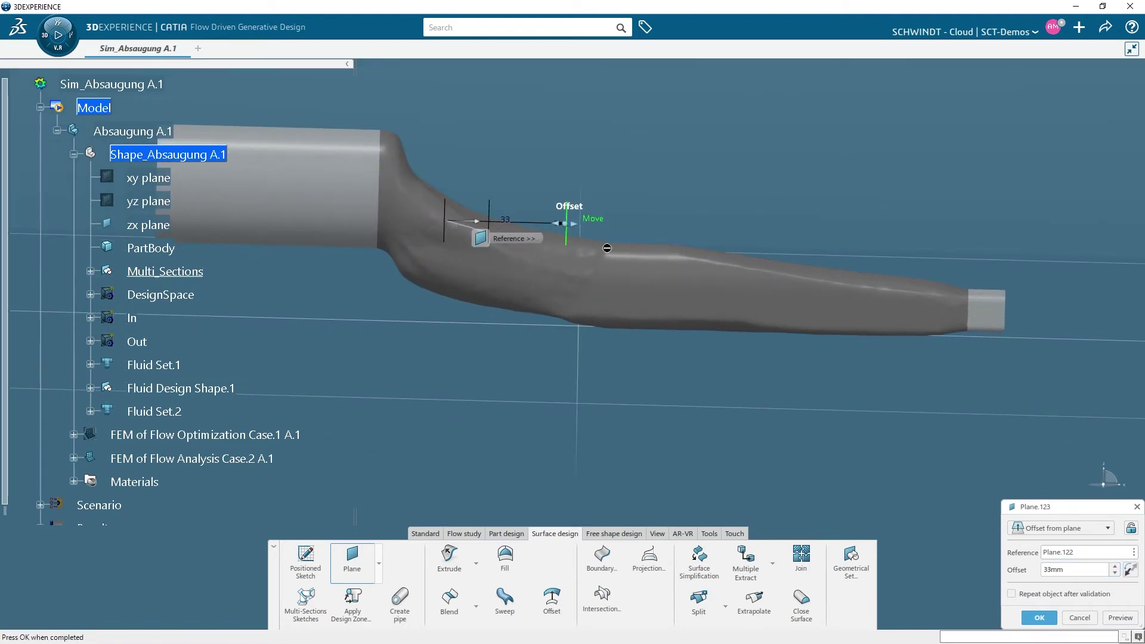
left_click(1039, 617)
left_click(566, 226)
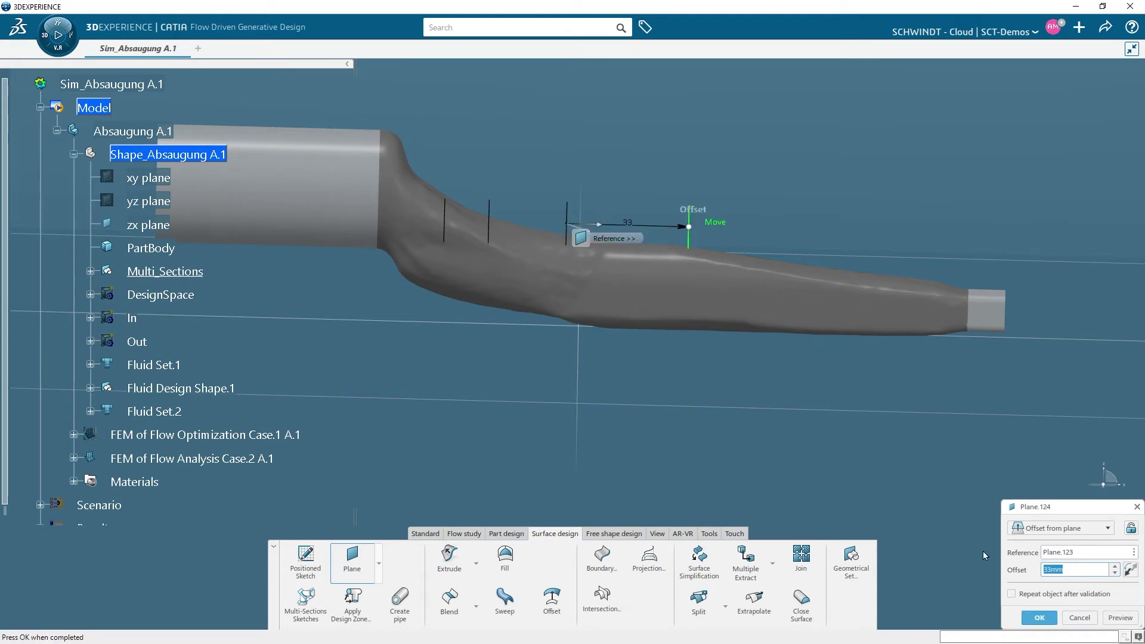
left_click(1039, 618)
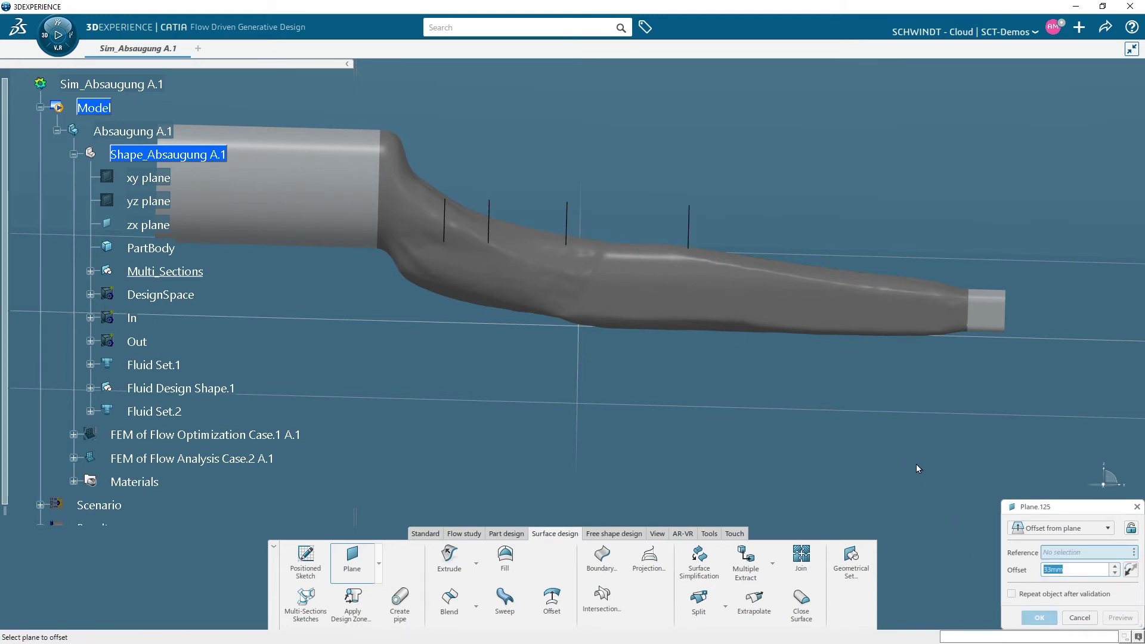
Step: Continue towards the rectangular end with a plane offset 49 mm from the last one and another 19 mm beyond it
left_click(690, 227)
left_click_drag(804, 237, 870, 230)
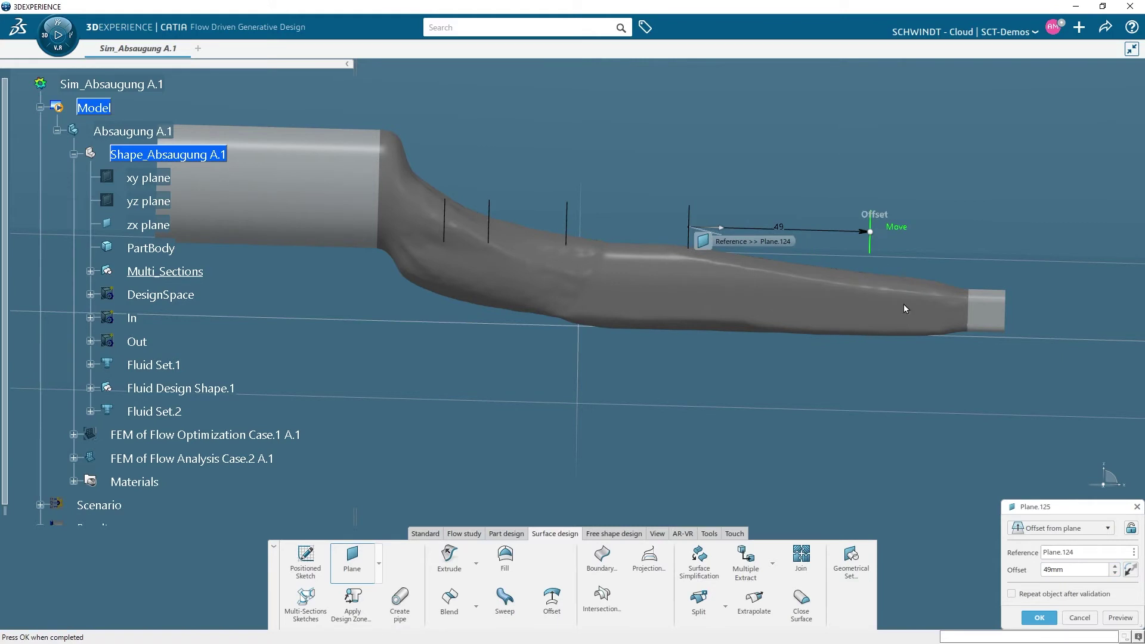
left_click(1038, 617)
left_click(870, 233)
left_click_drag(1049, 232, 939, 234)
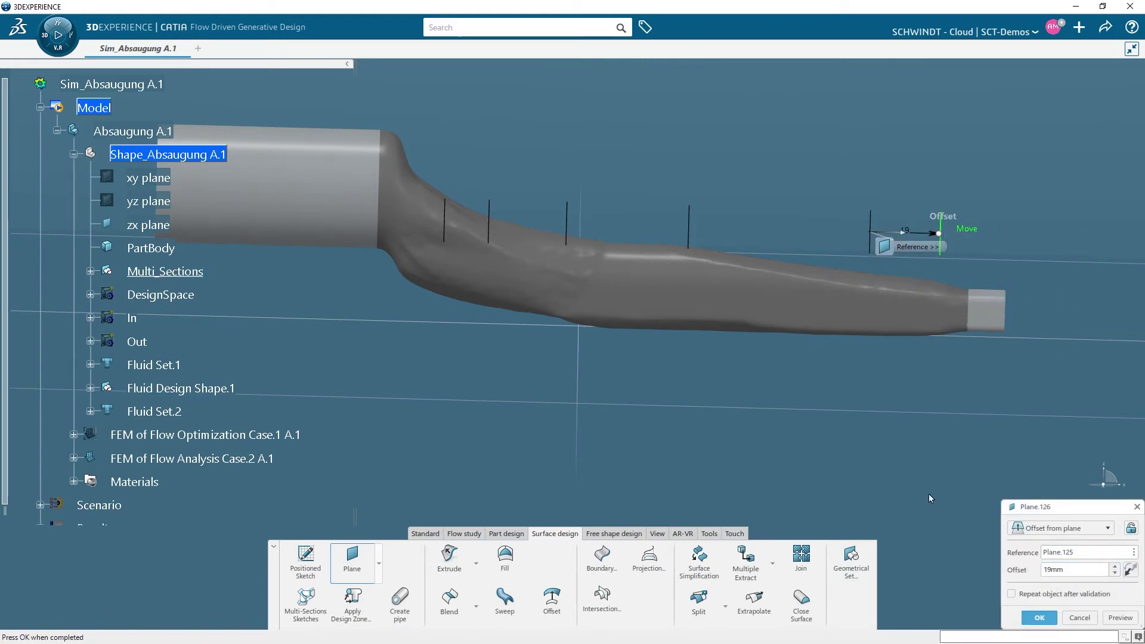
left_click(1038, 617)
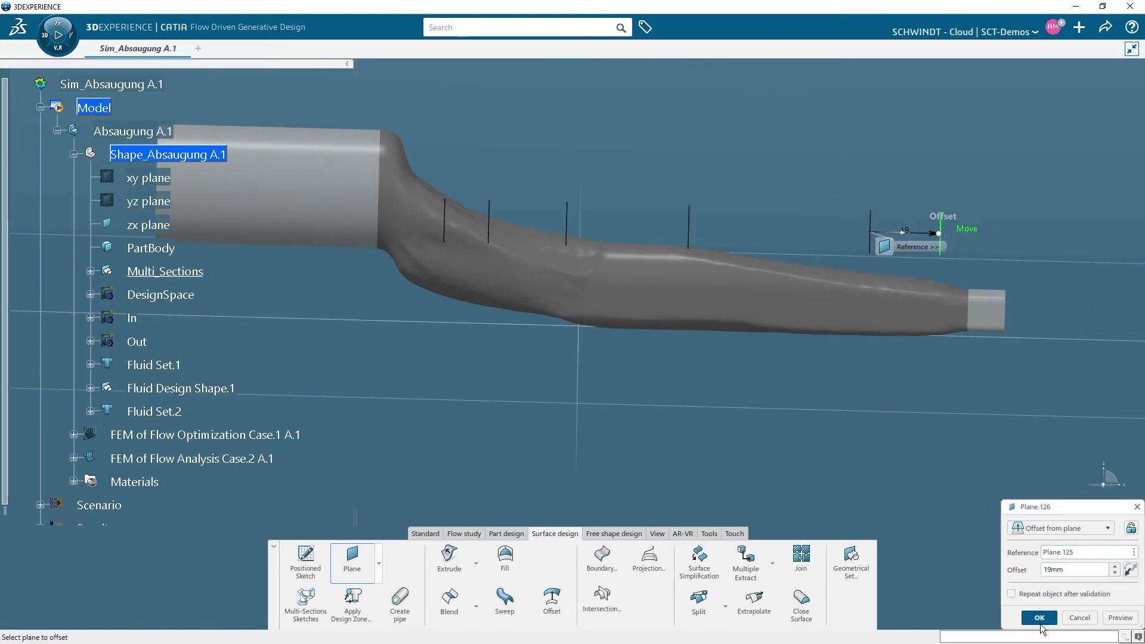
left_click(1079, 618)
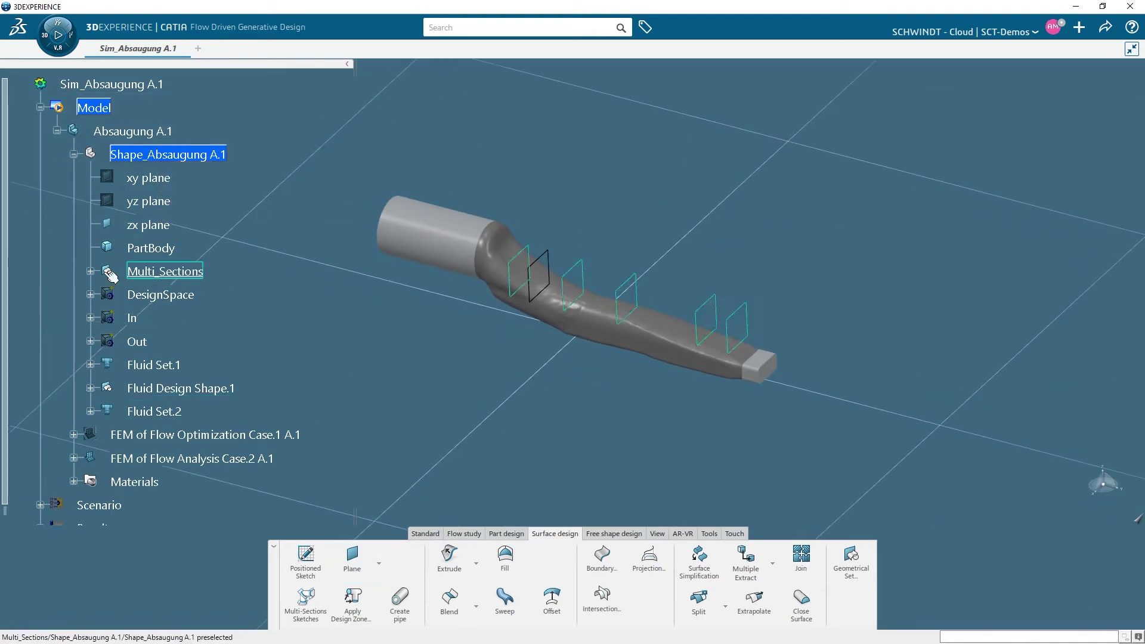
Step: Start Multi-Sections Sketches with Fluid Volume.4 as shape and the zx plane plus the five offset planes as section planes, and proceed to section configuration
left_click(90, 271)
middle_click_drag(458, 341, 448, 350)
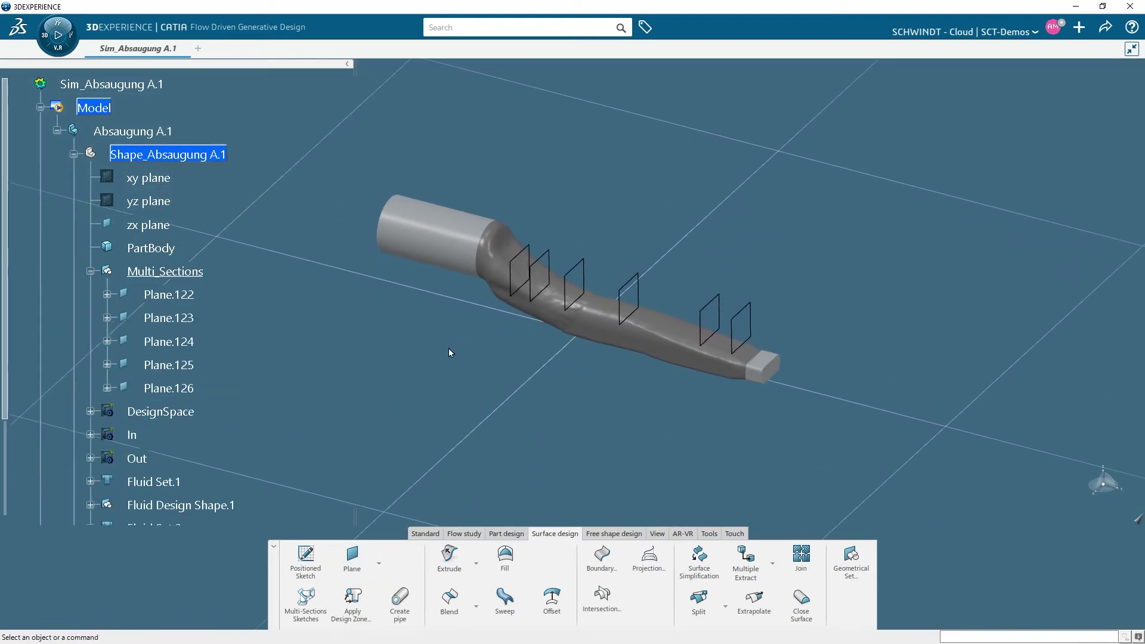
left_click(305, 603)
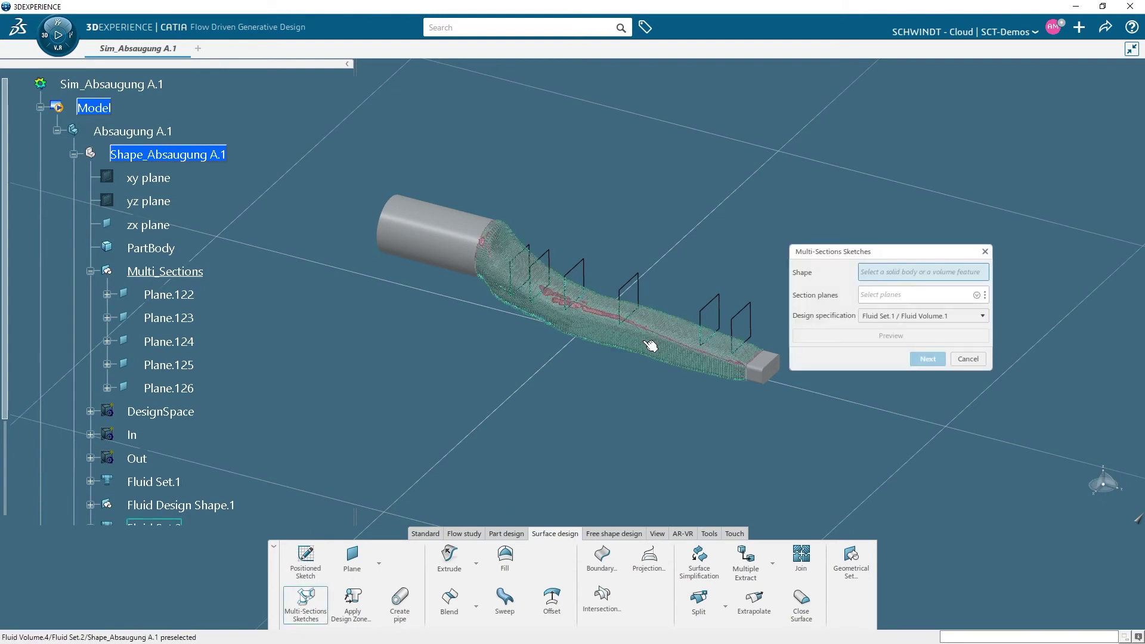
left_click_drag(447, 167, 781, 463)
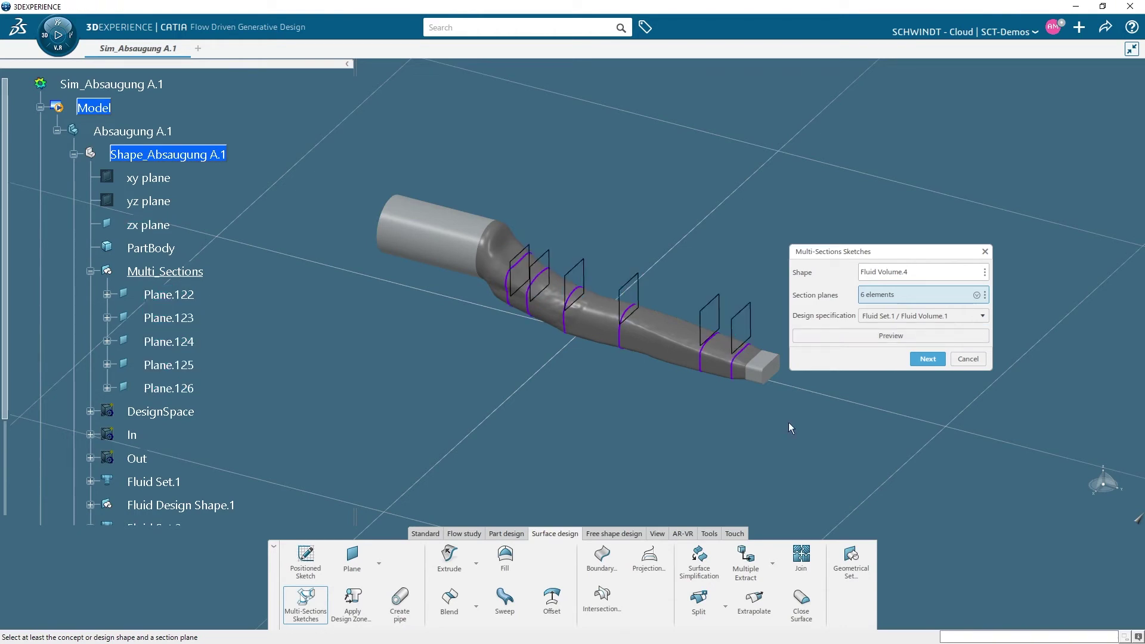
middle_click_drag(788, 421, 759, 368)
middle_click_drag(703, 419, 528, 417)
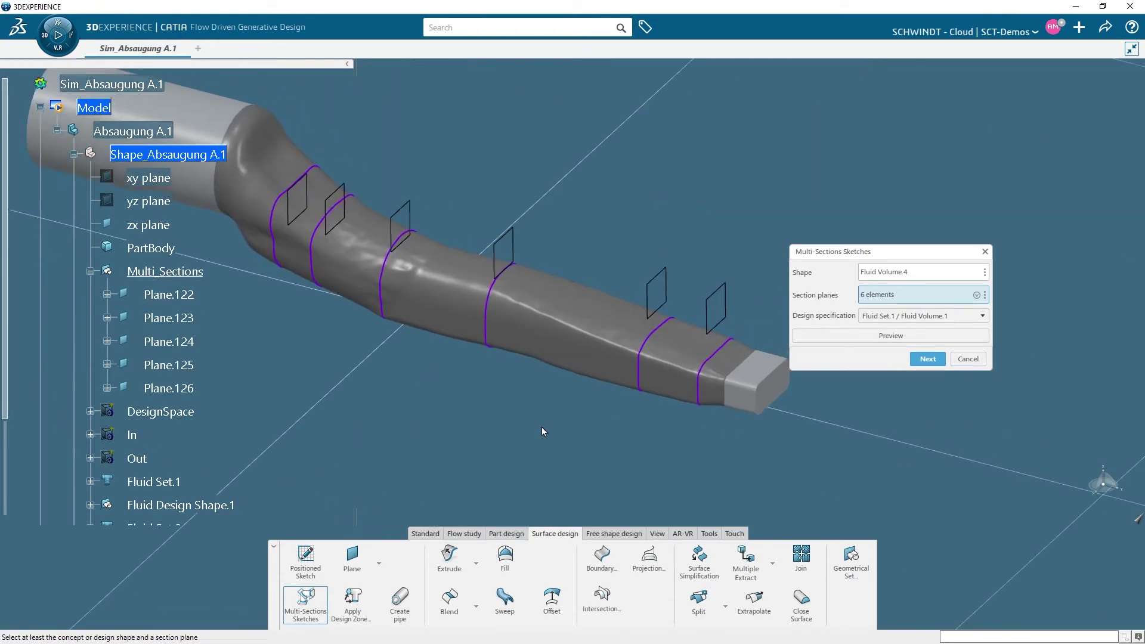
left_click(931, 360)
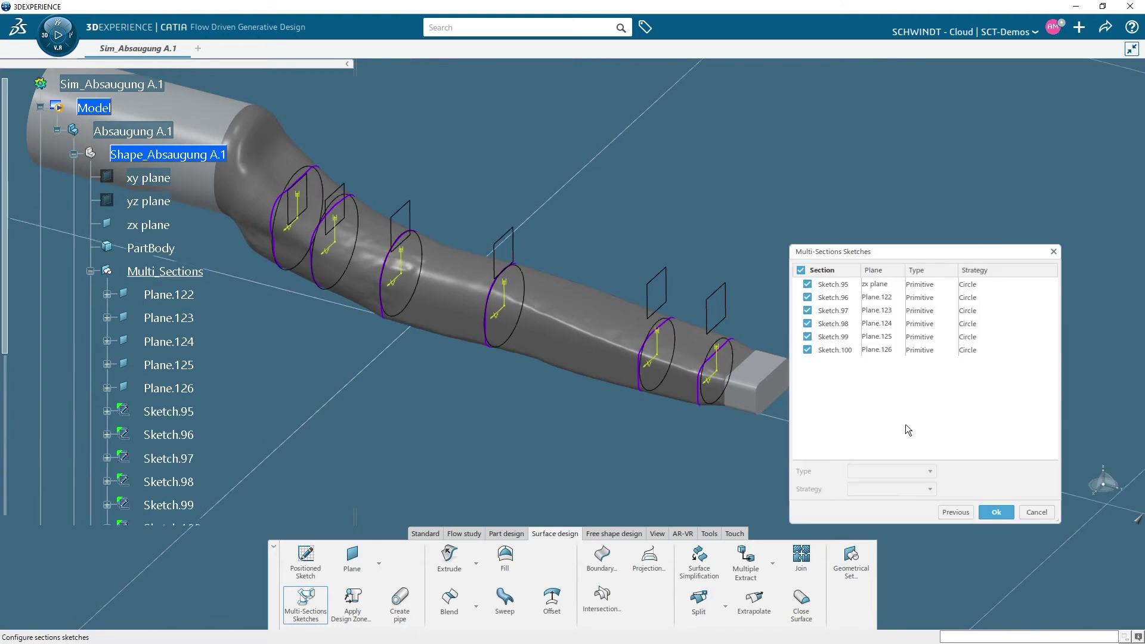
Step: Select all six section sketches, look through the available types and primitive strategies, and set their type to Spline
left_click(840, 286)
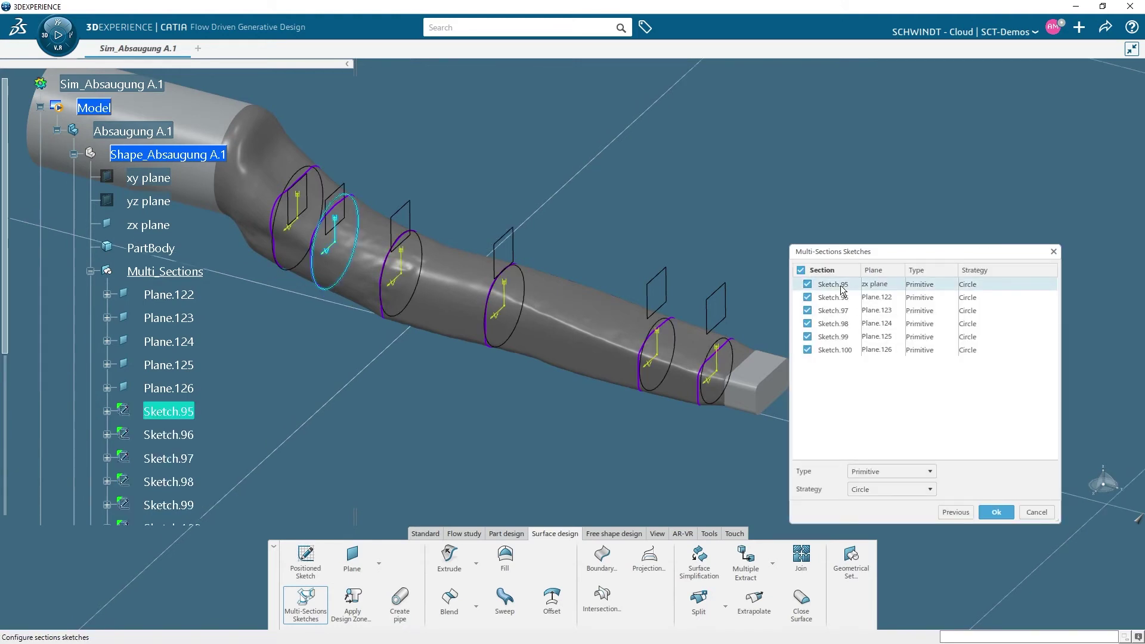
left_click(852, 350, "shift")
left_click(927, 471)
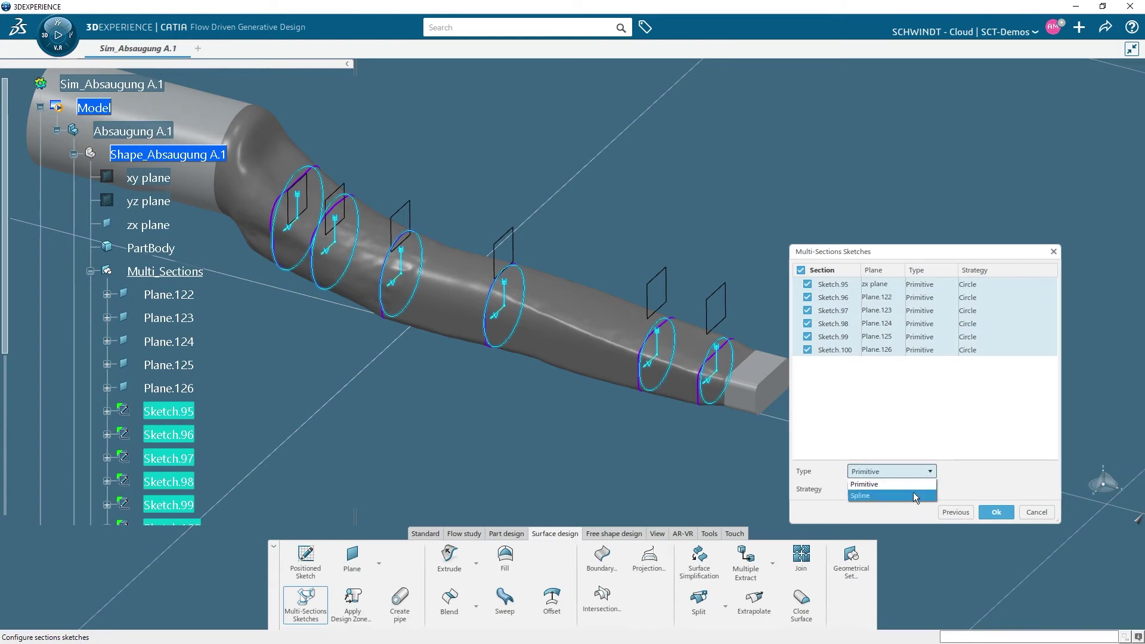
left_click(882, 484)
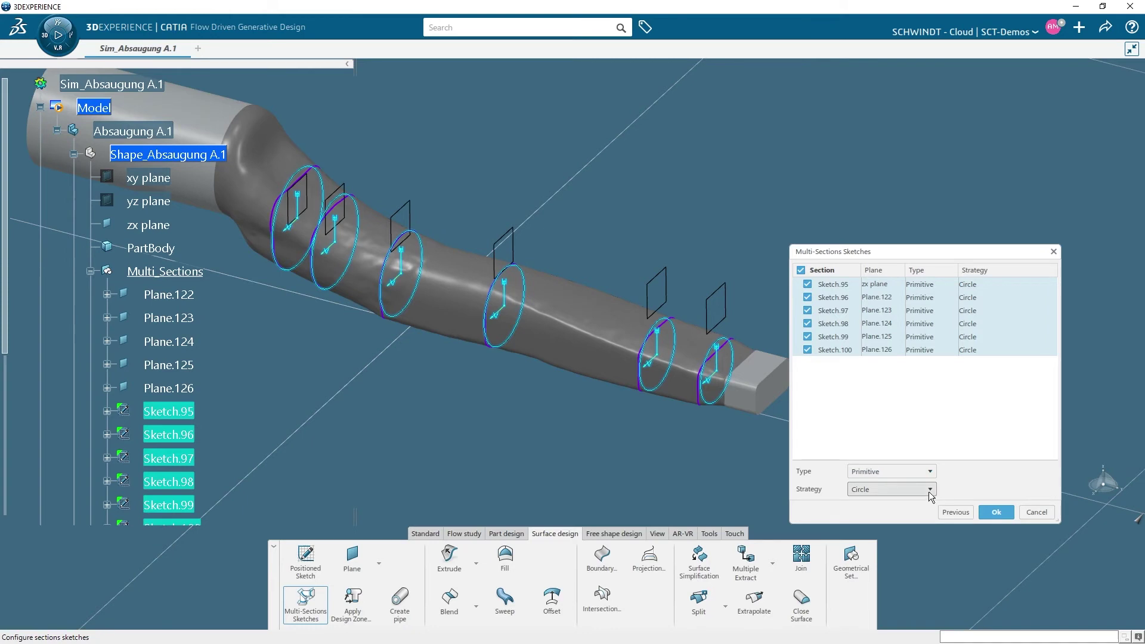
left_click(929, 489)
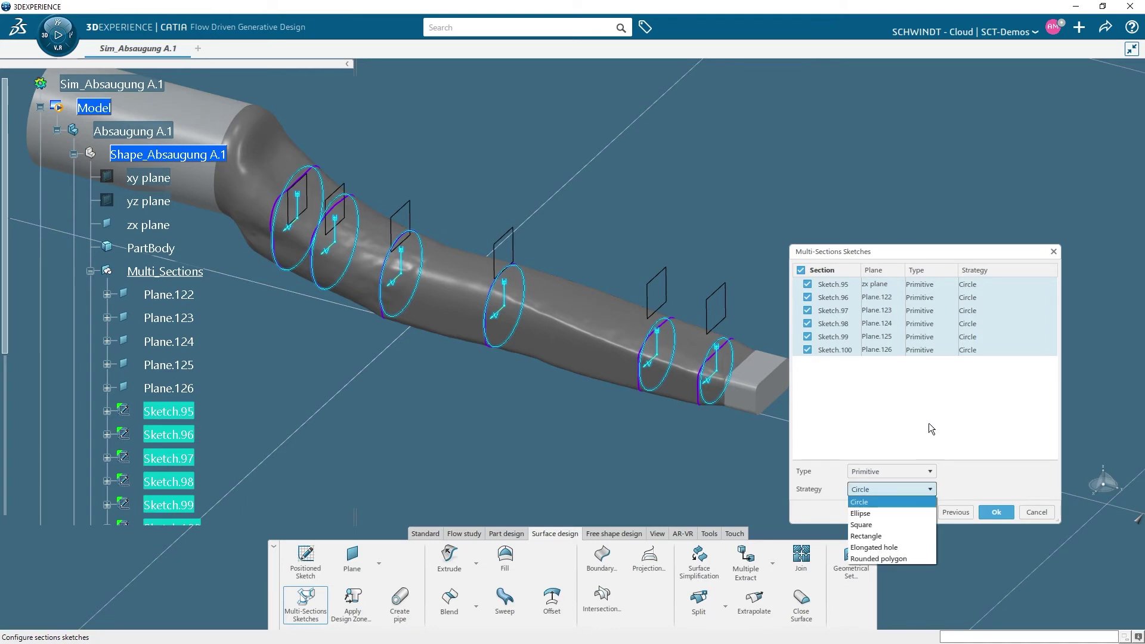
left_click(929, 425)
left_click(925, 473)
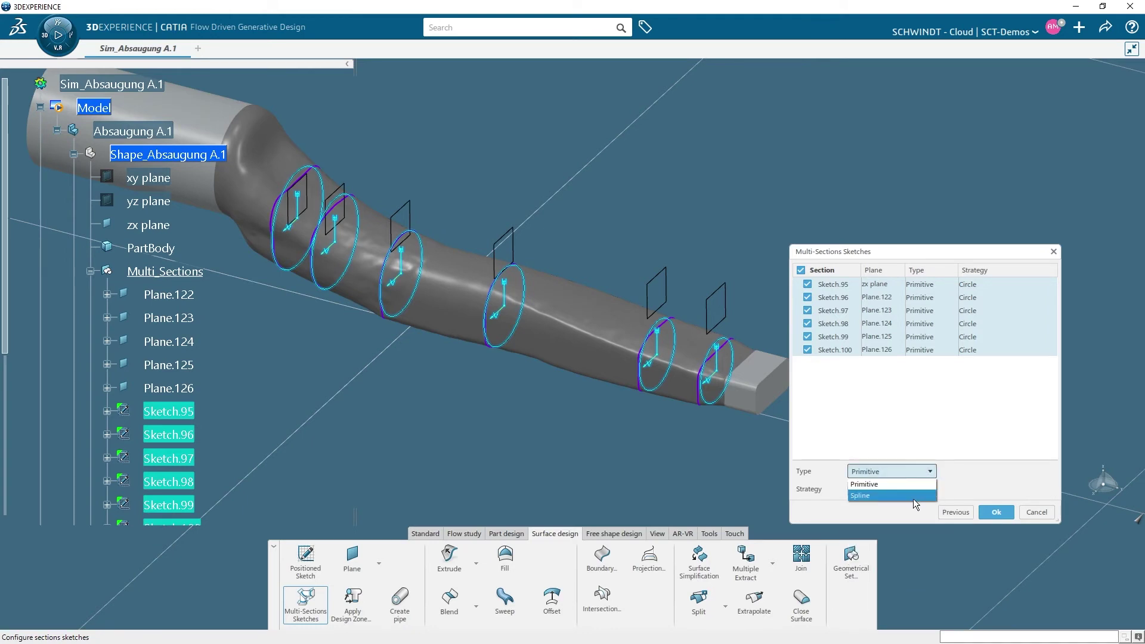
left_click(913, 496)
Step: Set the strategy of the section sketches to Spline by nb points with 8 points and create the sketches
left_click(918, 492)
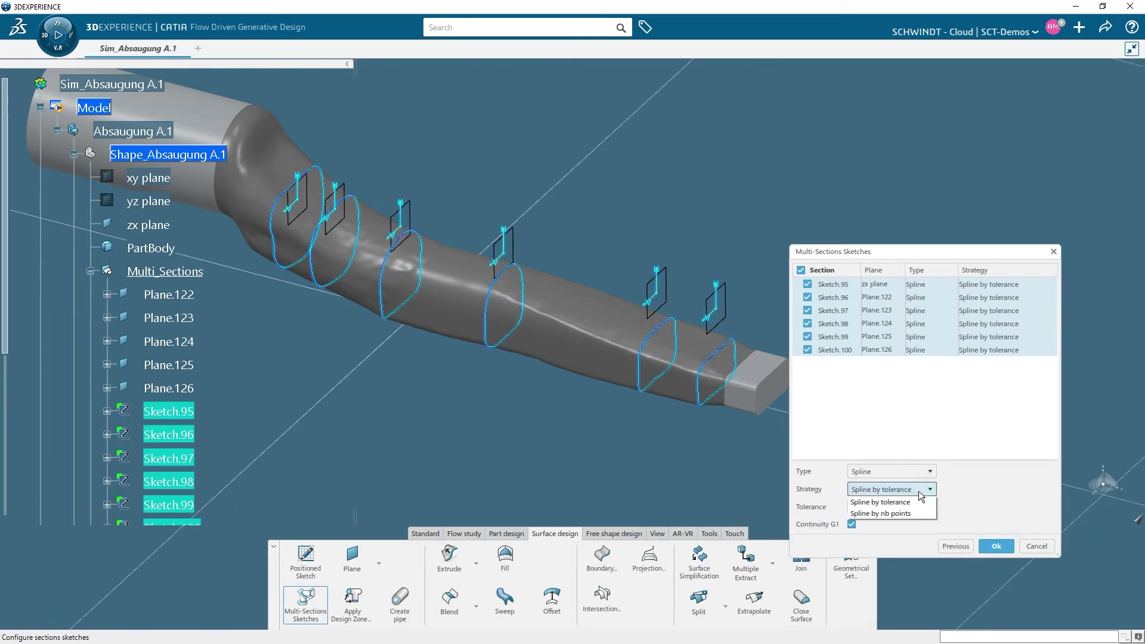
left_click(913, 514)
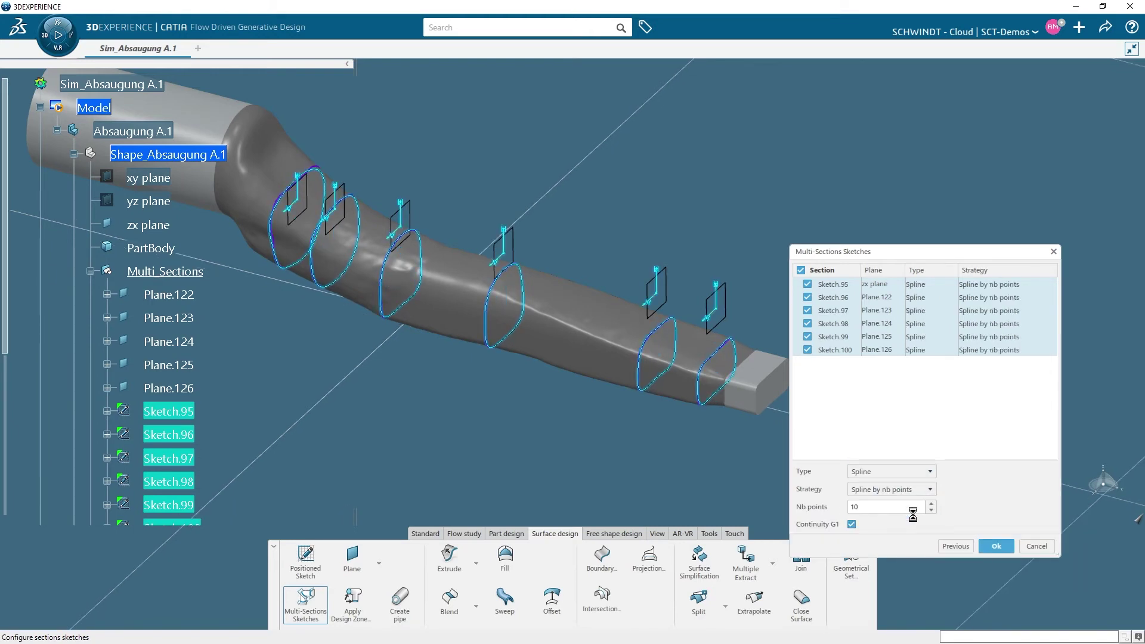
left_click(931, 511)
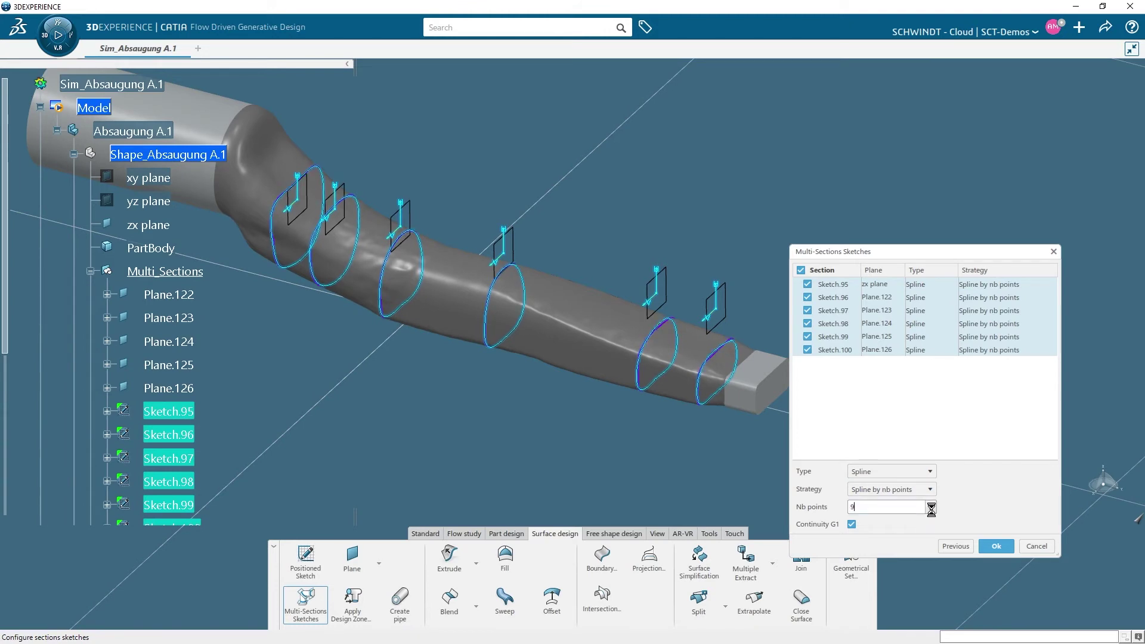
left_click(931, 510)
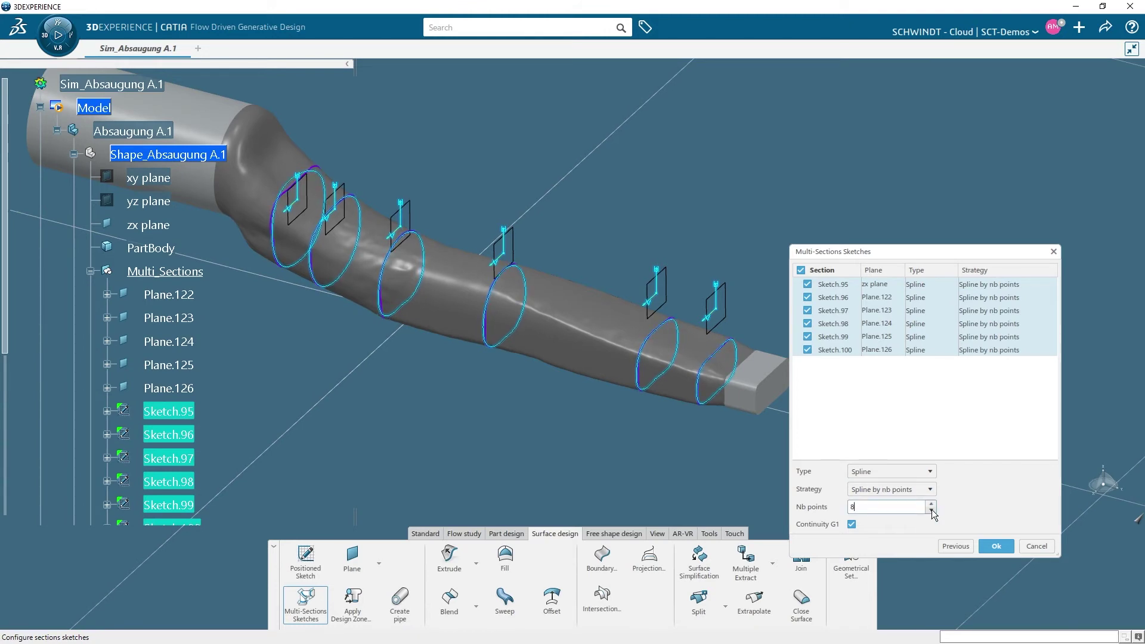
left_click(996, 545)
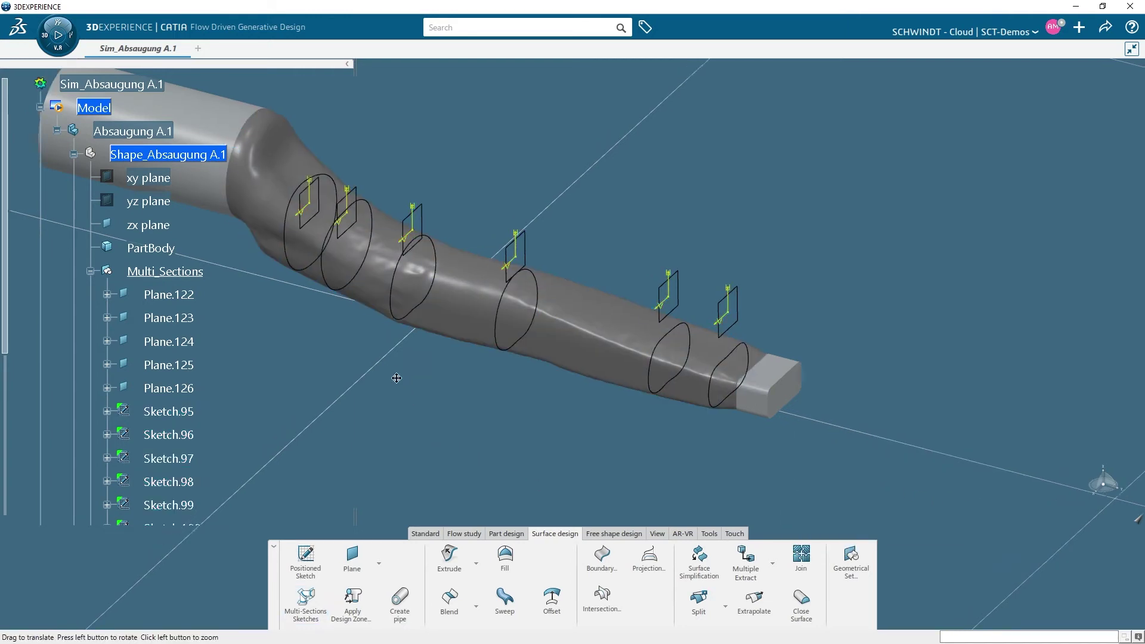
Step: Hide Fluid Design Shape.1 and Fluid Set.2 so that only the section sketches remain in view
middle_click_drag(396, 378, 480, 398)
left_click(90, 272)
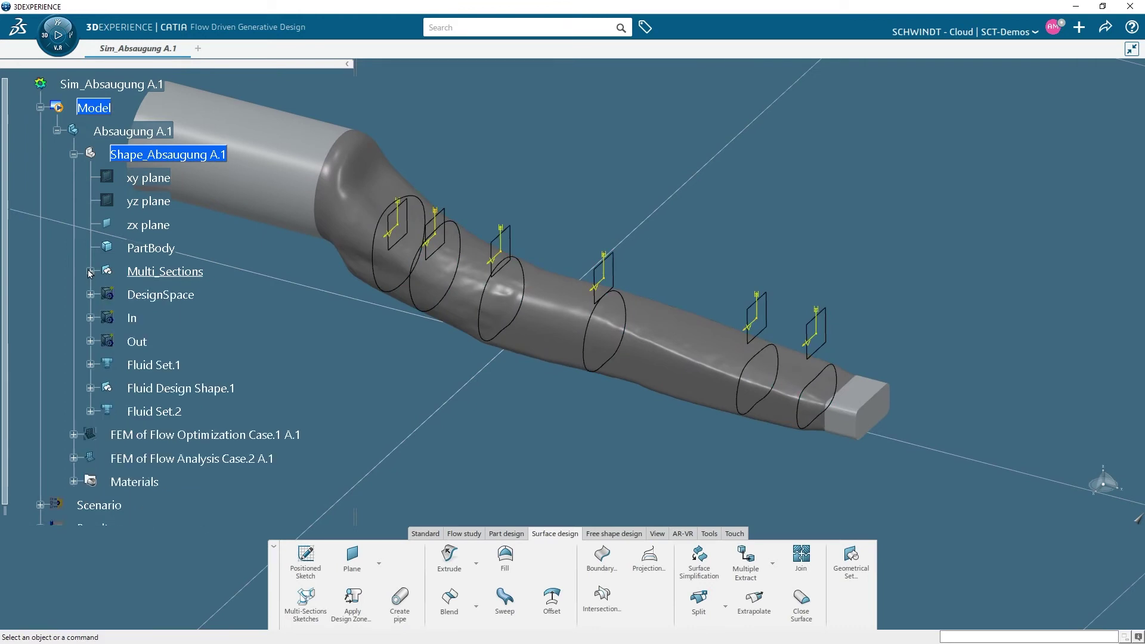
left_click(178, 388)
right_click(154, 388)
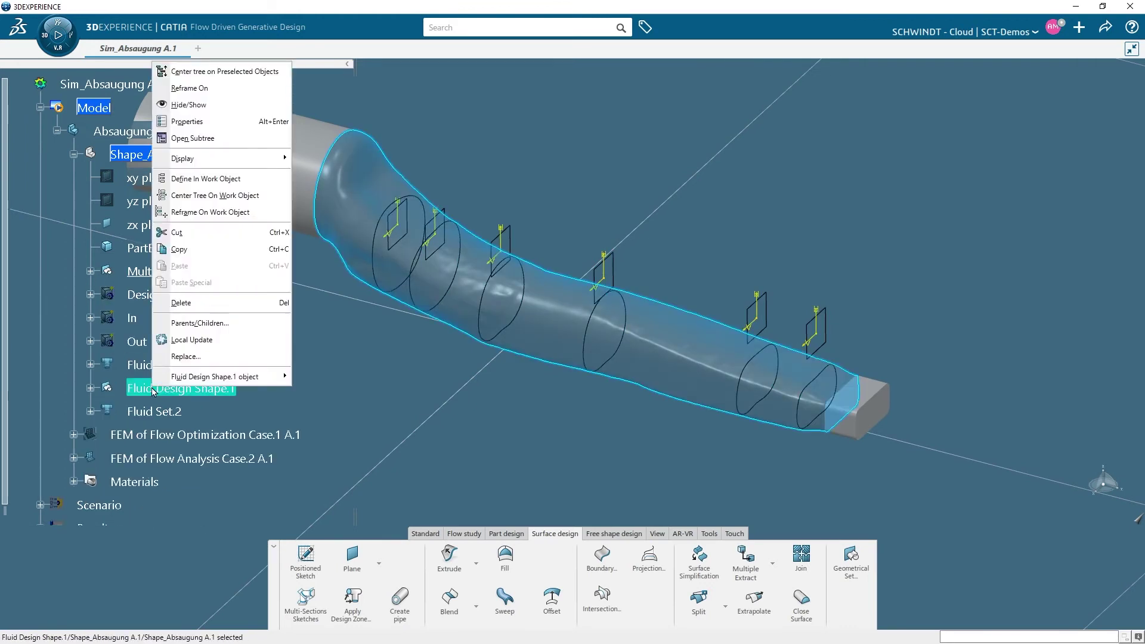
left_click(188, 104)
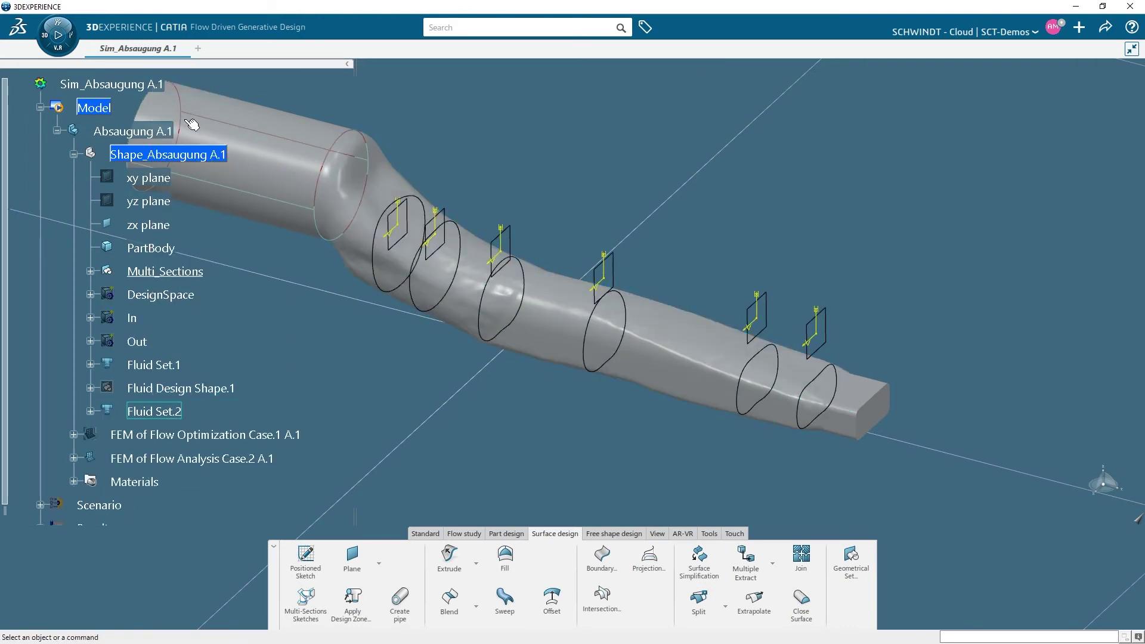
right_click(162, 411)
left_click(217, 127)
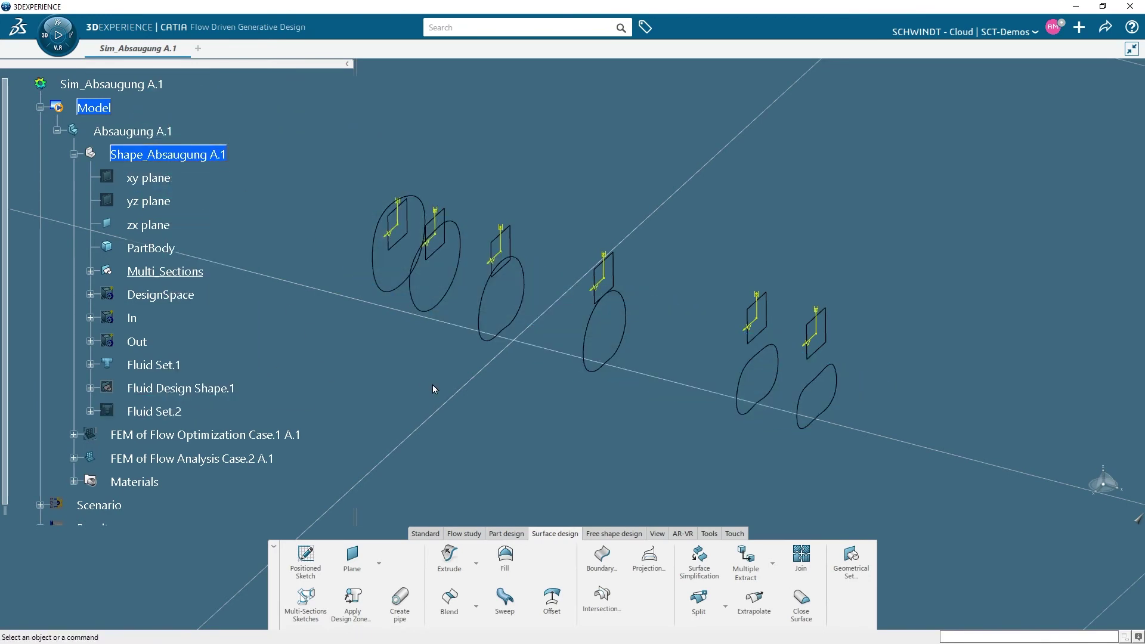
Step: Create a Multi-Sections Surface through all six section sketches in order, from the cylinder side to the rectangular end
left_click(476, 607)
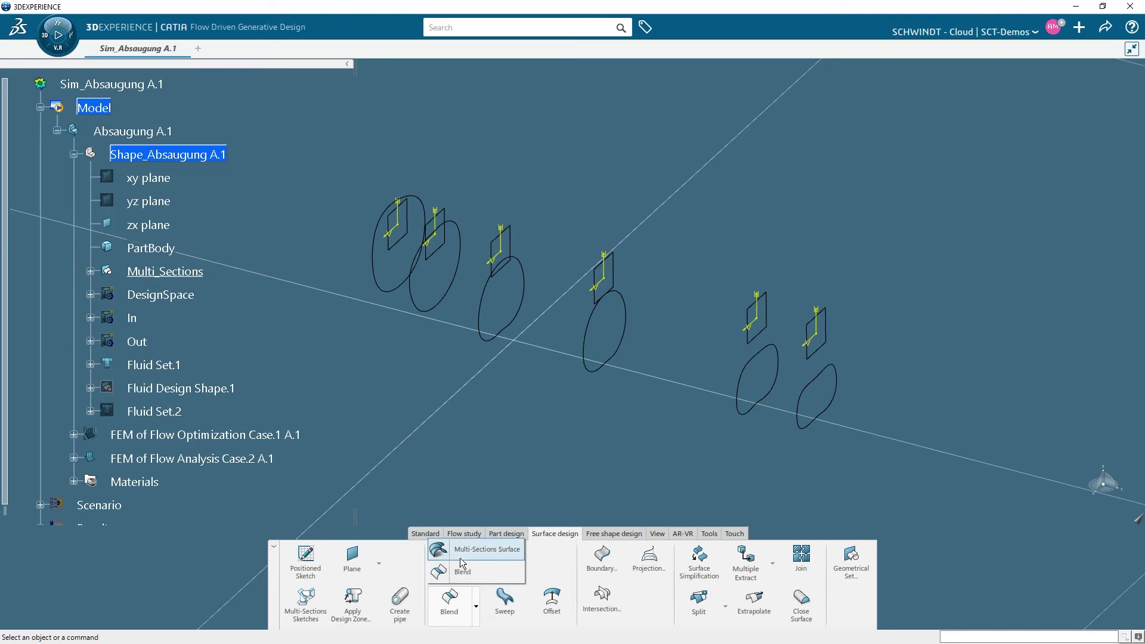
left_click(461, 550)
left_click(391, 290)
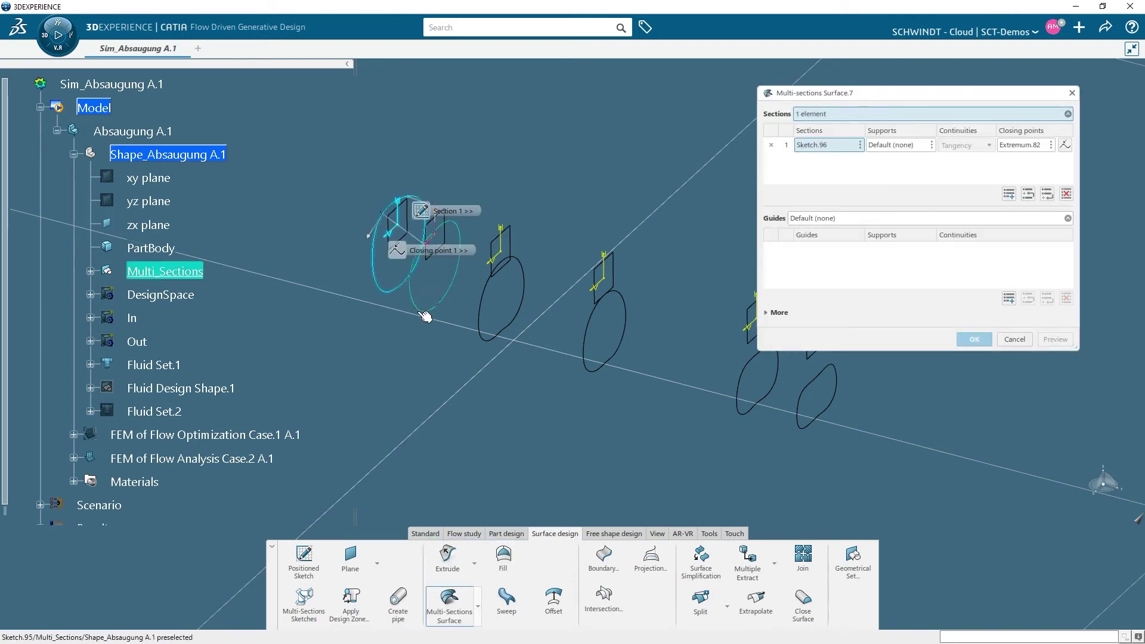
left_click(423, 310)
left_click(488, 343)
left_click(592, 374)
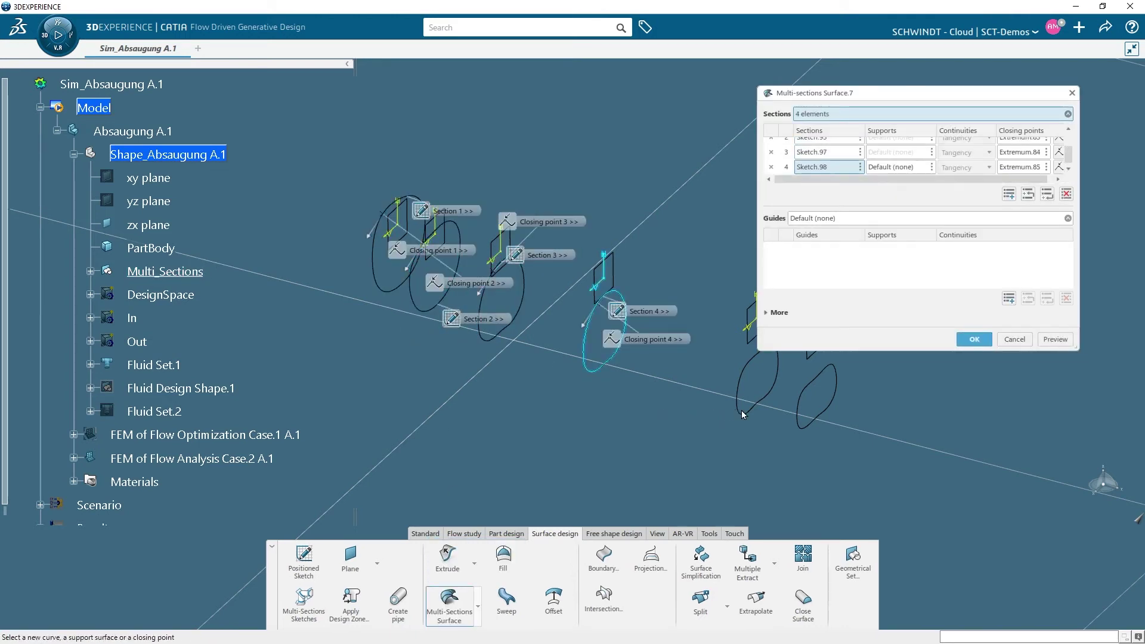
left_click(741, 412)
left_click(806, 425)
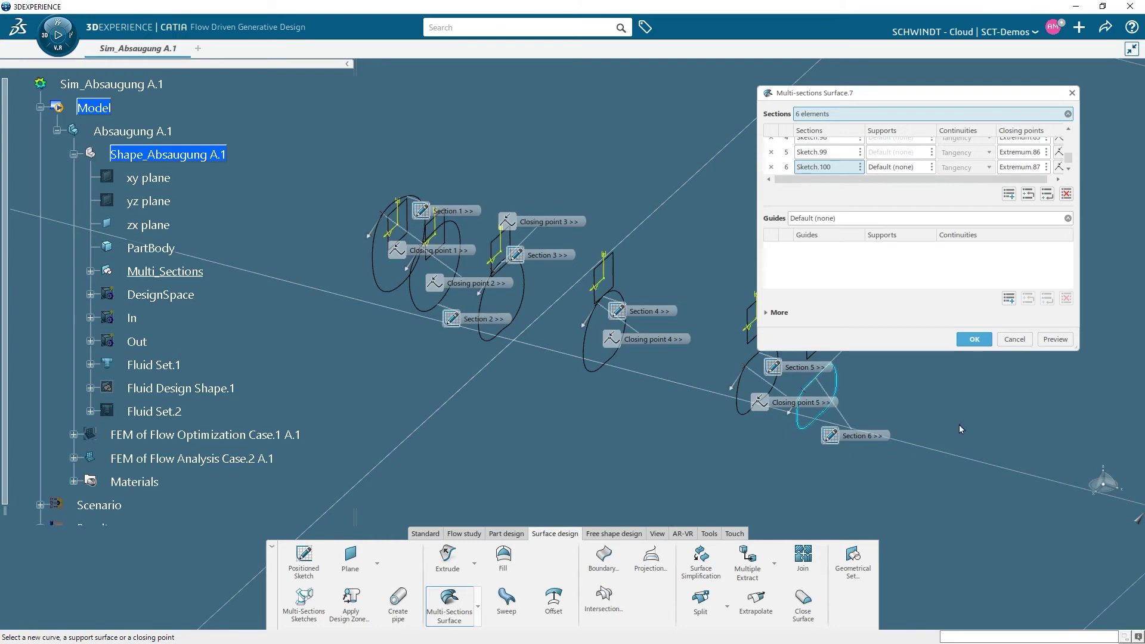
left_click(973, 339)
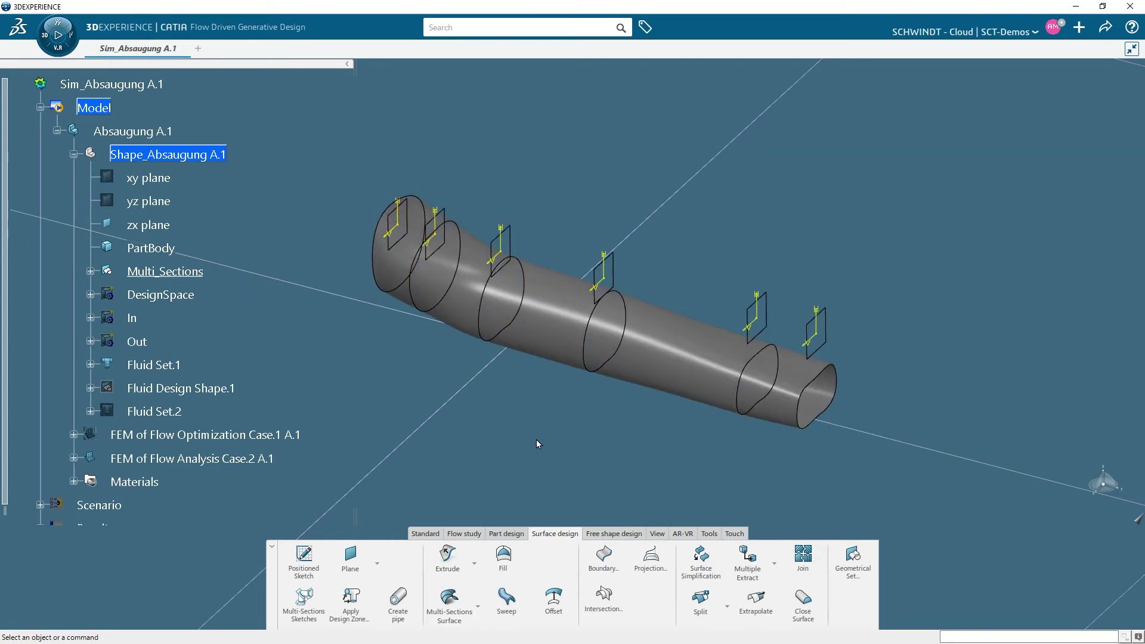
Step: Insert a new geometrical set under the shape and name it Bend
left_click(90, 271)
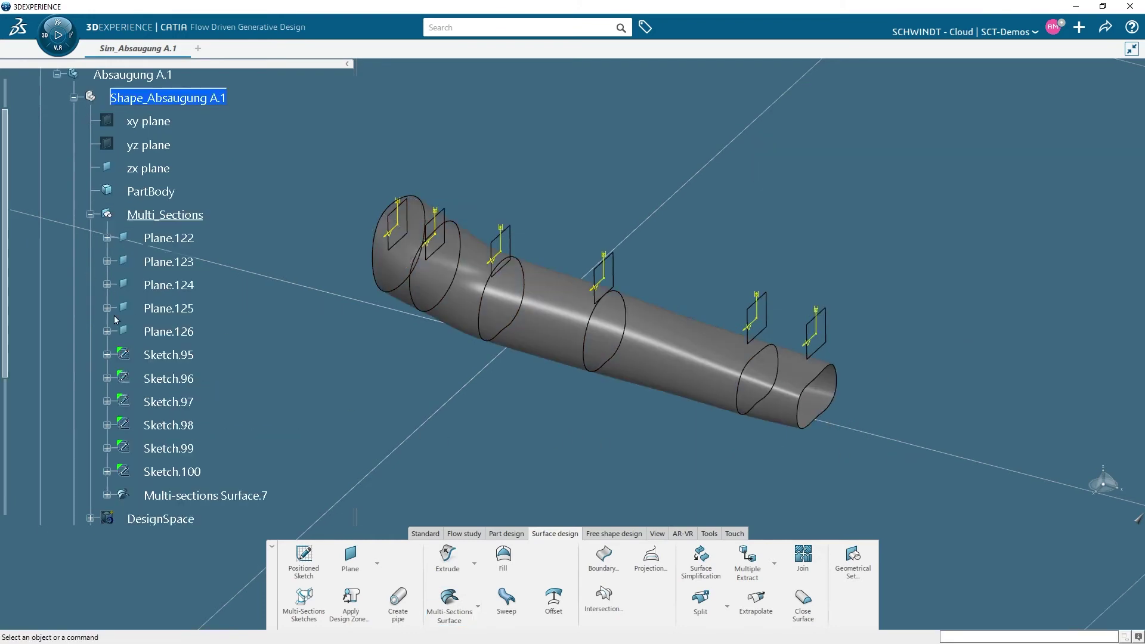
left_click(90, 215)
left_click(207, 96)
left_click(260, 68)
left_click(200, 239)
key("alt+Return")
type("Be")
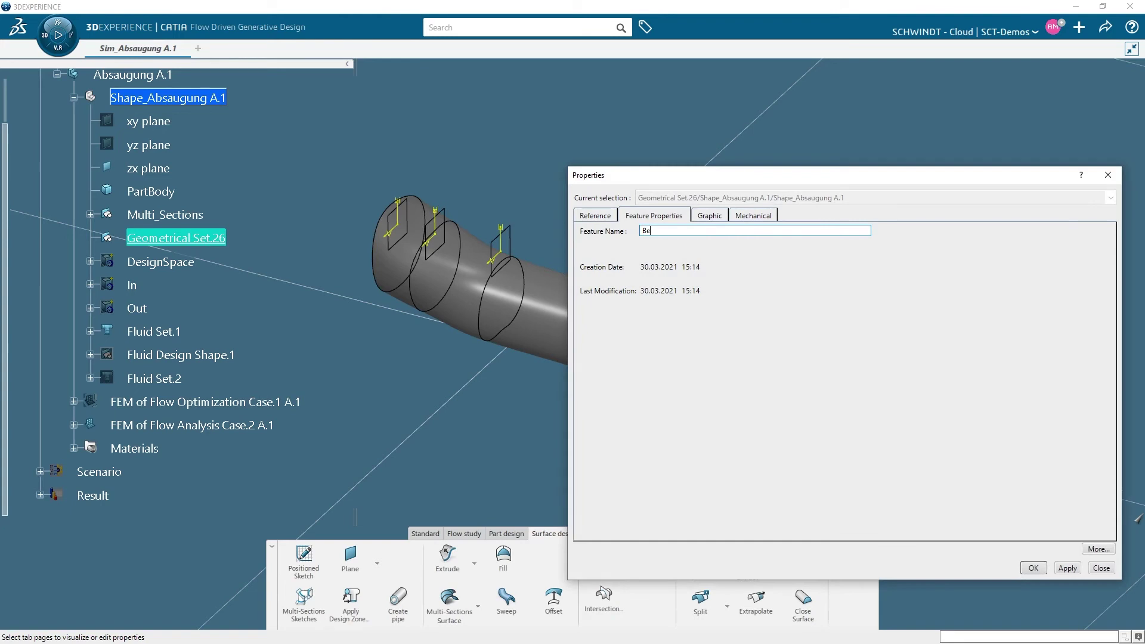
type("nd")
key("Return")
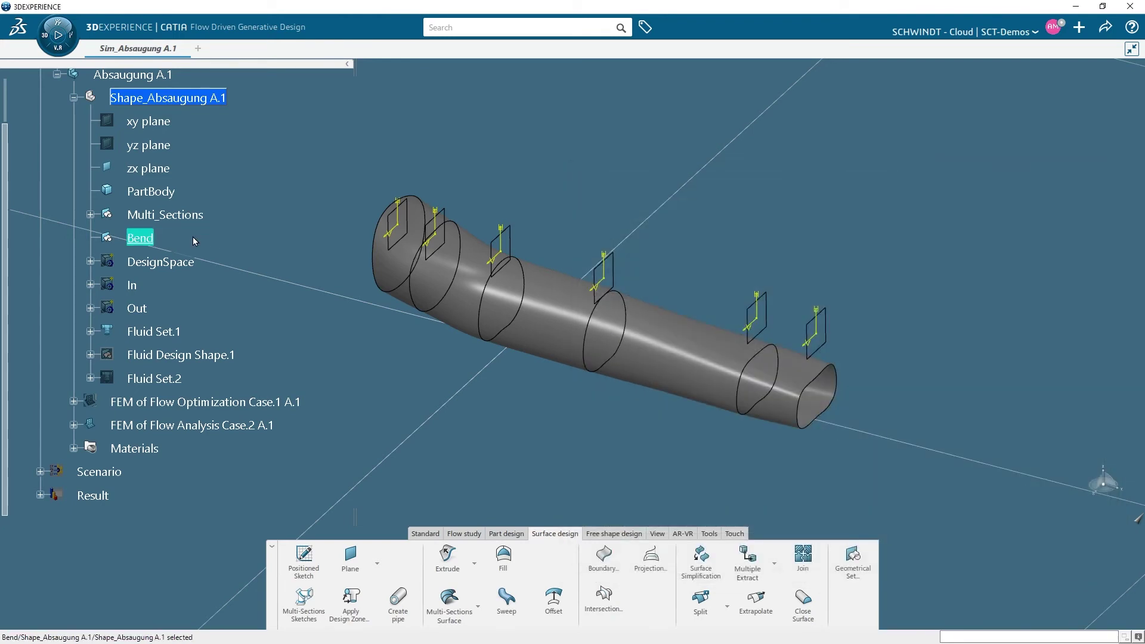
Step: Show the In and Out bodies
right_click(130, 286)
left_click(147, 332)
right_click(134, 307)
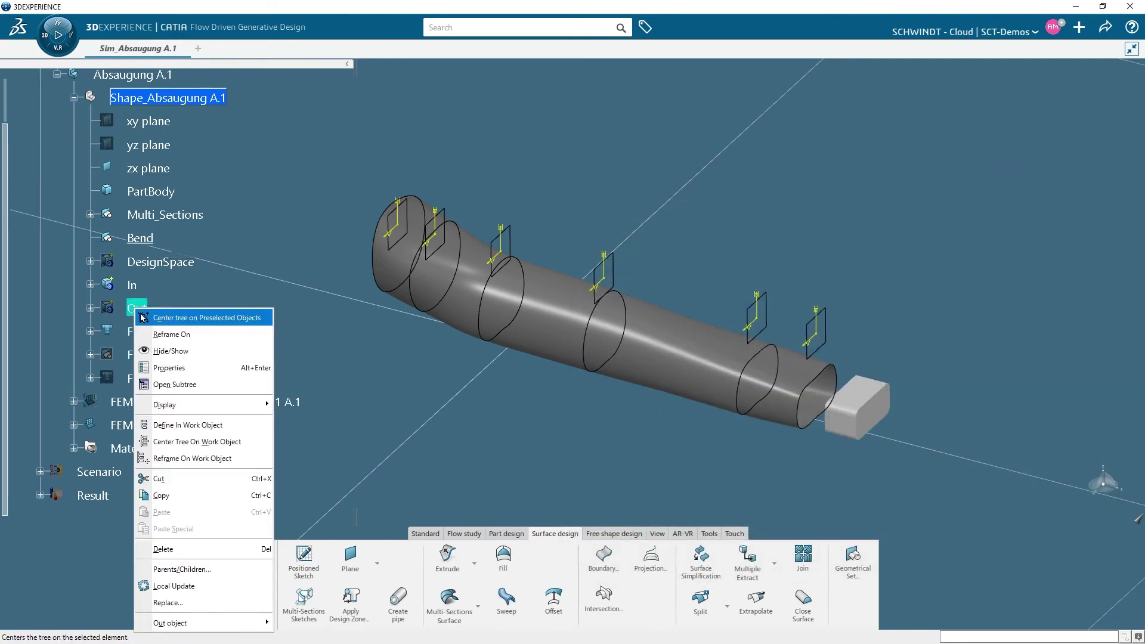
left_click(148, 353)
Step: Extract the duct-facing edge loop and the side surface of the rectangular In body with tangent continuity using Multiple Extract
left_click(765, 557)
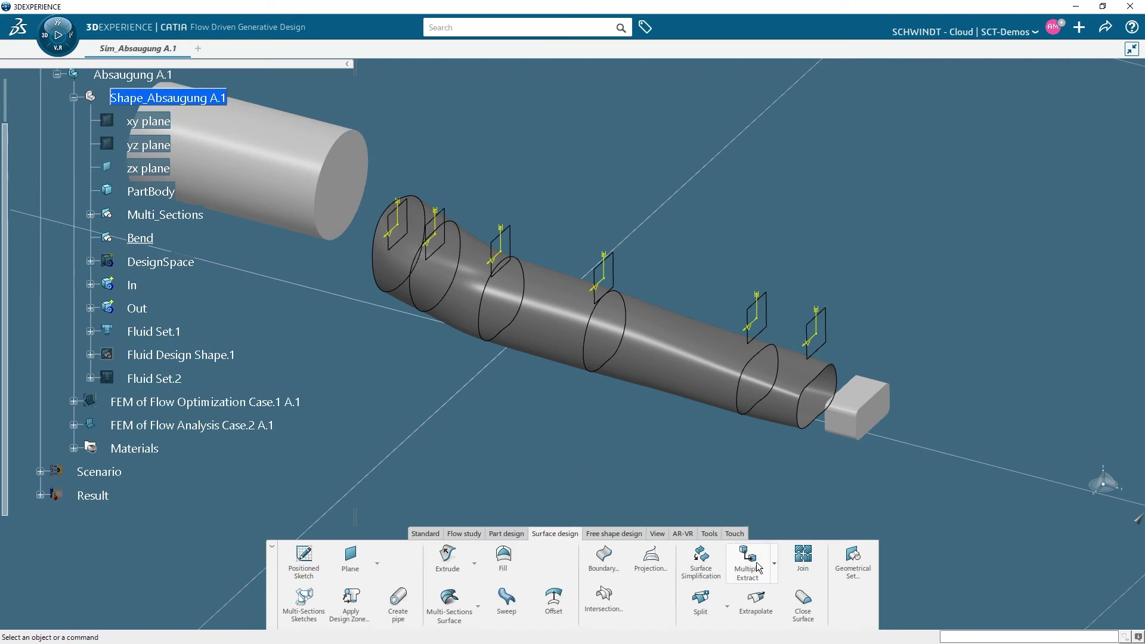
scroll(793, 412, "up", 4)
left_click(863, 439)
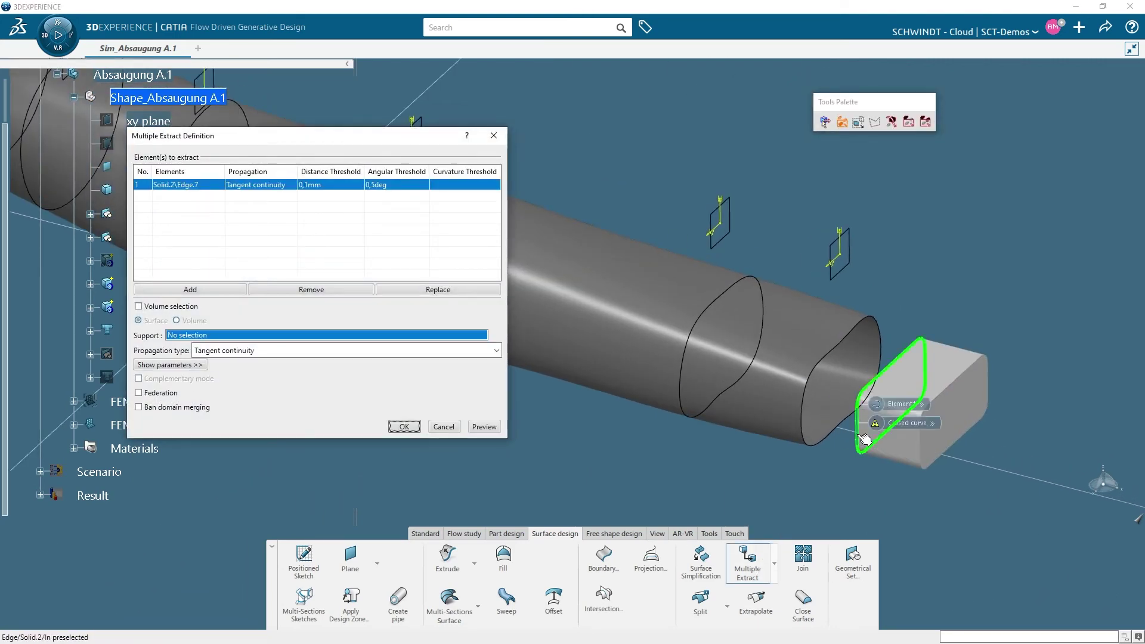
left_click(483, 426)
left_click(404, 425)
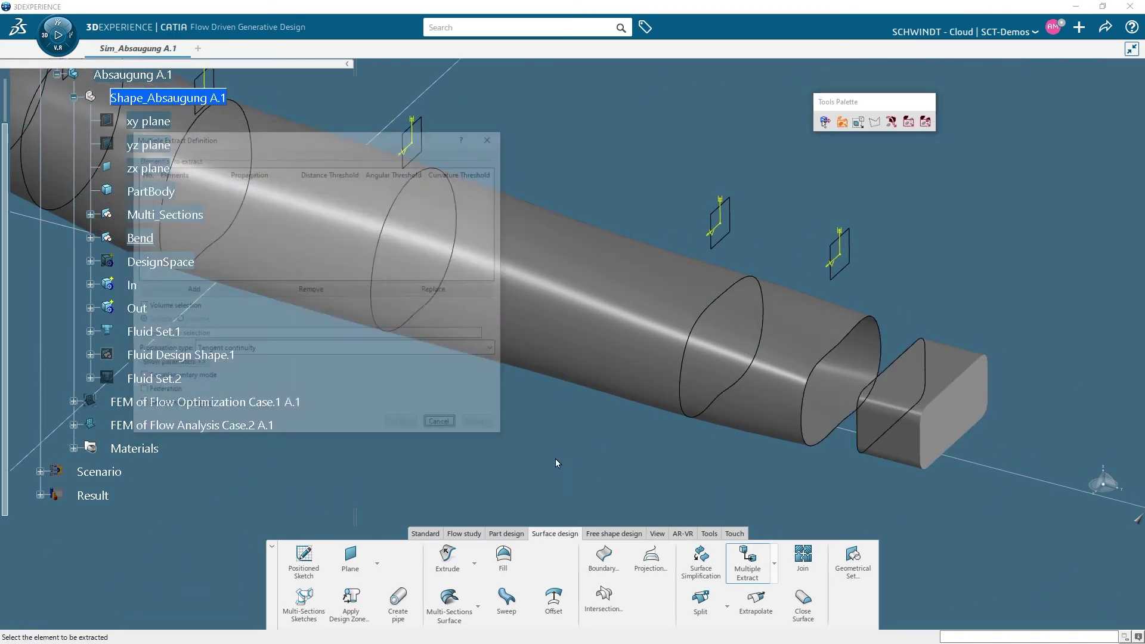
Step: Extract the duct-facing circular edge and lateral surface of the Out cylinder with tangent continuity, and hide the In and Out bodies
left_click(671, 334)
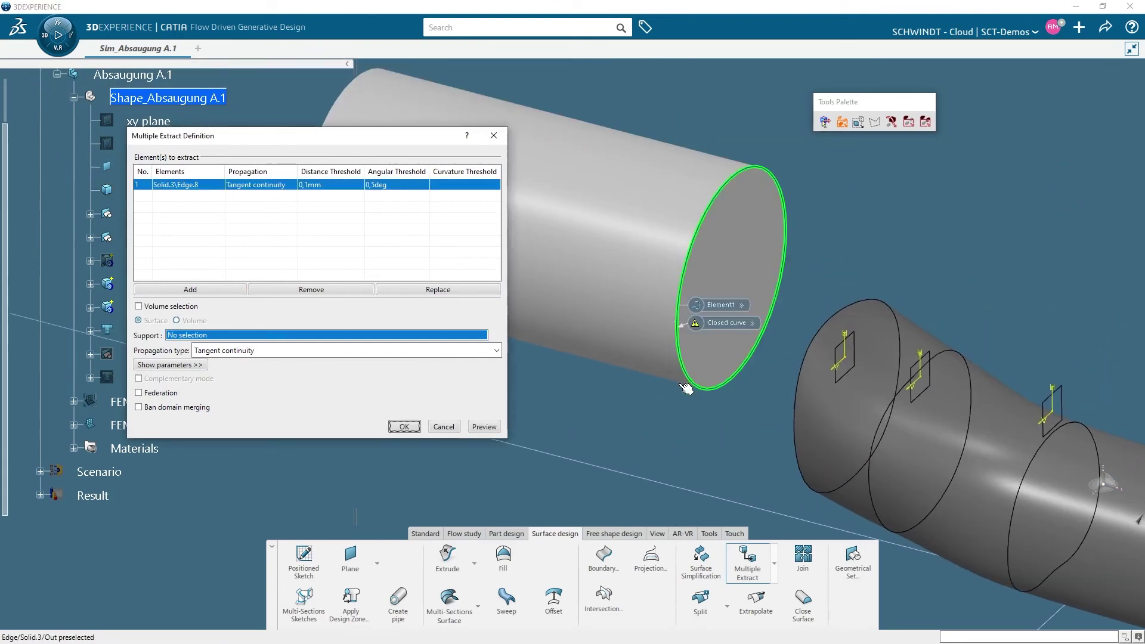
left_click(484, 426)
left_click(404, 426)
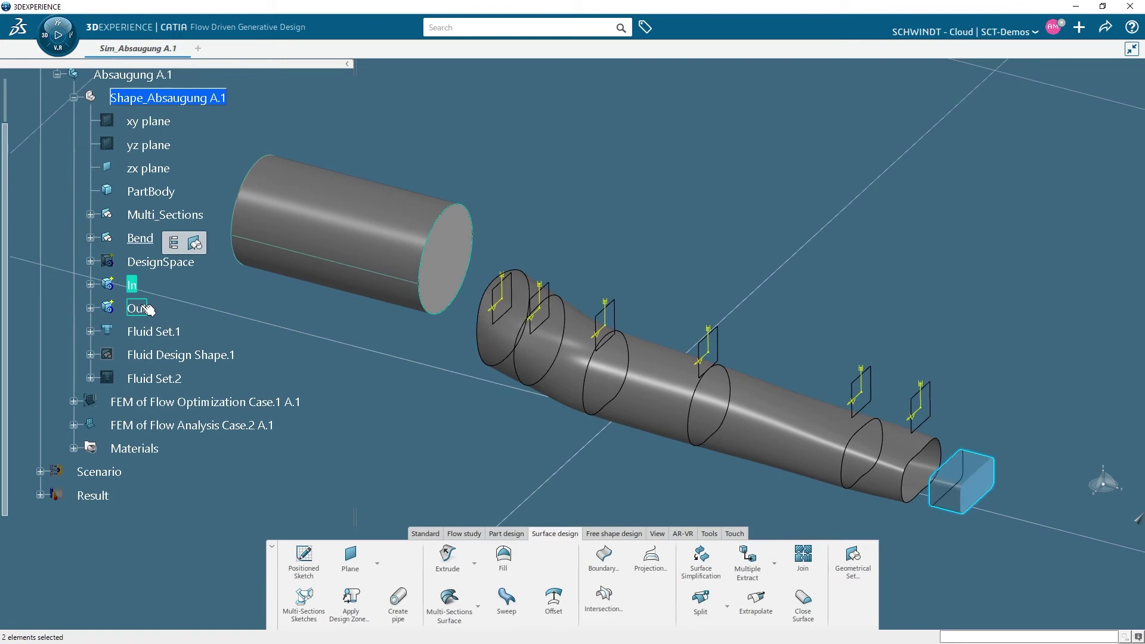
right_click(142, 287)
left_click(179, 349)
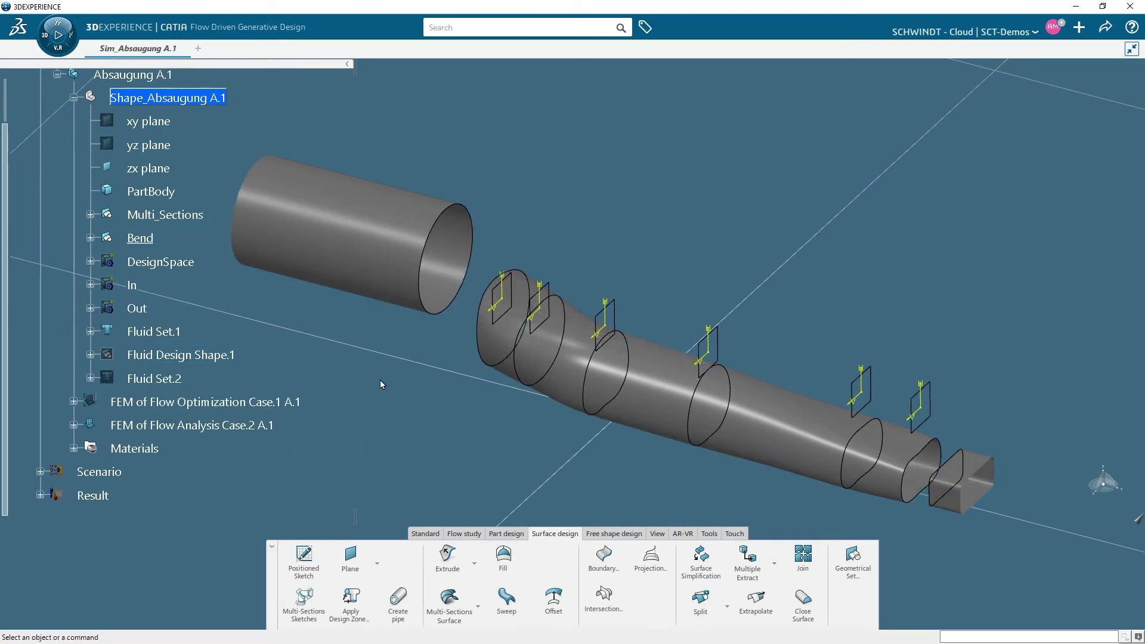
Step: Blend the extracted cylinder edge to the first section of the multi-sections surface, using the adjoining surfaces as supports with Tangency continuity
left_click(478, 604)
left_click(459, 572)
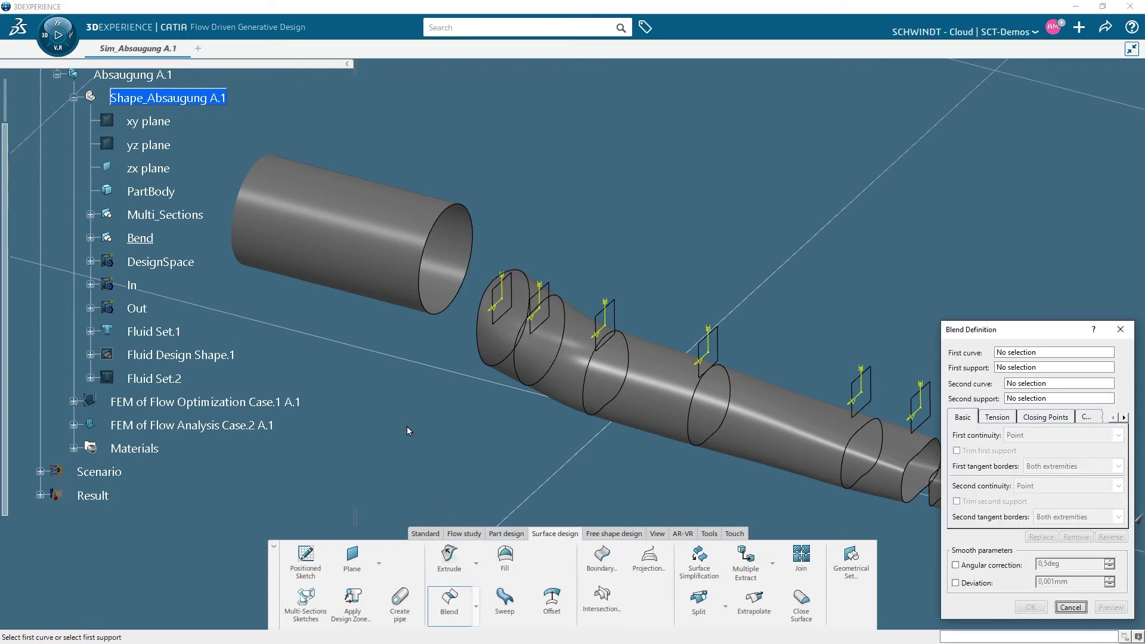
left_click(471, 239)
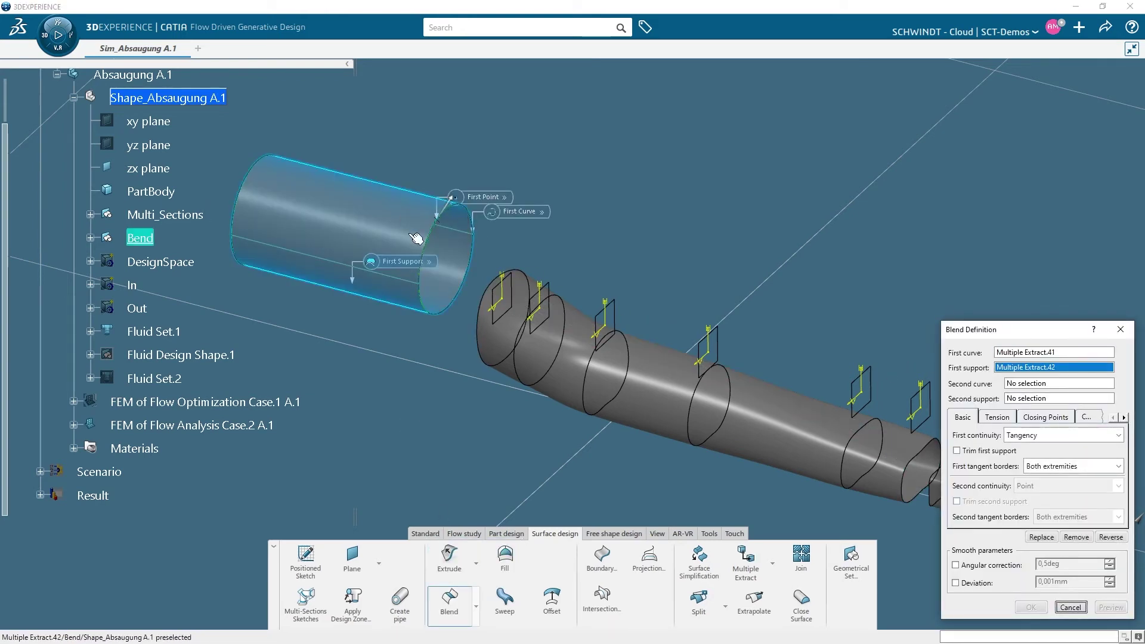
left_click(499, 337)
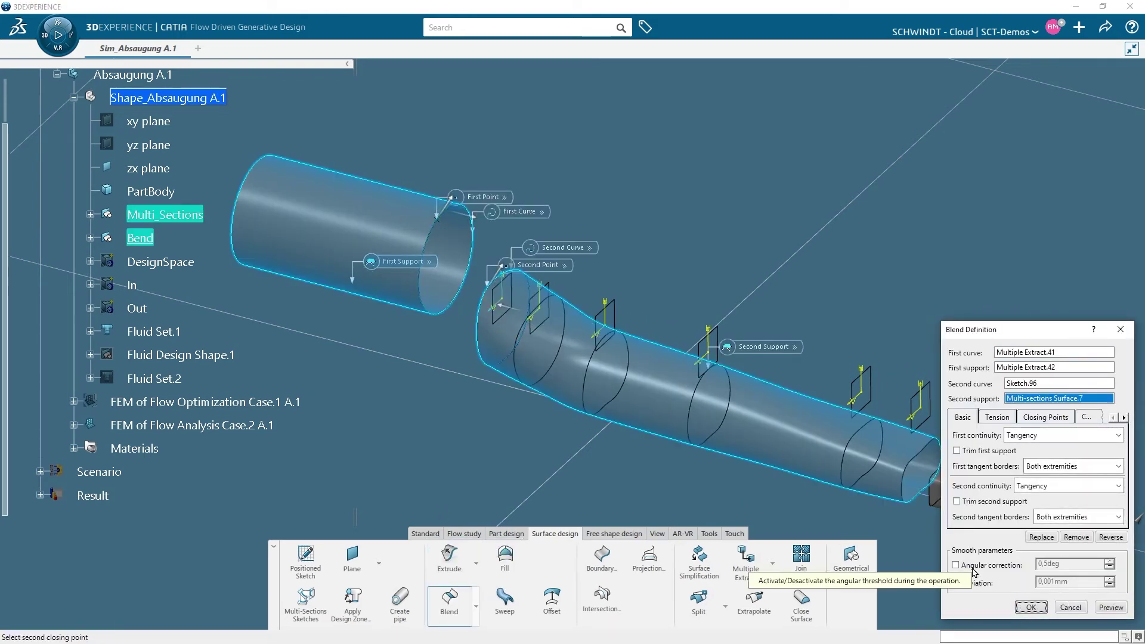
left_click(1030, 607)
Step: Blend the last section to the extracted rectangular edge with Tangency on both supports, picking a matching vertex as second closing point
scroll(659, 401, "up", 5)
left_click(449, 597)
left_click(613, 240)
left_click(605, 254)
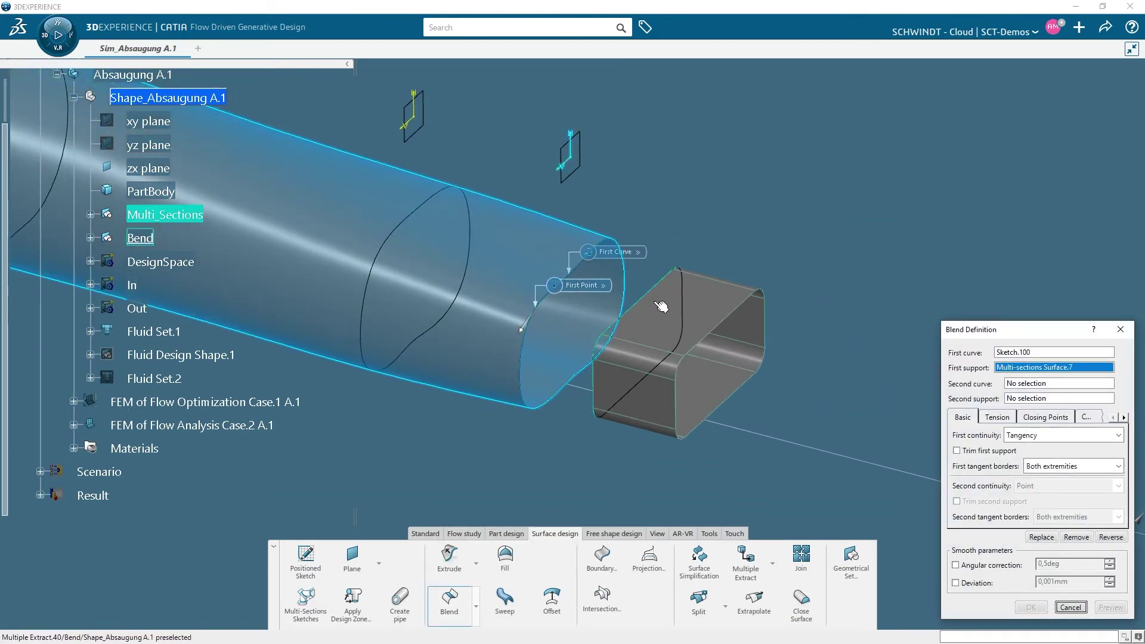
left_click(682, 300)
left_click(692, 307)
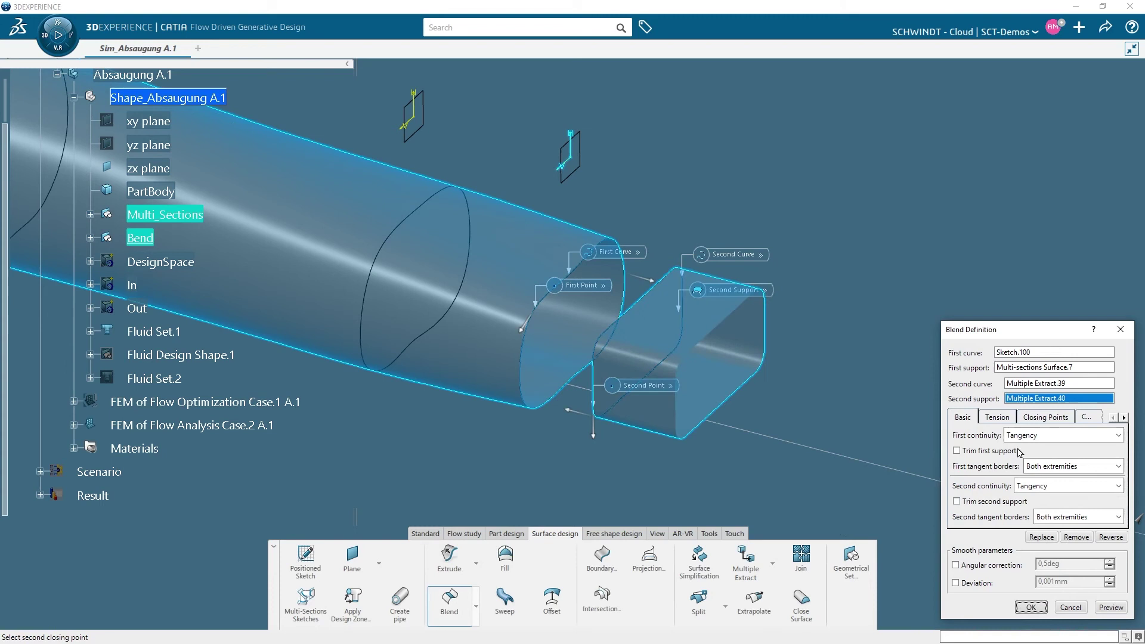
left_click(1044, 416)
left_click(609, 336)
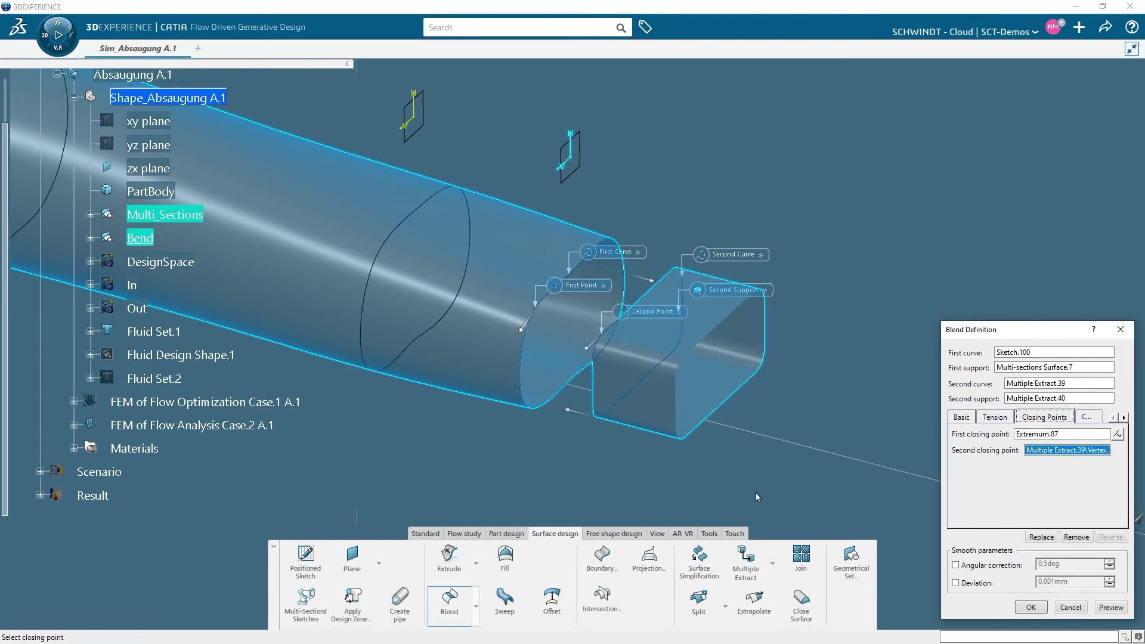
left_click(1031, 607)
Step: Insert another geometrical set under the shape and name it New_Shape
scroll(727, 451, "down", 5)
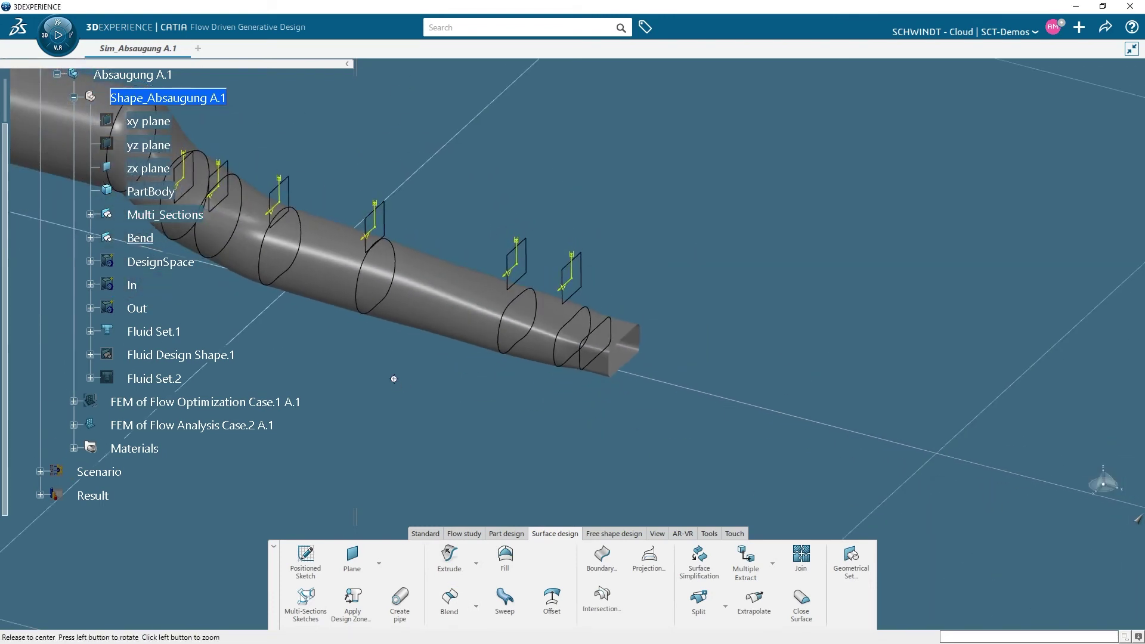
left_click(192, 100)
left_click(229, 75)
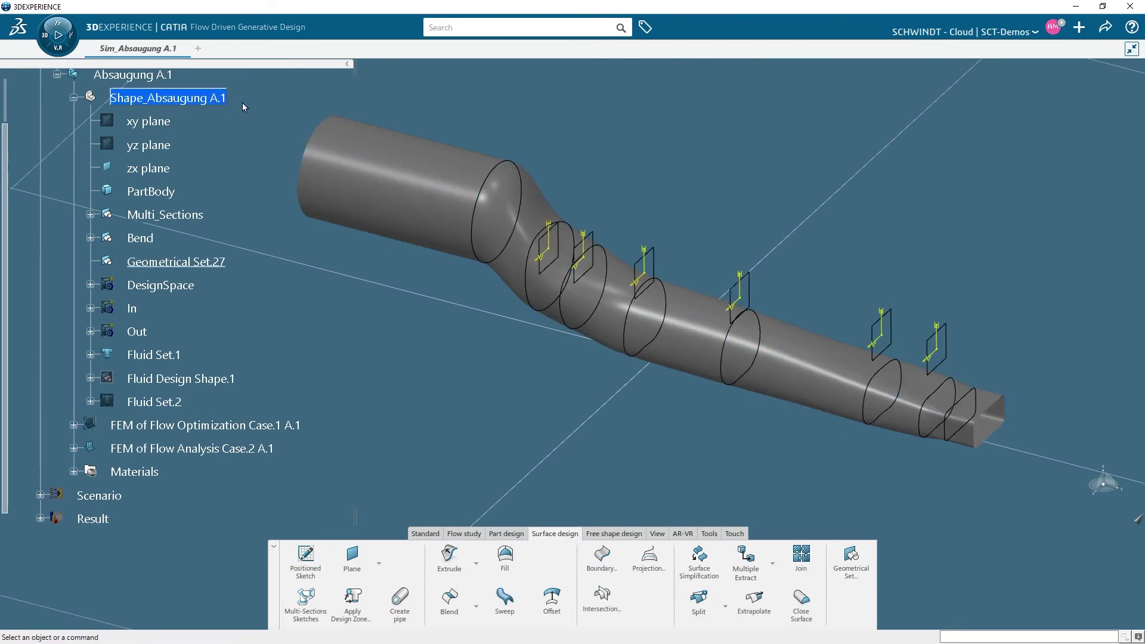
left_click(193, 259)
key("alt+Return")
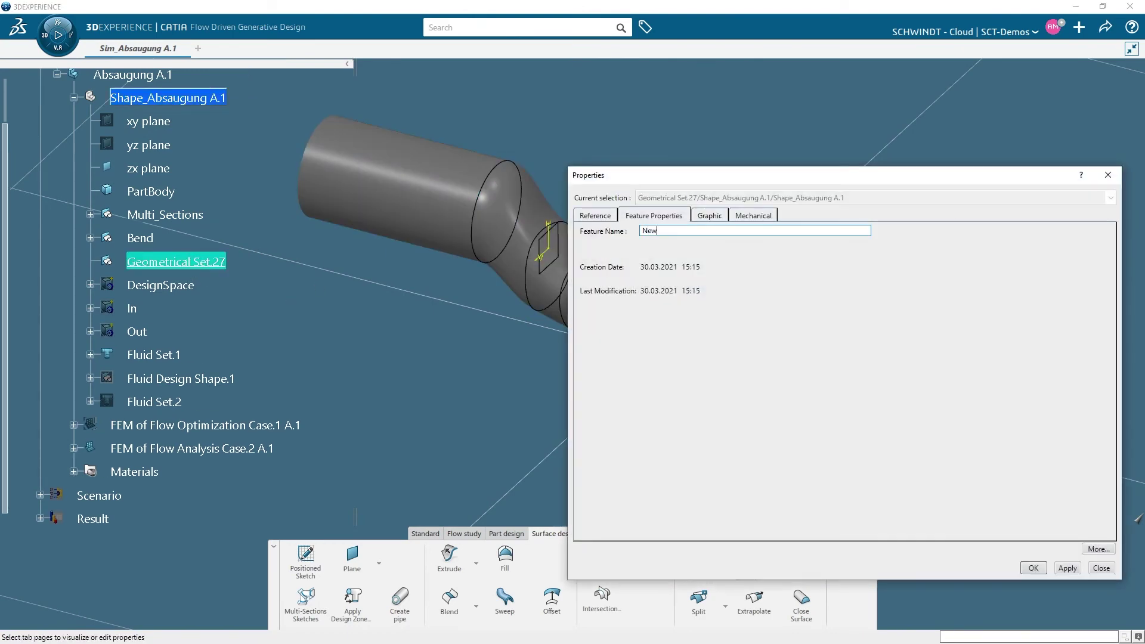
type("New_")
key("Return")
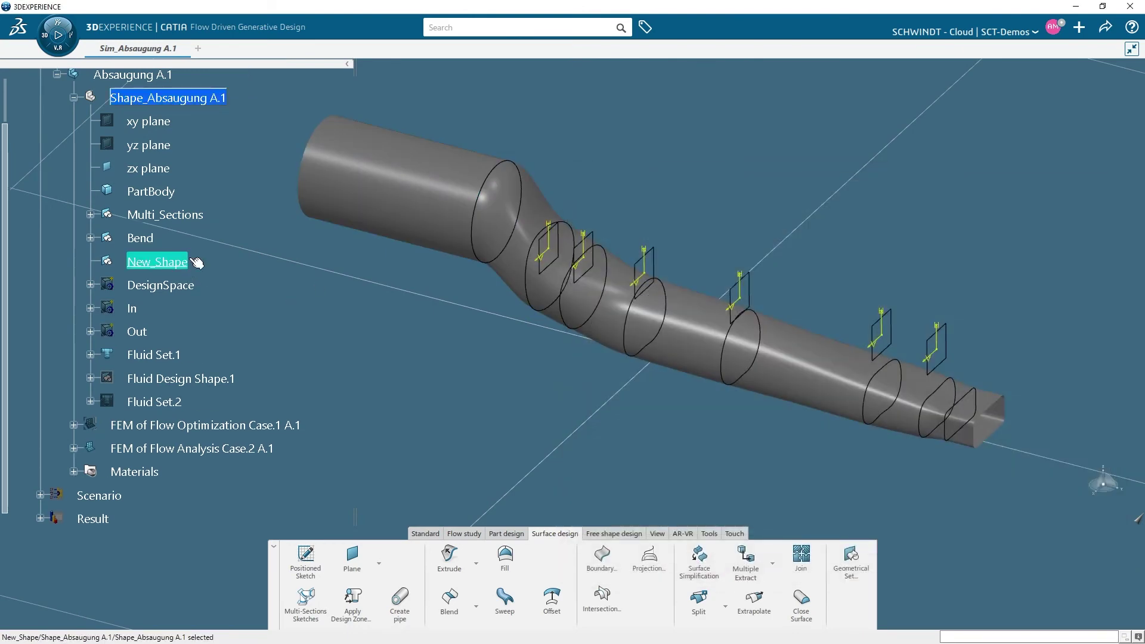
Step: Join the cylinder extract, both blends, the multi-sections surface and the rectangular extract into one surface
left_click(801, 558)
left_click(471, 219)
left_click(537, 268)
left_click(698, 380)
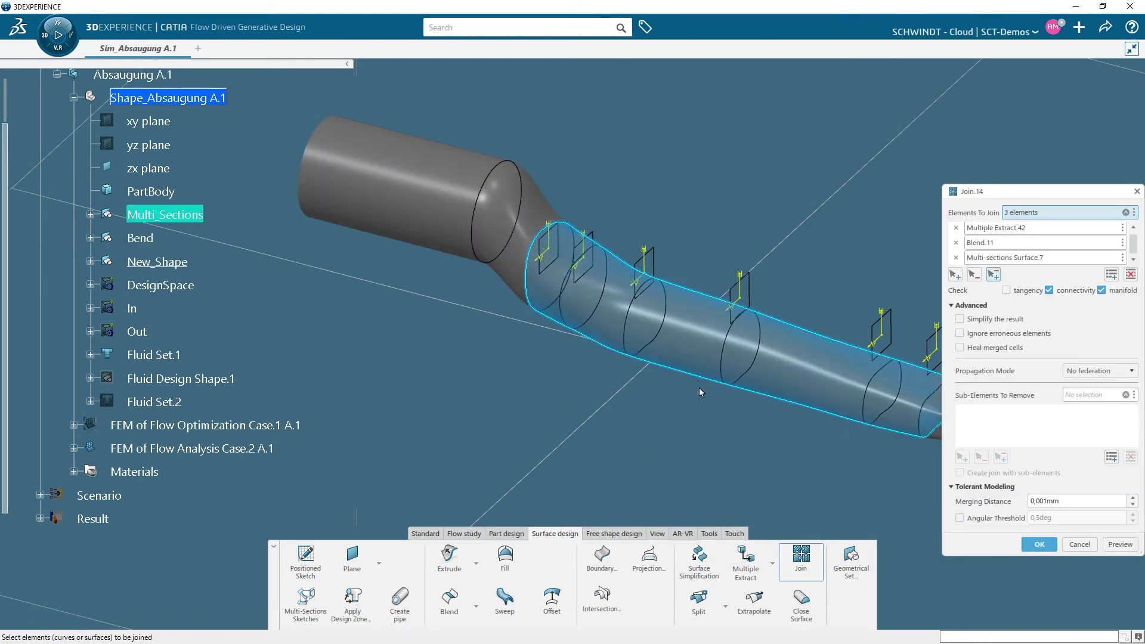
scroll(744, 400, "down", 2)
left_click(764, 381)
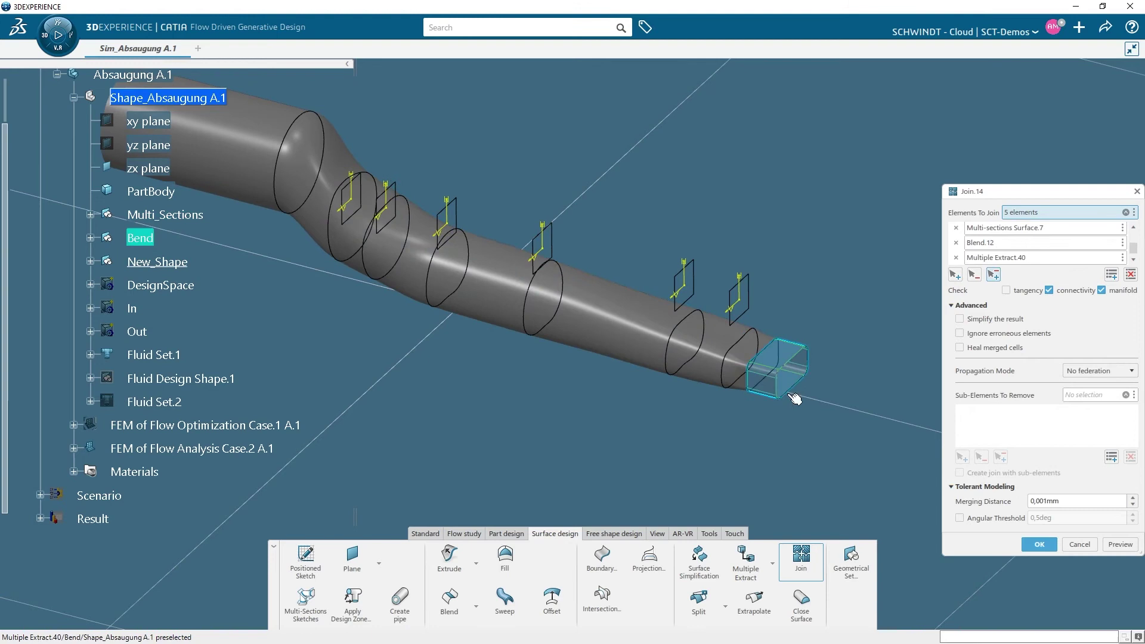
left_click(1039, 544)
Step: Hide the Bend and Multi_Sections geometrical sets and the zx plane
right_click(144, 237)
left_click(183, 279)
right_click(164, 214)
left_click(200, 255)
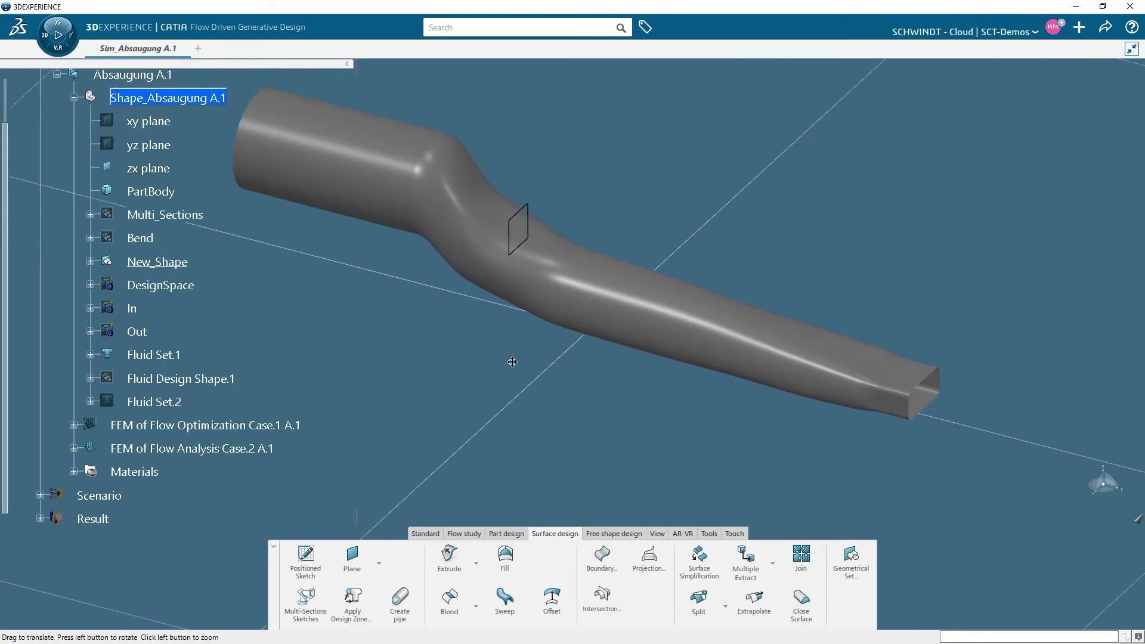
right_click(169, 169)
left_click(204, 209)
Step: Insert a new body into Shape_Absaugung A.1 after the New_Shape set
mouse_move(626, 399)
middle_mouse_down()
mouse_move(795, 342)
mouse_move(600, 376)
mouse_move(605, 403)
middle_mouse_up()
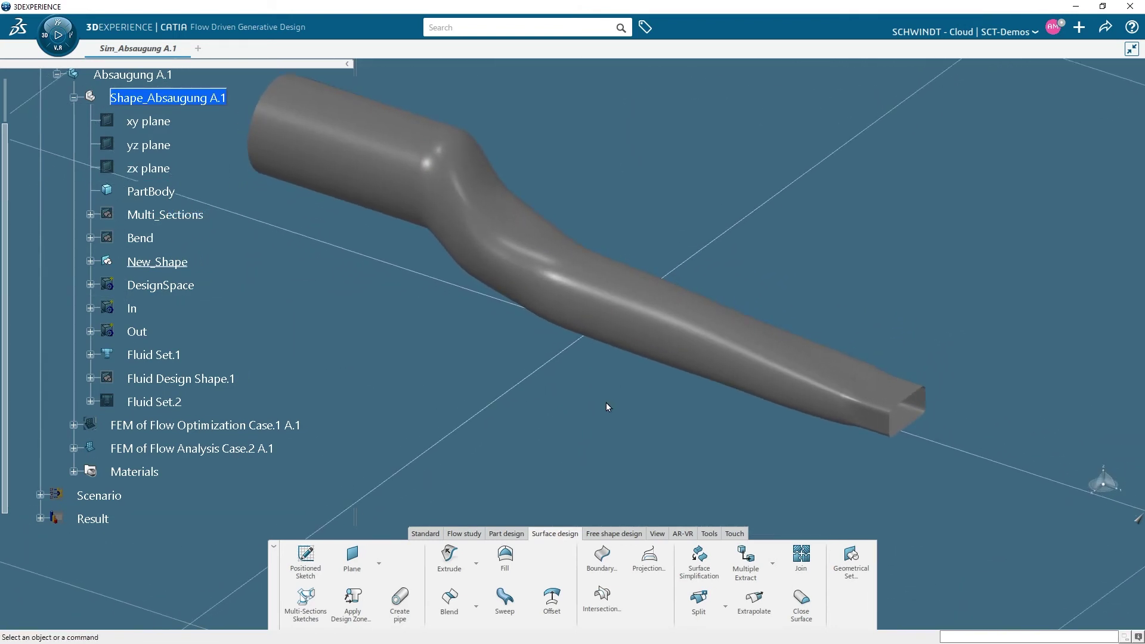
scroll(279, 367, "up", 1)
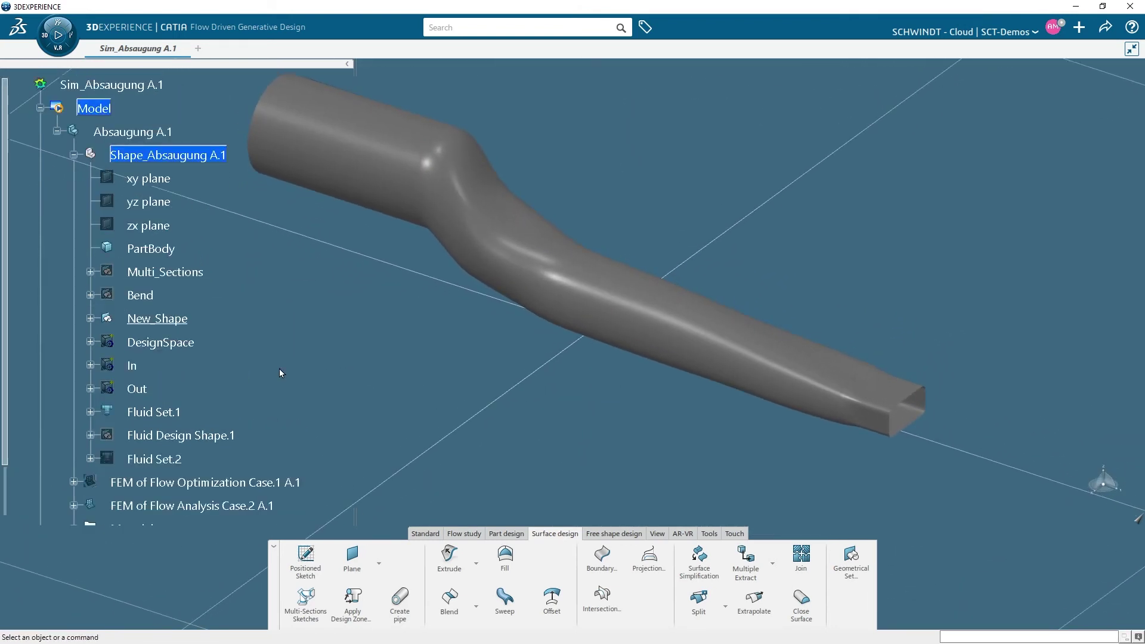
left_click(257, 118)
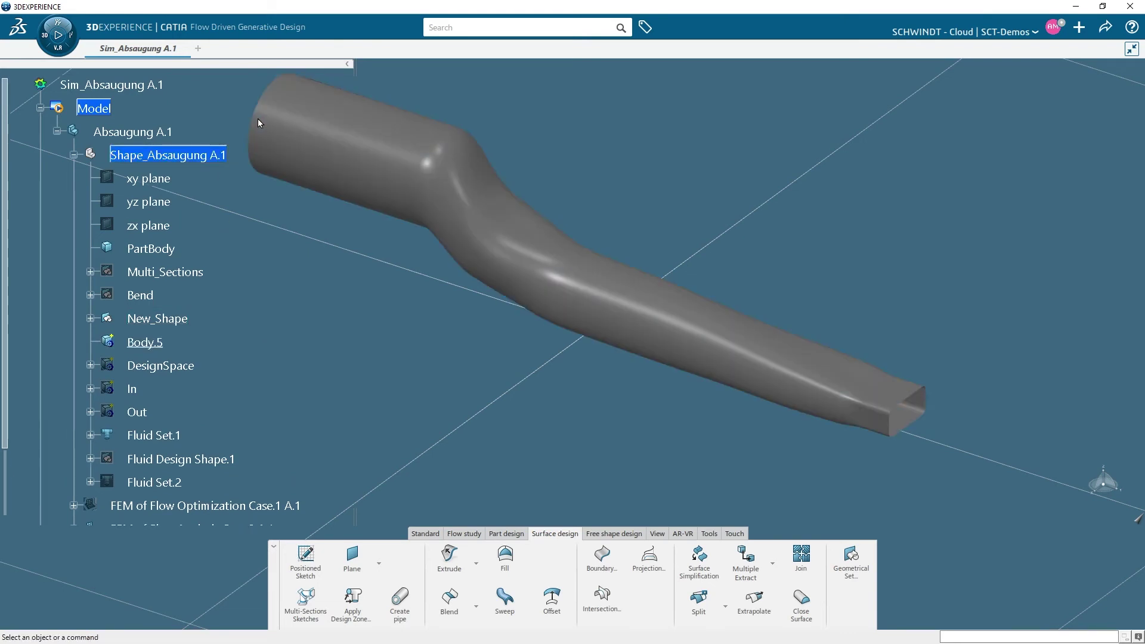
Step: Rename the newly inserted body as New_pipe
key("alt+Return")
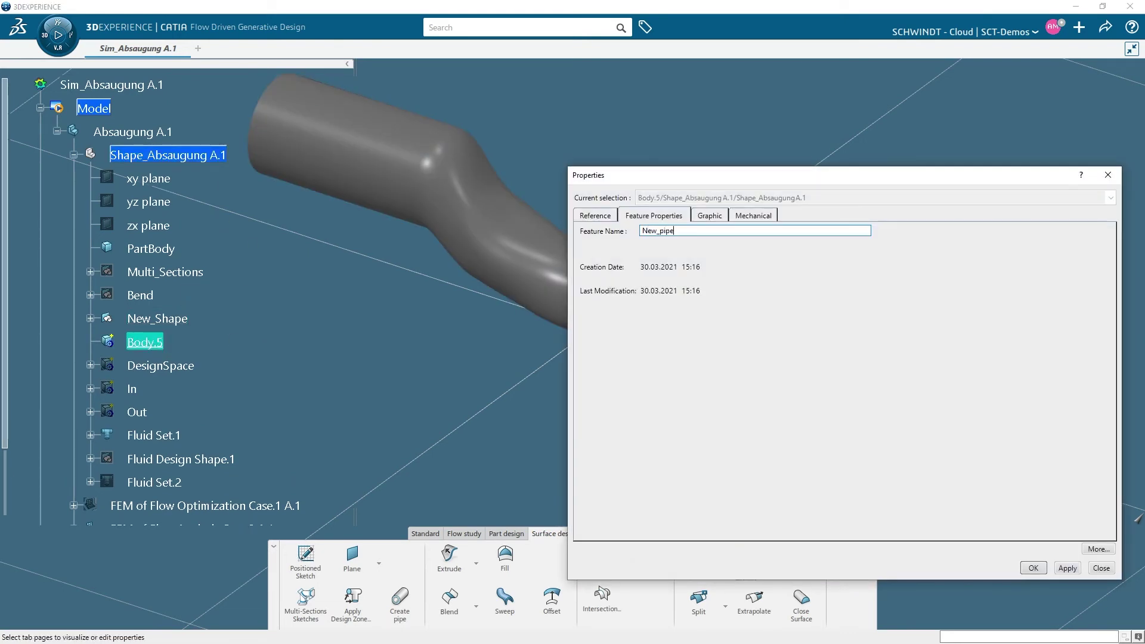
key("Return")
left_click(309, 357)
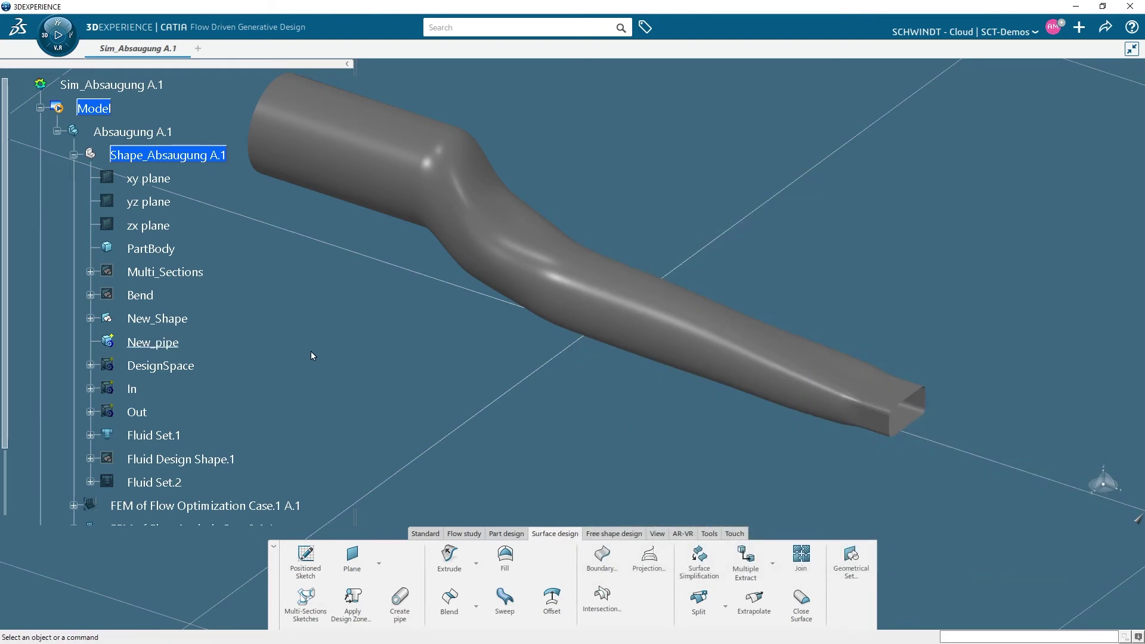
Step: Thicken the joined surface into a solid pipe wall with a first offset of 1 mm and a second offset of 0 mm
left_click(504, 533)
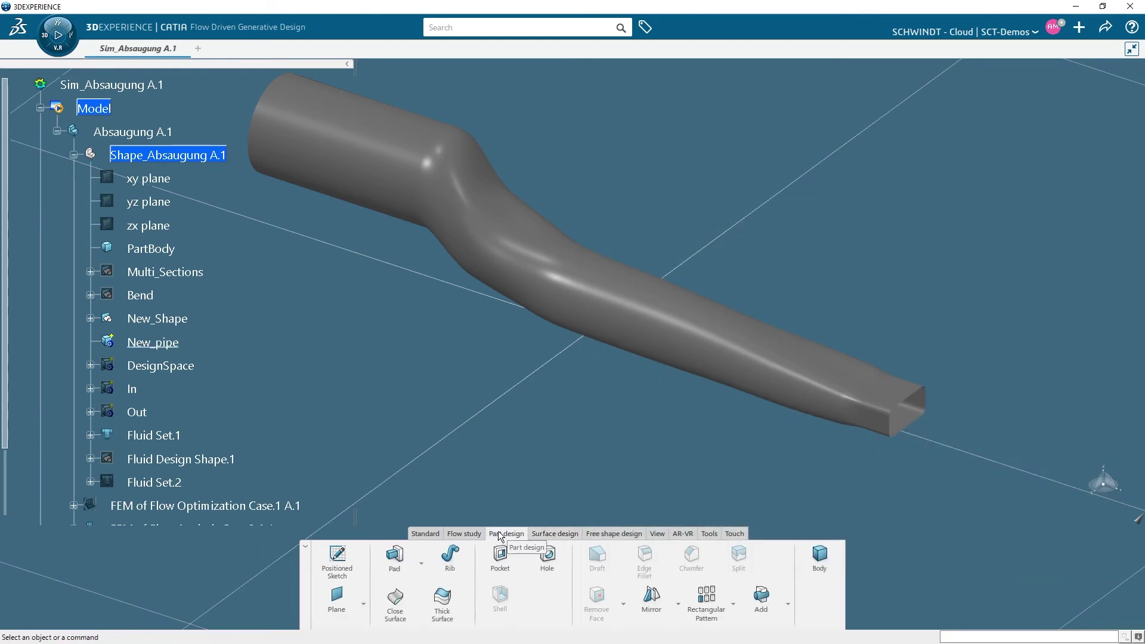
left_click(442, 602)
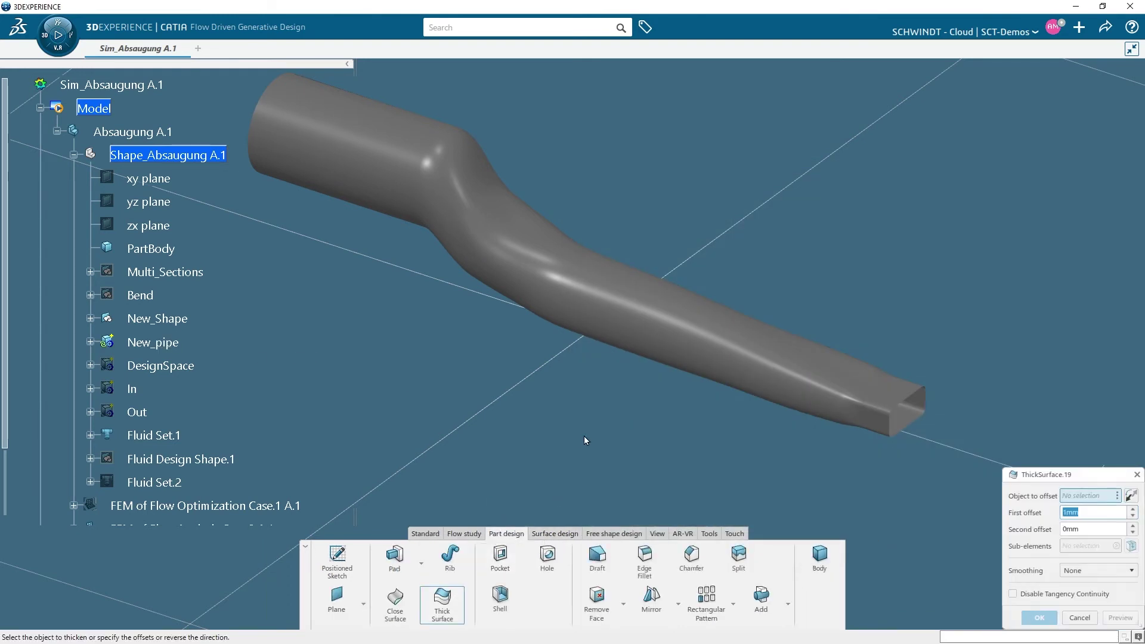
left_click(750, 373)
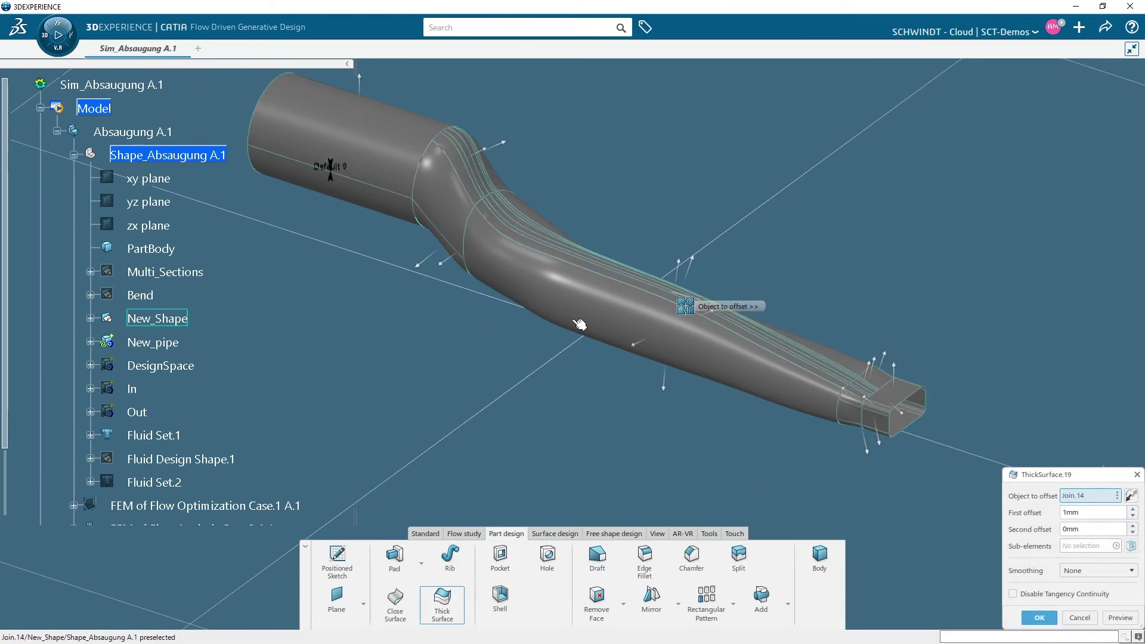
left_click(1039, 617)
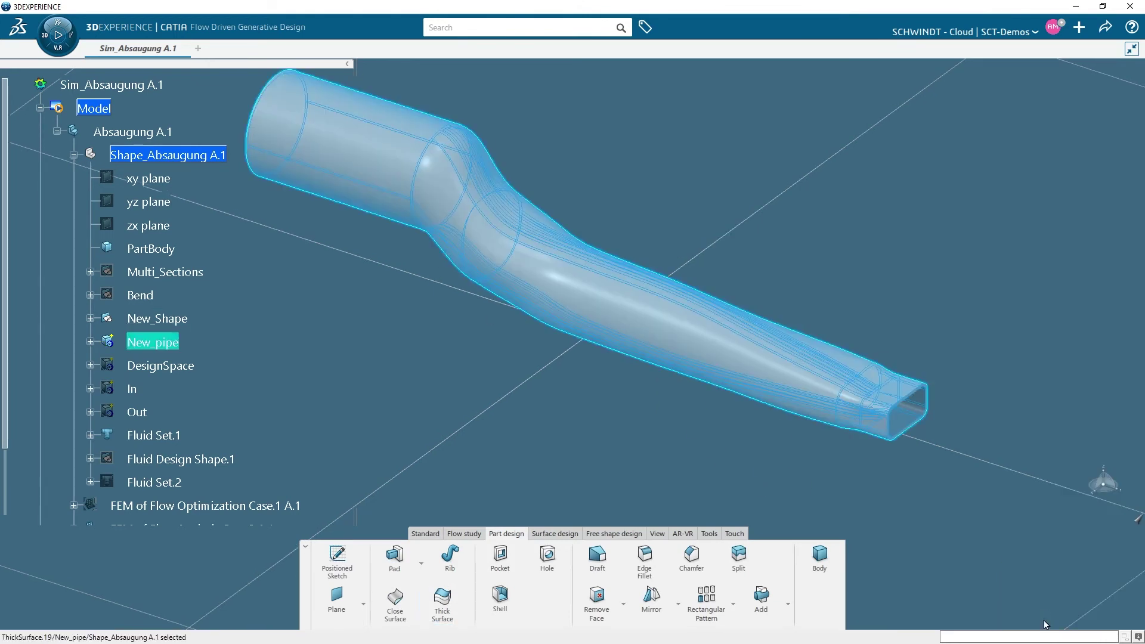
middle_click_drag(653, 463, 571, 432)
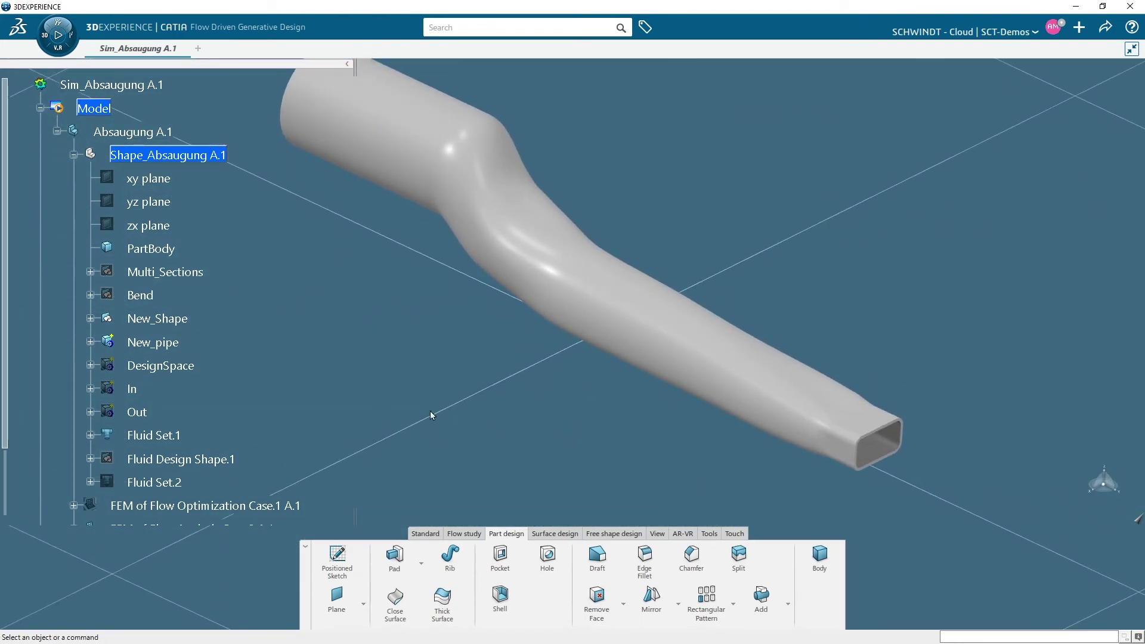
Step: Hide the New_Shape geometrical set and inspect the thickened pipe body on its own
right_click(160, 321)
left_click(193, 362)
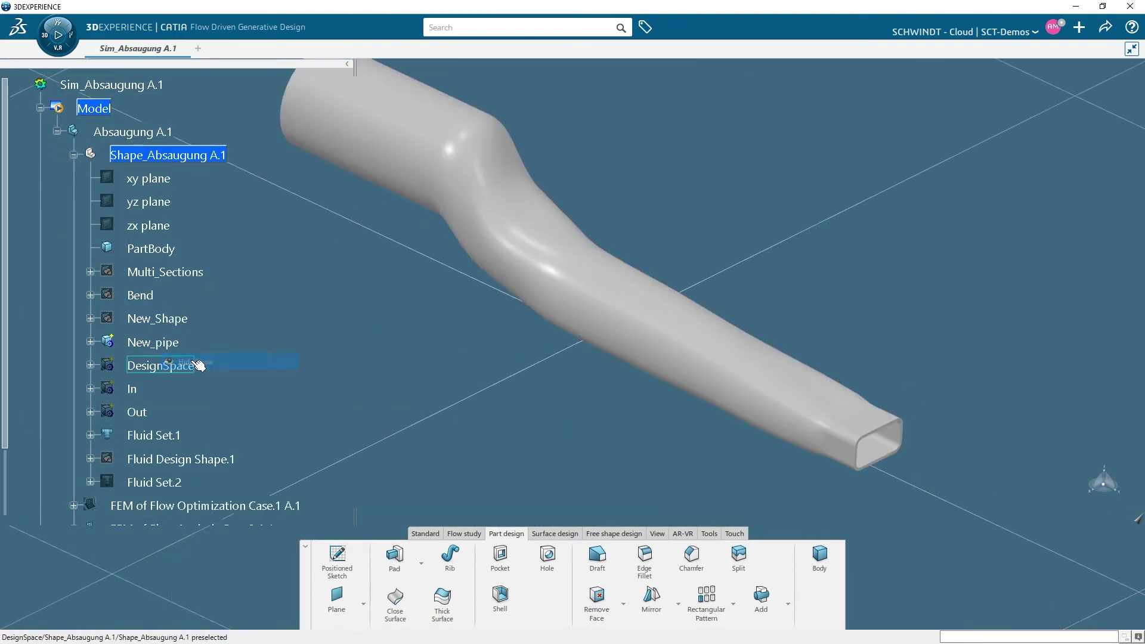
left_click(173, 342)
left_click(673, 474)
middle_click_drag(461, 396, 569, 327)
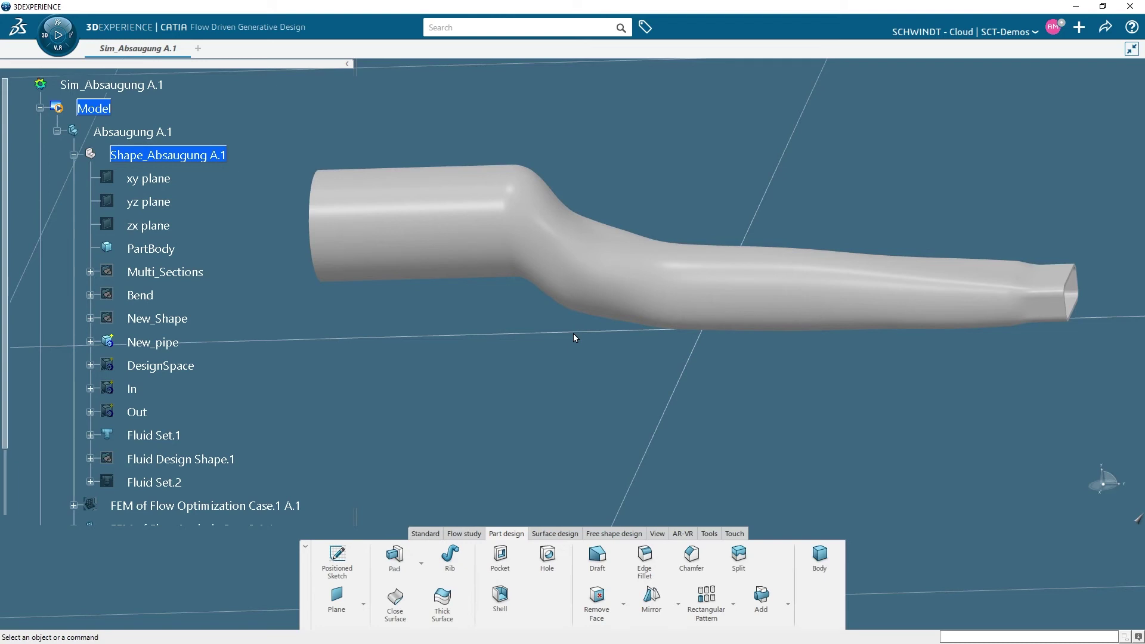
left_click(550, 533)
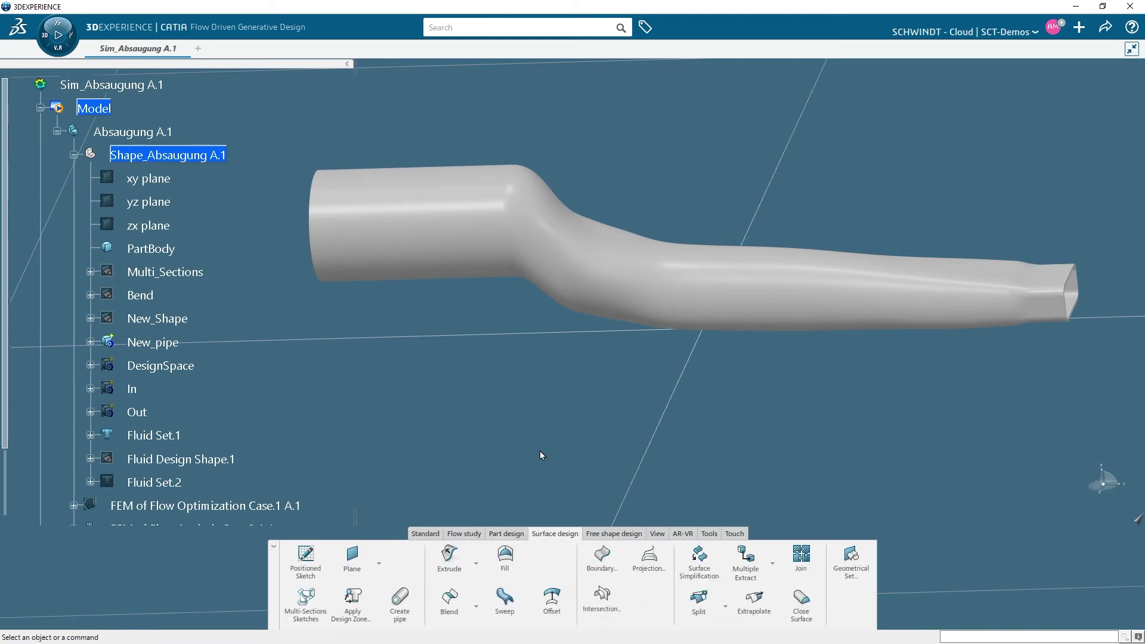
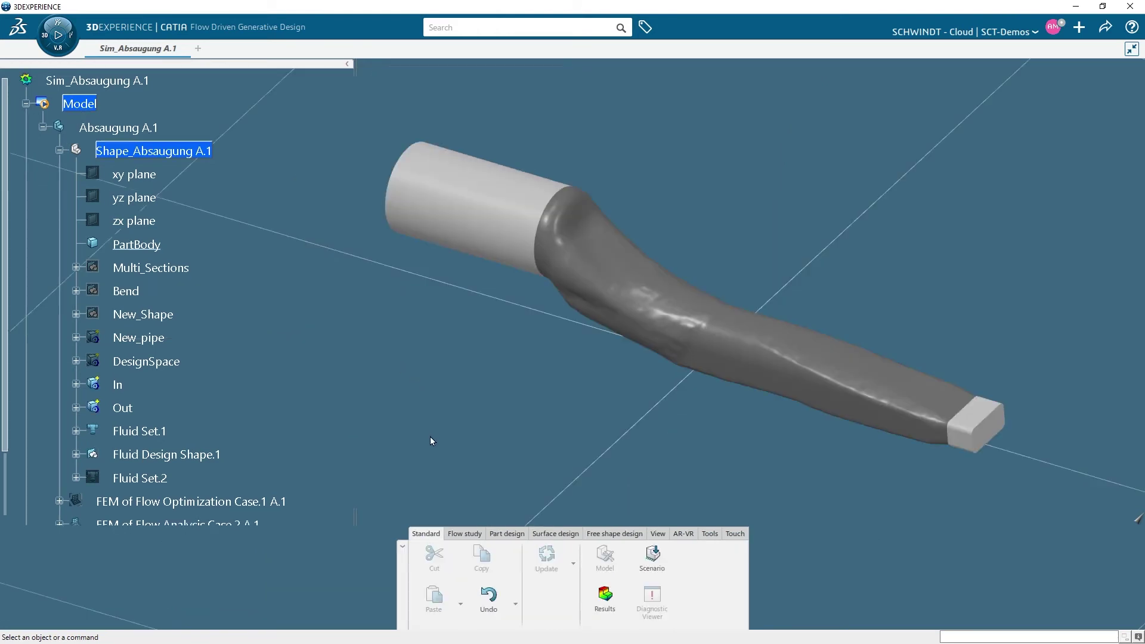
Step: Insert a new geometrical set under Shape_Absaugung A.1 and name it Free_Shape
left_click(552, 533)
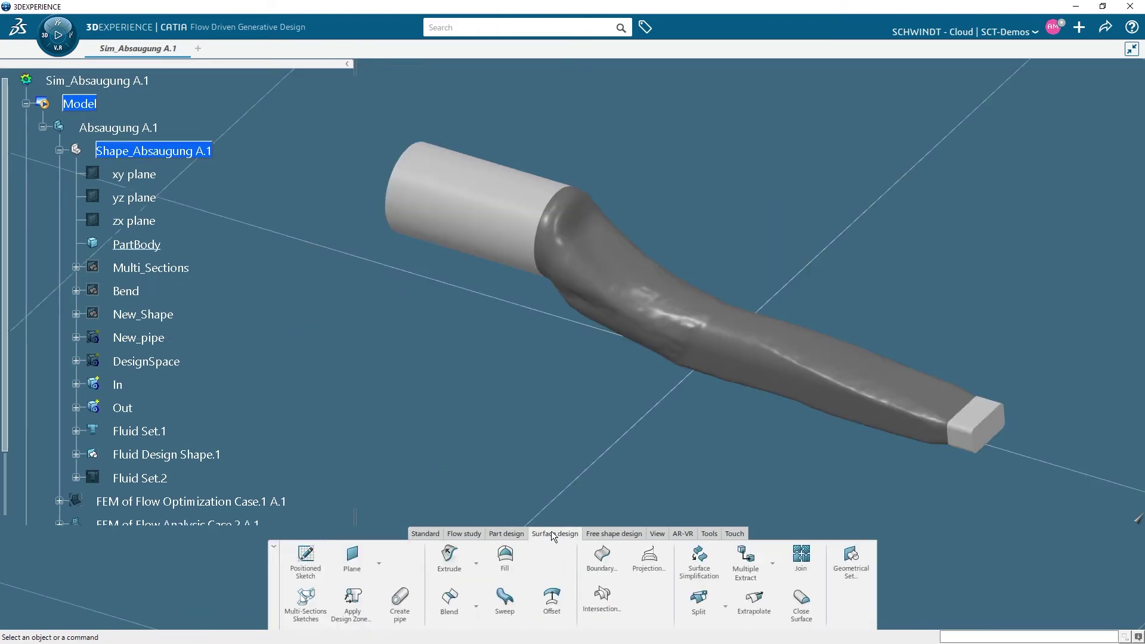
left_click(603, 535)
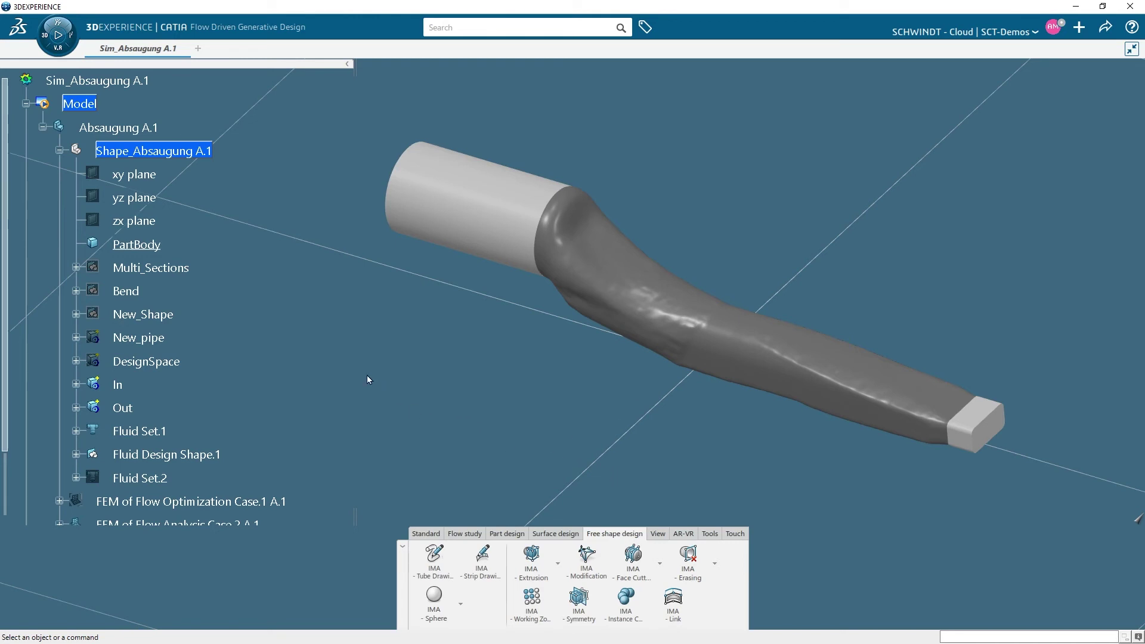
left_click(178, 151)
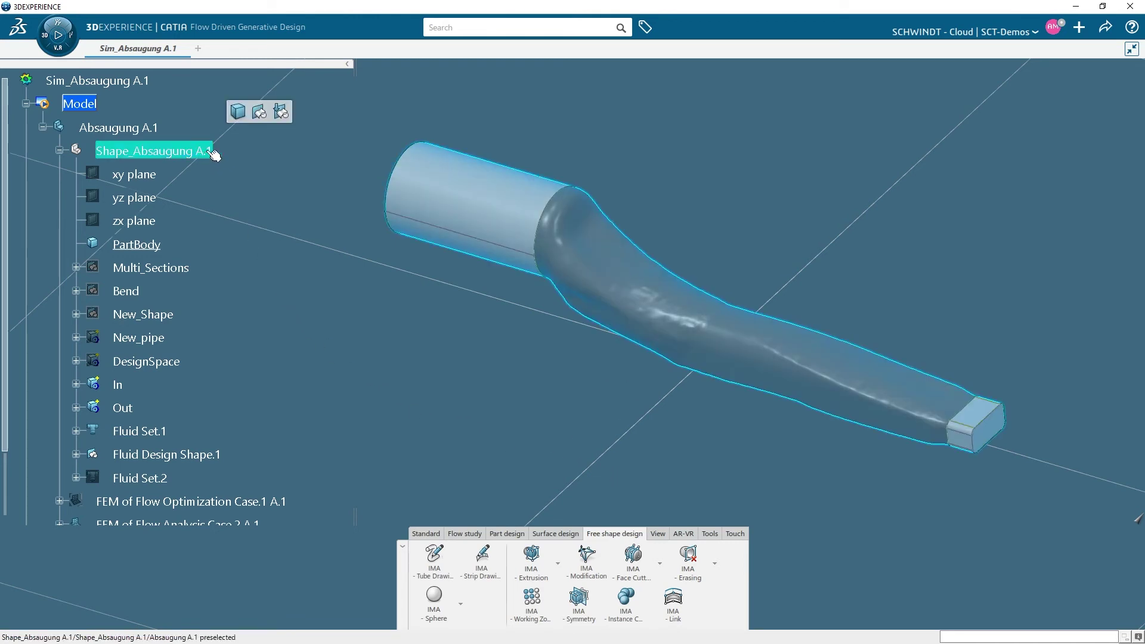
left_click(257, 112)
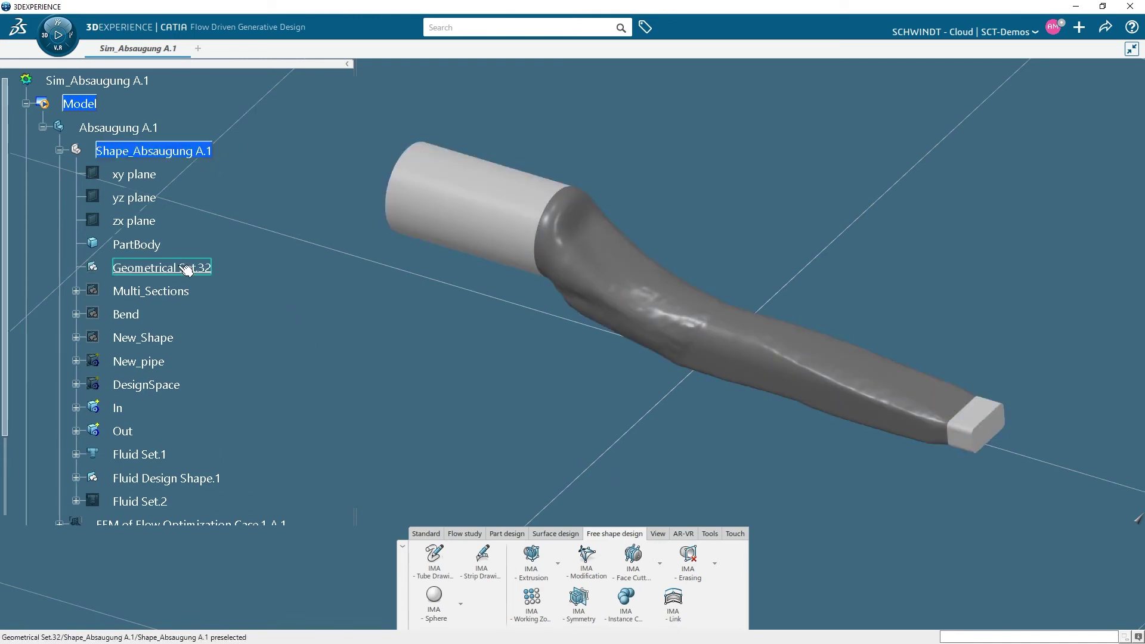
key("alt+Return")
type("Free_Shape")
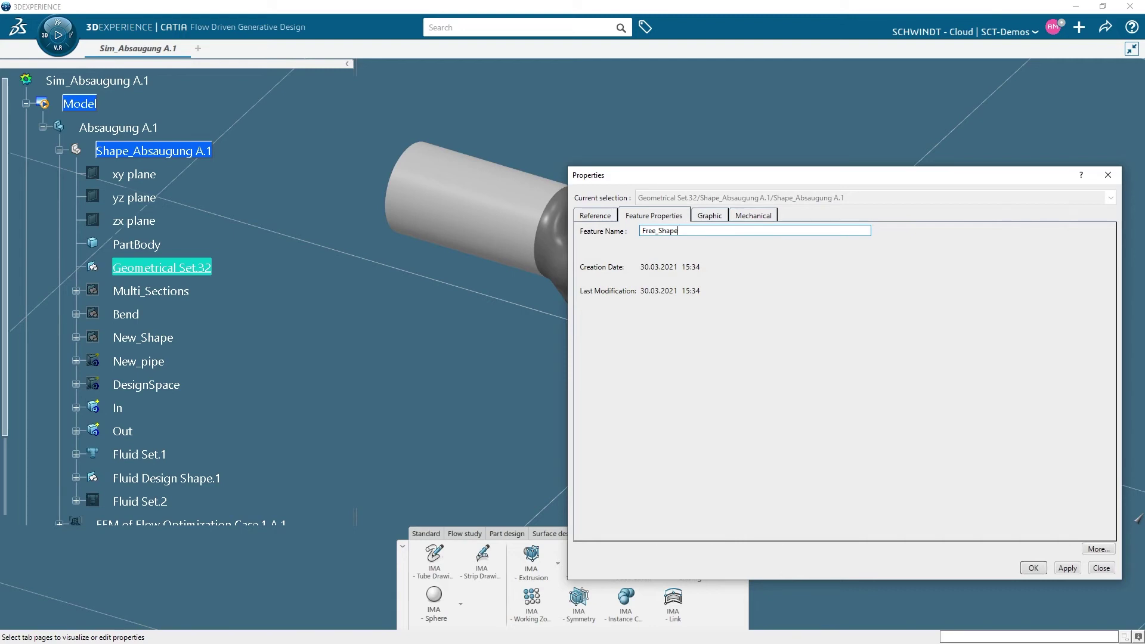
key("Return")
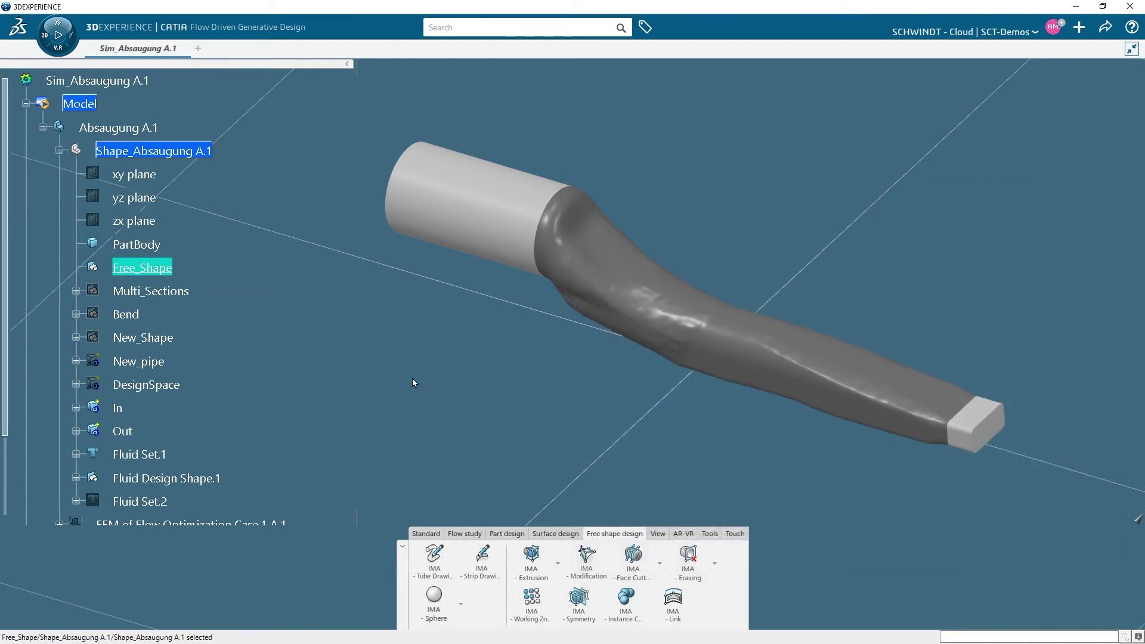
Step: Draw an open-ended IMA tube in the front view through four sections across the optimized shape, from near the rectangular outlet to the bend
left_click(438, 569)
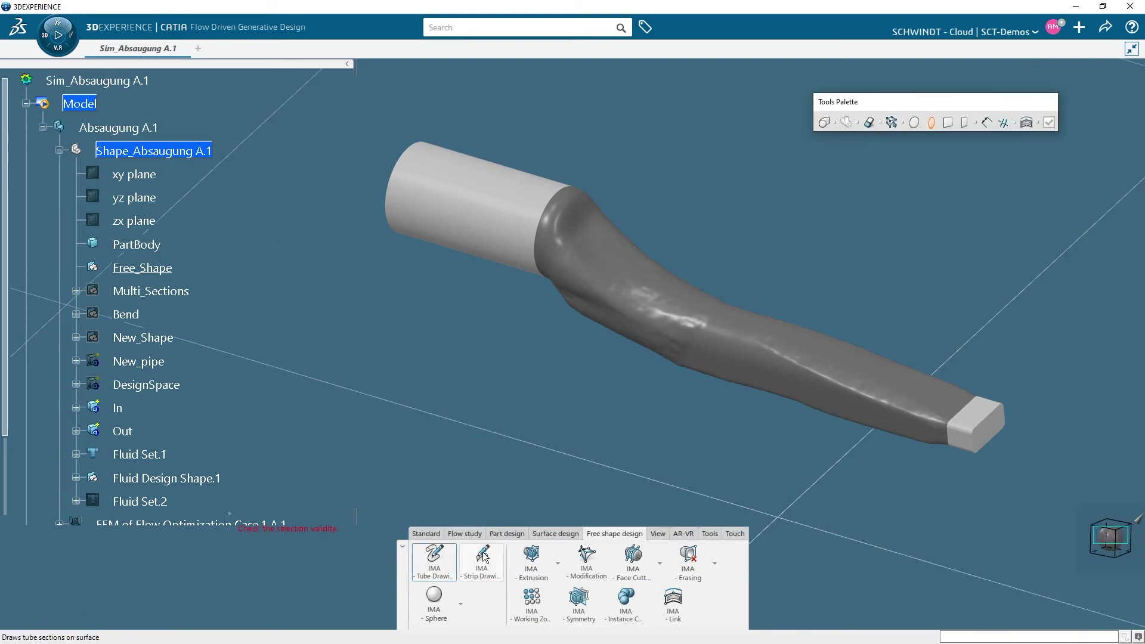
left_click(932, 123)
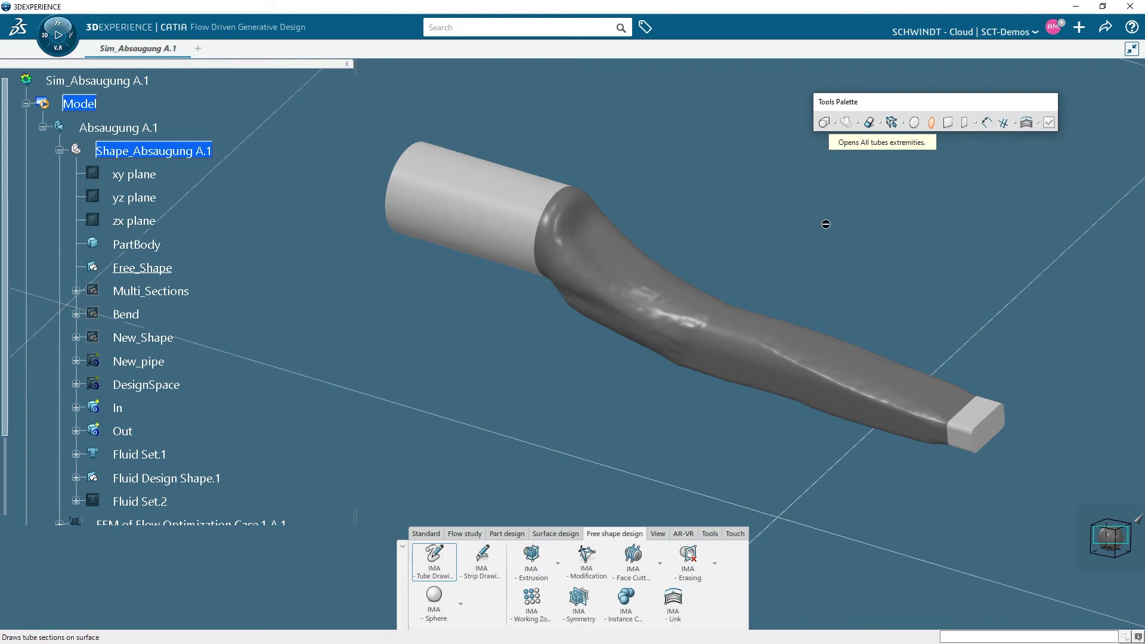
left_click(660, 535)
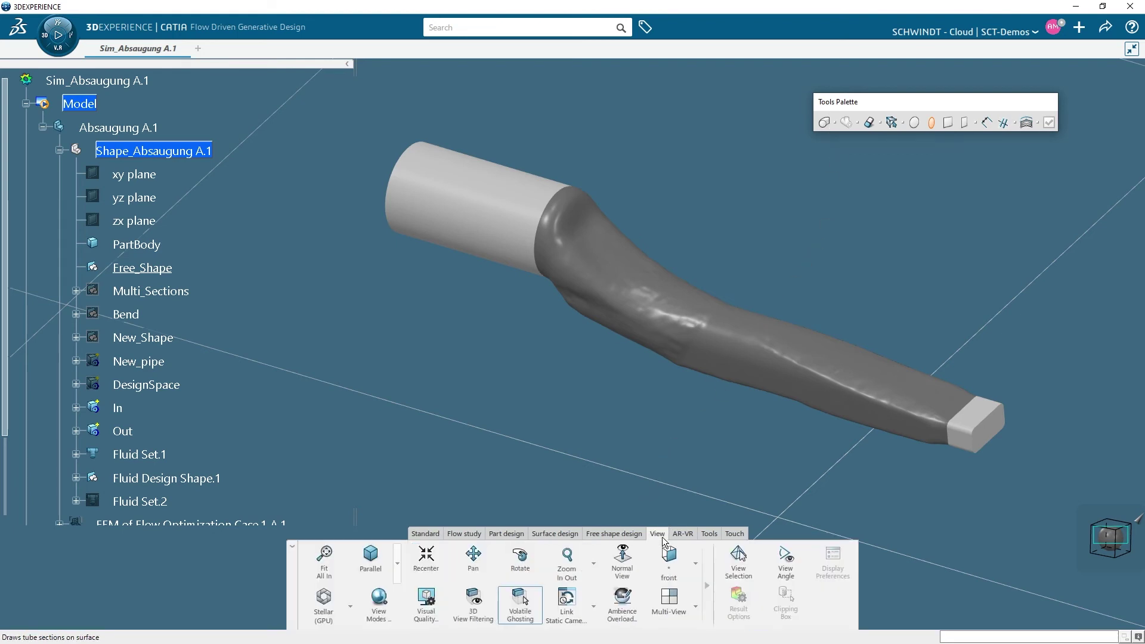
left_click(696, 561)
left_click(692, 527)
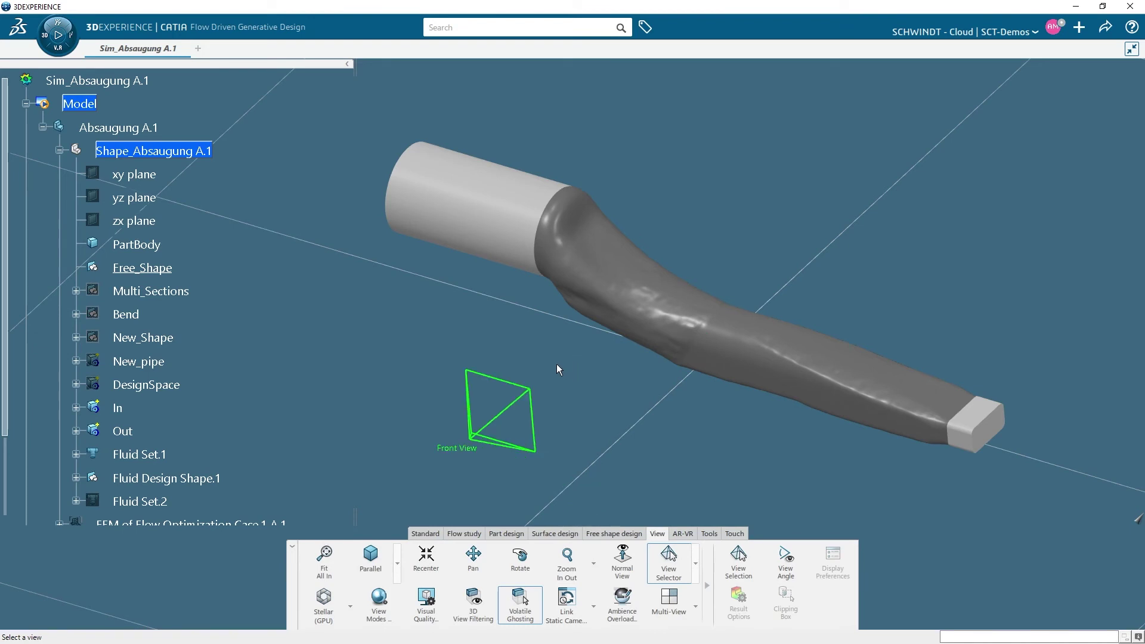
left_click(539, 359)
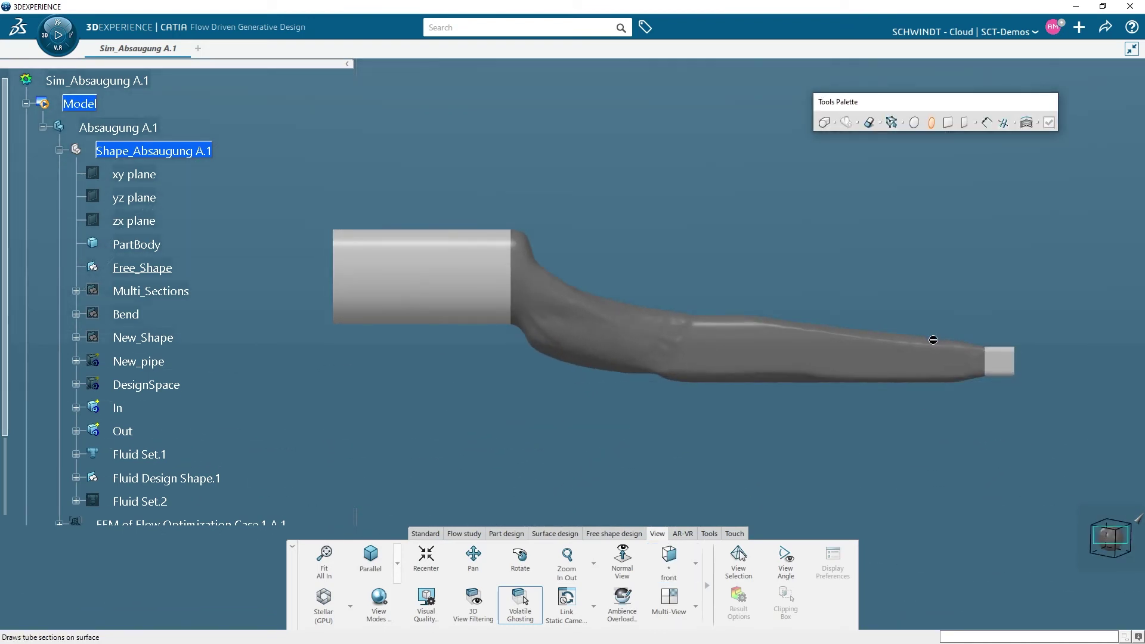
left_click_drag(932, 340, 935, 386)
left_click_drag(826, 363, 819, 389)
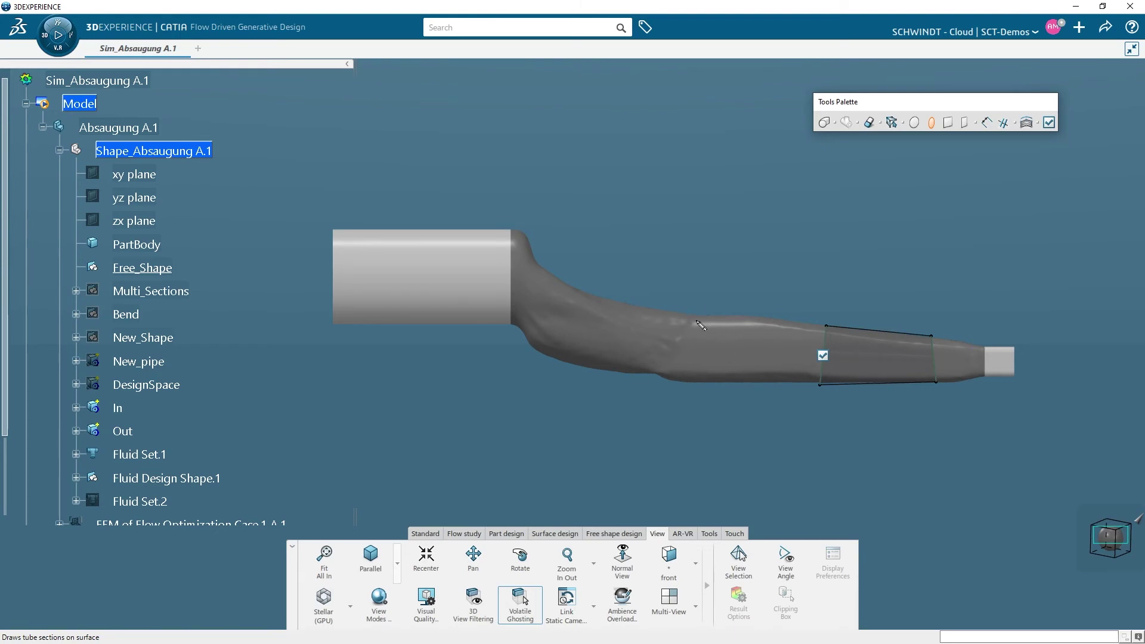
left_click_drag(696, 311, 680, 386)
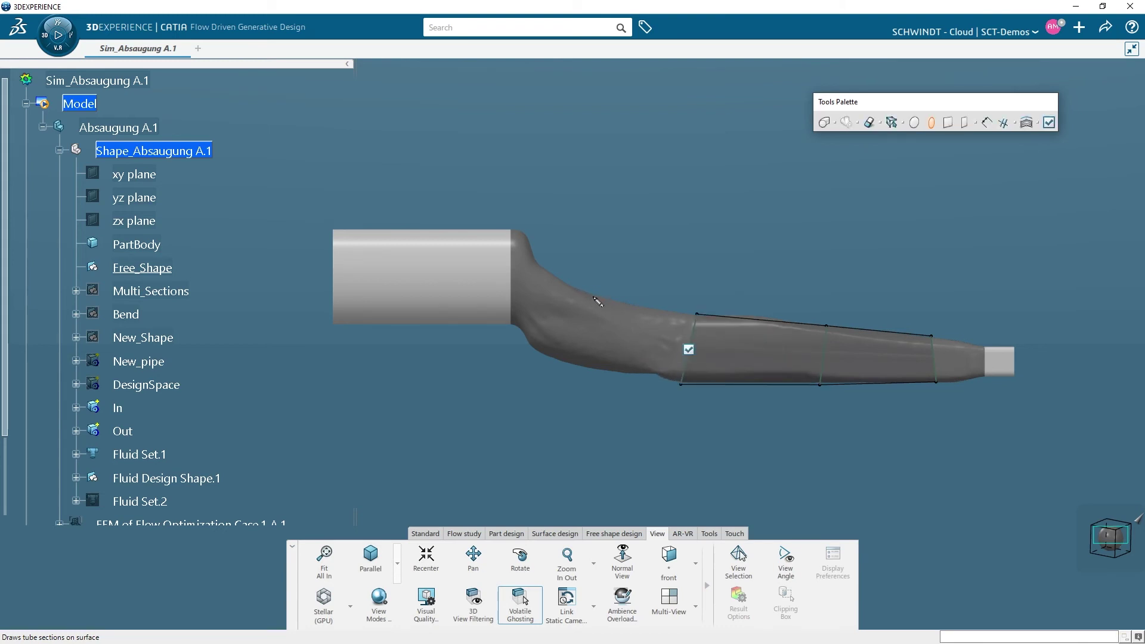
left_click_drag(595, 294, 557, 367)
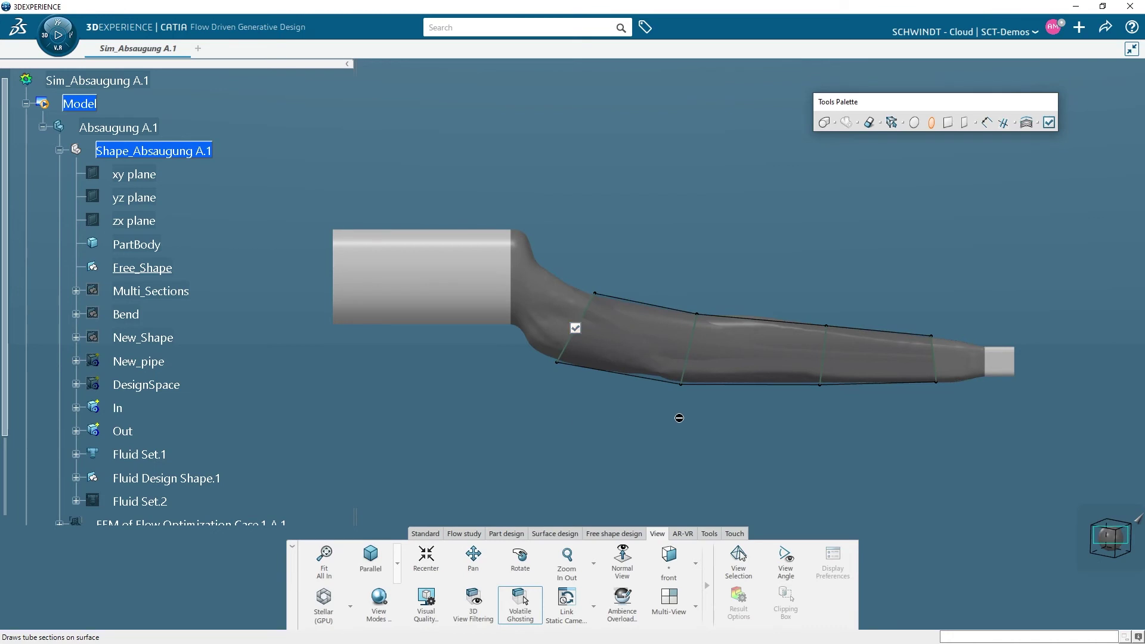
left_click(1048, 123)
mouse_move(823, 293)
middle_mouse_down()
mouse_move(700, 352)
mouse_move(524, 373)
mouse_move(572, 376)
mouse_move(731, 286)
mouse_move(621, 292)
mouse_move(658, 312)
middle_mouse_up()
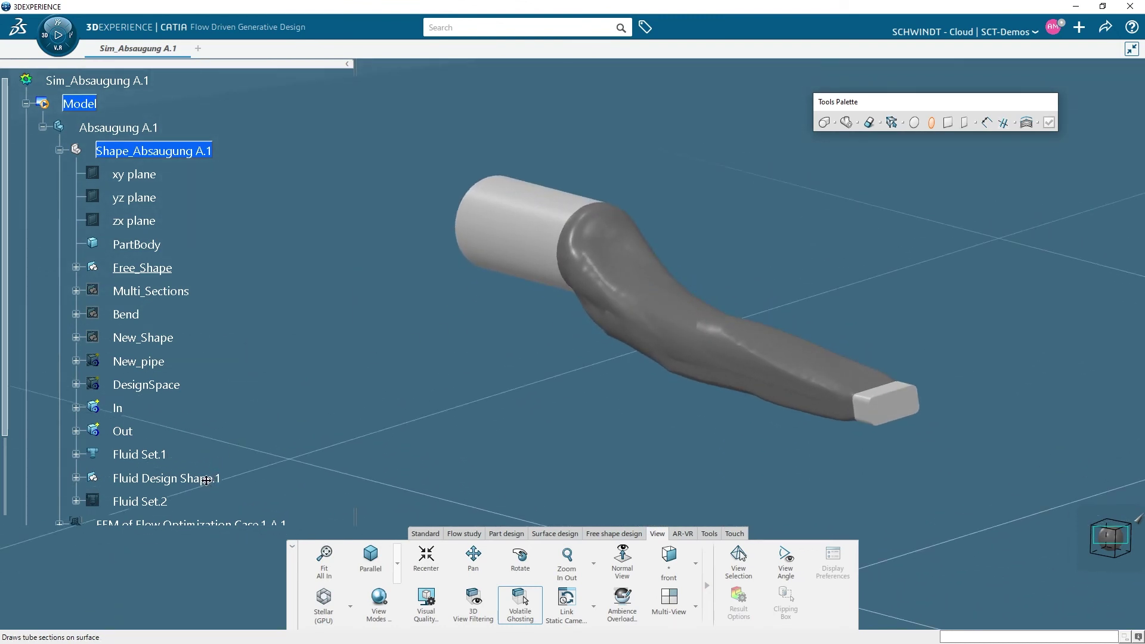
key("Escape")
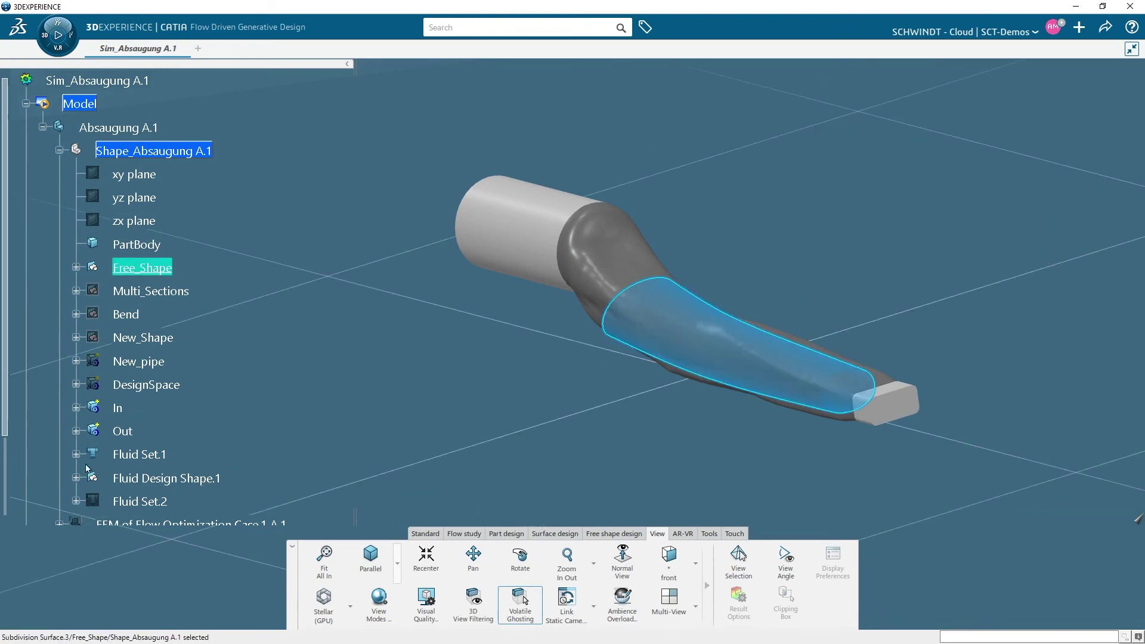
Step: Hide Fluid Design Shape.1 so only the drawn tube and the inlet and outlet bodies show
left_click(137, 481)
right_click(137, 481)
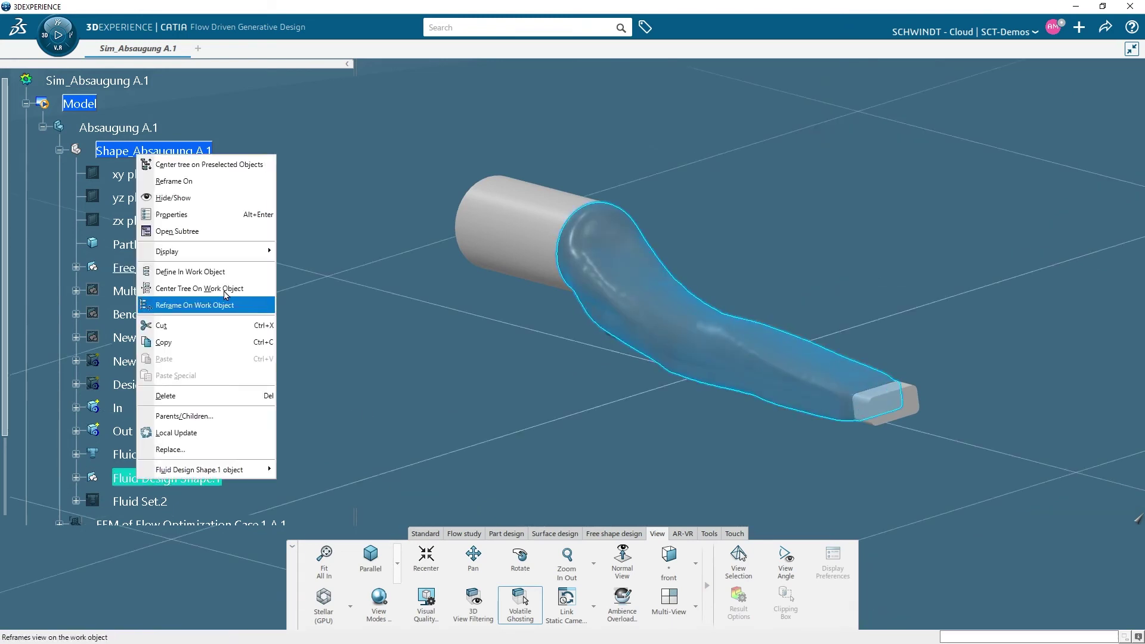
left_click(214, 207)
middle_click_drag(565, 372, 711, 392)
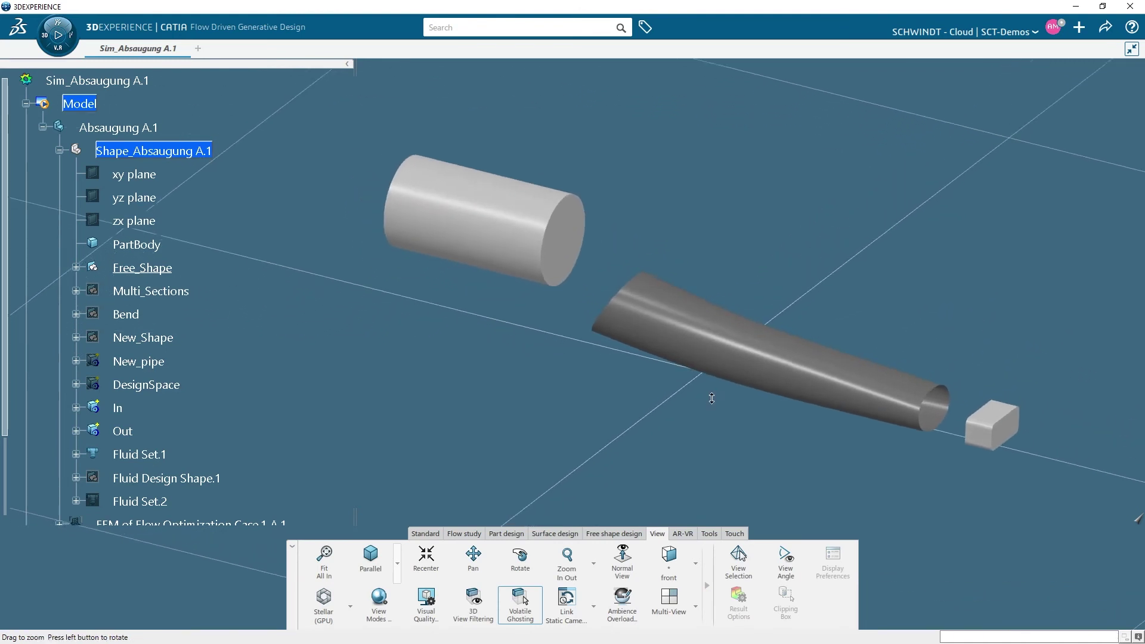
Step: Insert another geometrical set under Shape_Absaugung A.1 and name it Free_Shape_Bend
mouse_move(205, 151)
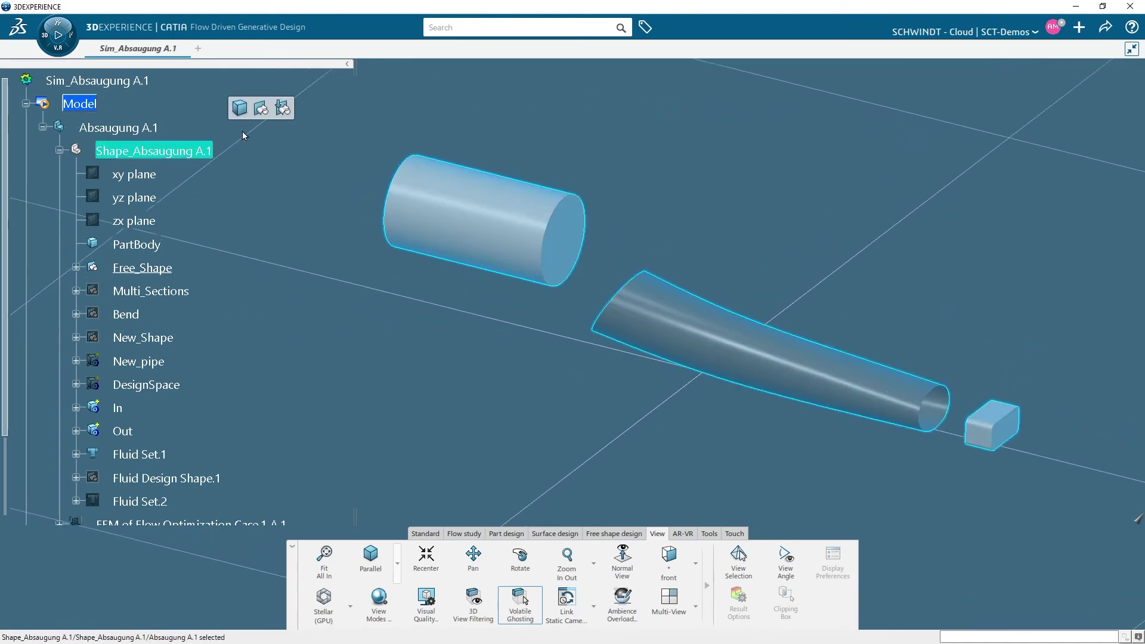
left_click(262, 110)
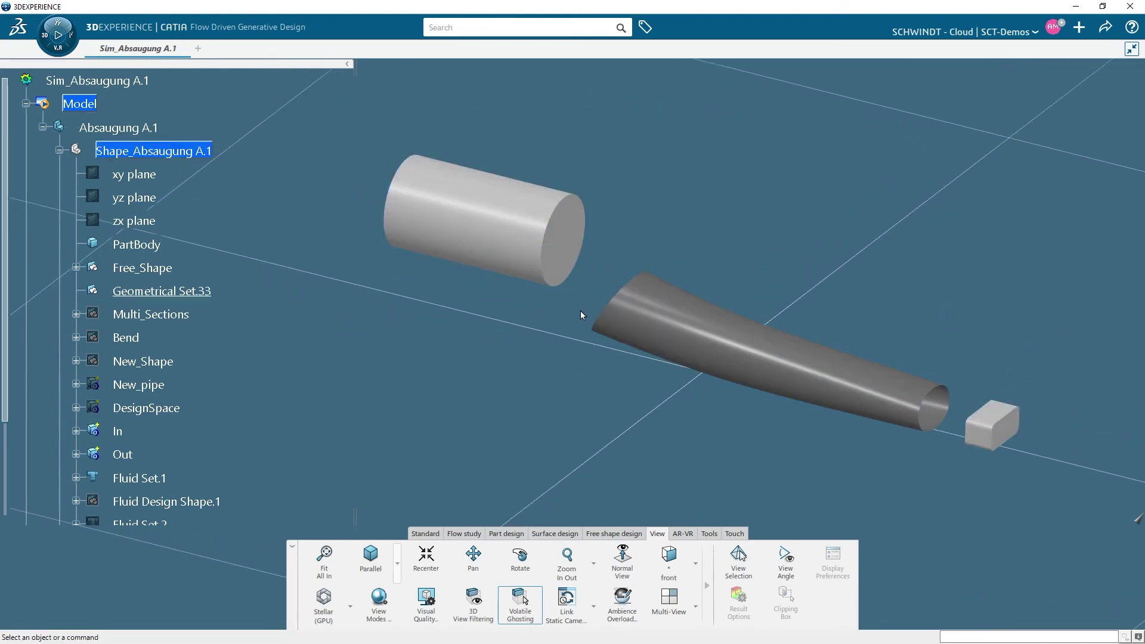
left_click(192, 292)
key("alt+Return")
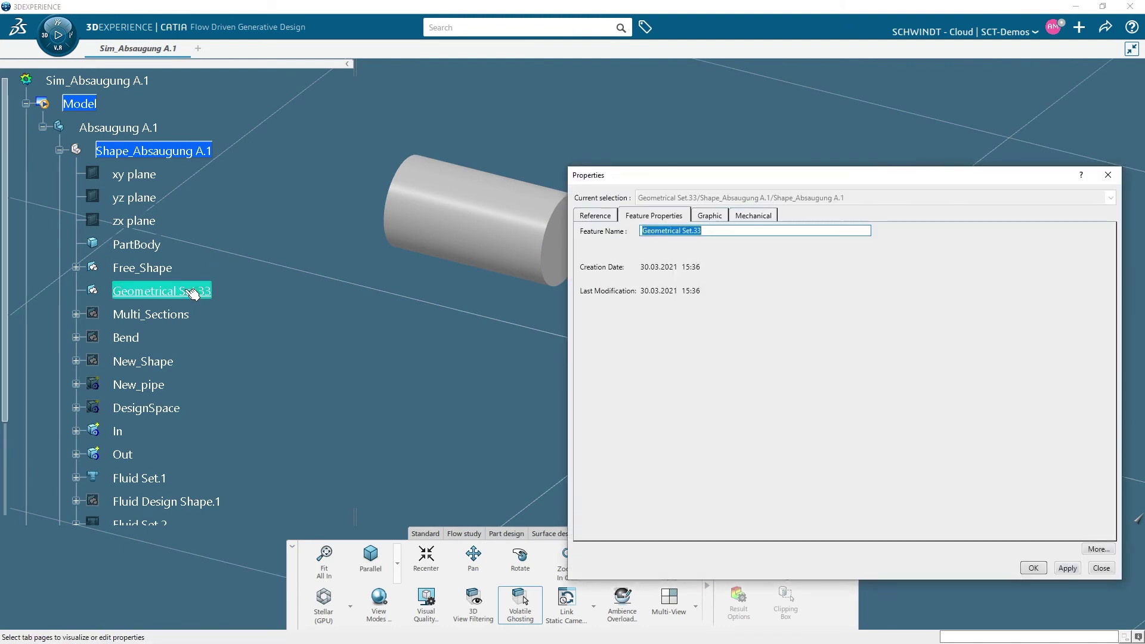
type("Free")
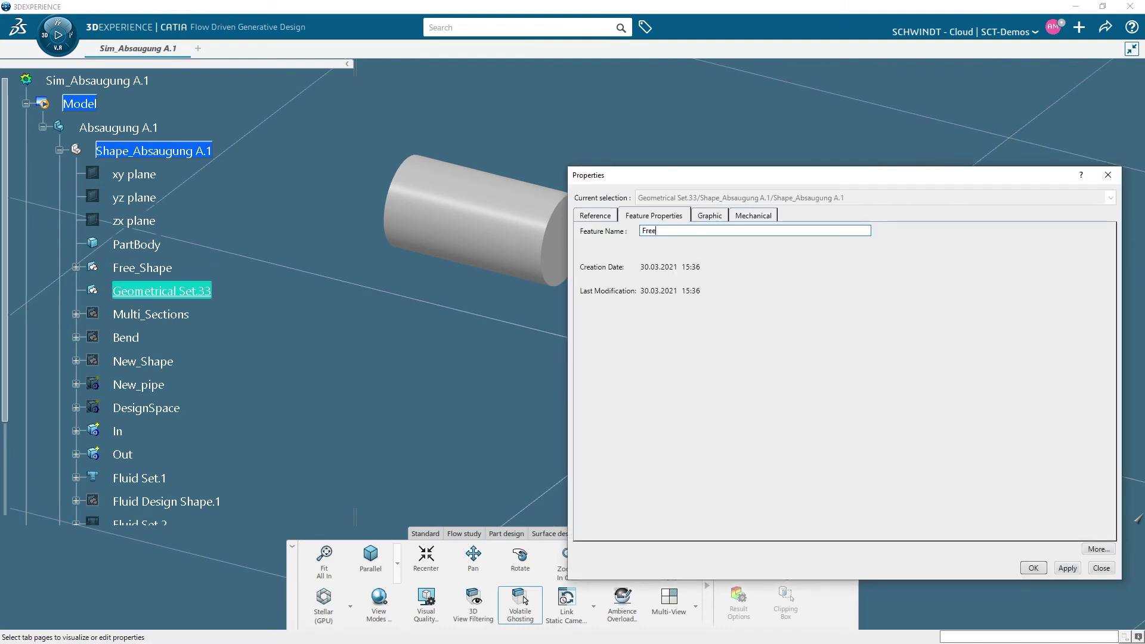
type("_Shape_Bend")
key("Return")
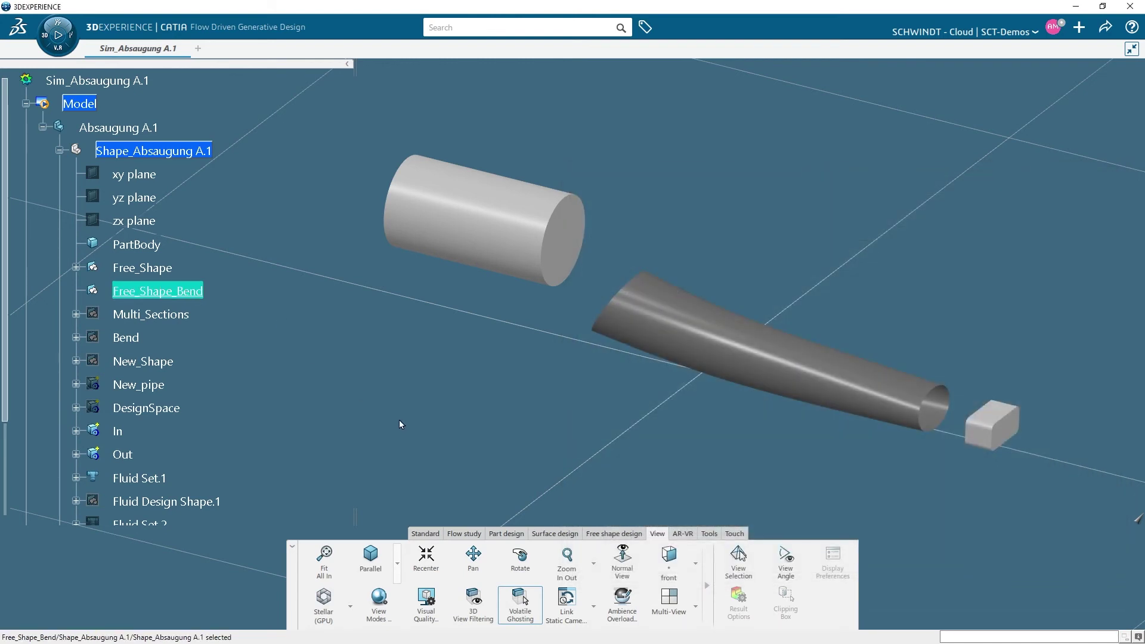
left_click(598, 534)
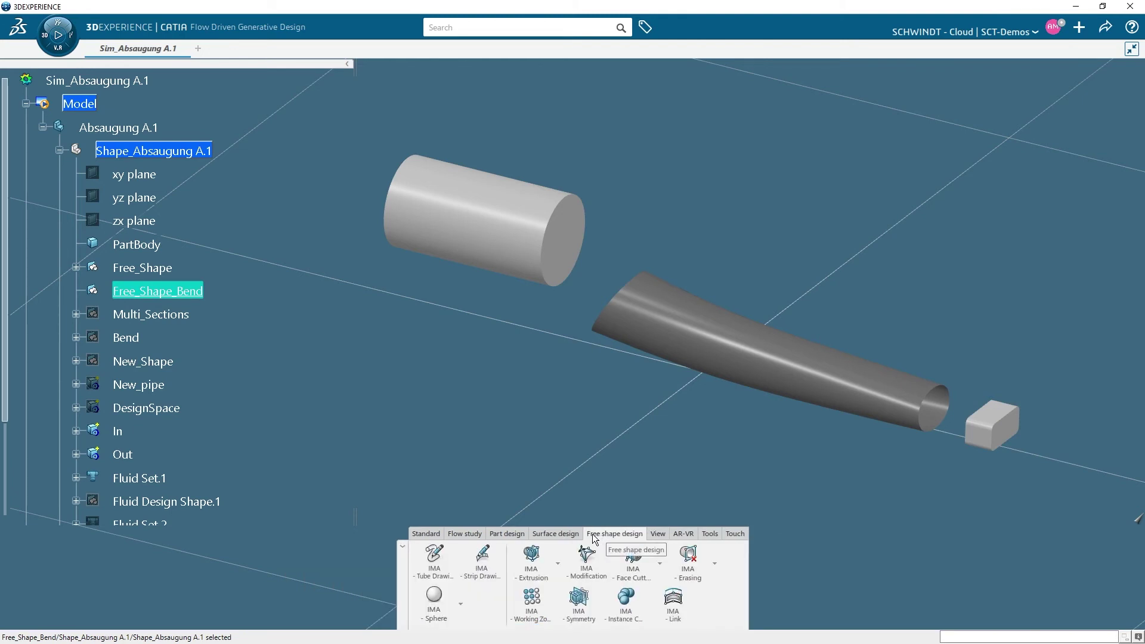
Step: Extract the cylindrical body's lateral surface and its circular end edge facing the tube, both with tangent continuity
left_click(549, 535)
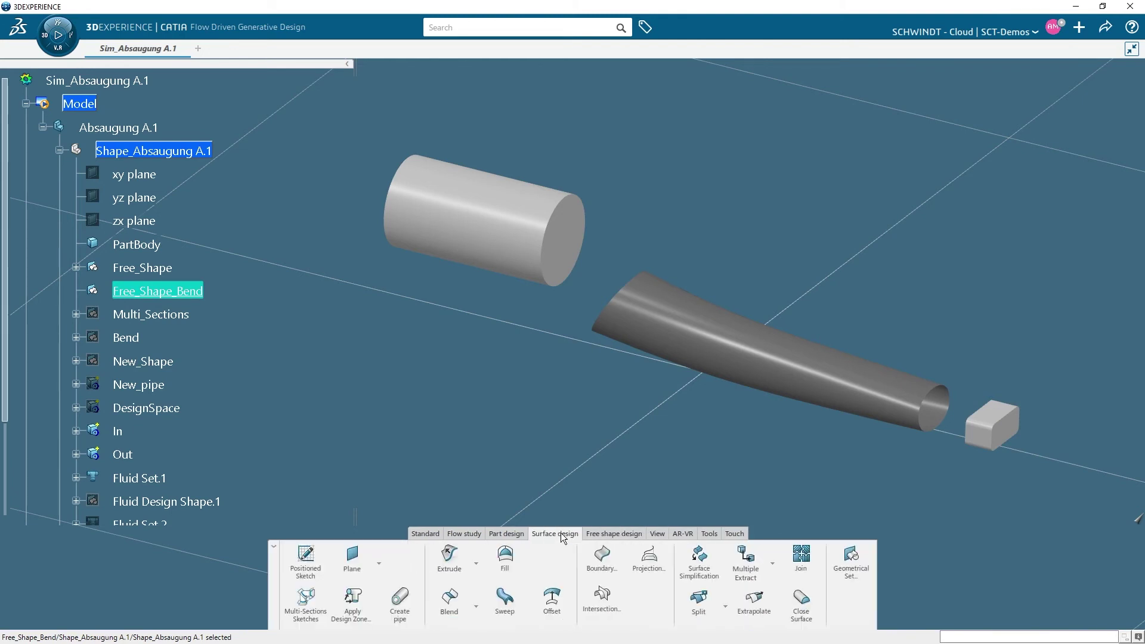
left_click(749, 569)
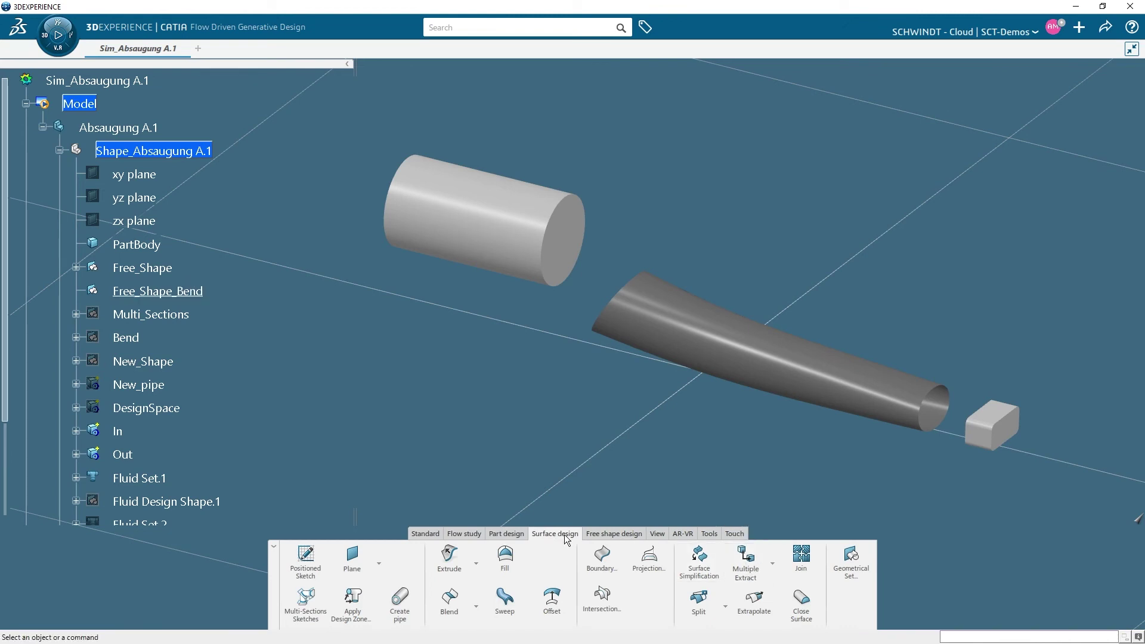
left_click(745, 566)
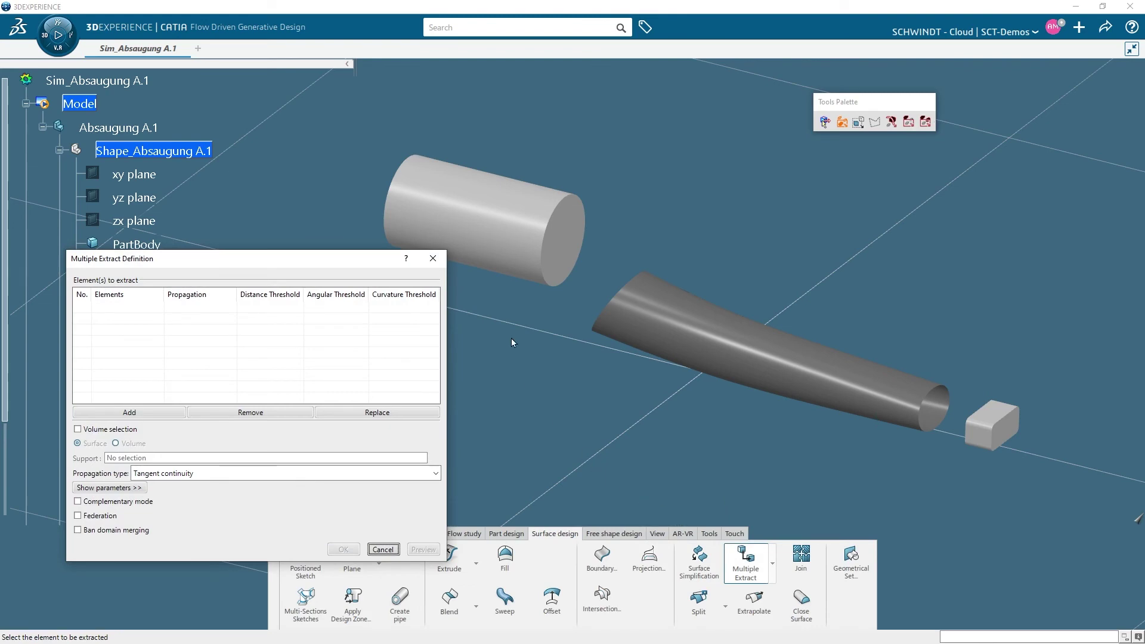
left_click(510, 264)
right_click(120, 307)
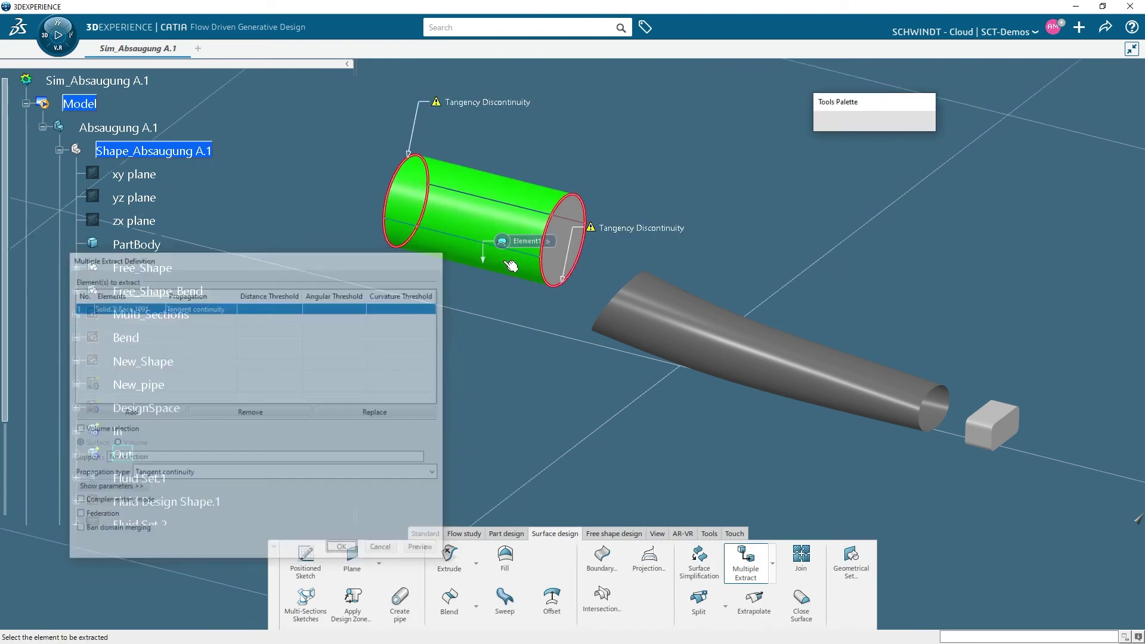
left_click(179, 468)
left_click(545, 262)
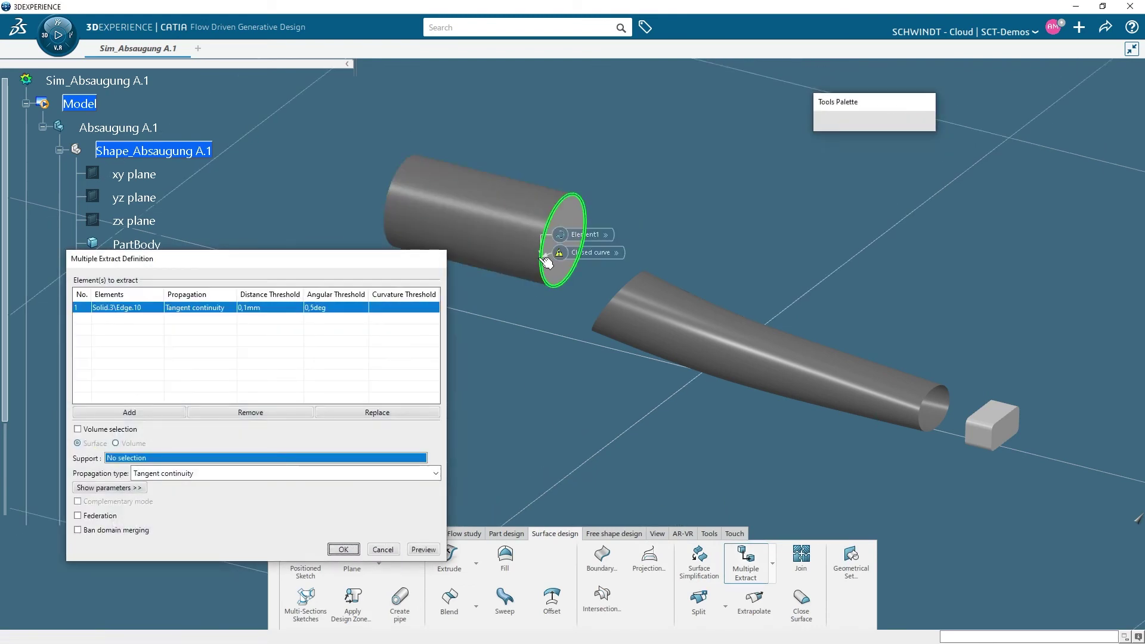
left_click(545, 262)
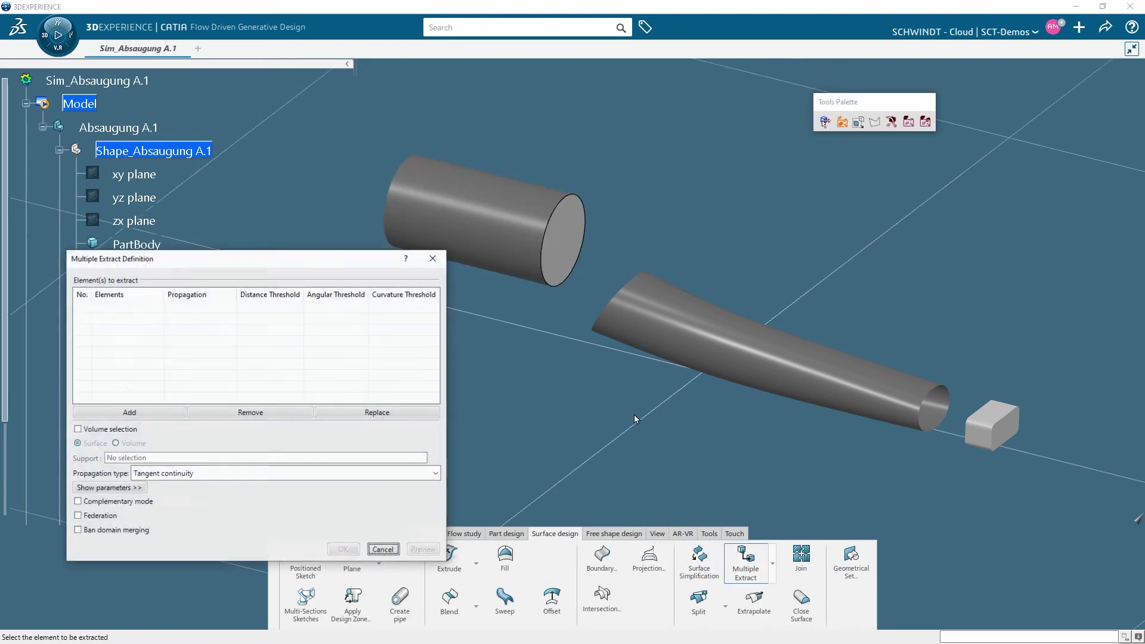
Step: Extract the rectangular body's lateral surface and its end edge facing the tube with tangent continuity
left_click(970, 437)
left_click(971, 437)
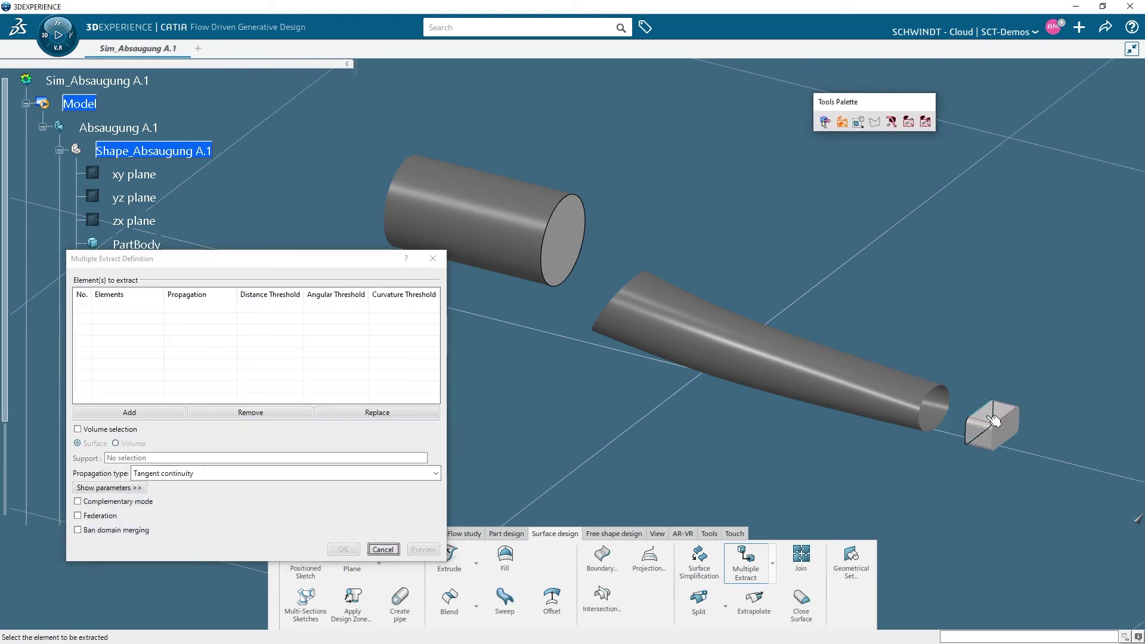
left_click(994, 420)
left_click(994, 420)
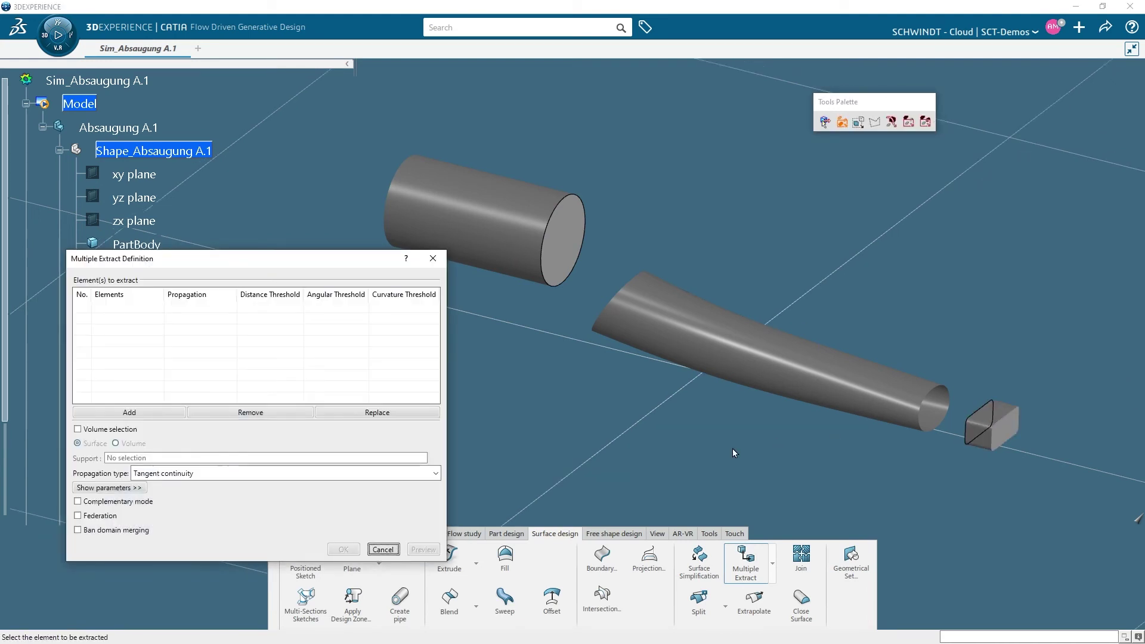
left_click(383, 549)
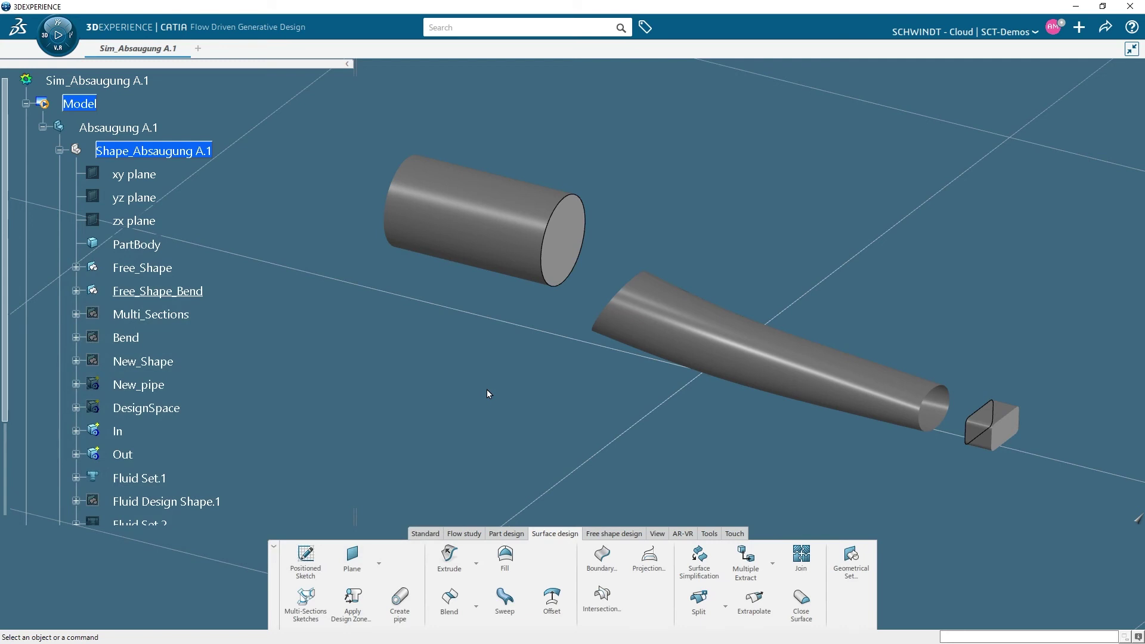
Step: Hide the solid In and Out bodies so only the extracted surfaces and the tube show
left_click(123, 456)
left_click(118, 431, "ctrl")
right_click(119, 432)
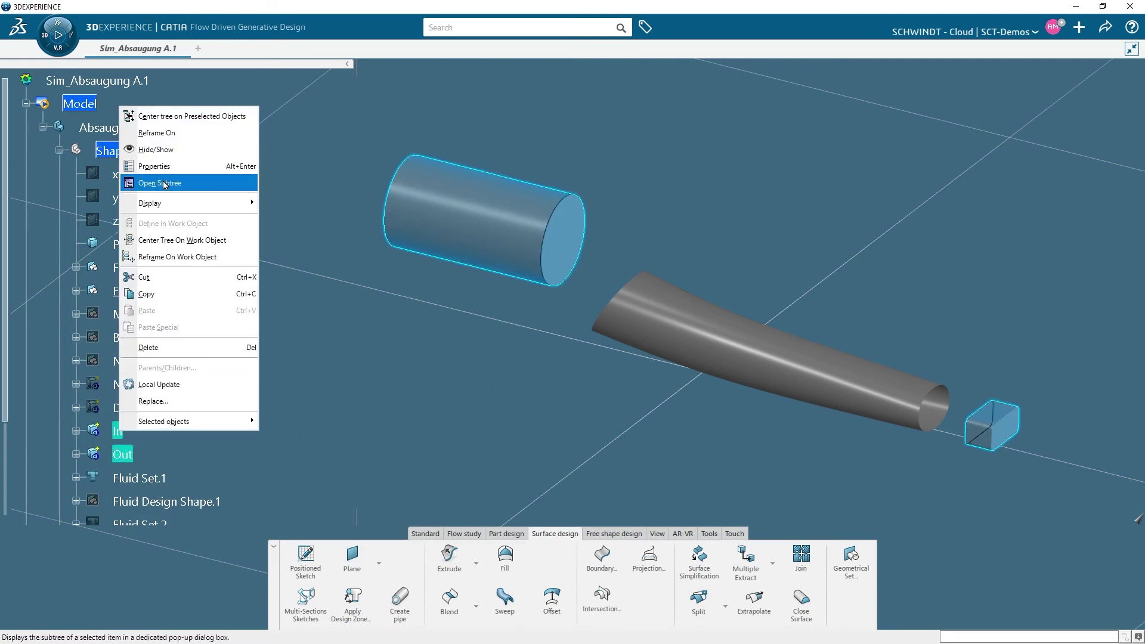
left_click(499, 352)
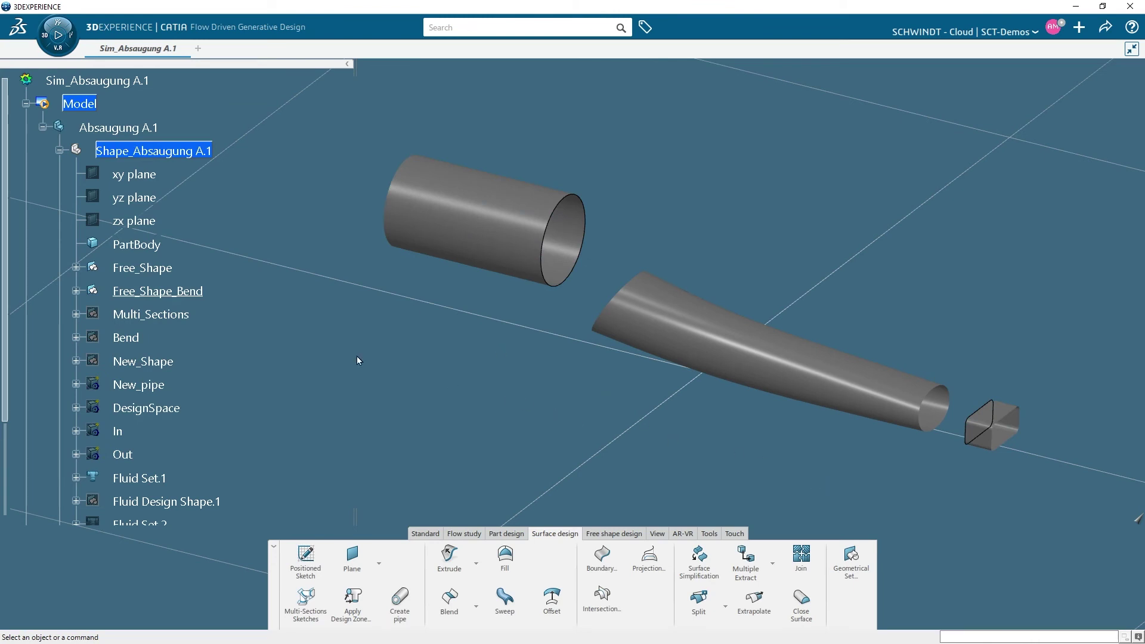
Step: Show the yz plane and intersect it with the extracted cylinder surface, keeping only the upper curve through an Extract
left_click(139, 199)
right_click(138, 199)
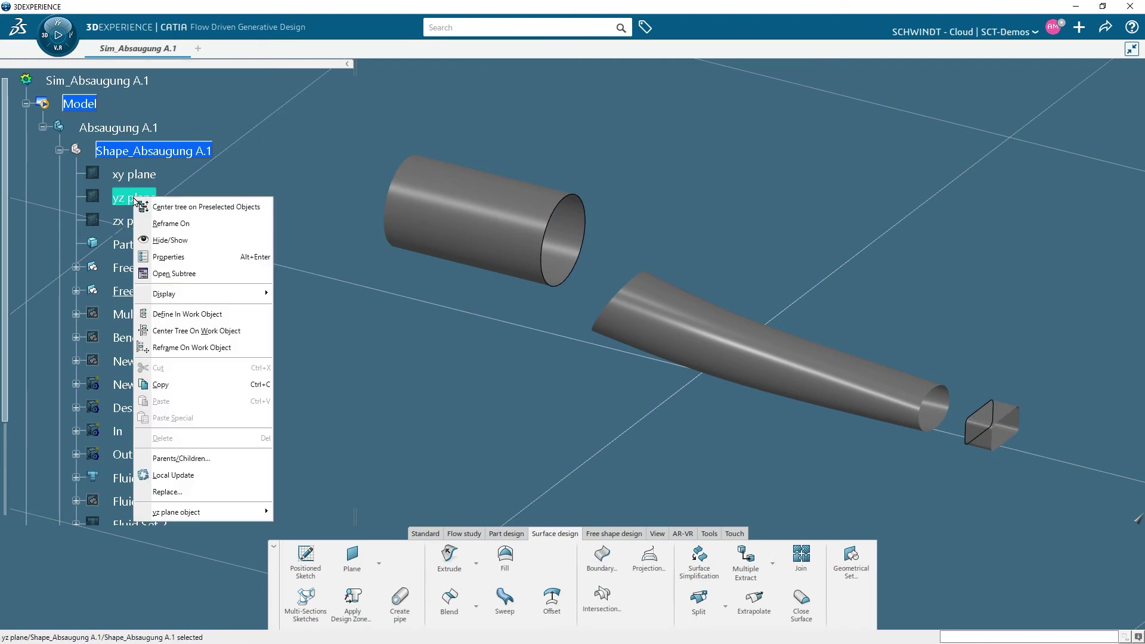
left_click(174, 240)
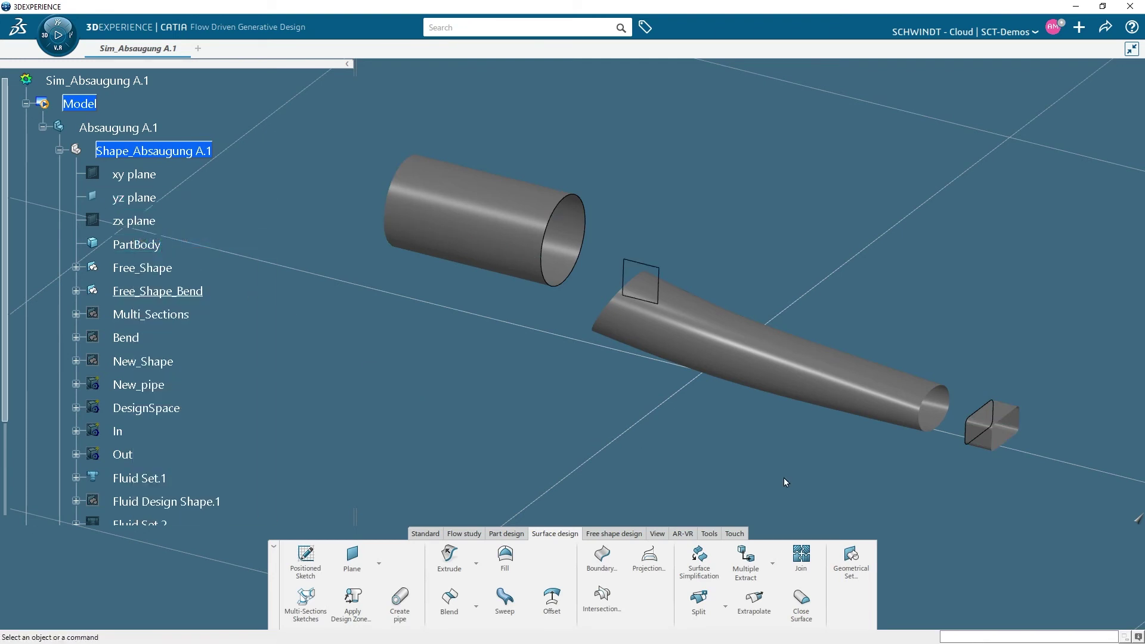
left_click(602, 596)
left_click(496, 273)
left_click(1118, 607)
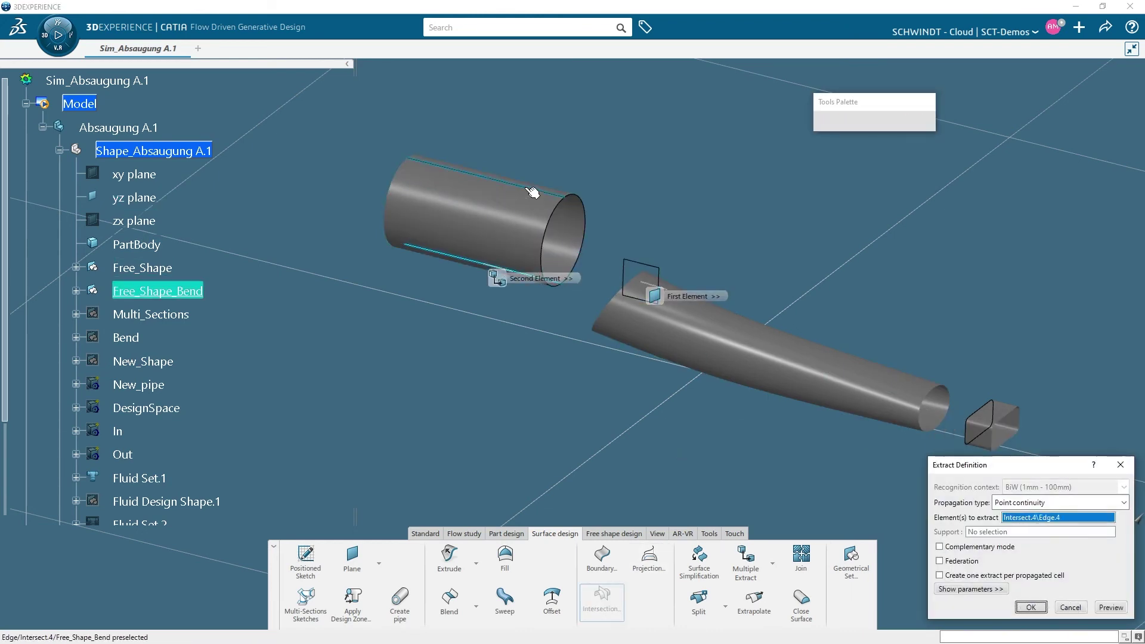
left_click(534, 189)
left_click(1030, 605)
Step: Intersect the yz plane with the free-form tube and keep only the upper curve as an Extract
left_click(601, 598)
left_click(655, 303)
left_click(796, 352)
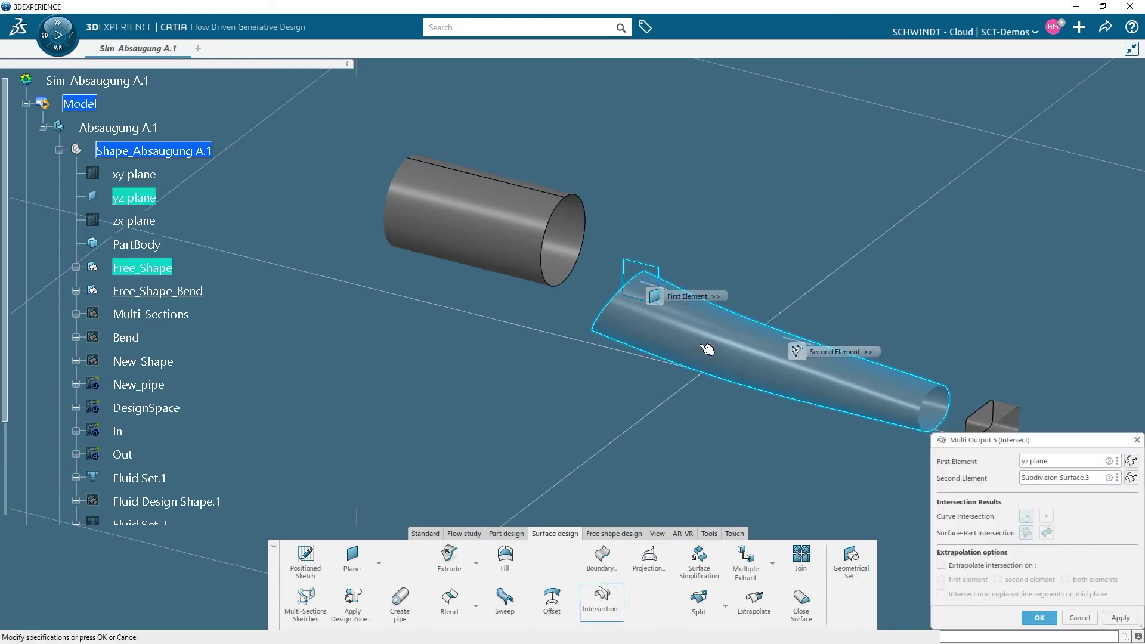
left_click(1039, 617)
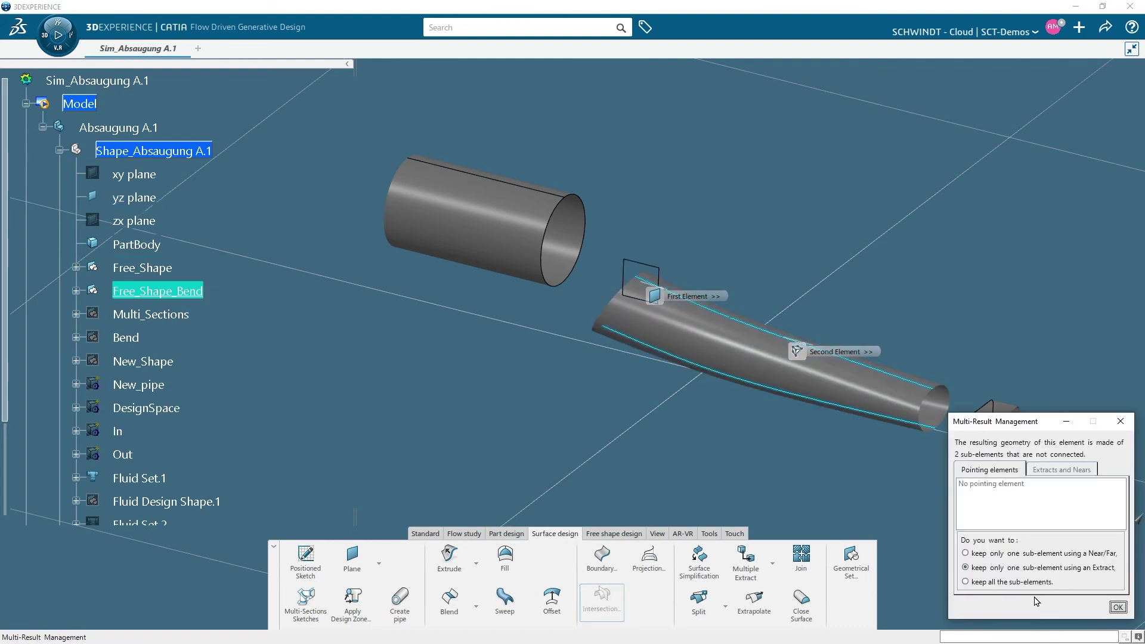
left_click(1117, 607)
left_click(742, 325)
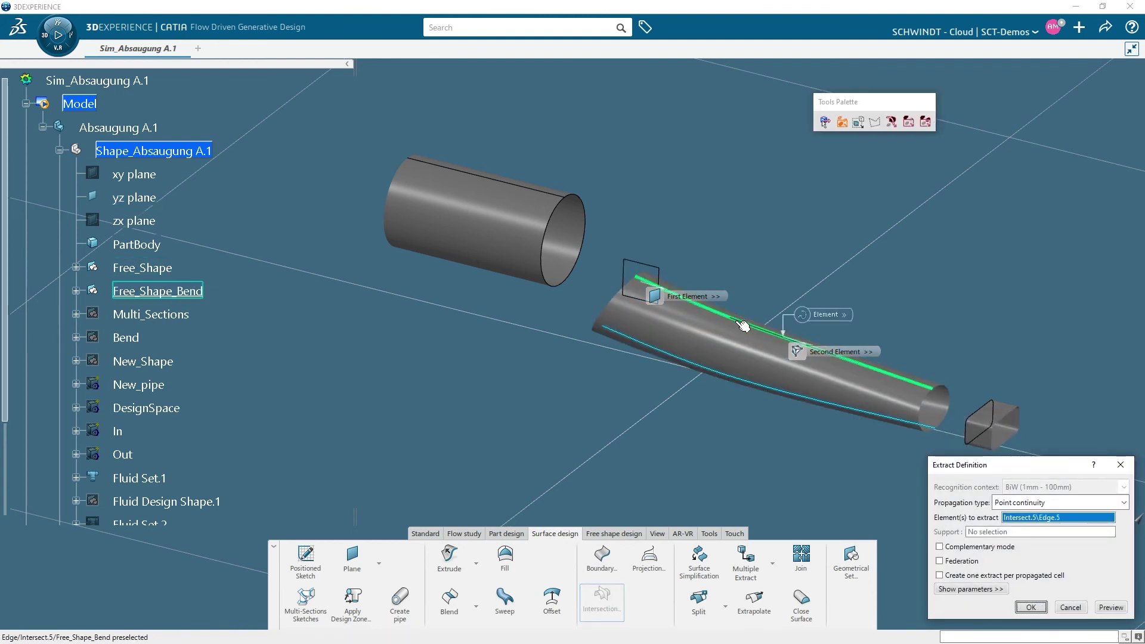
left_click(1030, 607)
Step: Intersect the yz plane with the extracted rectangular surface and keep only its upper curve
middle_click_drag(1011, 352, 805, 271)
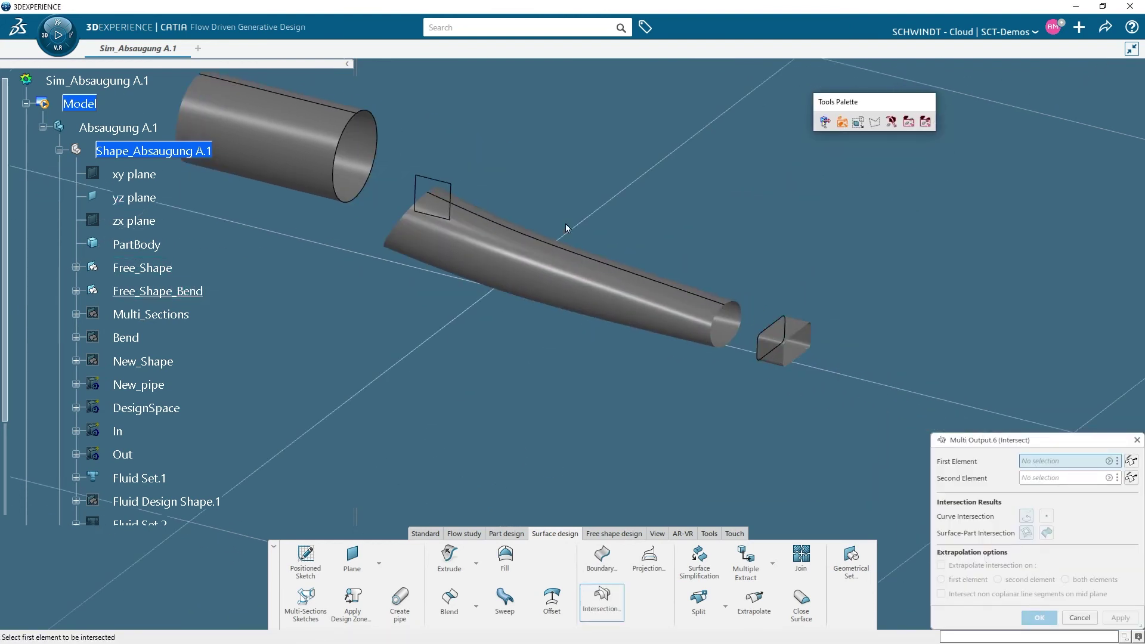
left_click(451, 189)
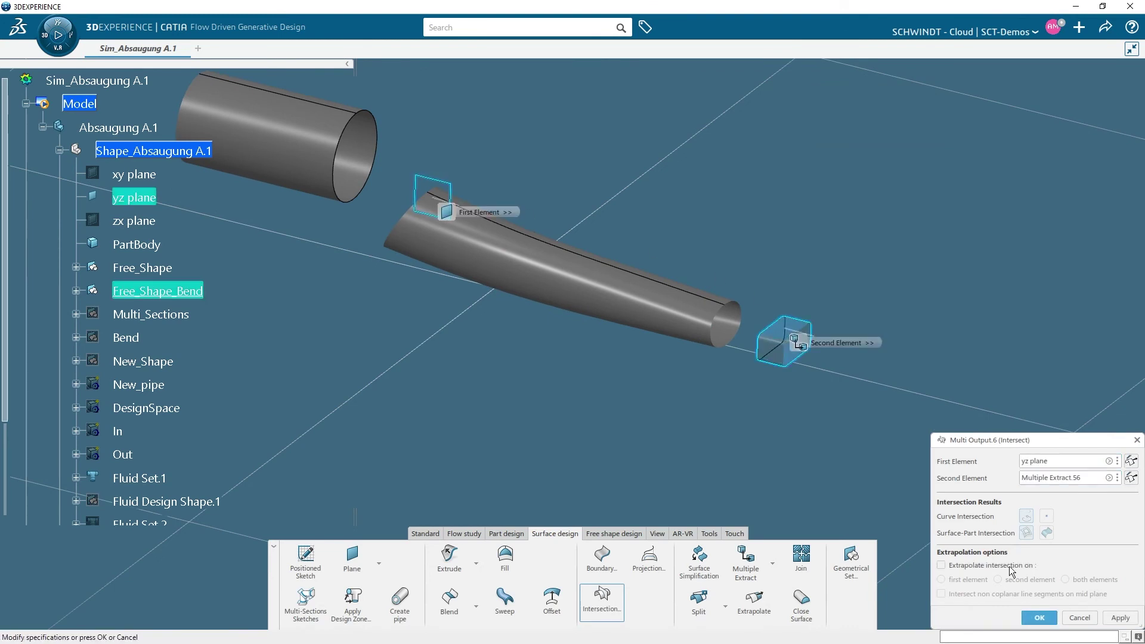
left_click(1039, 617)
left_click(1115, 606)
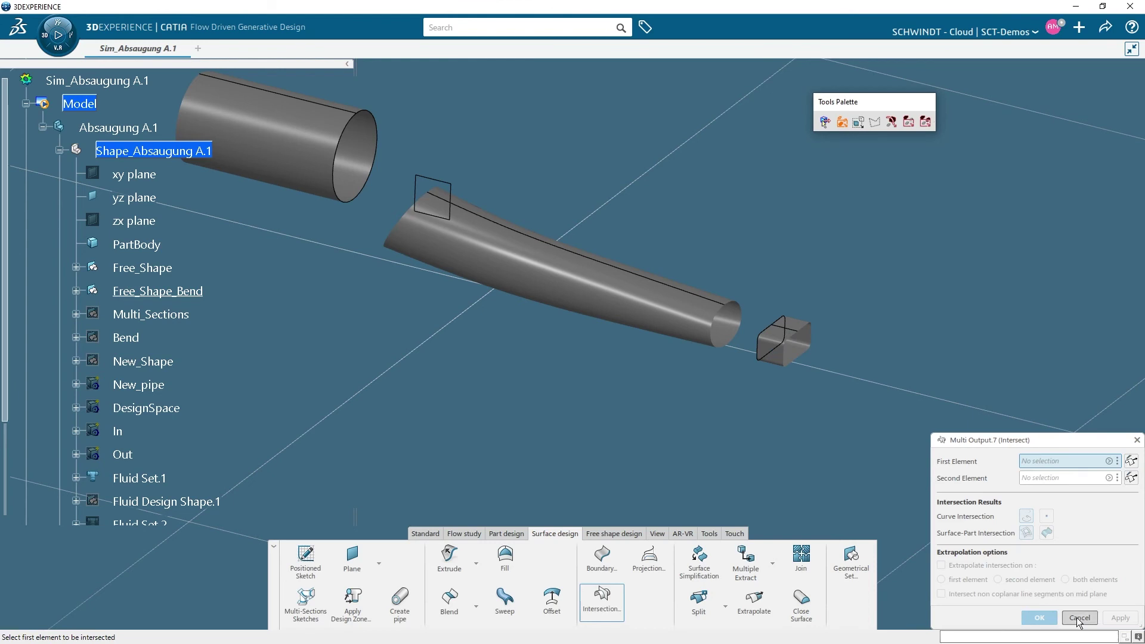
left_click(1079, 617)
Step: Extract the closed edges at both open ends of the free-form tube as separate curves with tangent continuity
middle_click_drag(493, 345, 650, 434)
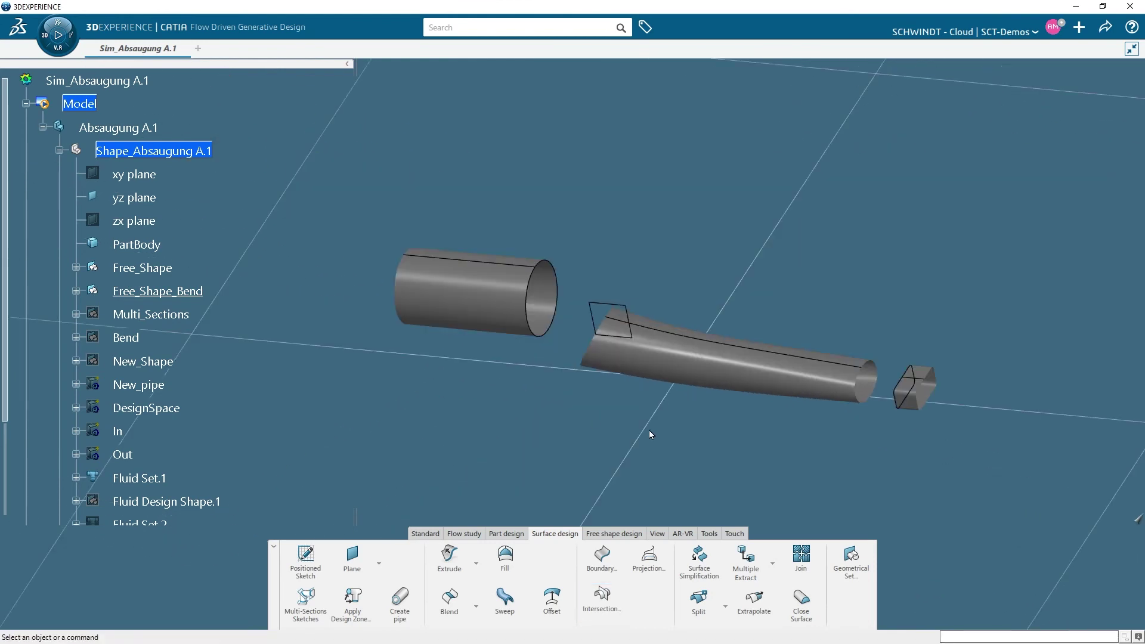
left_click(746, 556)
left_click(596, 351)
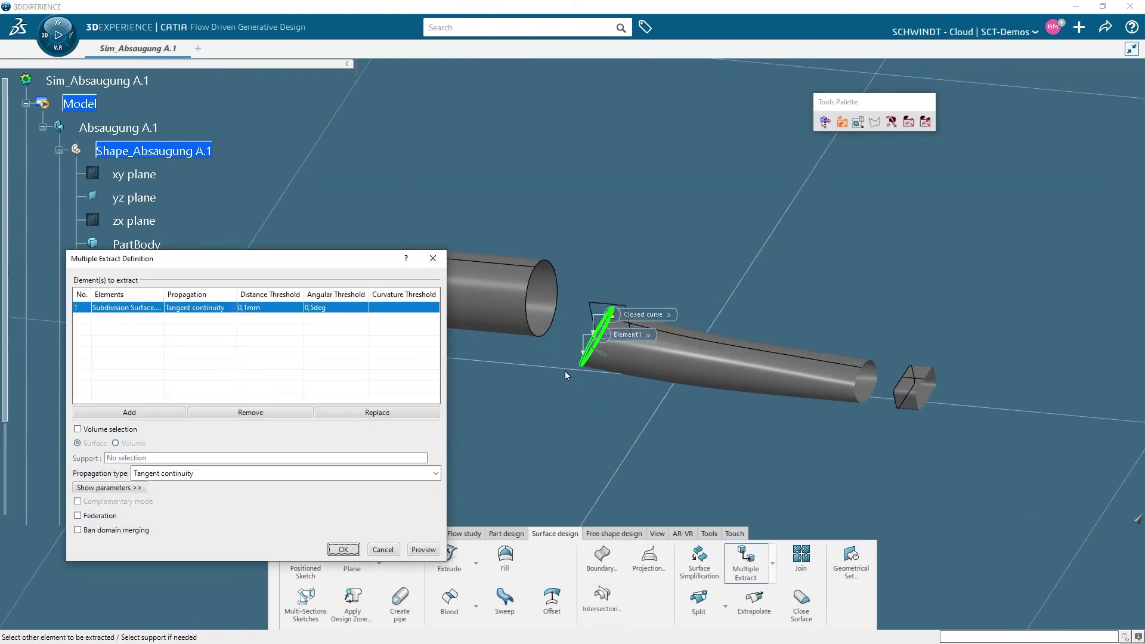
left_click(349, 554)
left_click(745, 557)
left_click(862, 399)
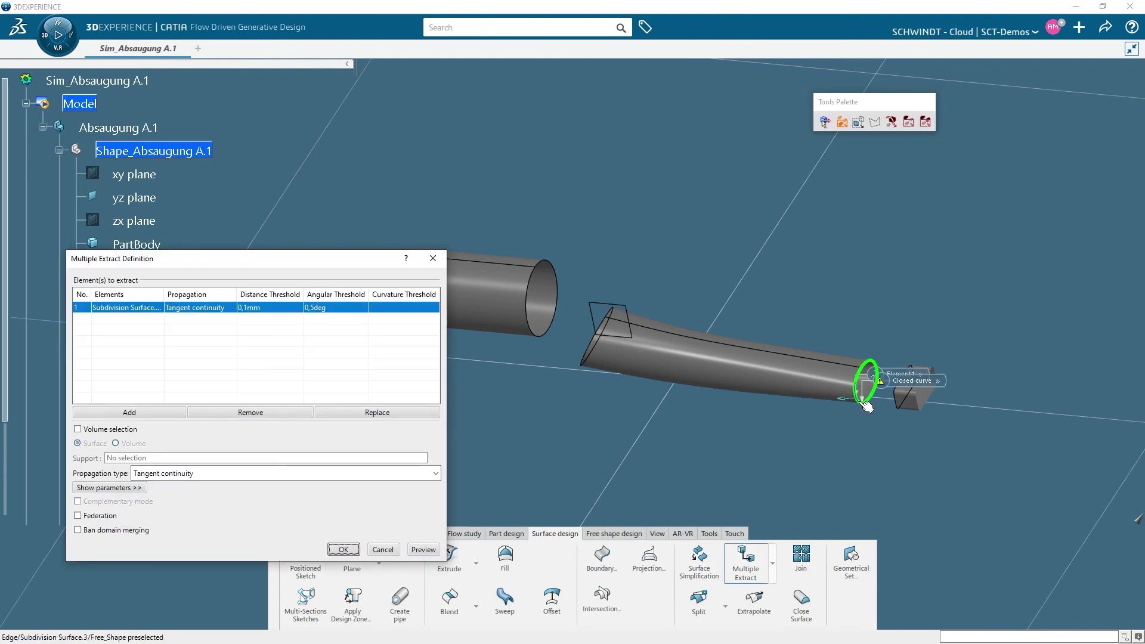
left_click(343, 549)
Step: Blend the cylinder to the tube with tangency on both supports, placing the closing points at the upper intersection curves' ends
left_click(449, 599)
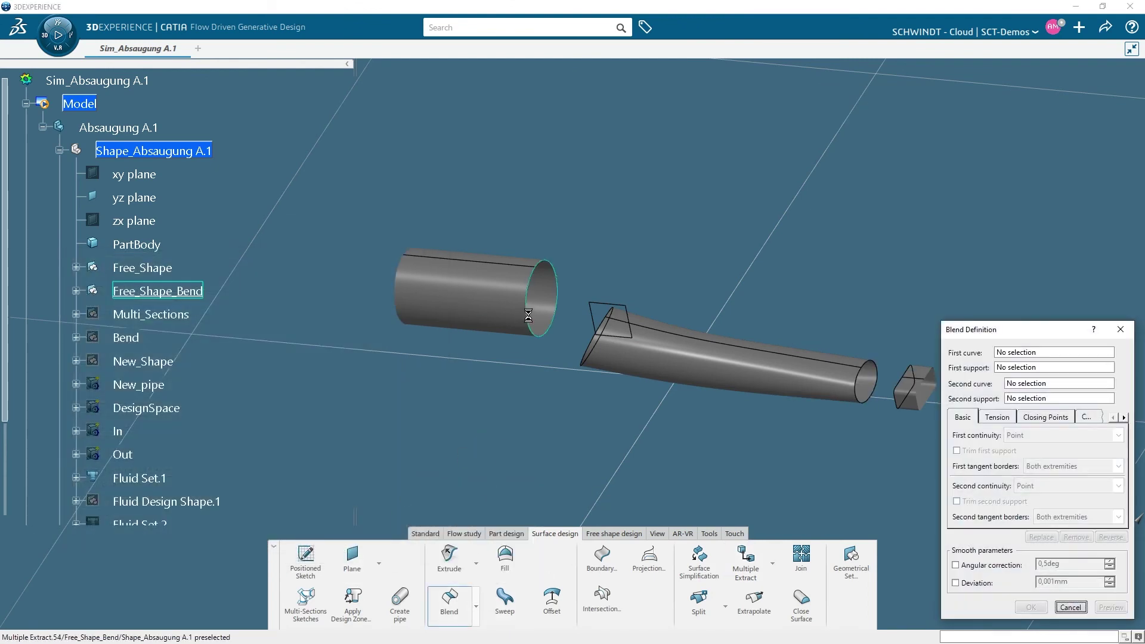
left_click(593, 359)
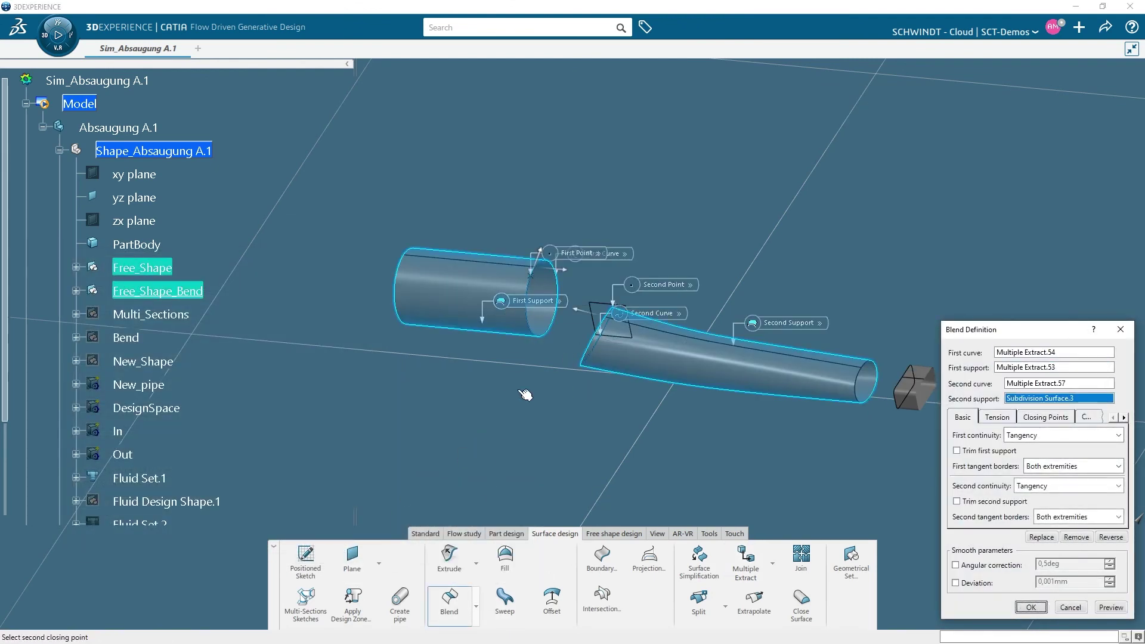
left_click(1043, 416)
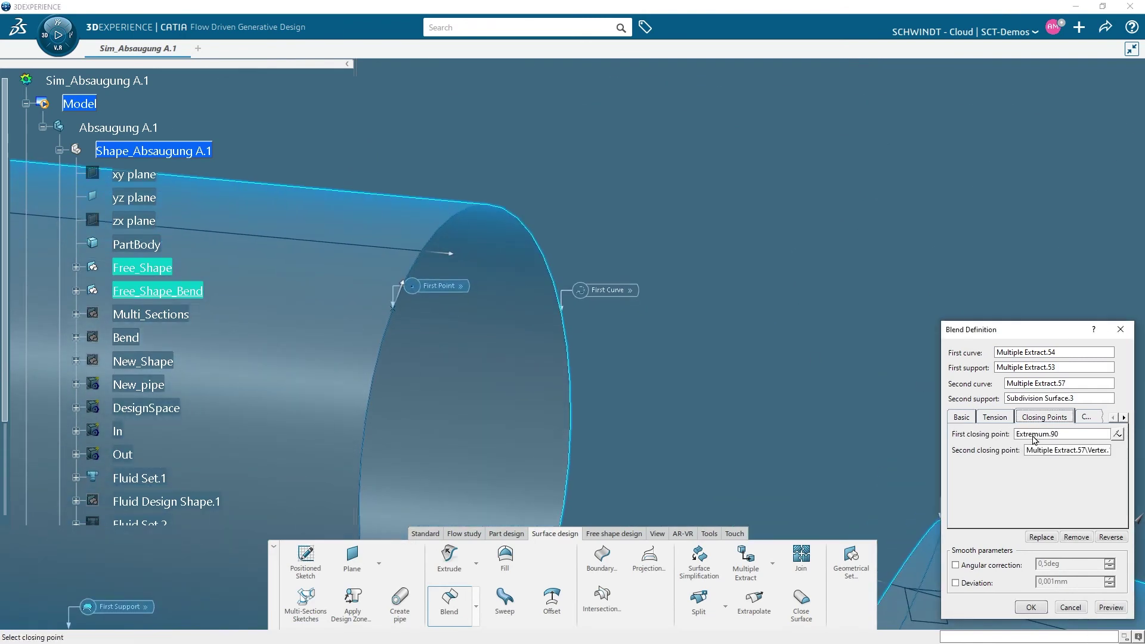
left_click(414, 254)
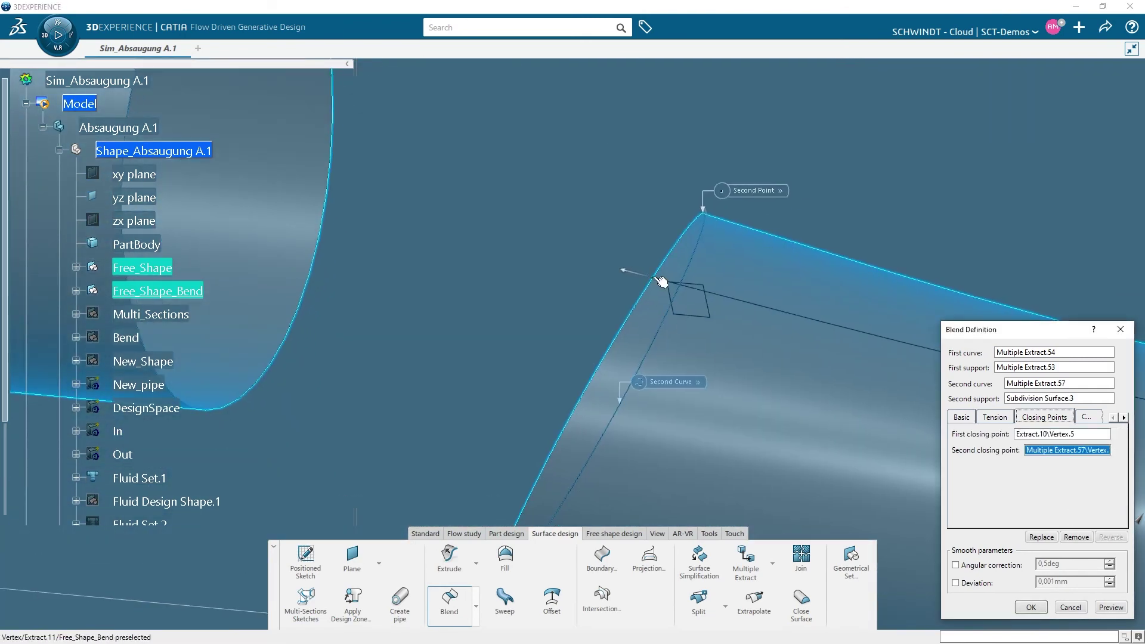
left_click(659, 279)
left_click(1030, 607)
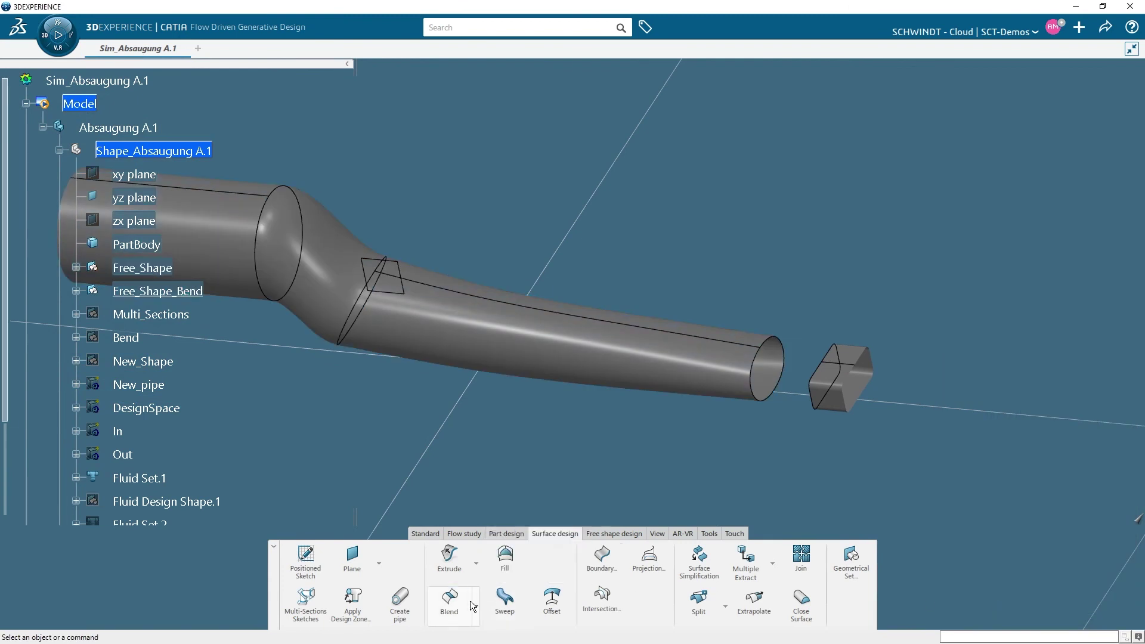
Step: Blend the tube's narrow end to the rectangular surface with tangency, using the upper intersection curves' ends as closing points
left_click(479, 331)
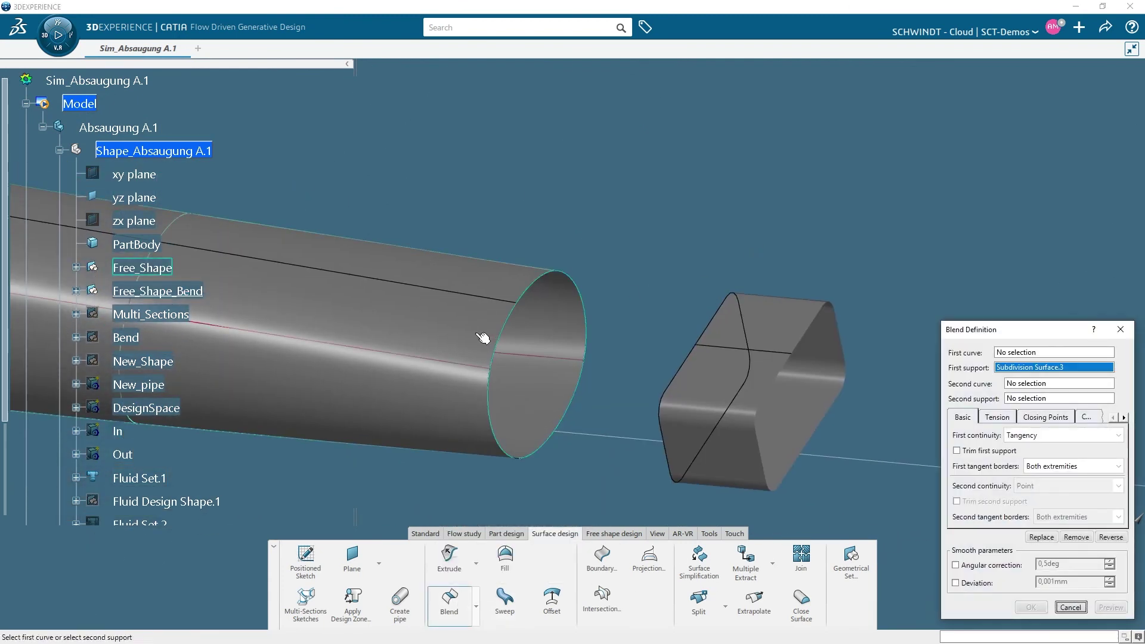
left_click(499, 336)
left_click(742, 384)
left_click(691, 357)
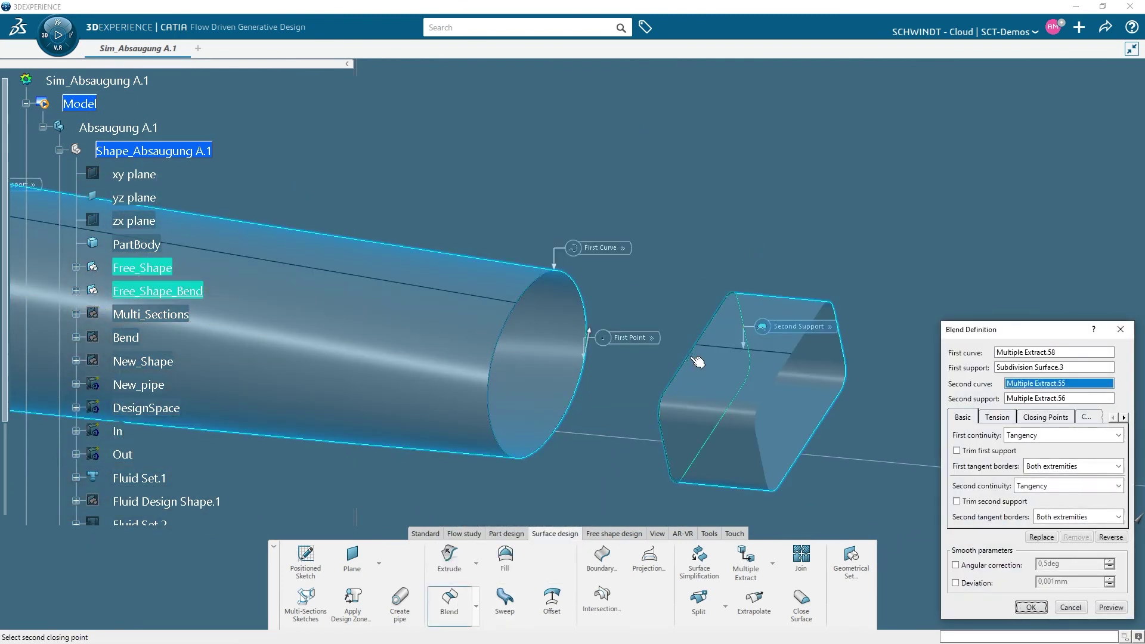
left_click(1039, 417)
left_click(498, 301)
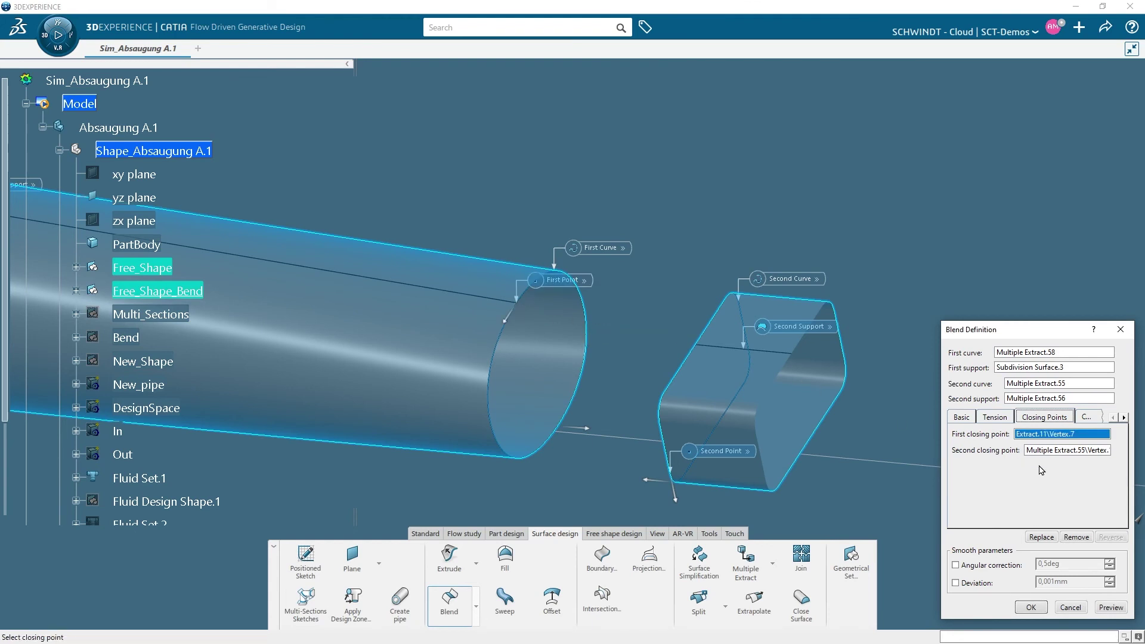
left_click(697, 343)
left_click(1031, 607)
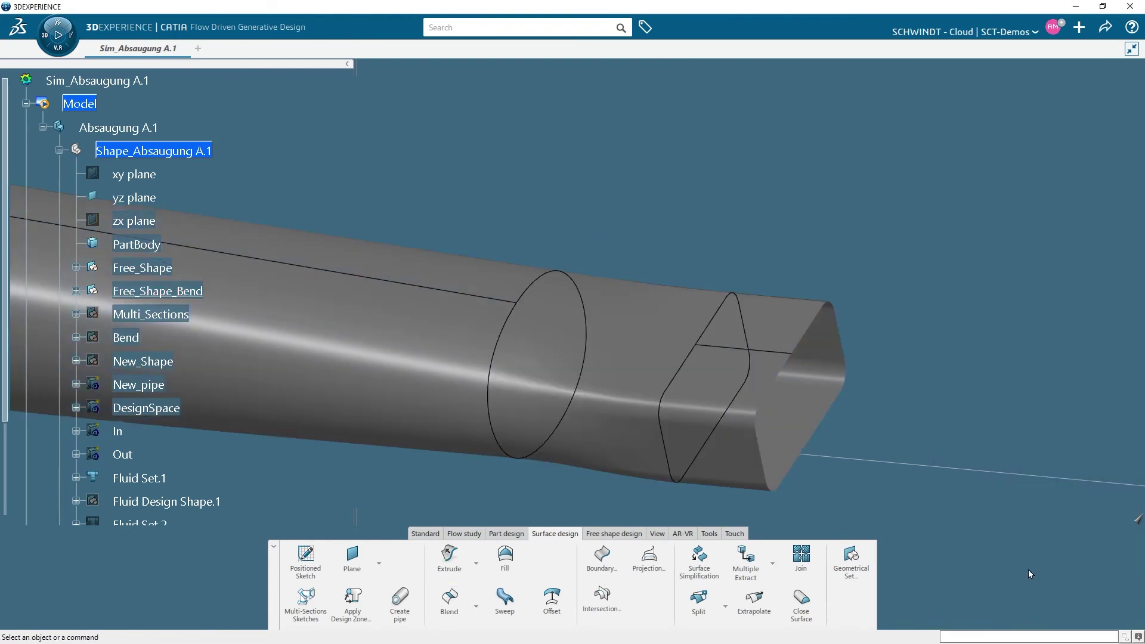
Step: Hide the yz plane
middle_click_drag(667, 213, 690, 225)
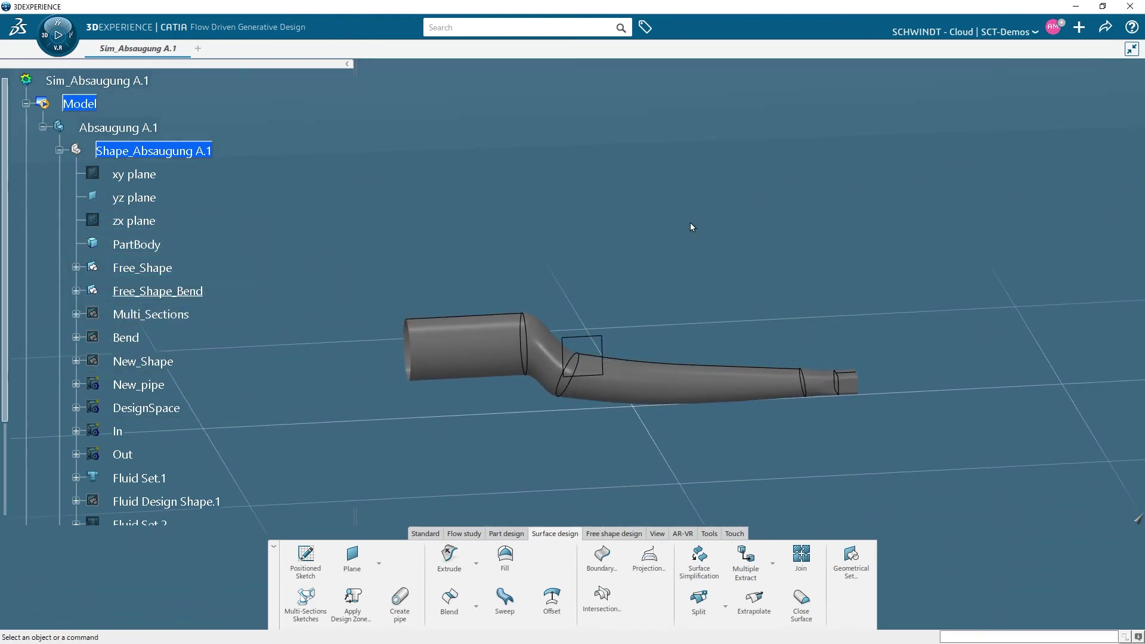
right_click(153, 206)
left_click(179, 243)
Step: Insert a geometrical set in Shape_Absaugung A.1 and name it Free_Shape_complete
middle_click_drag(930, 360, 692, 361)
left_click(211, 150)
left_click(280, 103)
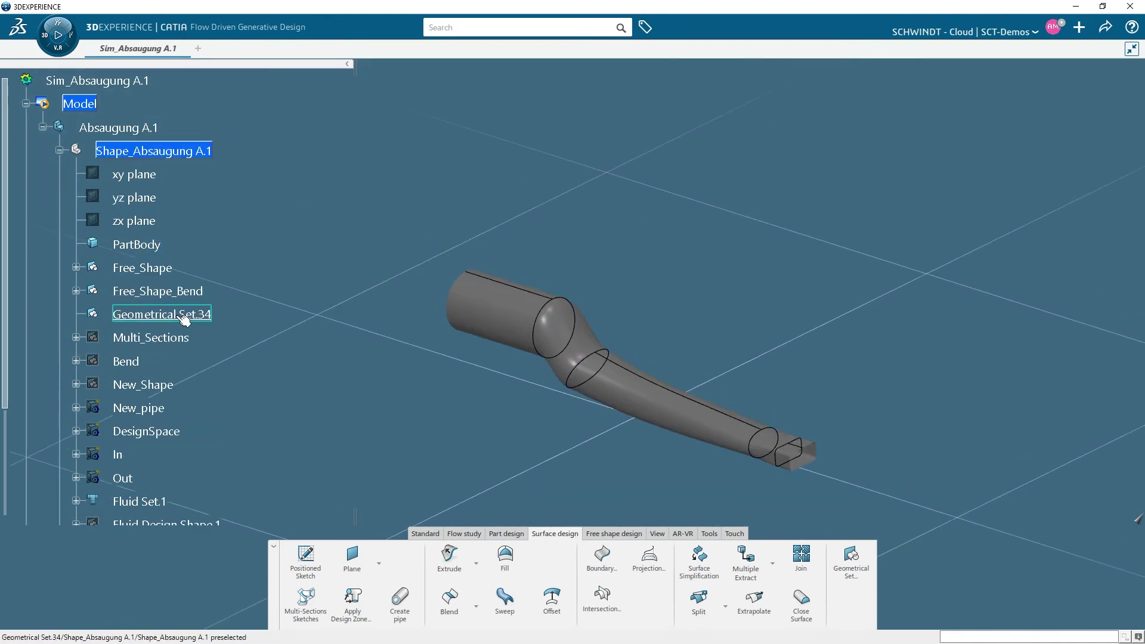
key("alt+Return")
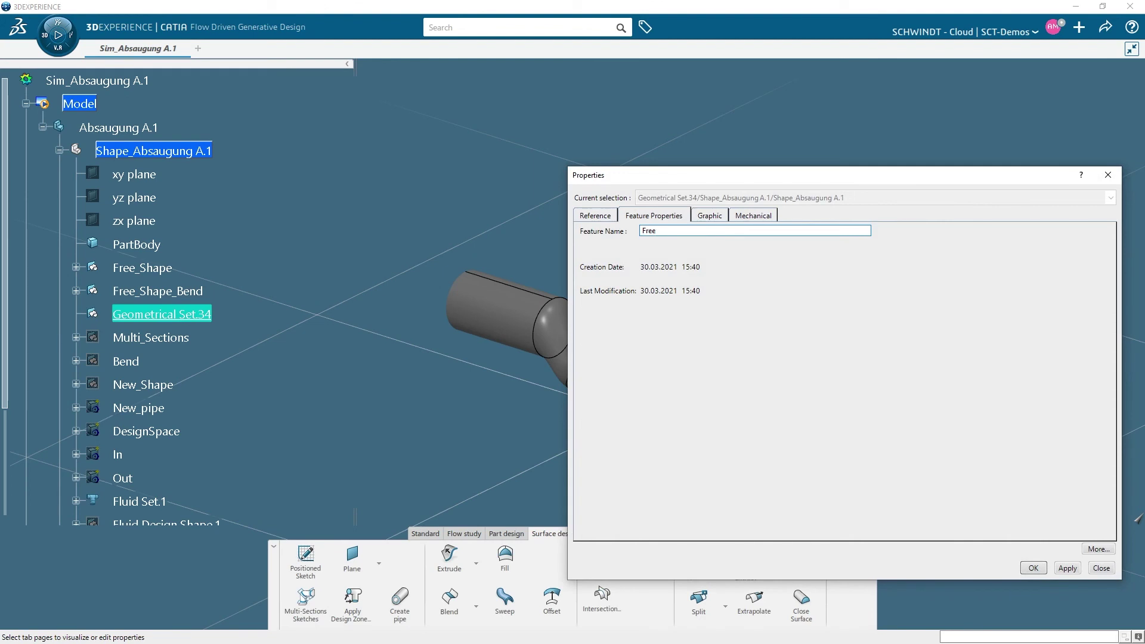
type("Free_Shape_complete")
key("Return")
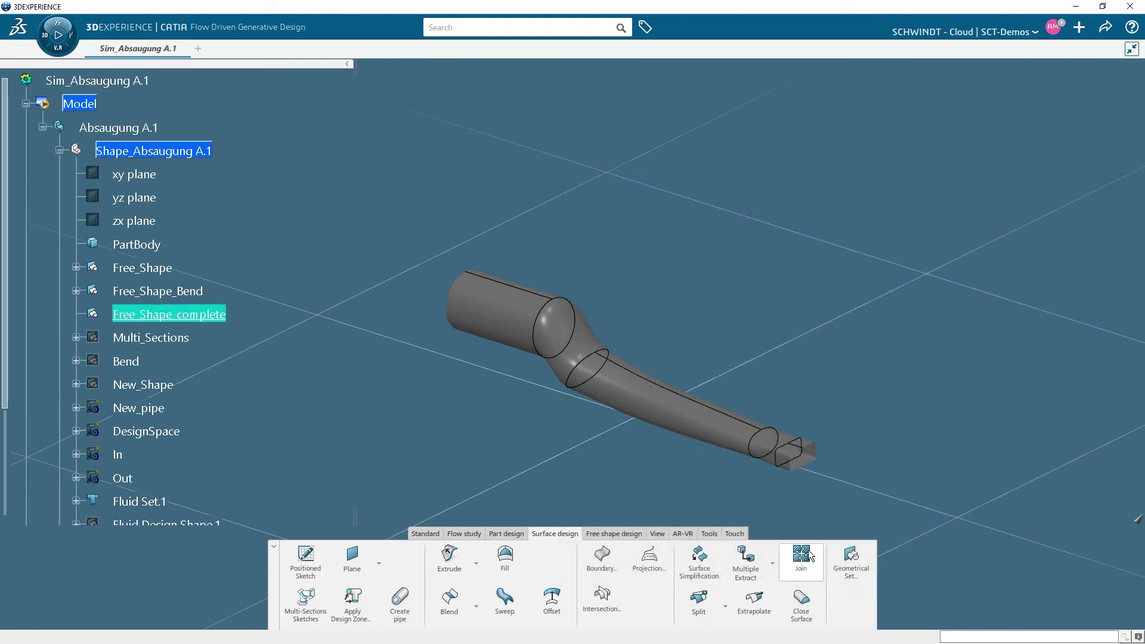
Step: Join the cylinder, both blends, the free-form tube and the rectangular end surface with connectivity and manifold checks
left_click(807, 558)
left_click(492, 316)
left_click(583, 348)
left_click(629, 402)
left_click(791, 460)
left_click(1044, 544)
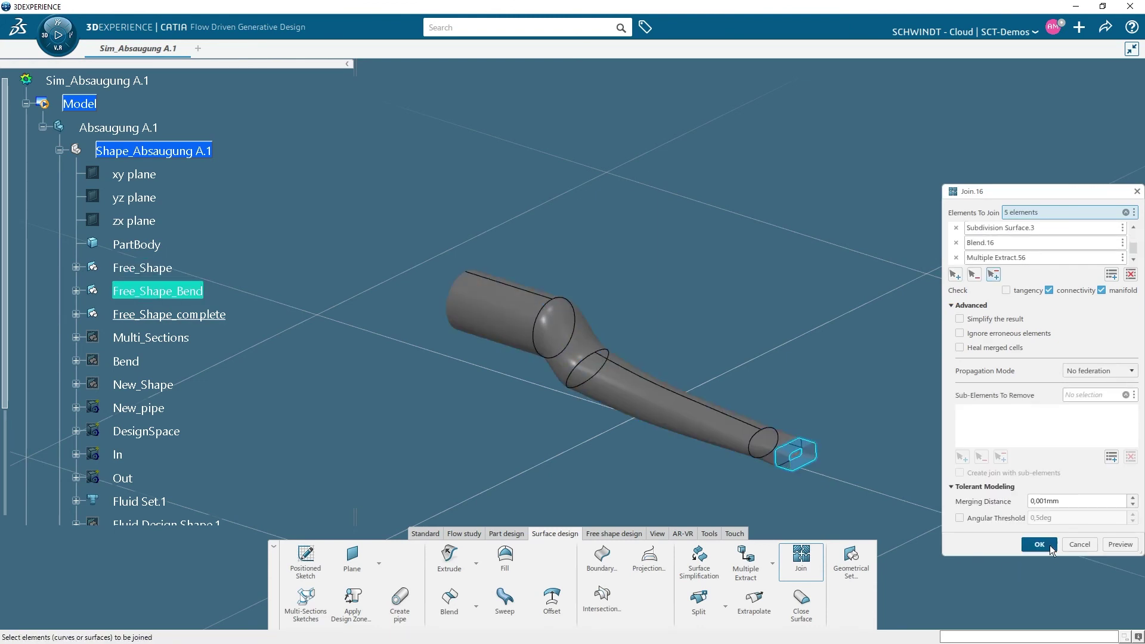
Step: Hide the Free_Shape and Free_Shape_Bend geometrical sets
left_click(142, 269)
left_click(146, 290, "ctrl")
right_click(146, 291)
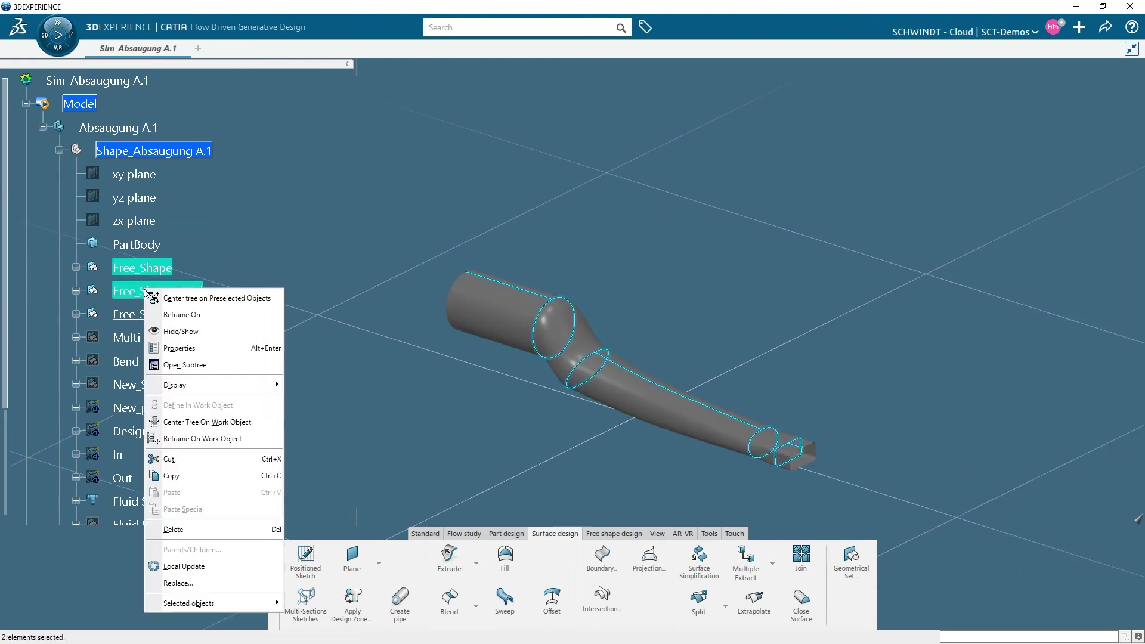
left_click(210, 333)
Step: Insert a new body in Shape_Absaugung A.1 and name it Free_Shape_complete
left_click(199, 153)
left_click(251, 111)
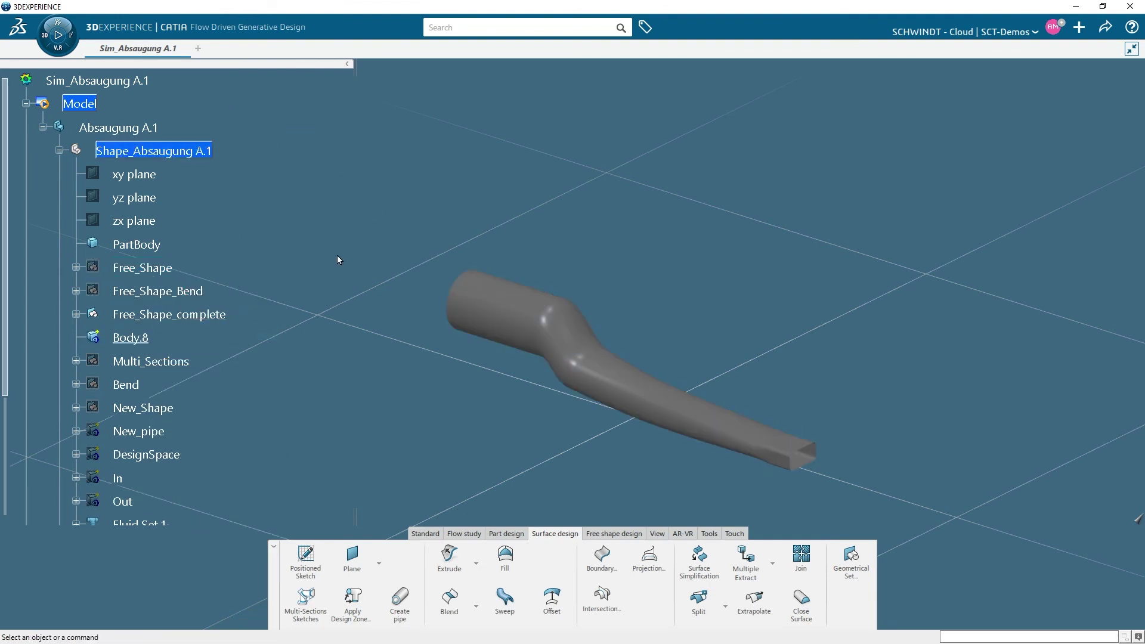
key("alt+Return")
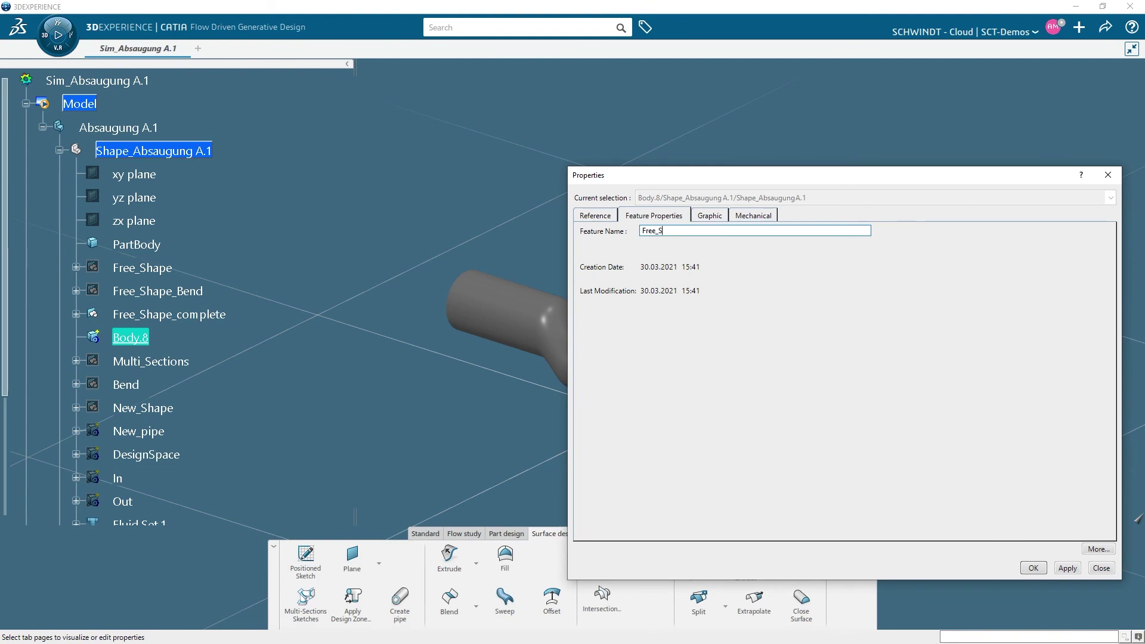
key("Return")
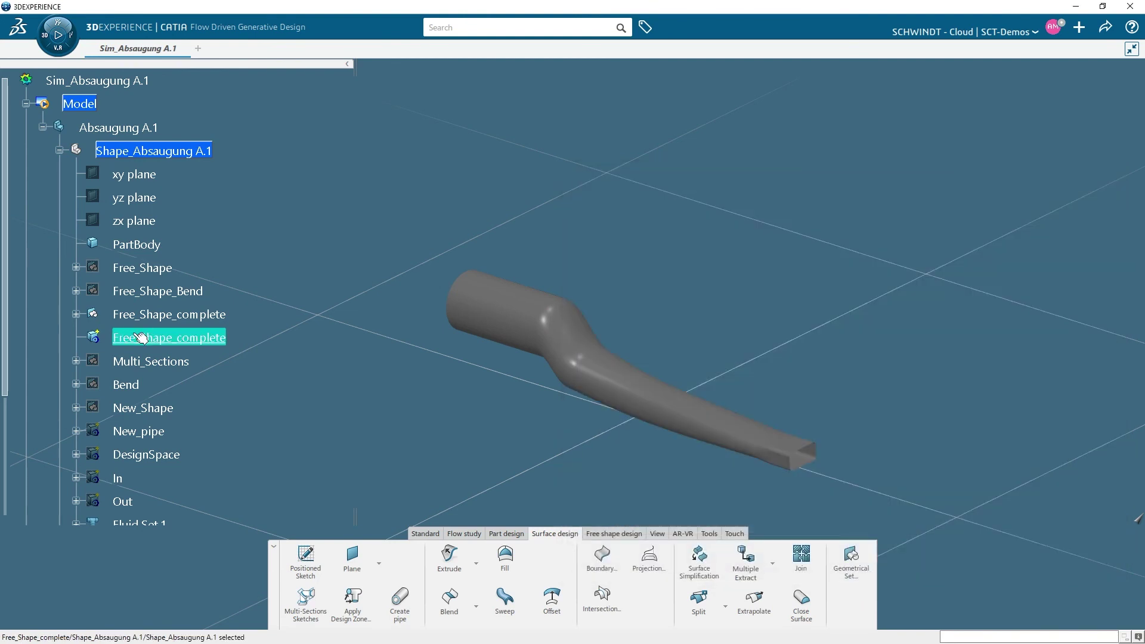
Step: Thicken the joined duct surface in the new body with a 1 mm first offset and 0 mm second offset
left_click(506, 534)
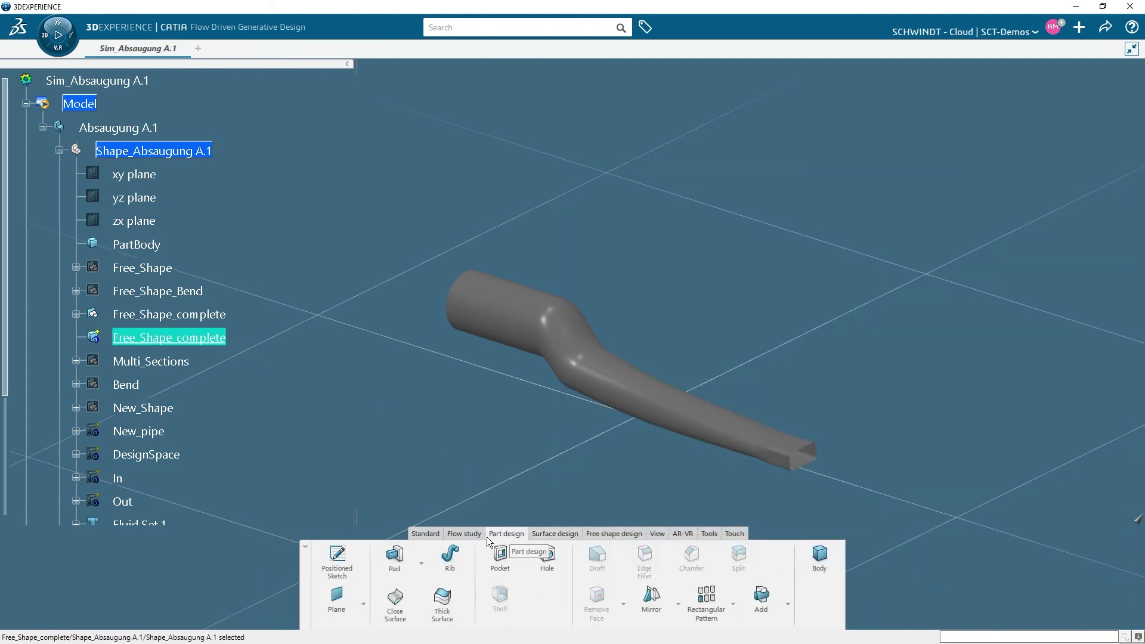
left_click(441, 603)
left_click(574, 371)
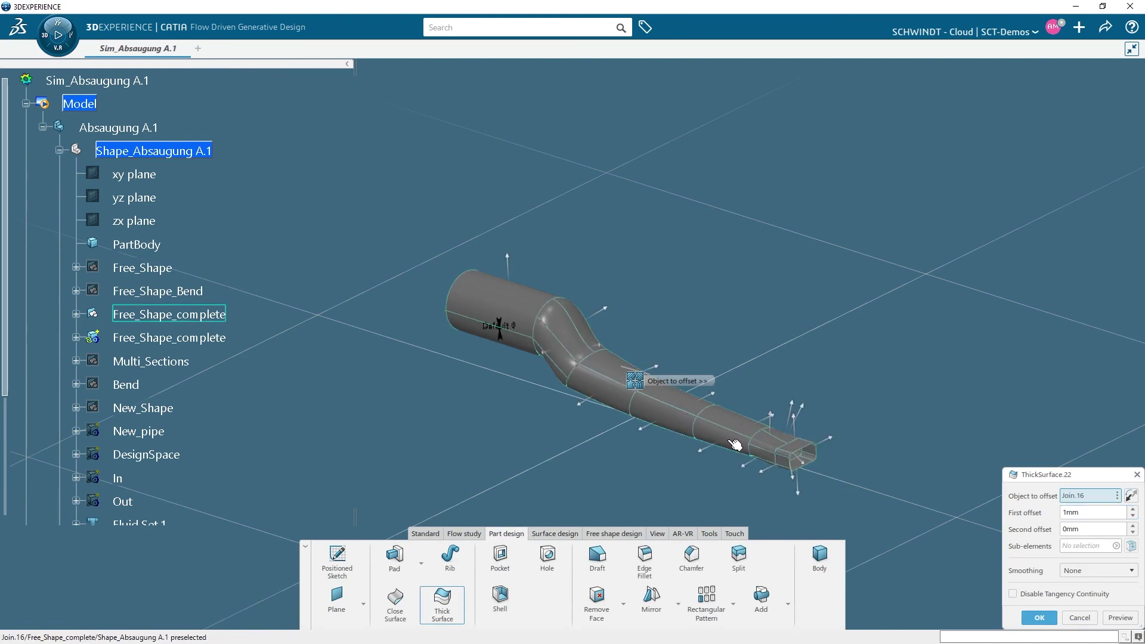
left_click(1043, 620)
middle_click_drag(655, 396, 340, 396)
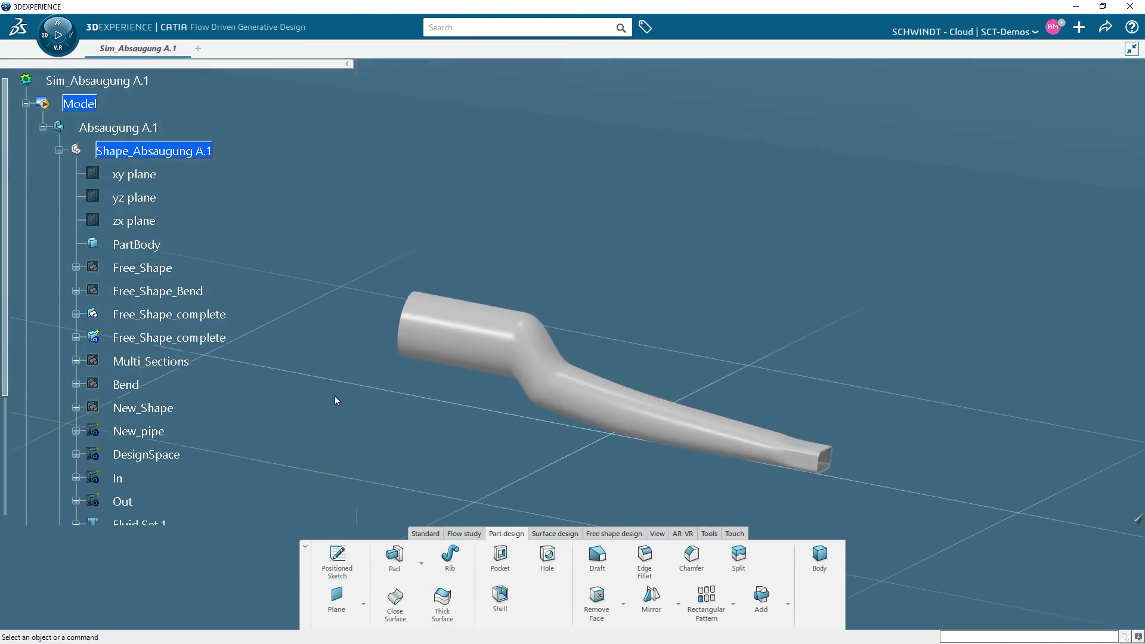
right_click(203, 337)
left_click(303, 55)
middle_click_drag(695, 331, 628, 289)
right_click(172, 339)
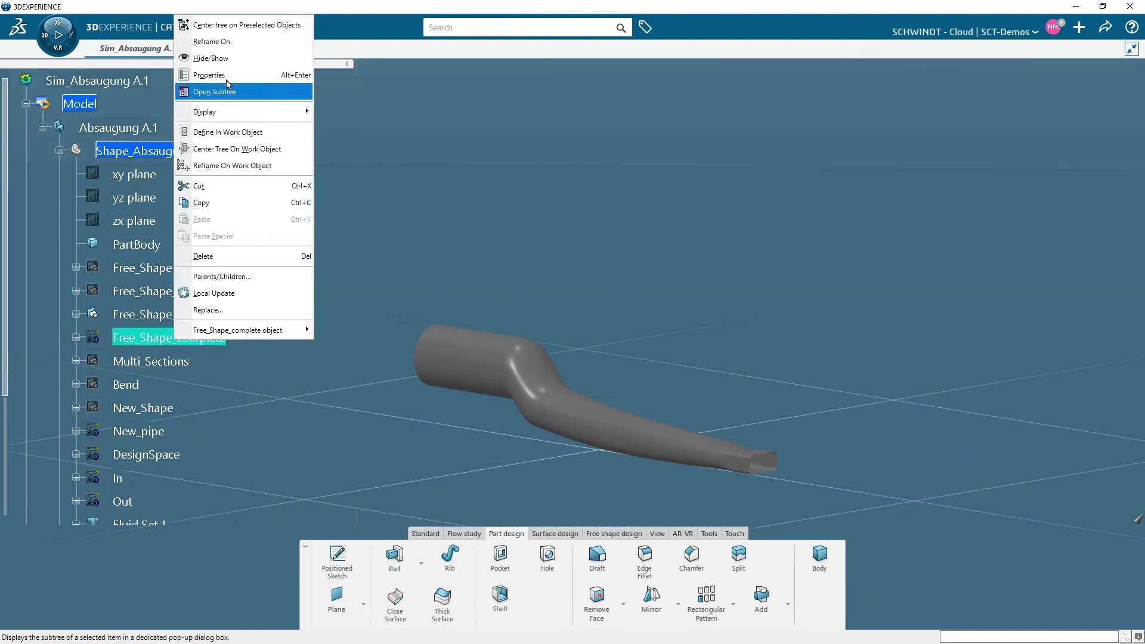
left_click(218, 56)
Step: Hide the Free_Shape_complete geometrical set holding the joined surface
right_click(160, 314)
left_click(188, 356)
middle_click_drag(655, 358, 733, 363)
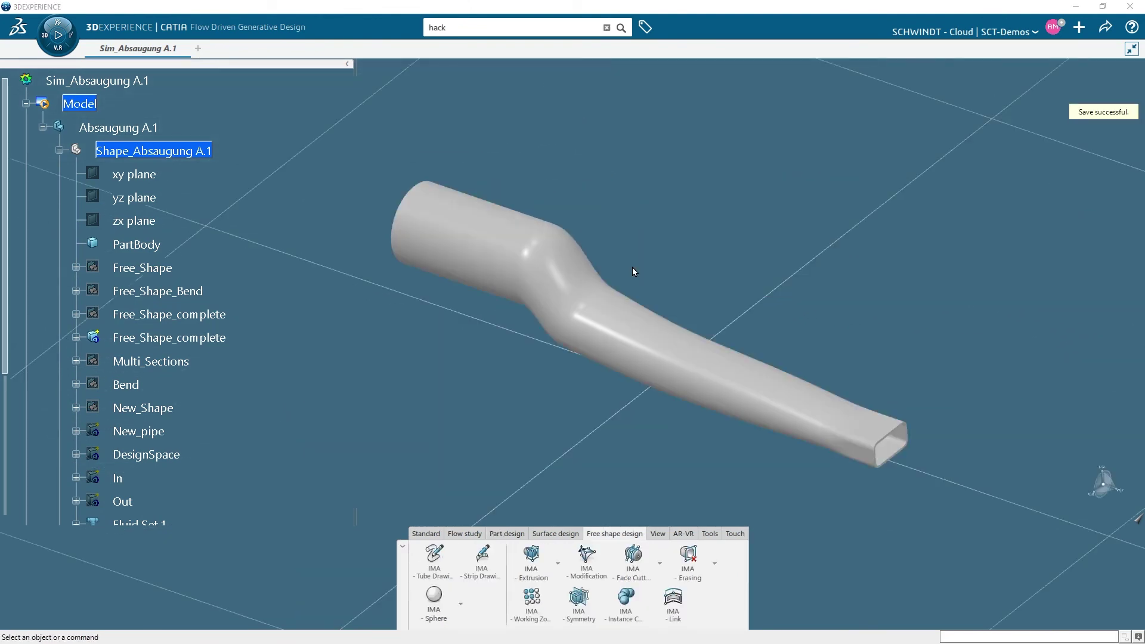
Step: Search for "hack saw" and filter the results by the chosen person and the SCT-Demos collaborative space
left_click(567, 27)
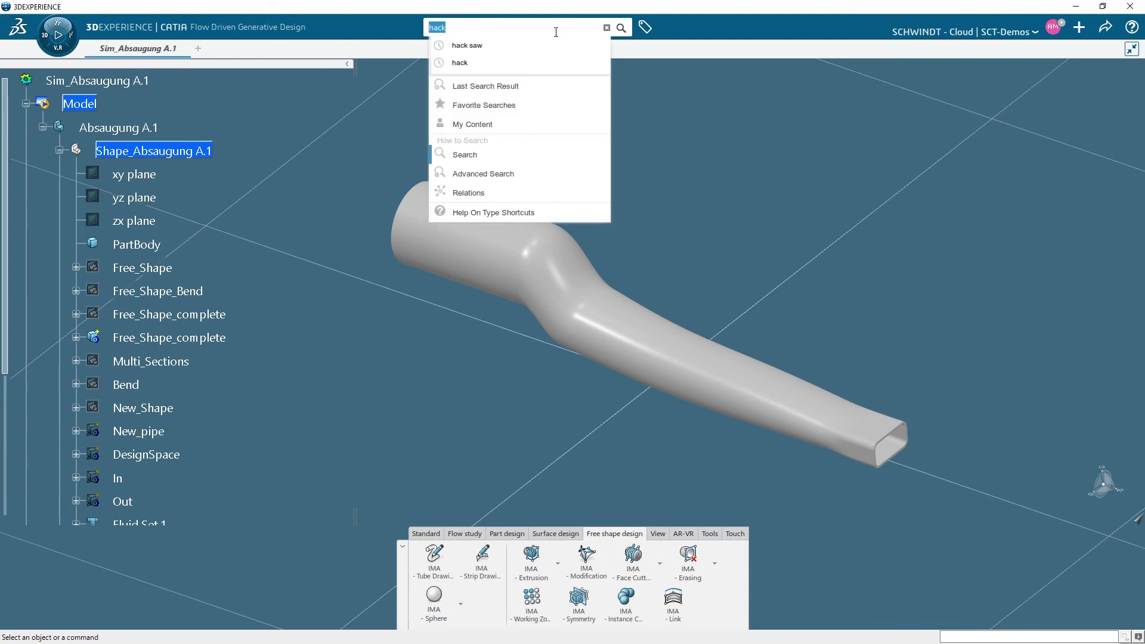
left_click(538, 45)
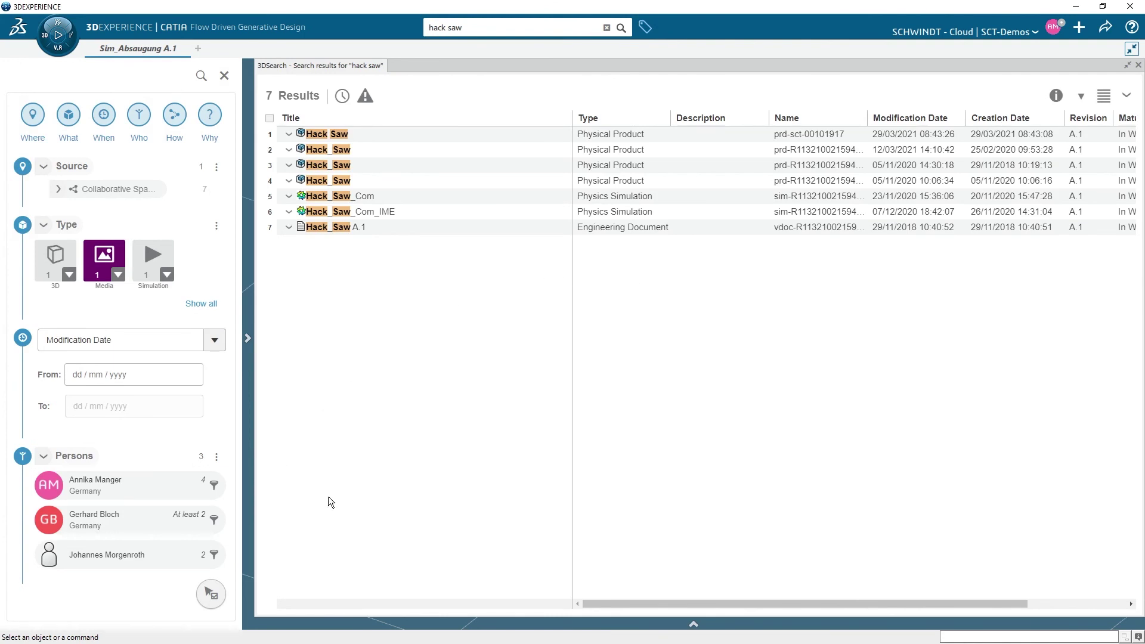
left_click(120, 485)
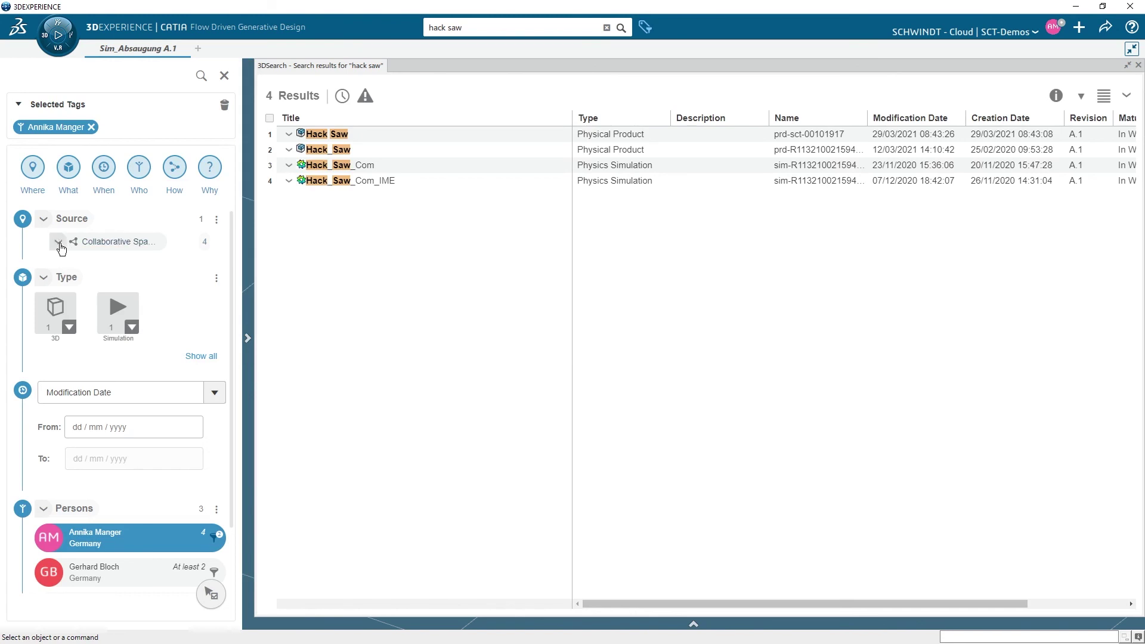
left_click(59, 243)
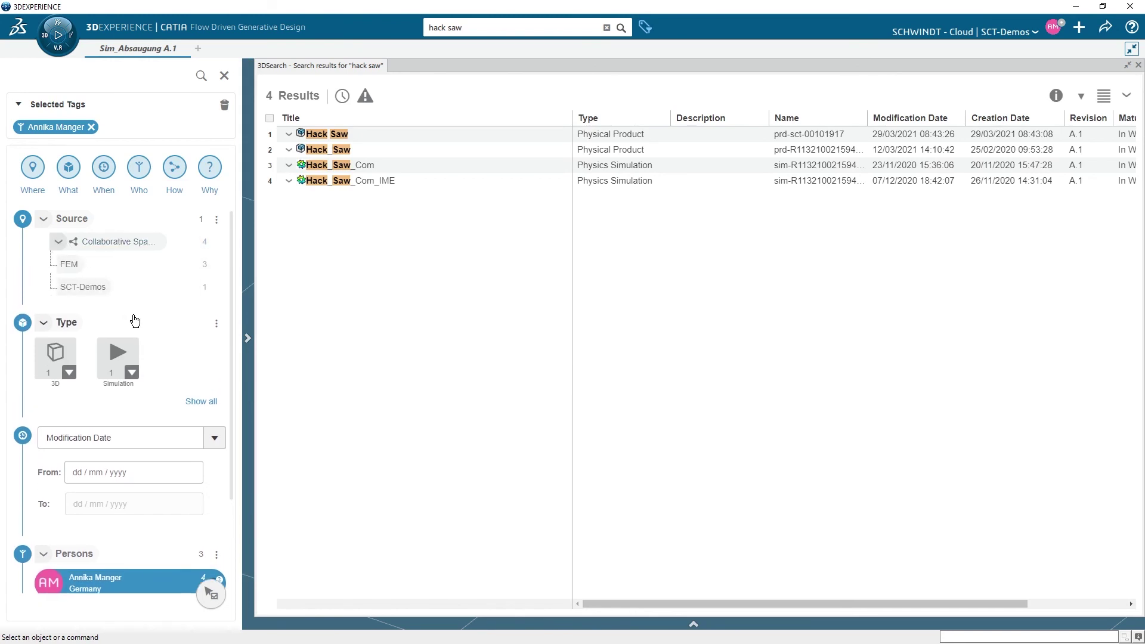
left_click(109, 292)
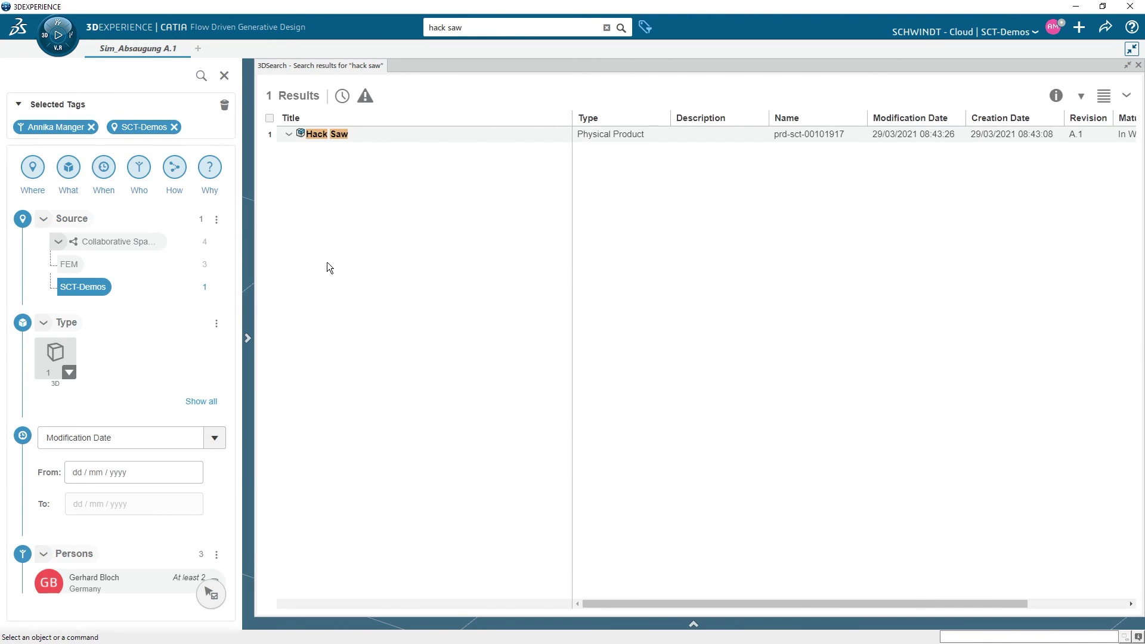
Step: Open the Hack Saw product from the results and examine how the duct fits the support and housing
right_click(314, 135)
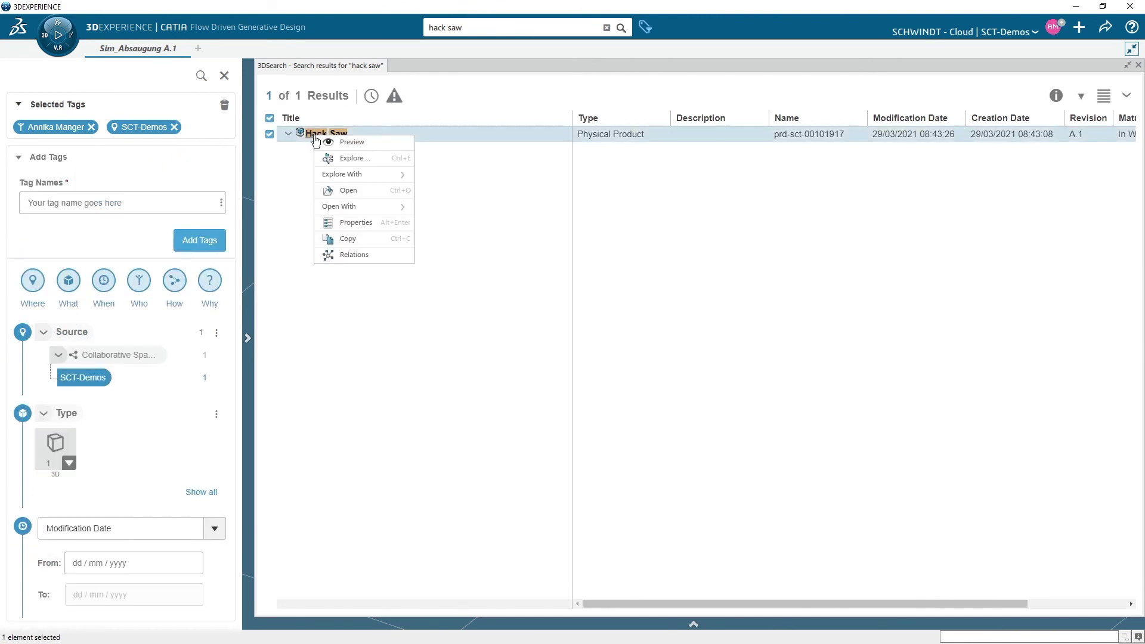
left_click(349, 192)
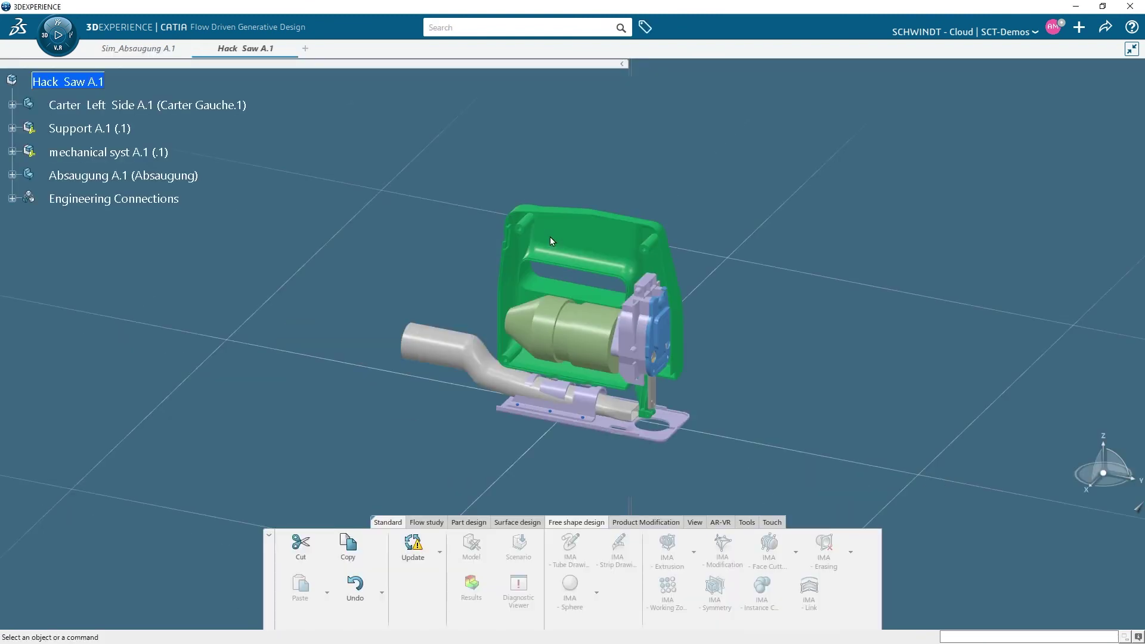
middle_click_drag(487, 428, 897, 413)
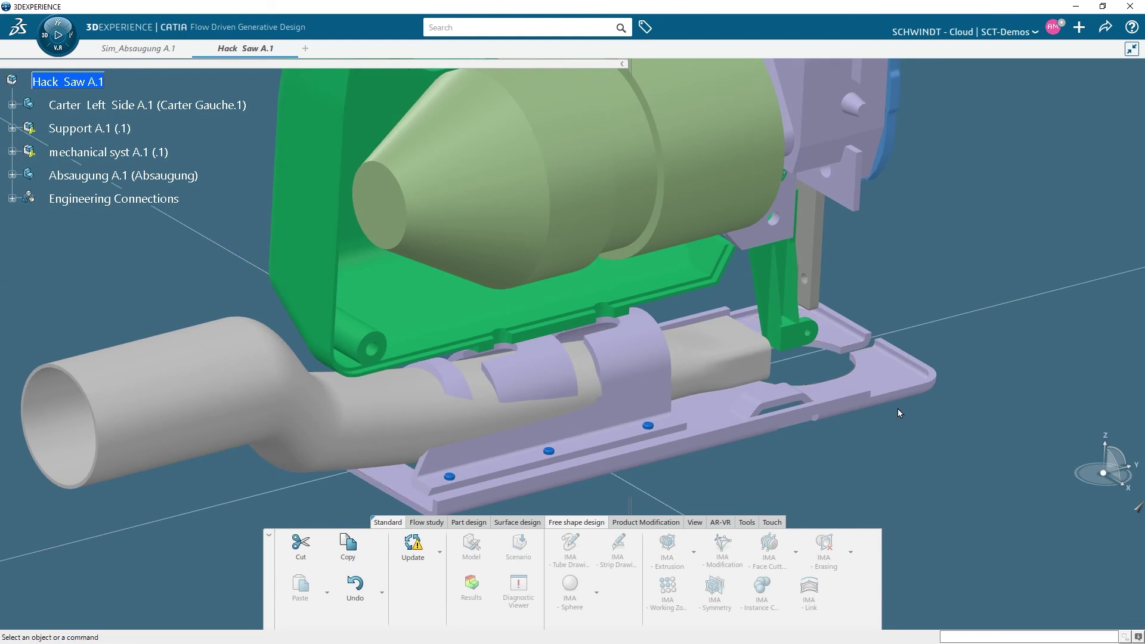
middle_click_drag(414, 411, 507, 451)
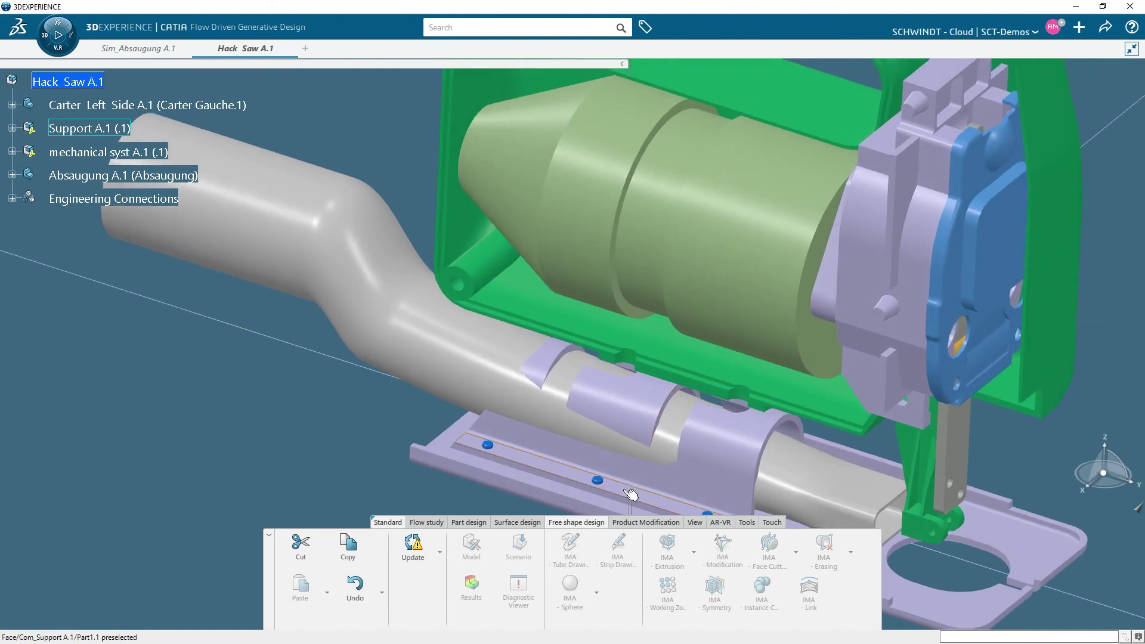
Step: Show Subdivision Surface.3 and its Free_Shape geometrical set within the Absaugung part of the assembly
left_click(12, 175)
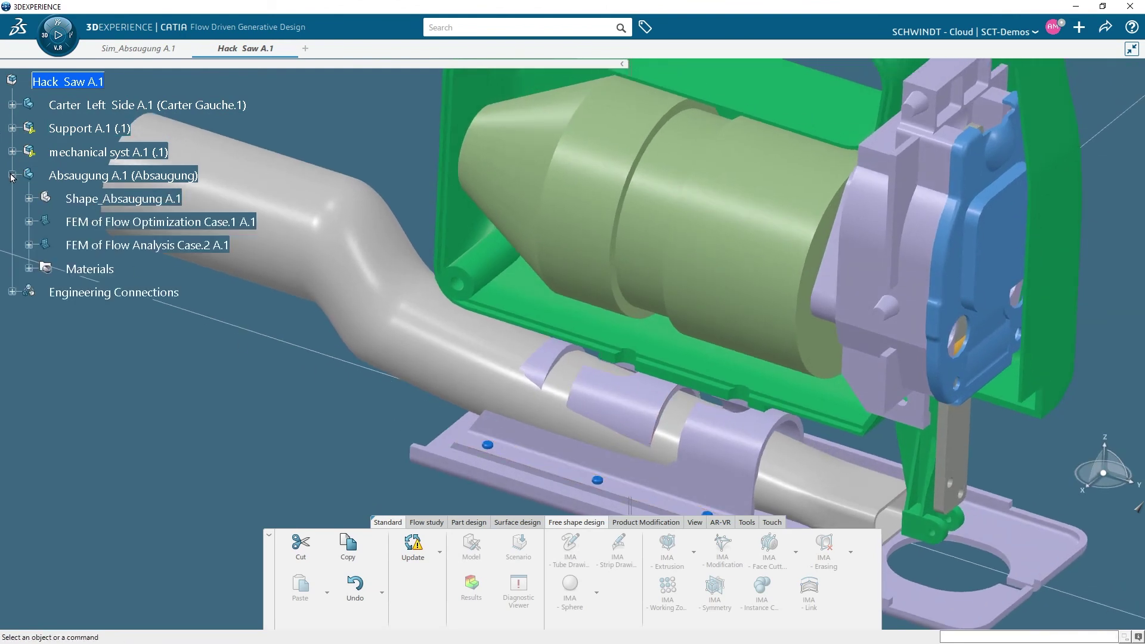
left_click(28, 198)
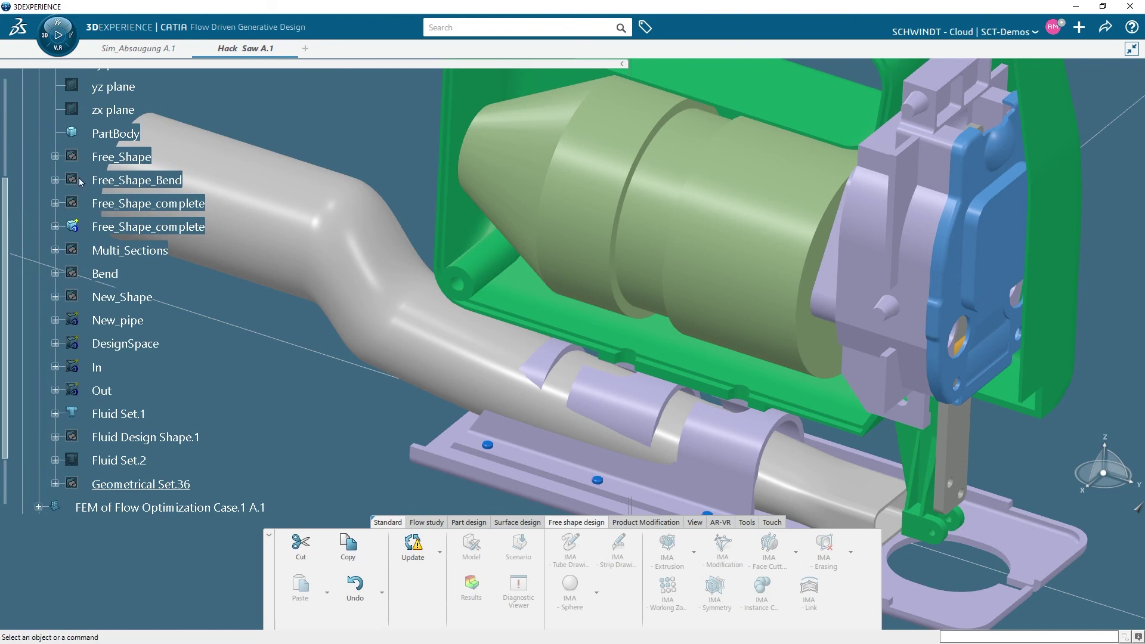
left_click(56, 158)
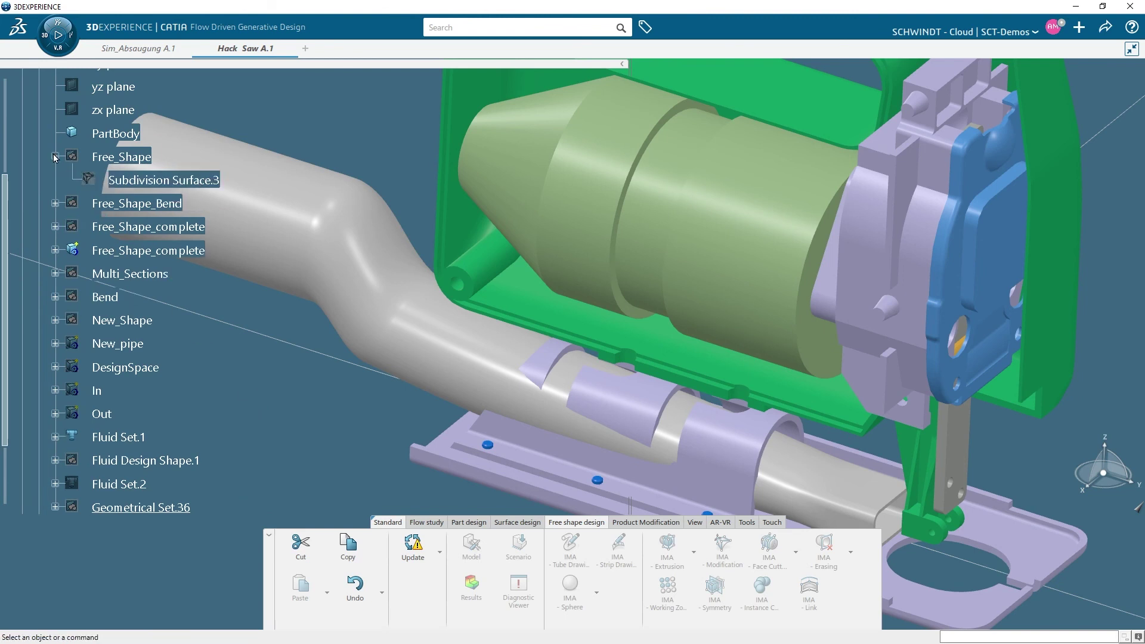
left_click(141, 185)
right_click(141, 185)
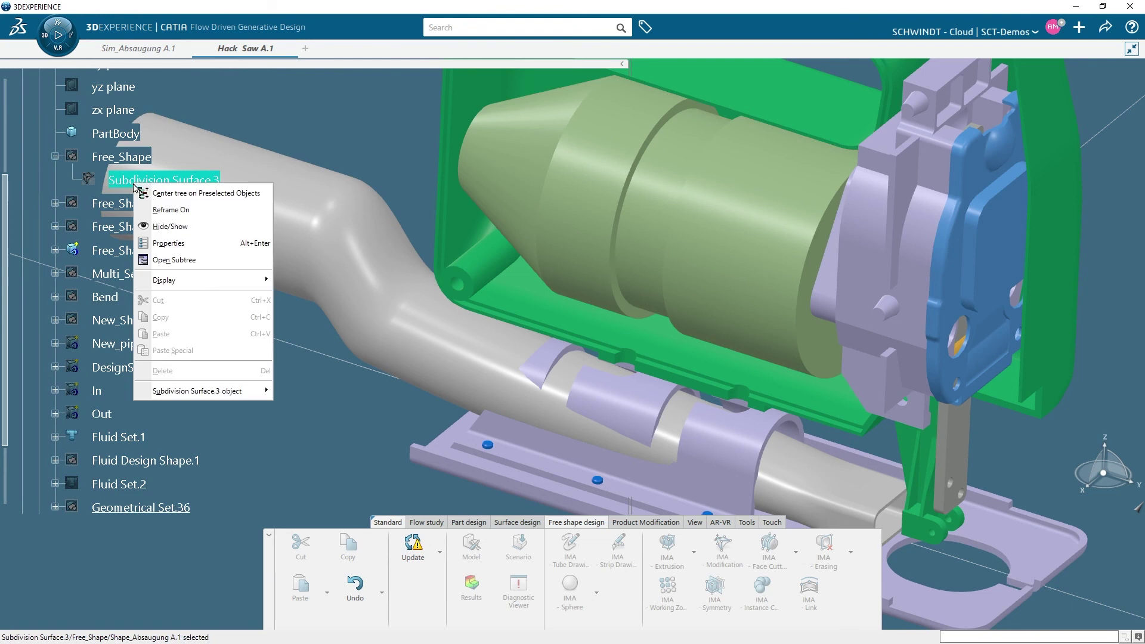
left_click(167, 228)
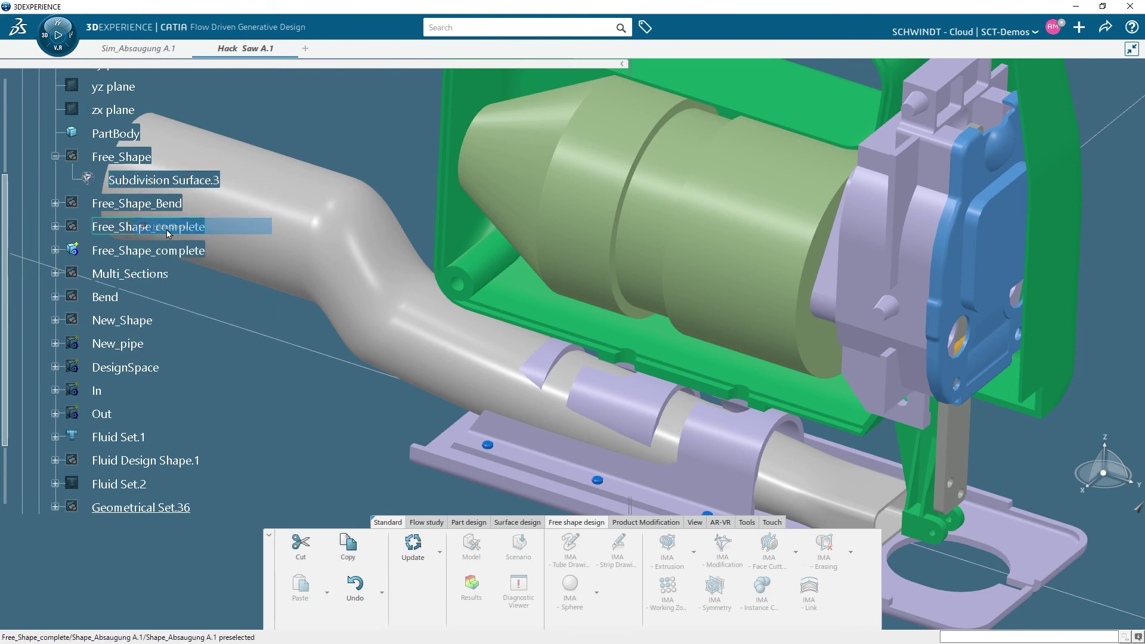
right_click(112, 154)
left_click(138, 195)
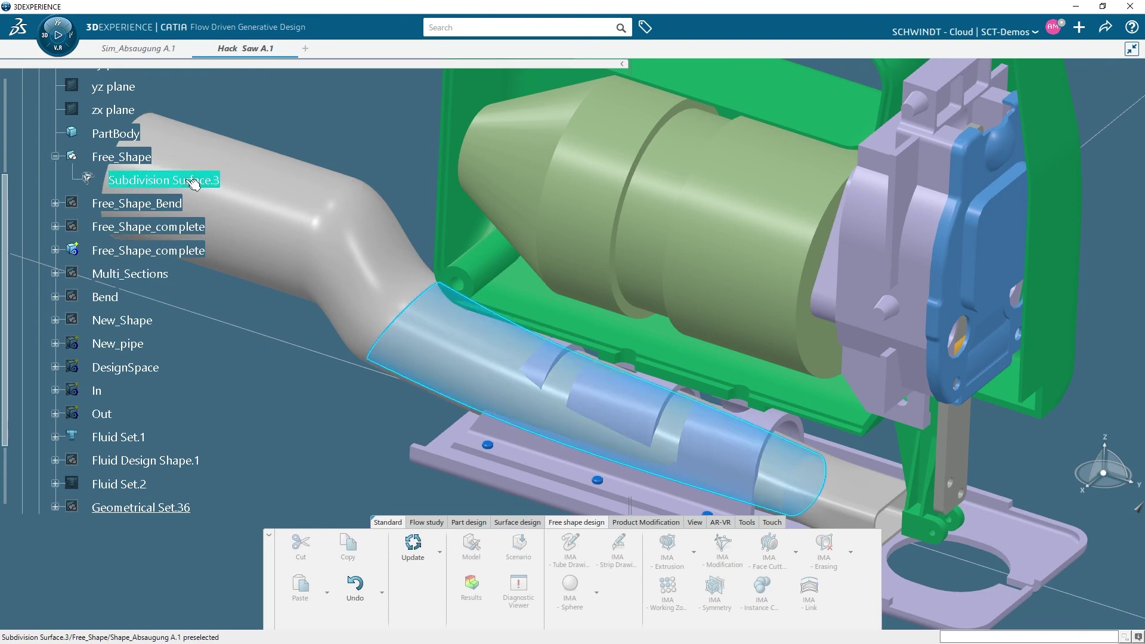
Step: Hide the Free_Shape_complete body so the free-form surface stands alone inside the support
scroll(623, 246, "up", 5)
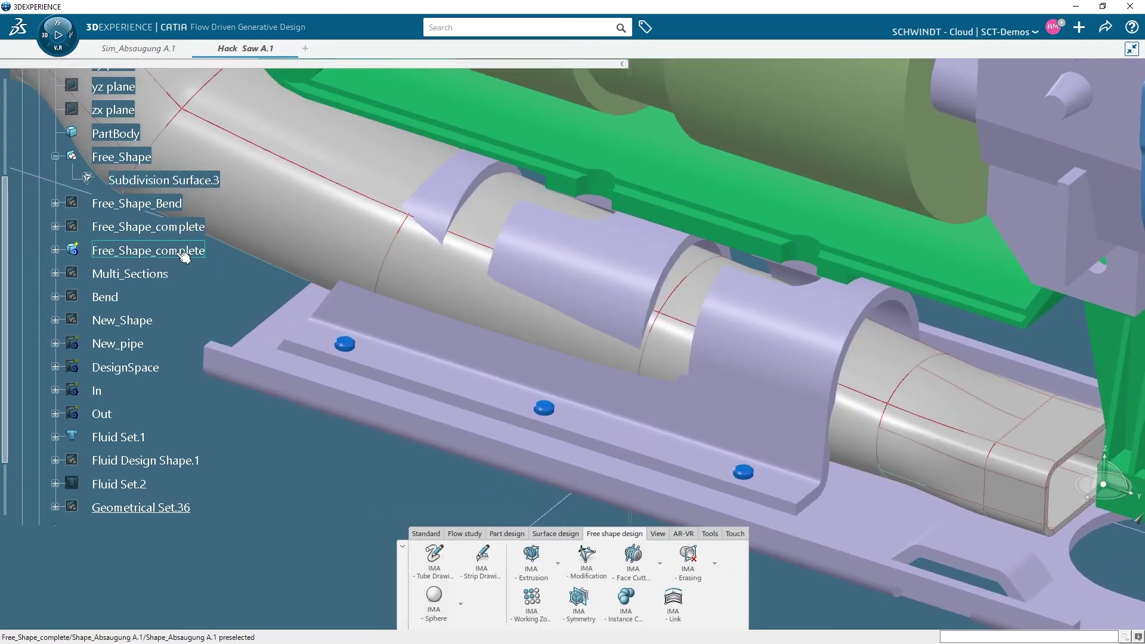
right_click(179, 251)
left_click(210, 297)
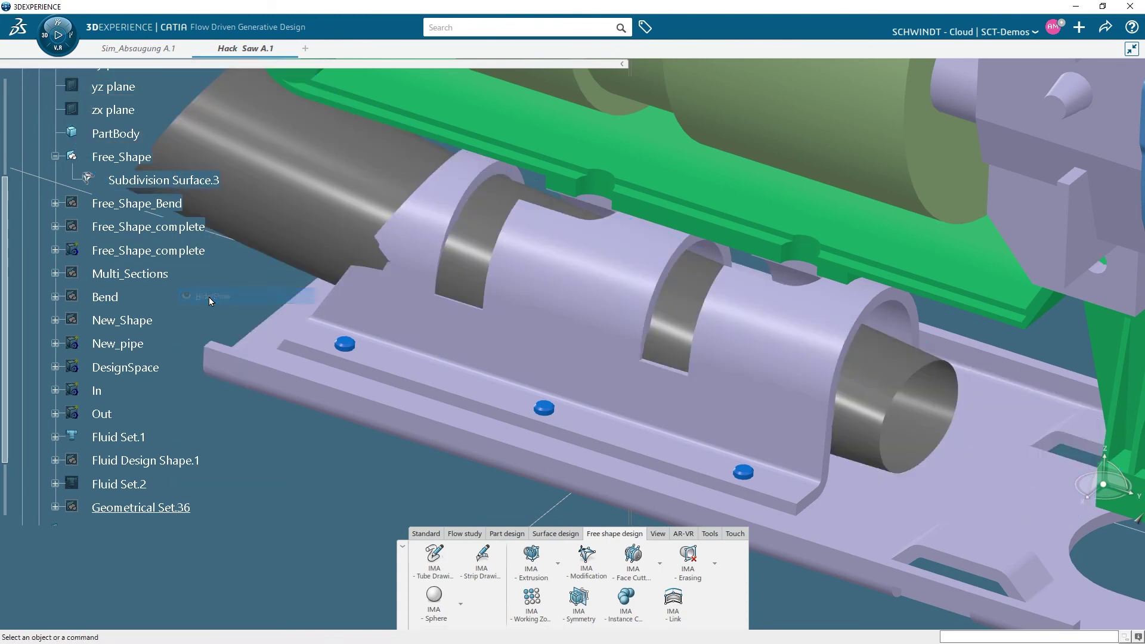
Step: Edit the subdivision surface by moving the side face of its control cage beside the middle of the support
double_click(462, 265)
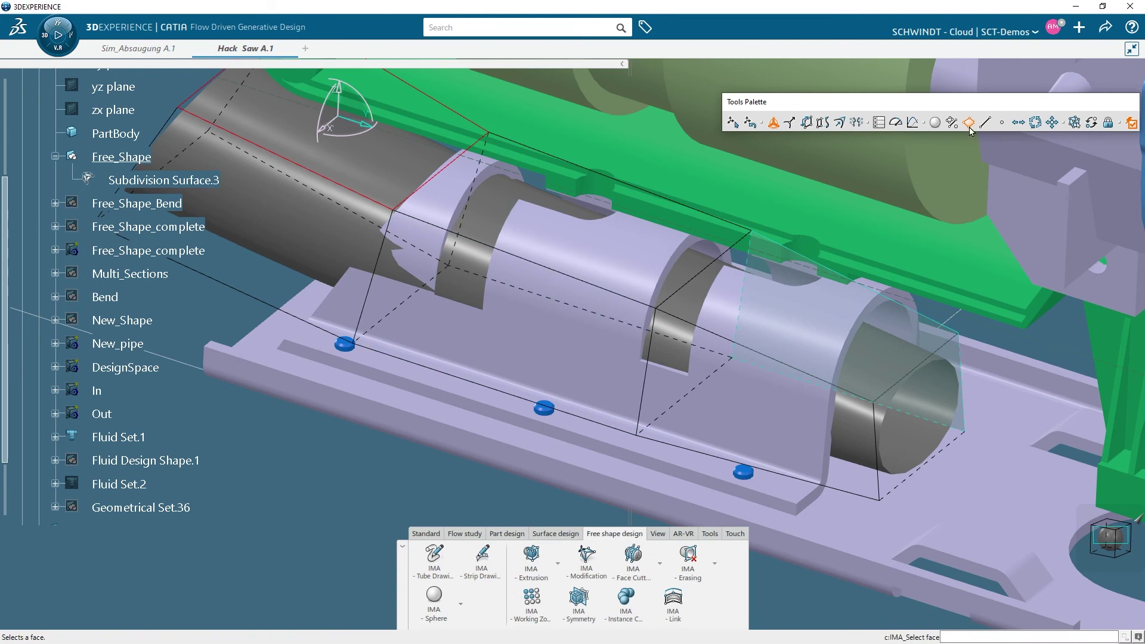
left_click(503, 297)
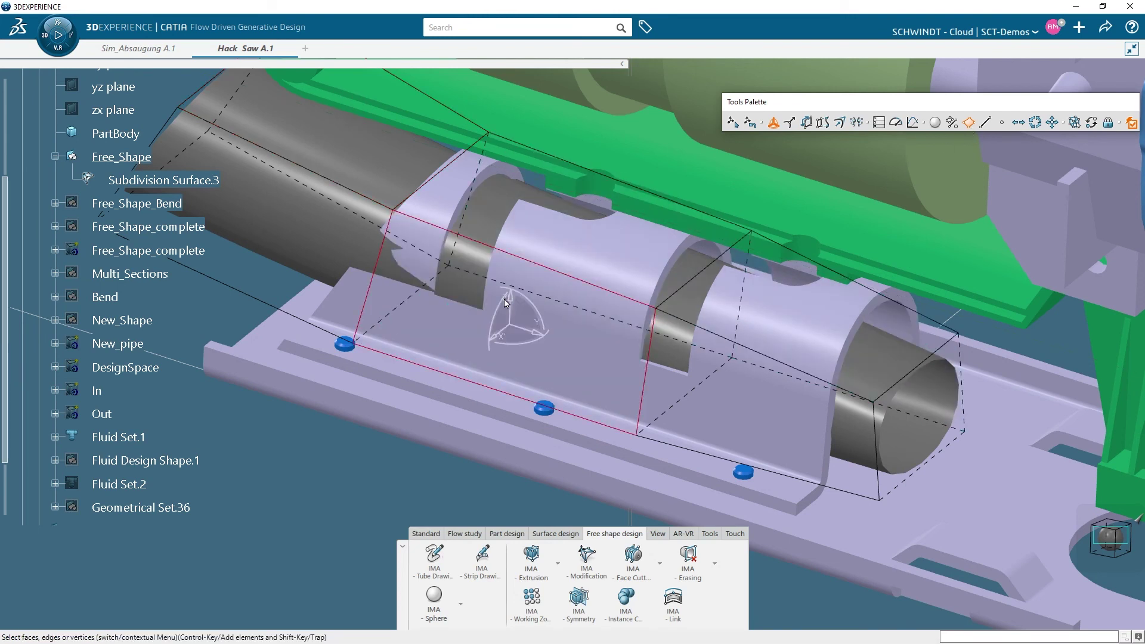
left_click_drag(503, 334, 511, 326)
middle_click_drag(511, 322, 653, 373)
left_click(663, 406)
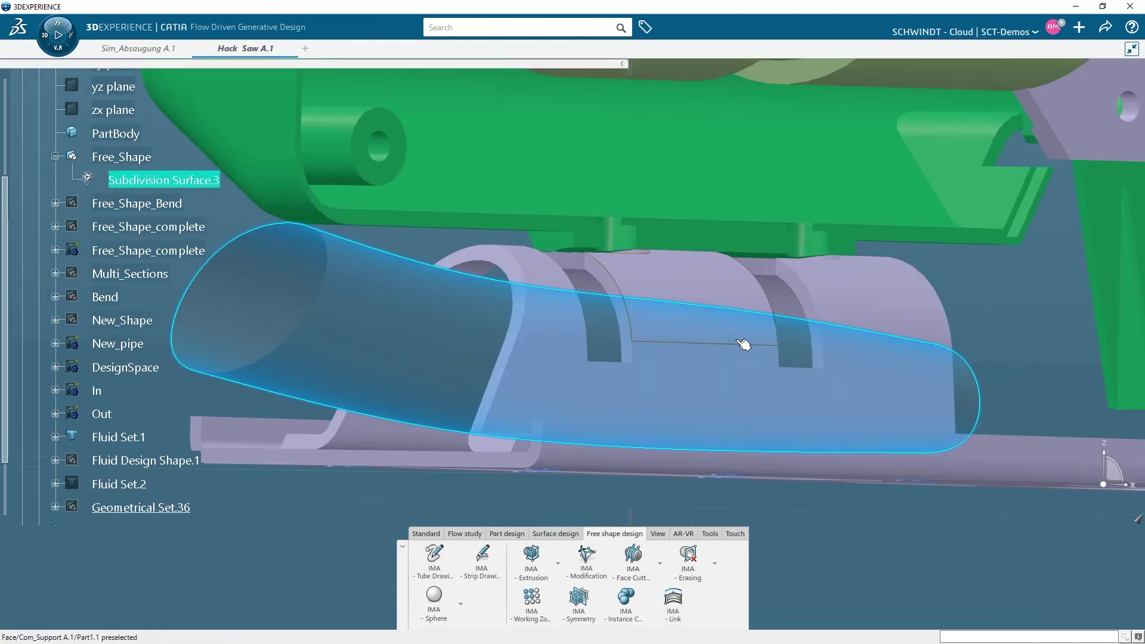
middle_click_drag(738, 341, 541, 515)
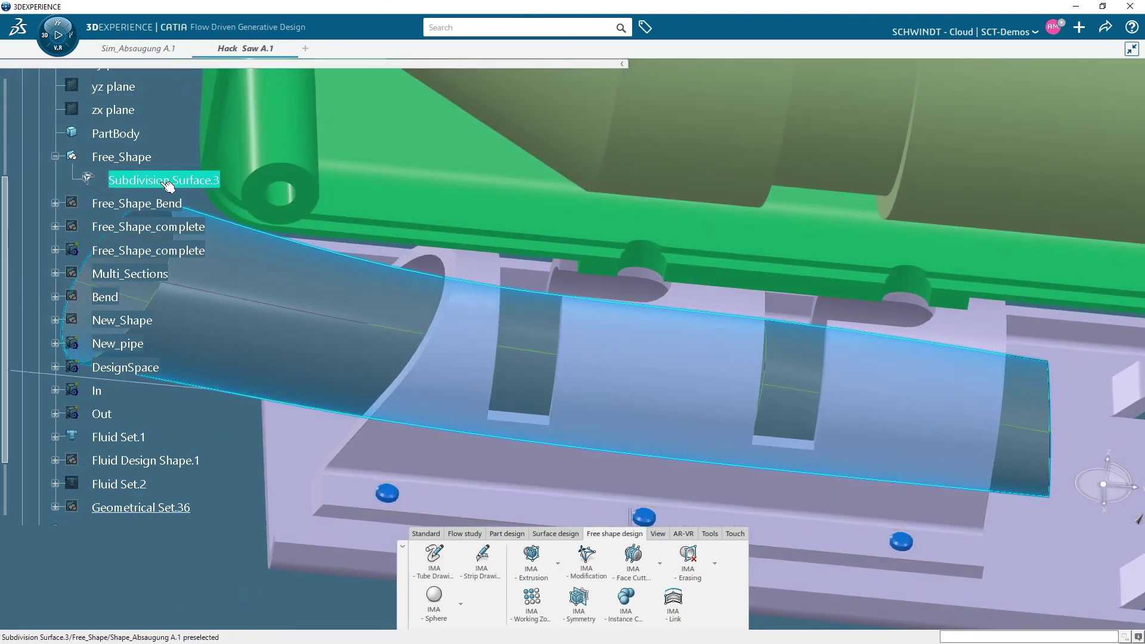
Step: Show the Free_Shape_complete body and inspect the reshaped duct in the complete hack saw assembly
right_click(159, 255)
left_click(160, 297)
middle_click_drag(554, 281, 586, 539)
middle_click_drag(543, 308, 976, 277)
middle_click_drag(360, 417, 513, 322)
middle_click_drag(644, 286, 794, 276)
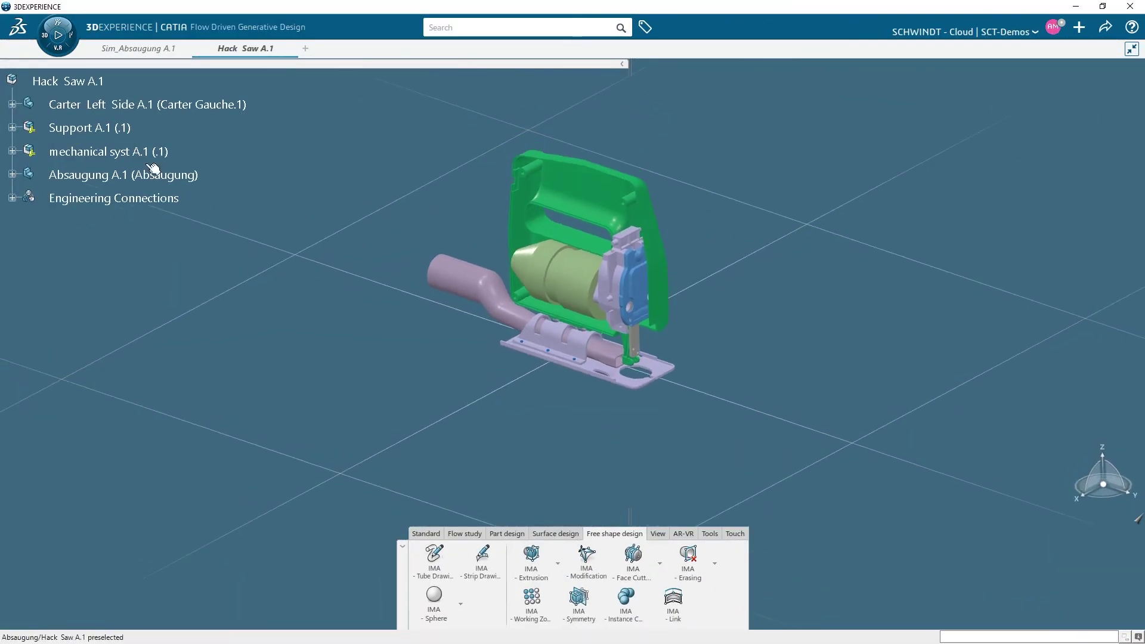
left_click(58, 37)
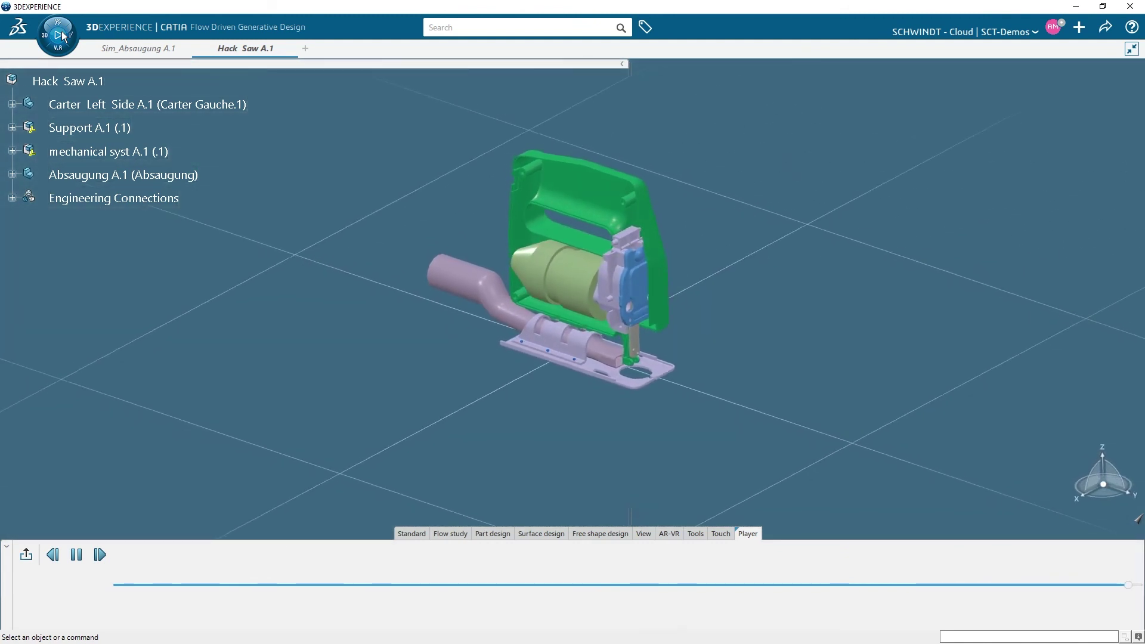
left_click(476, 538)
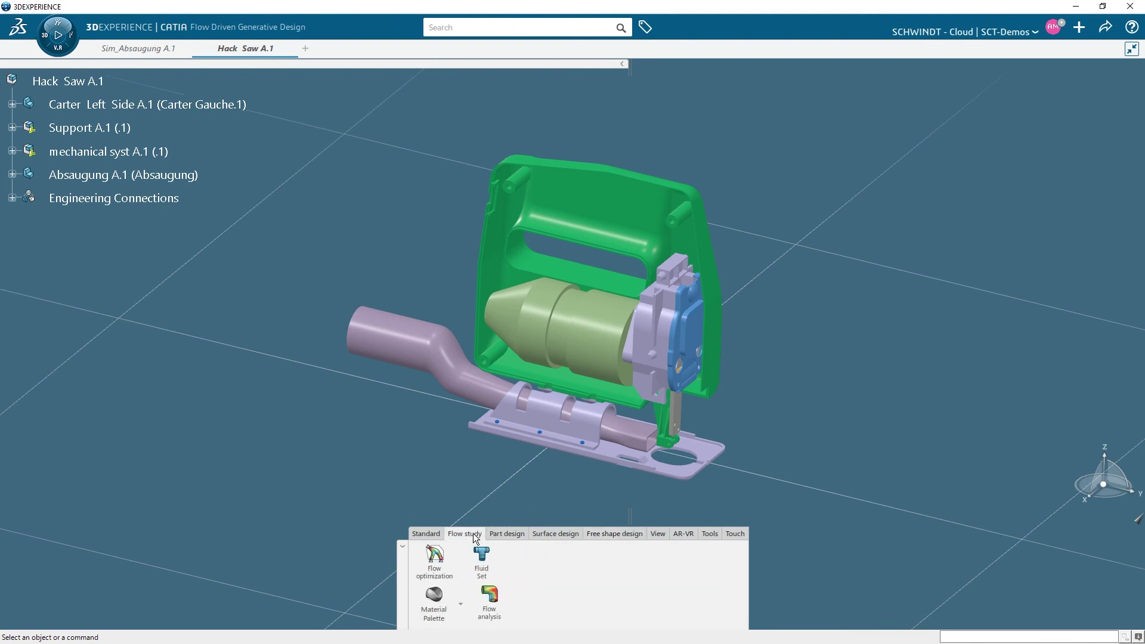
left_click(517, 535)
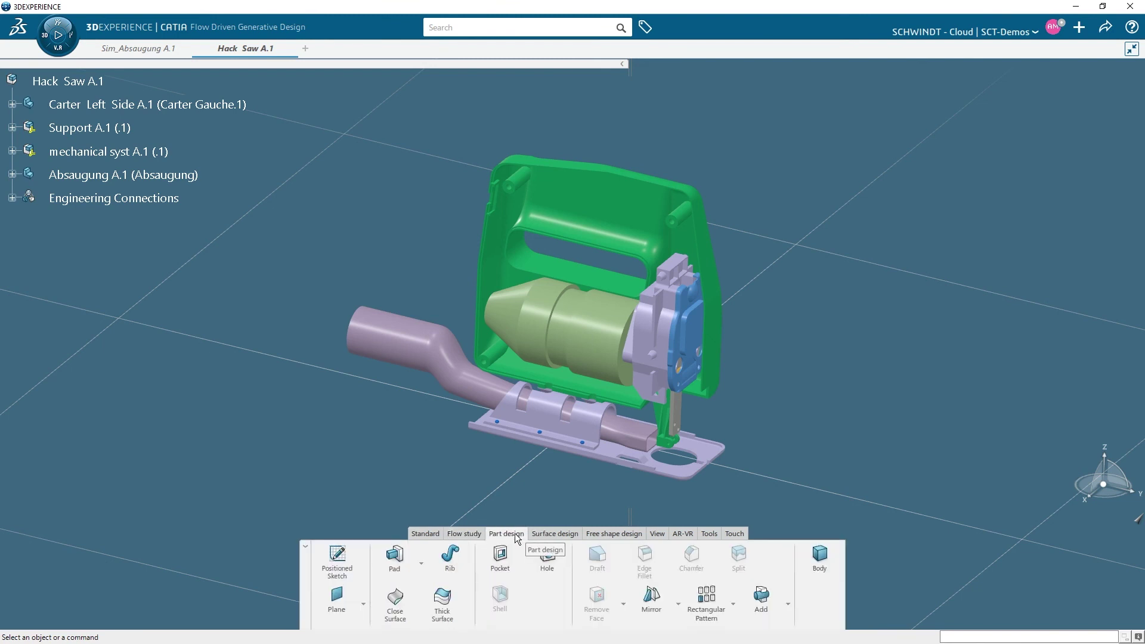
left_click(541, 536)
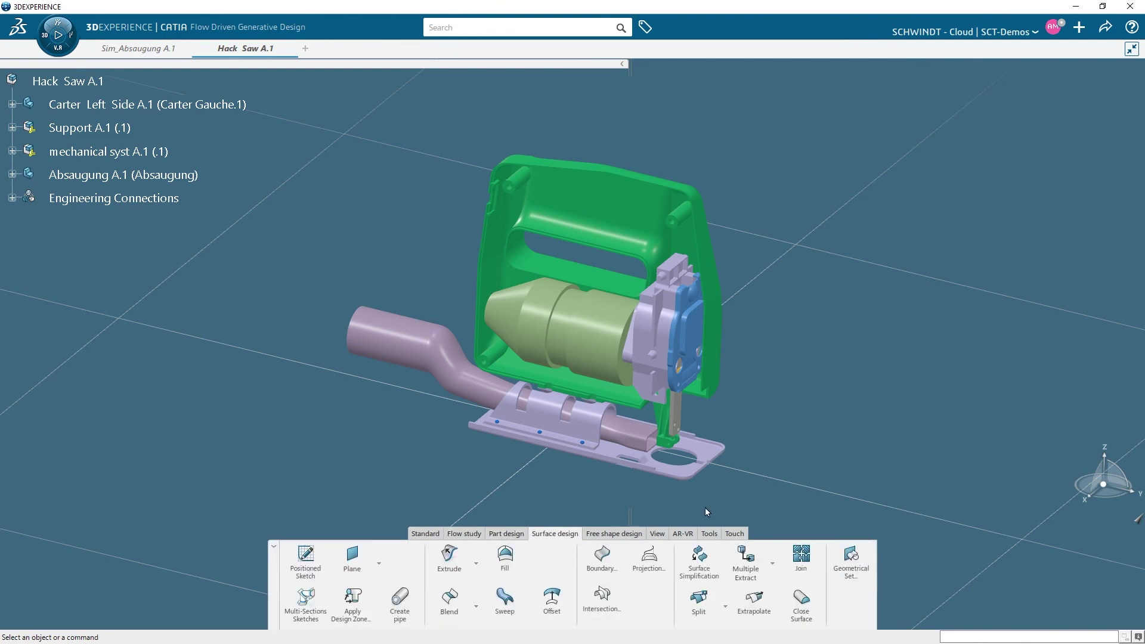